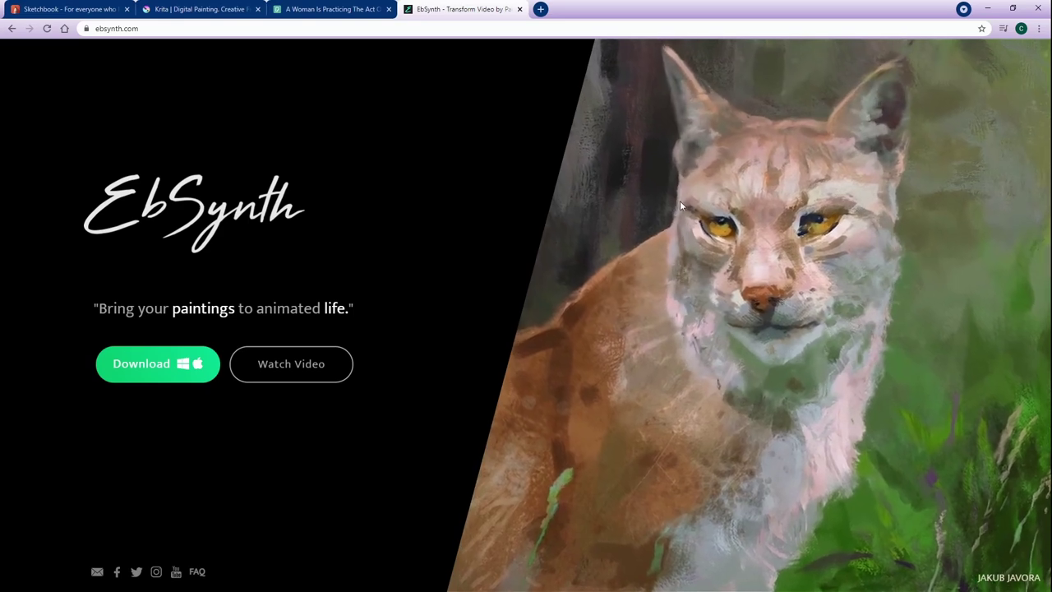
Review the Sketchbook and Krita sites and the Pexels presenter video, and bring up the EbSynth download prompt.
{"action": "left_click", "coordinate": [66, 12]}
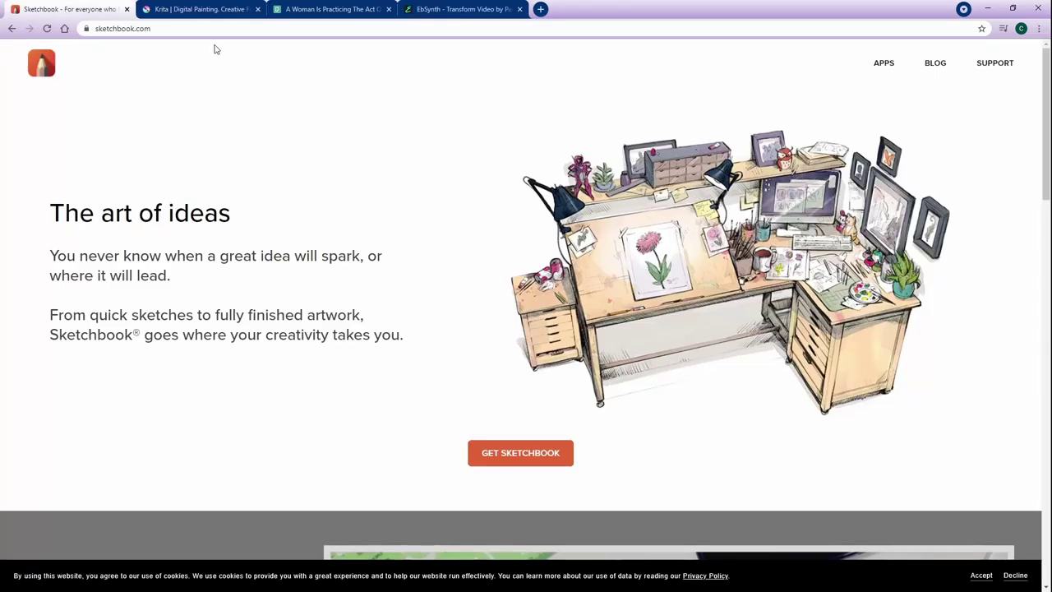
{"action": "left_click", "coordinate": [218, 10]}
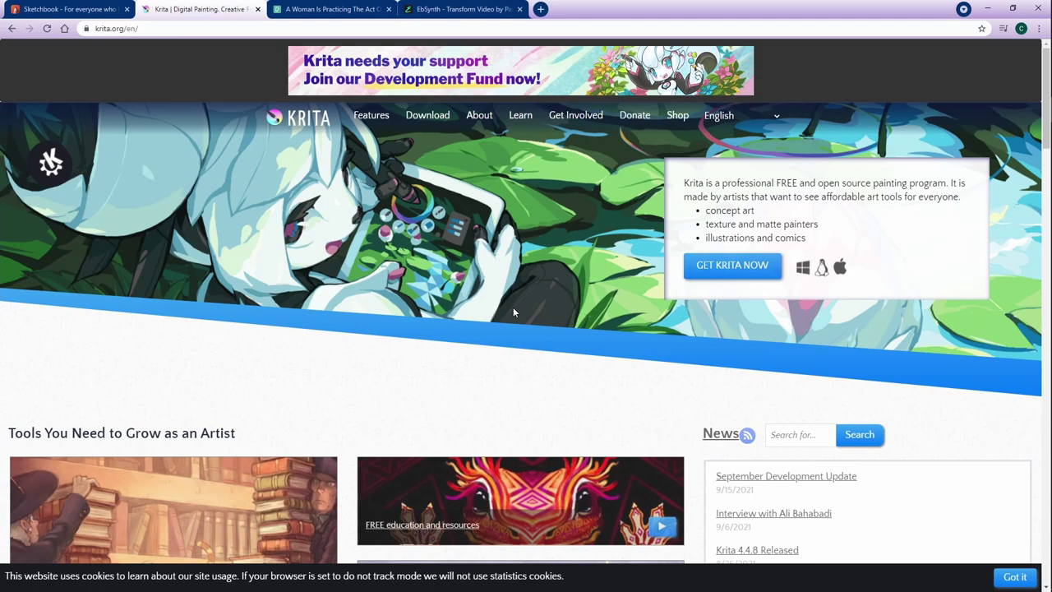
{"action": "left_click", "coordinate": [329, 9]}
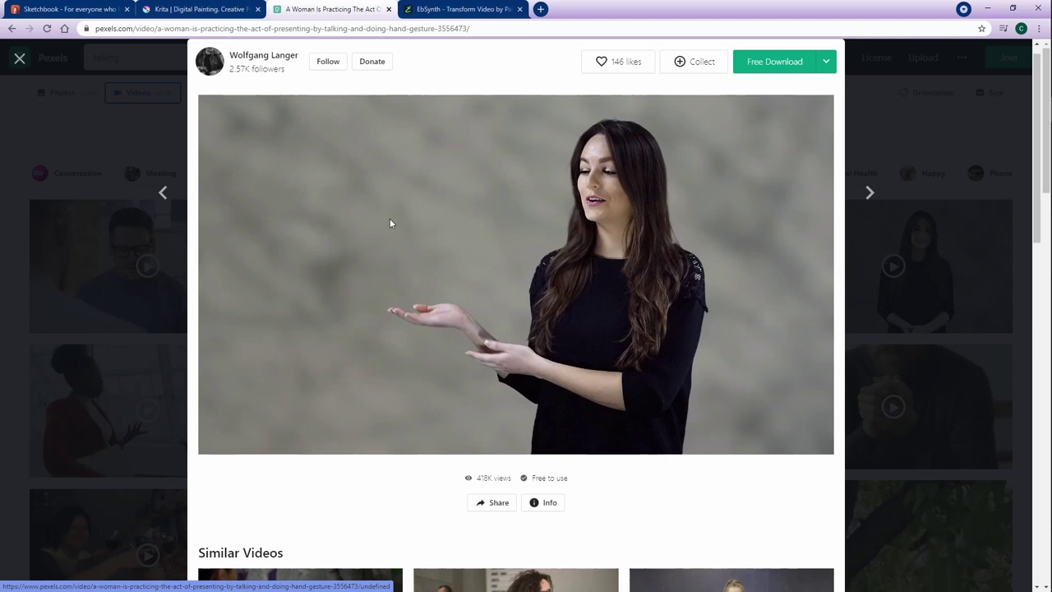
{"action": "left_click", "coordinate": [450, 18]}
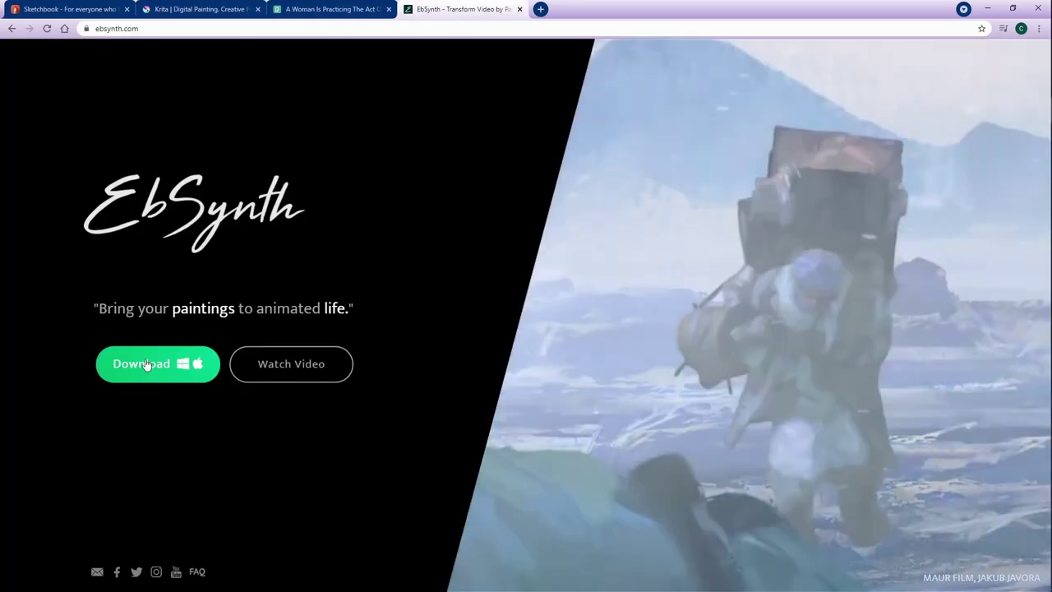
{"action": "left_click", "coordinate": [151, 366]}
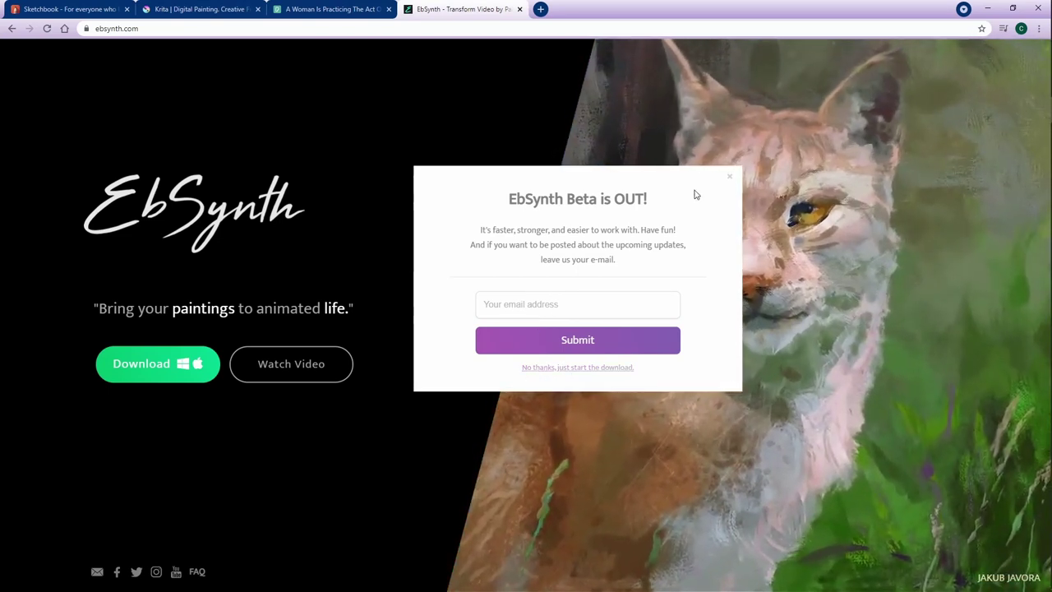
Switch to DaVinci Resolve's Edit page and check the timeline resolution and frame rate in the project's master settings.
{"action": "left_click", "coordinate": [987, 10]}
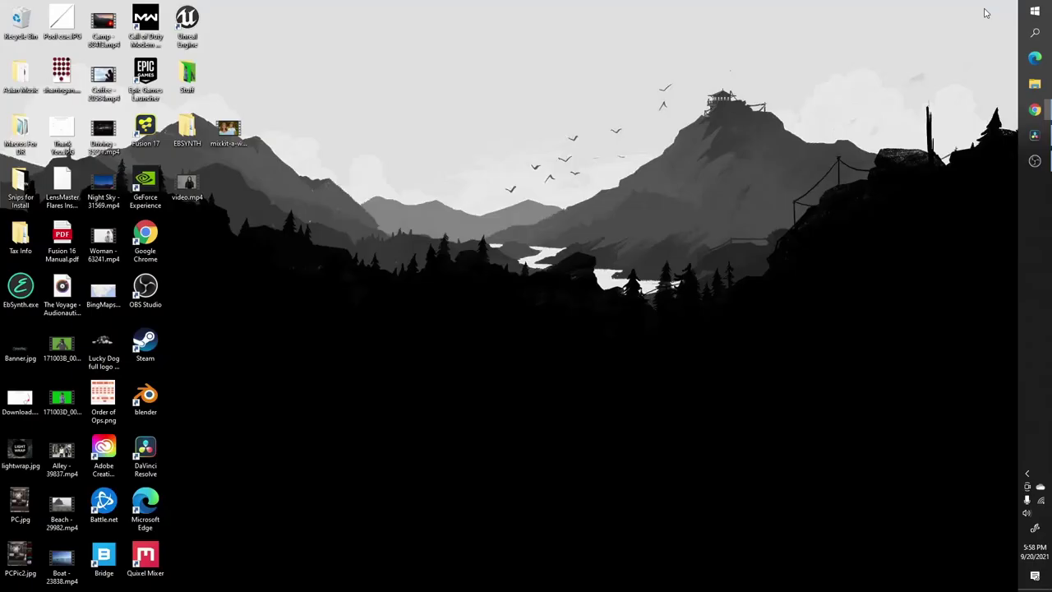
{"action": "left_click", "coordinate": [1034, 135]}
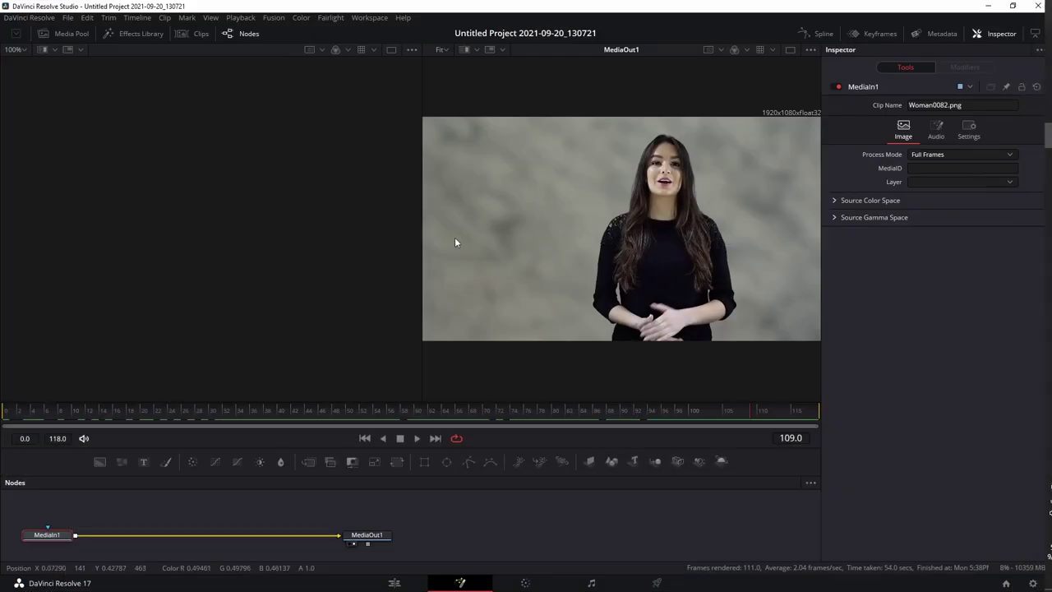
{"action": "left_click", "coordinate": [394, 582]}
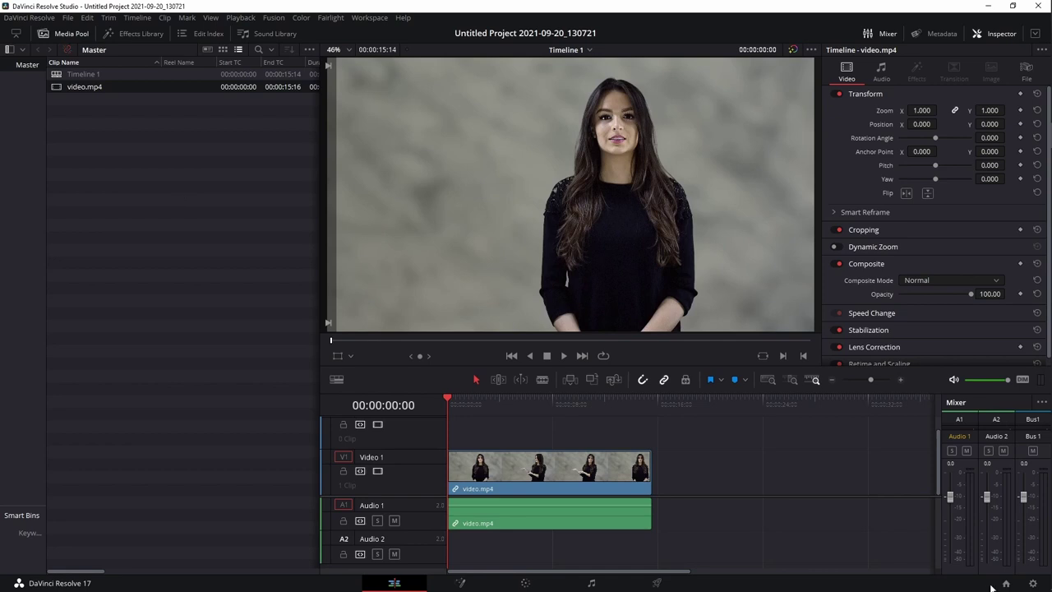
{"action": "left_click", "coordinate": [1033, 583]}
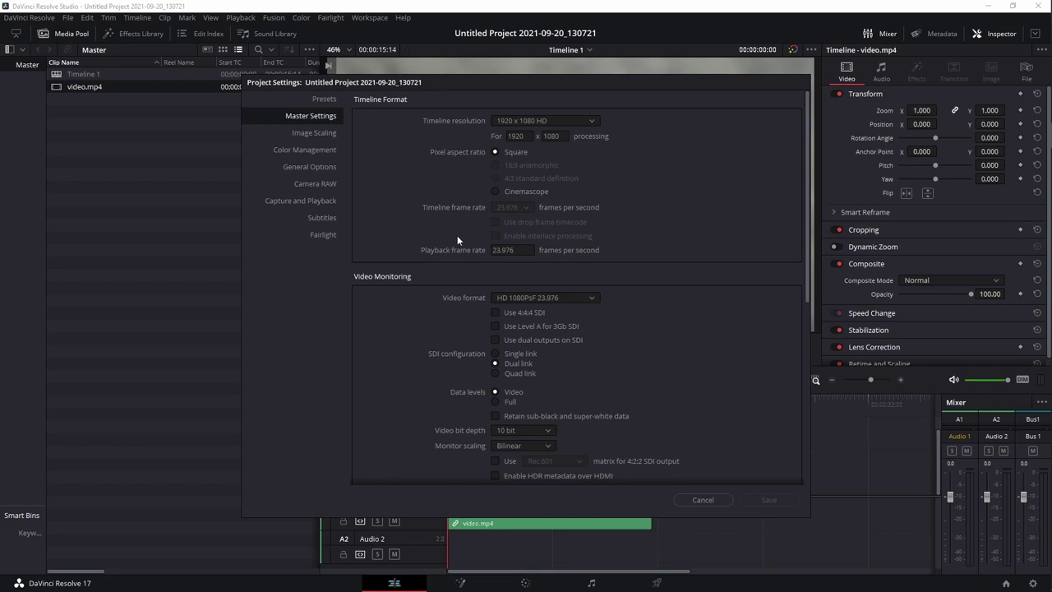
{"action": "key", "text": "Escape"}
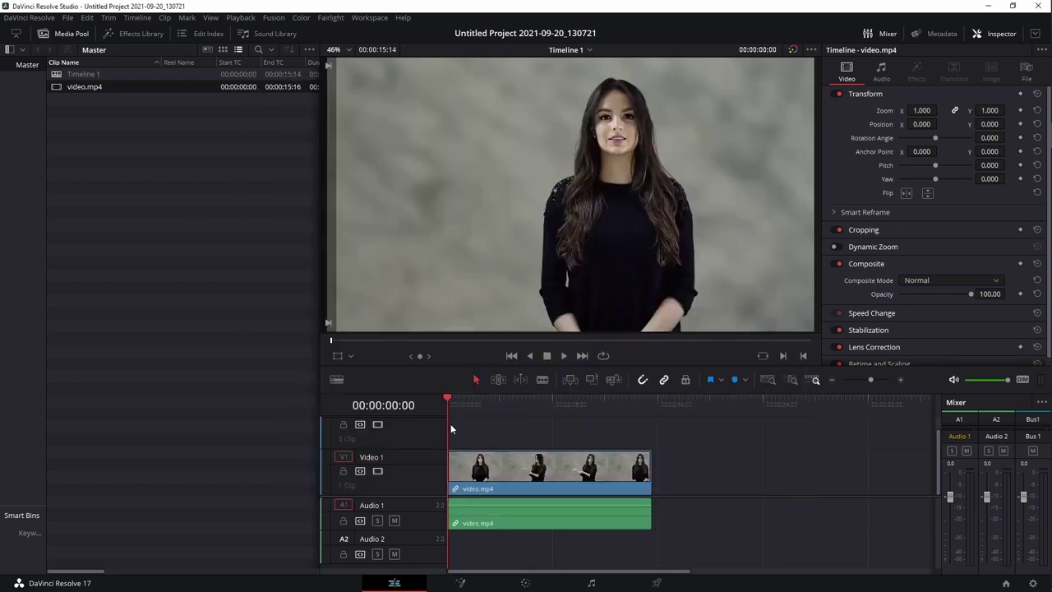
Trim the end of the video.mp4 clip on the timeline to 00:00:04:18 and preview the shortened clip.
{"action": "left_click_drag", "start_coordinate": [454, 397], "coordinate": [525, 400]}
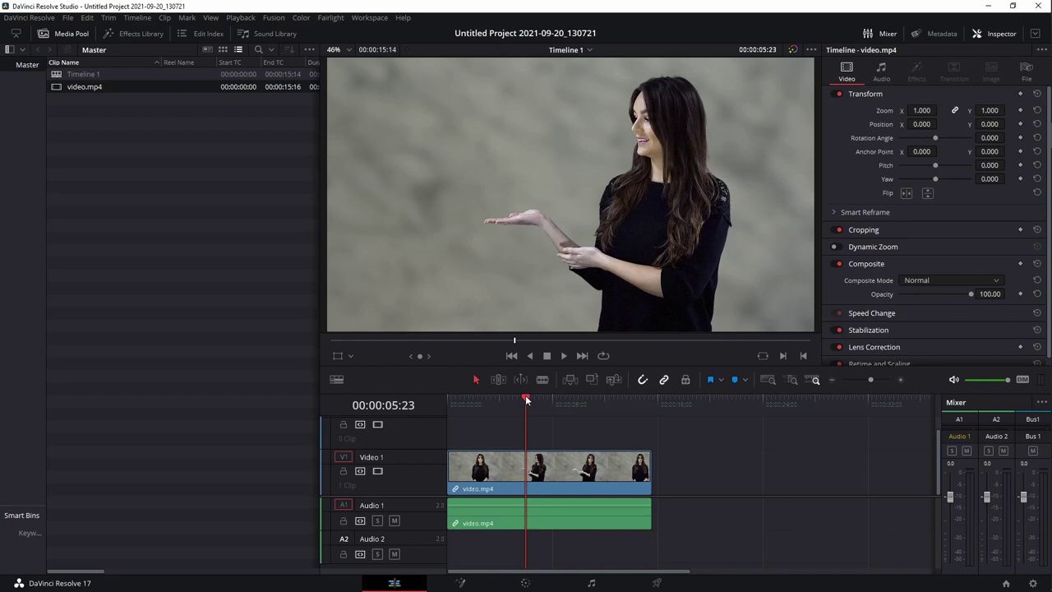
{"action": "left_click_drag", "start_coordinate": [525, 400], "coordinate": [510, 400]}
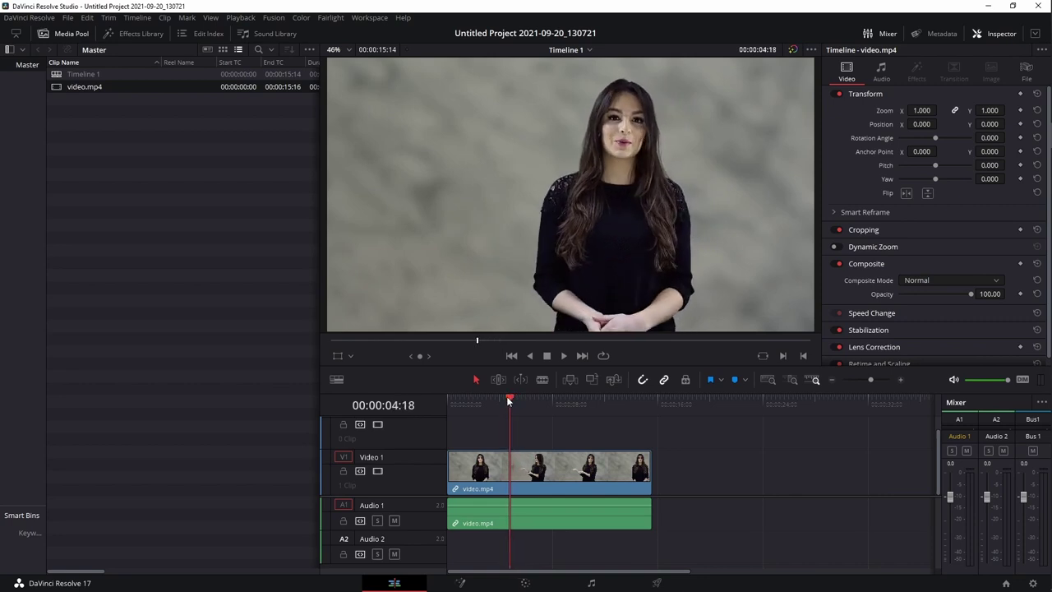
{"action": "left_click_drag", "start_coordinate": [649, 468], "coordinate": [509, 468]}
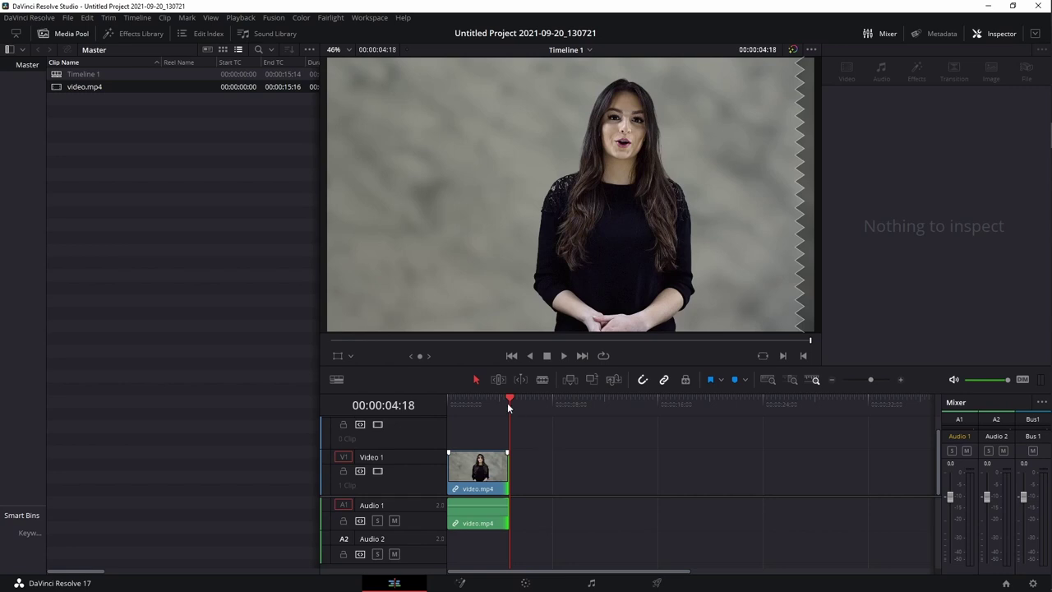
{"action": "left_click_drag", "start_coordinate": [510, 398], "coordinate": [474, 404]}
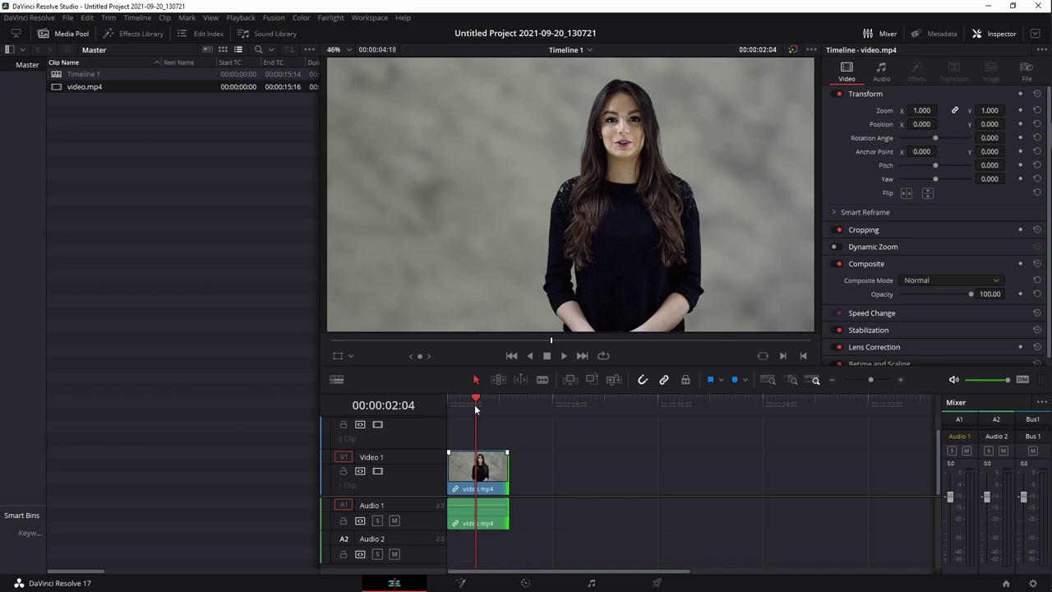
{"action": "left_click_drag", "start_coordinate": [474, 404], "coordinate": [481, 413]}
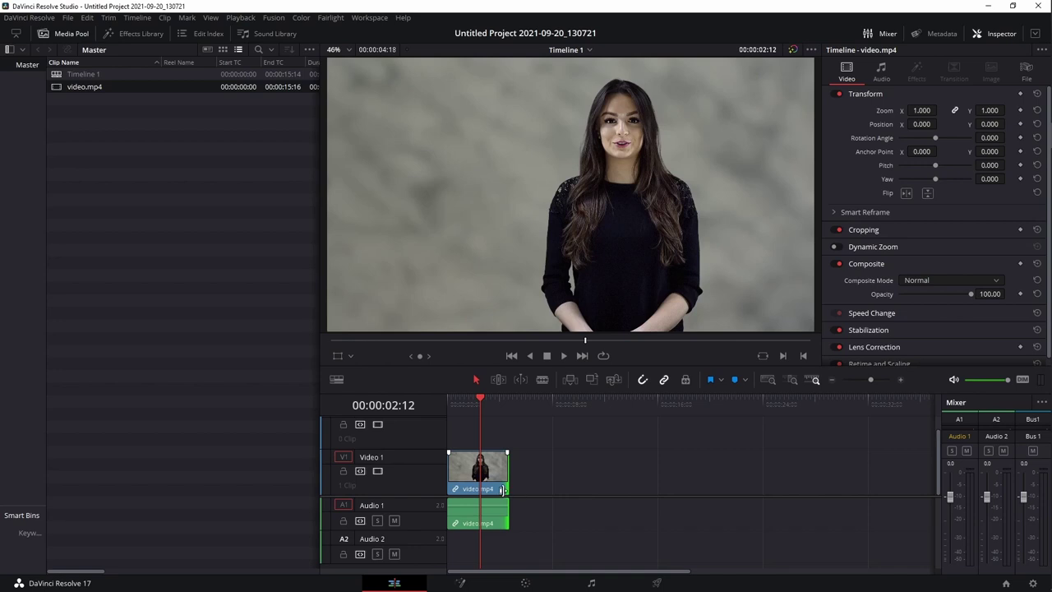
Examine the Deliver page's render formats, choose AVI, check its type options and return to the Edit page.
{"action": "left_click", "coordinate": [665, 584]}
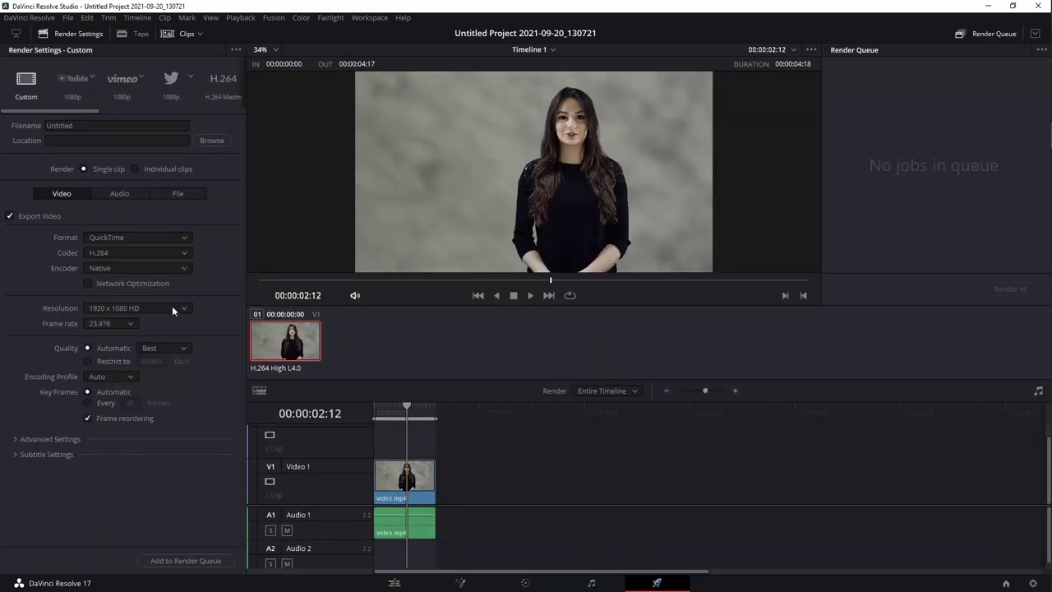
{"action": "left_click", "coordinate": [129, 240]}
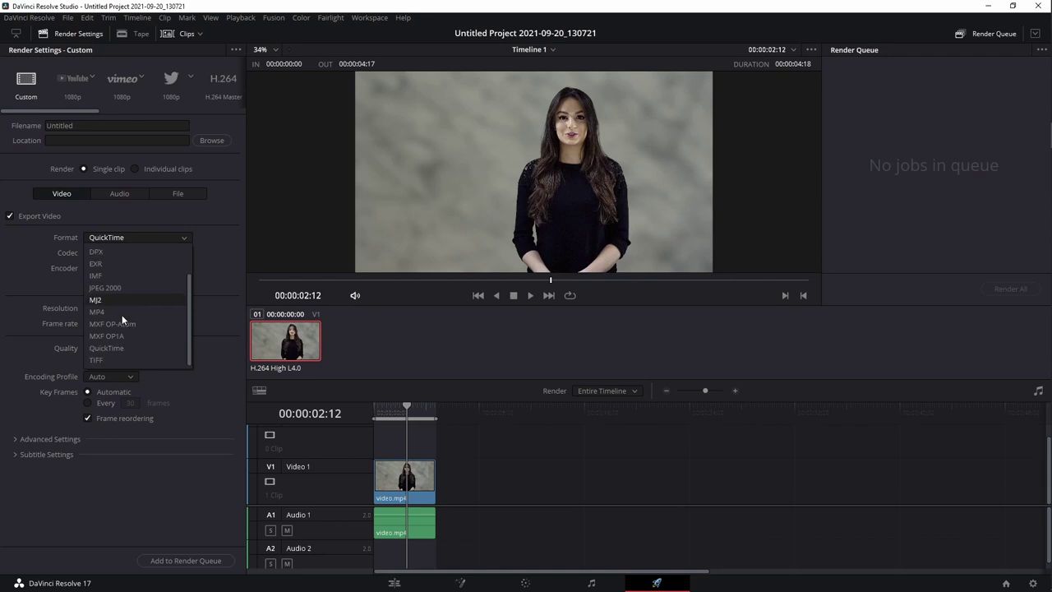
{"action": "scroll", "coordinate": [113, 318], "scroll_direction": "up", "scroll_amount": 3}
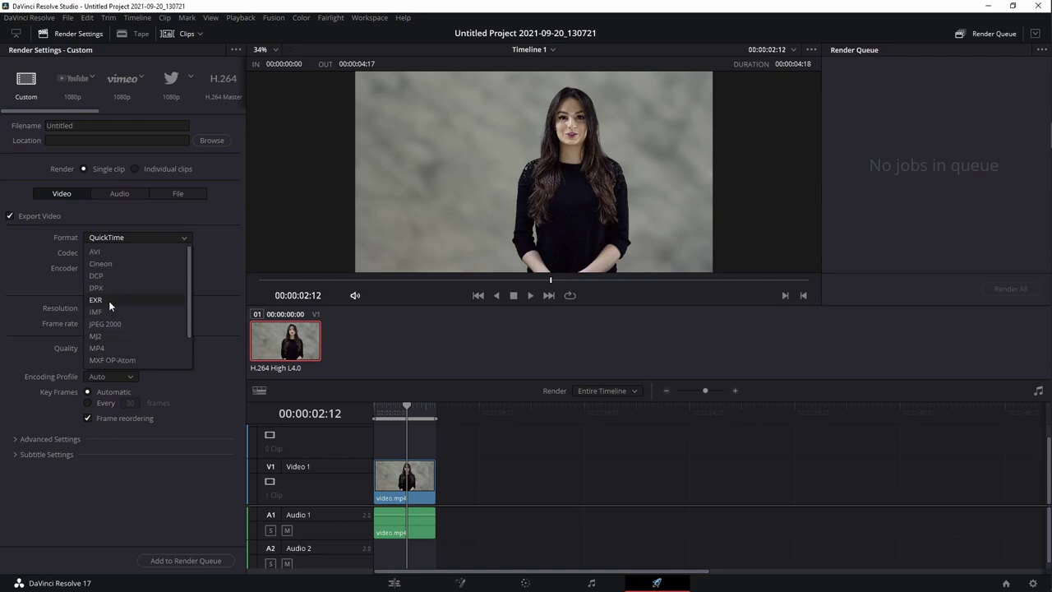
{"action": "left_click", "coordinate": [123, 251]}
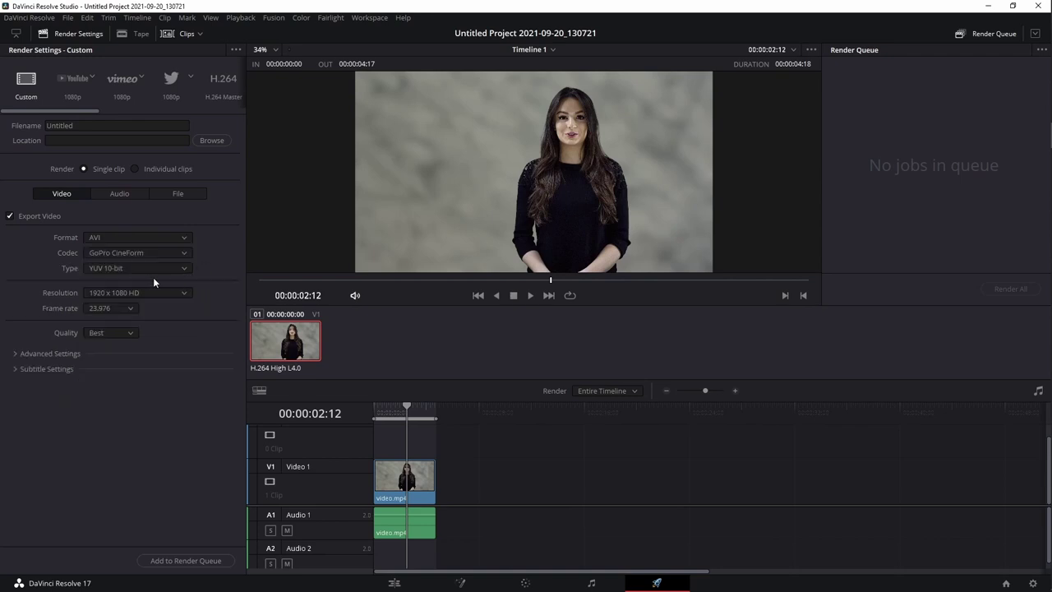
{"action": "left_click", "coordinate": [139, 268]}
{"action": "left_click", "coordinate": [199, 270]}
{"action": "left_click", "coordinate": [395, 583]}
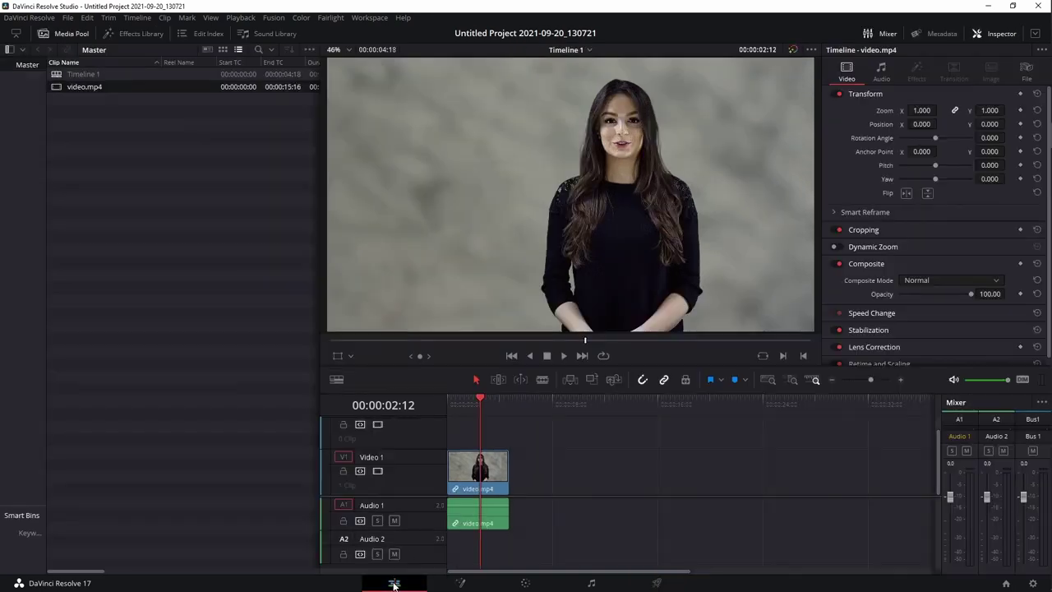
In the clip's Fusion composition, reposition the node graph and insert a Saver node directly after MediaIn1.
{"action": "left_click", "coordinate": [459, 582]}
{"action": "left_click_drag", "start_coordinate": [327, 517], "coordinate": [482, 531]}
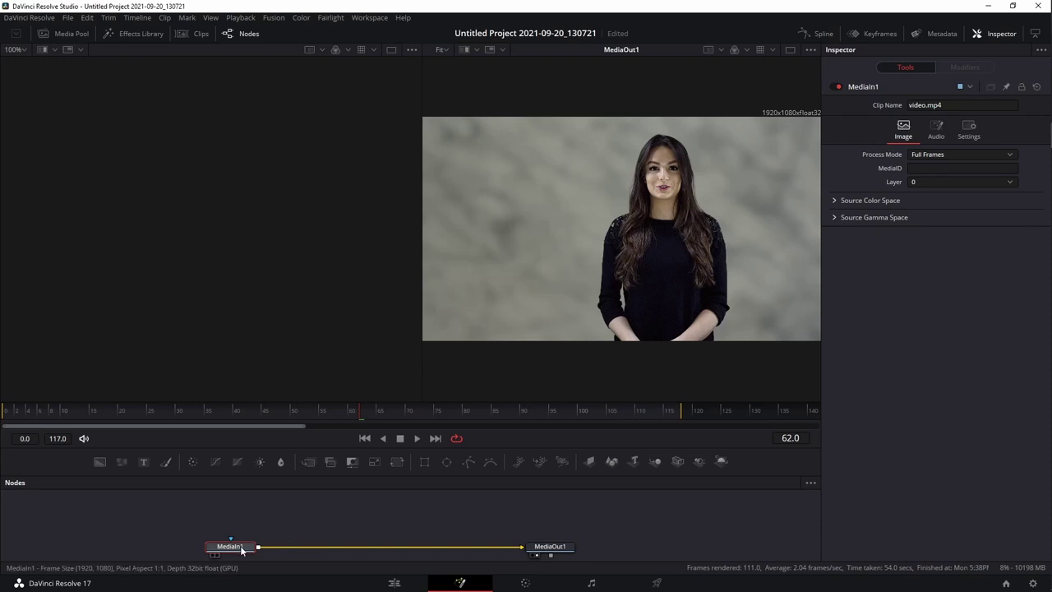
{"action": "key", "text": "shift+space"}
{"action": "type", "text": "saver"}
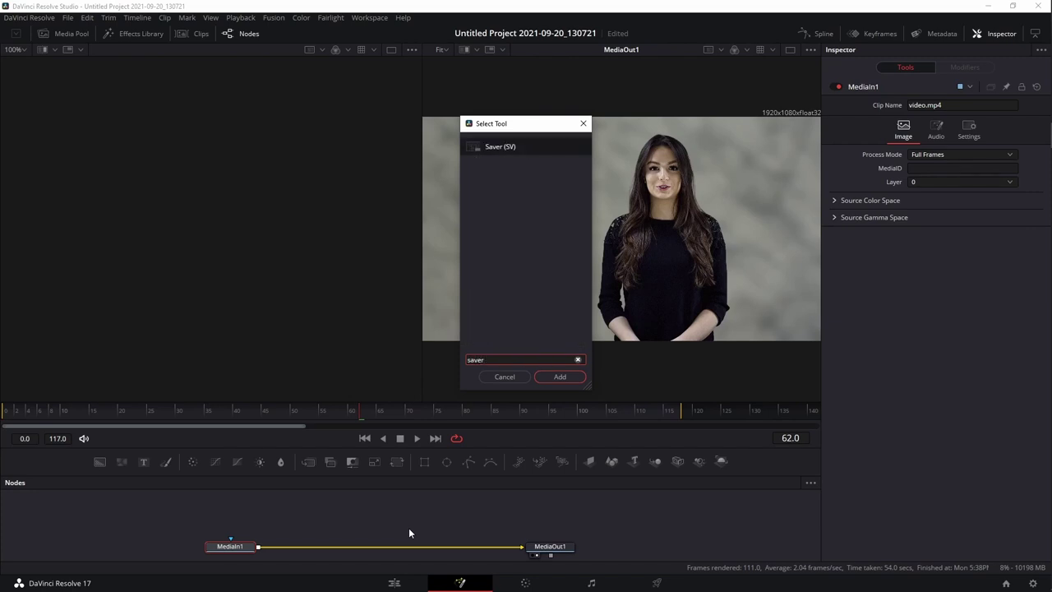
{"action": "key", "text": "Return"}
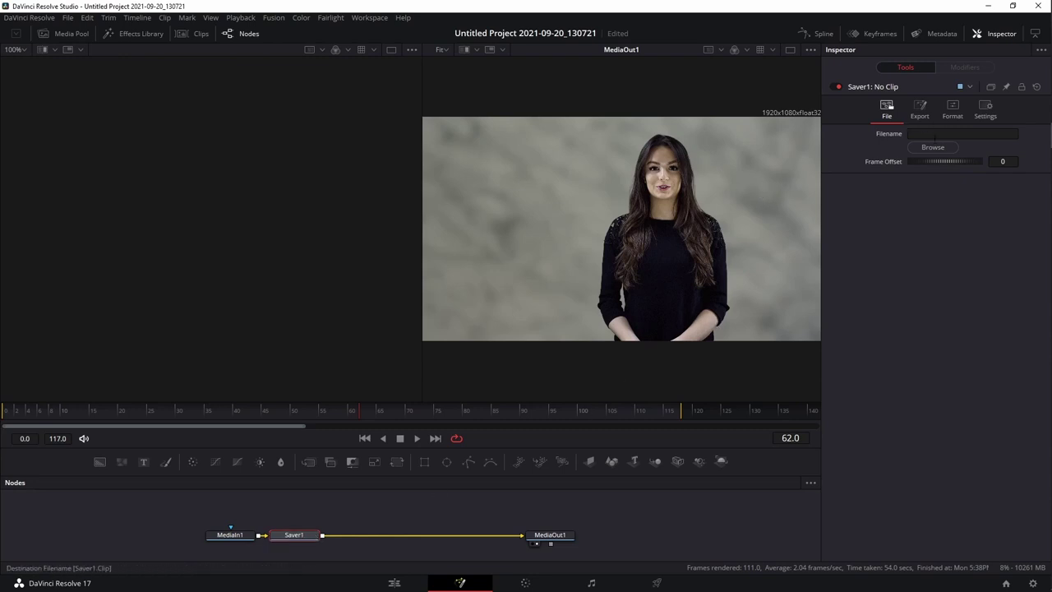
Set the Saver's output file to Woman.png in the Video folder inside the desktop's EBSYNTH folder.
{"action": "left_click", "coordinate": [936, 147]}
{"action": "left_click", "coordinate": [168, 41]}
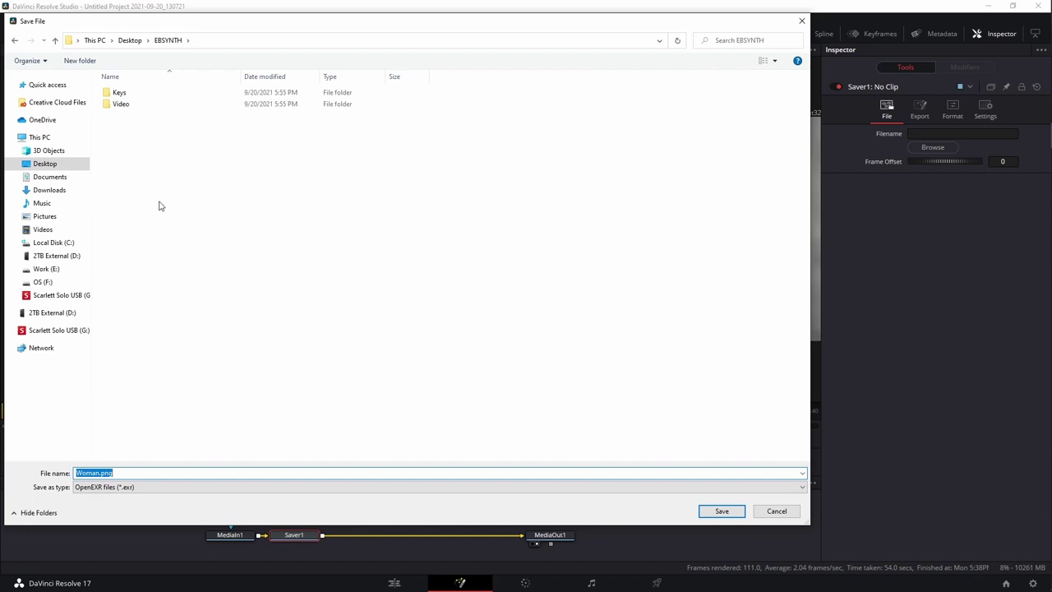
{"action": "left_click", "coordinate": [113, 106]}
{"action": "double_click", "coordinate": [112, 106]}
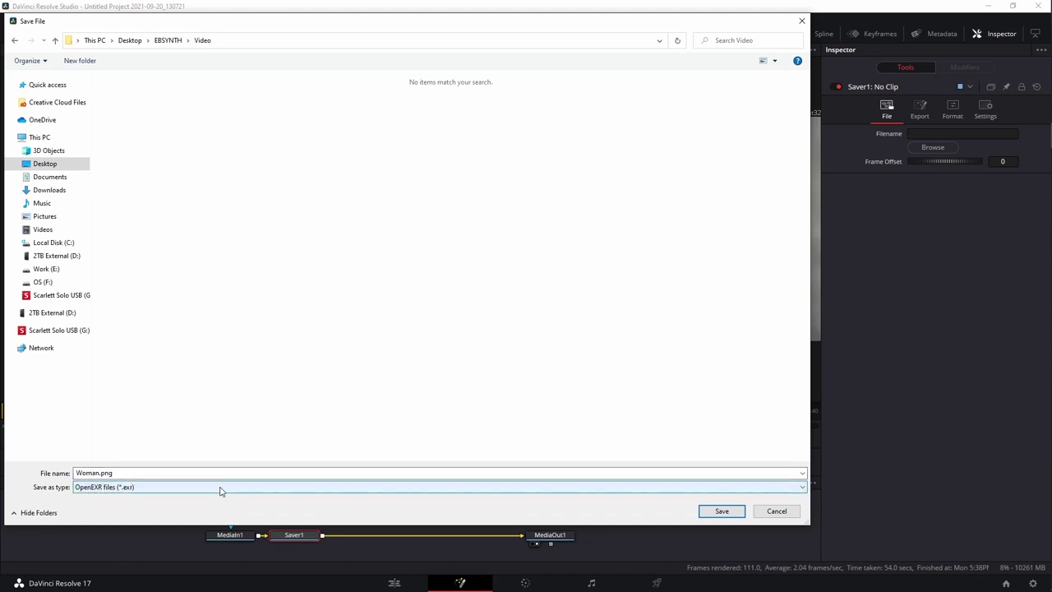
{"action": "double_click", "coordinate": [99, 472]}
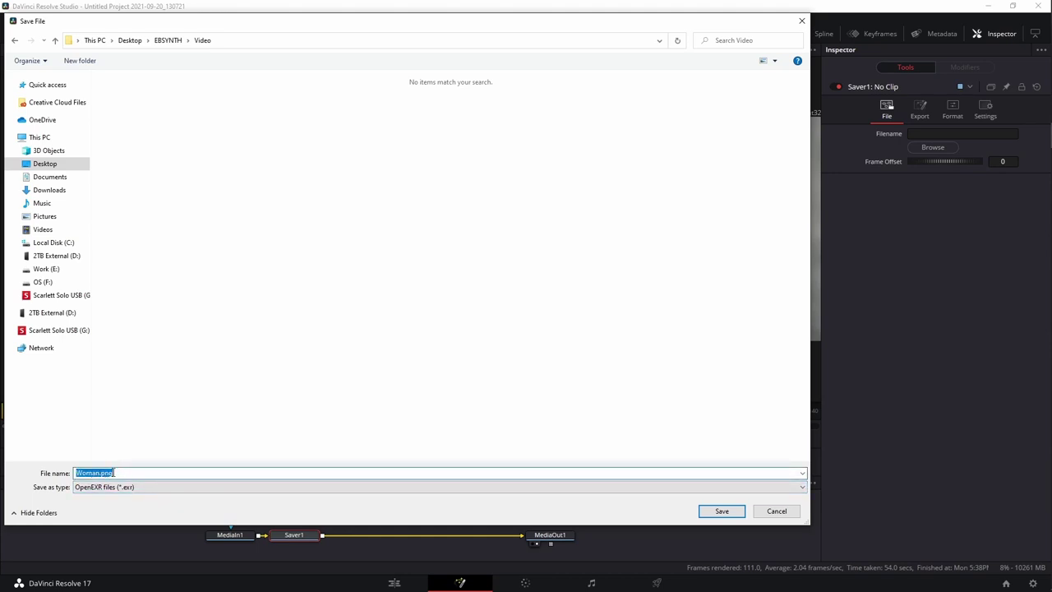
{"action": "left_click", "coordinate": [117, 473]}
{"action": "key", "text": "Return"}
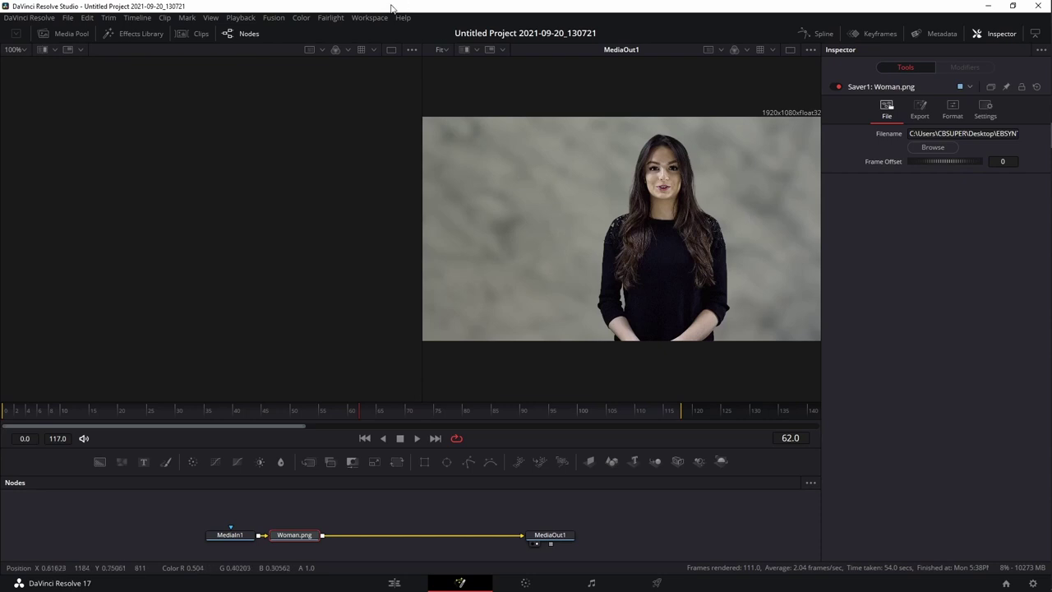
Render all savers to export the clip as a PNG image sequence.
{"action": "left_click", "coordinate": [273, 18]}
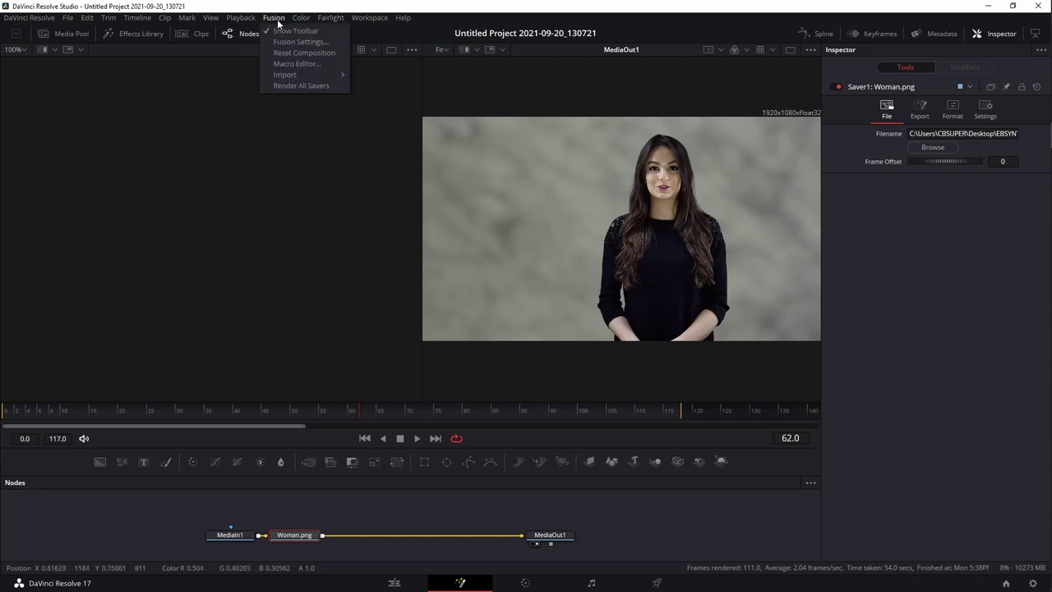
{"action": "left_click", "coordinate": [285, 84]}
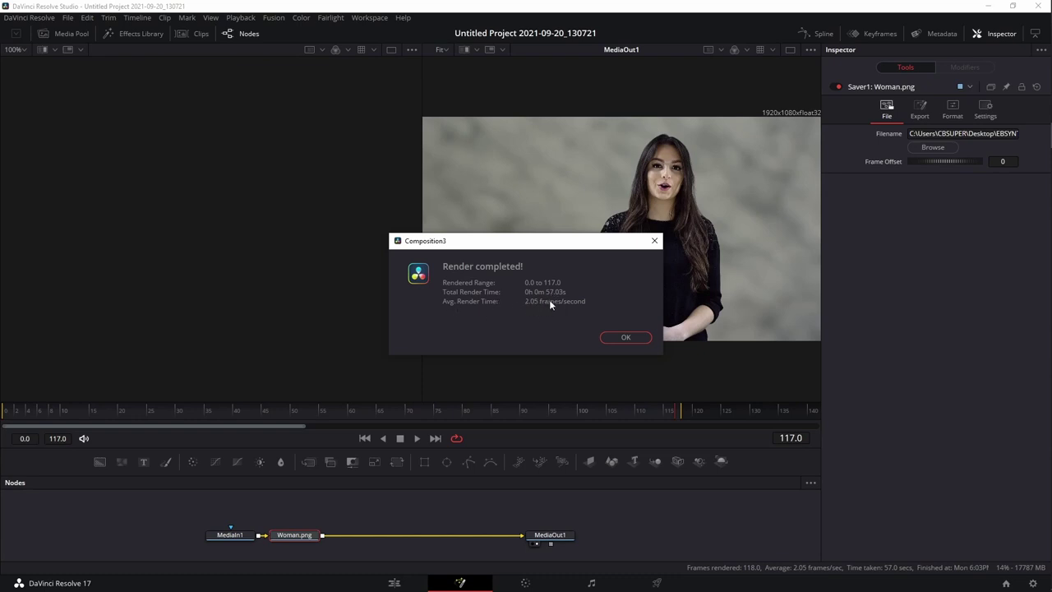
{"action": "left_click", "coordinate": [621, 339]}
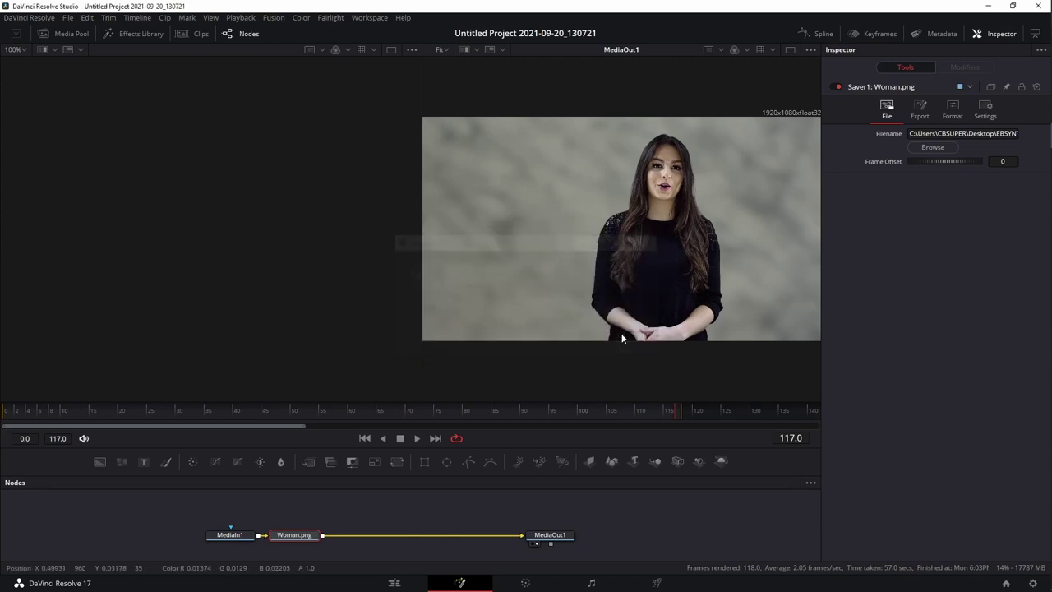
Browse the rendered frames in the desktop's EBSYNTH Video folder and open Woman0082.png to inspect it as a keyframe candidate.
{"action": "left_click", "coordinate": [987, 6]}
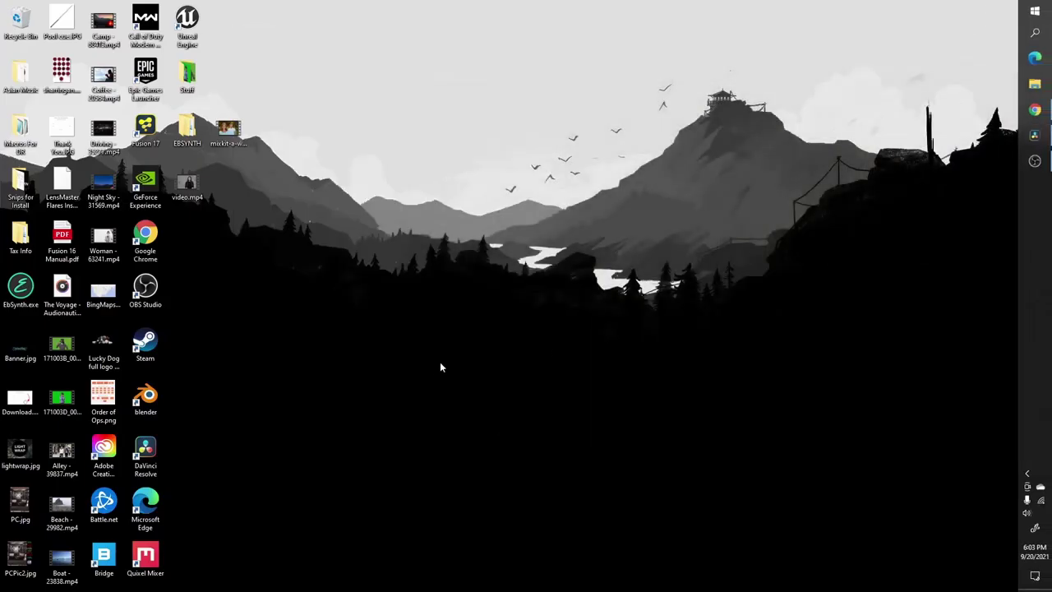
{"action": "double_click", "coordinate": [186, 130]}
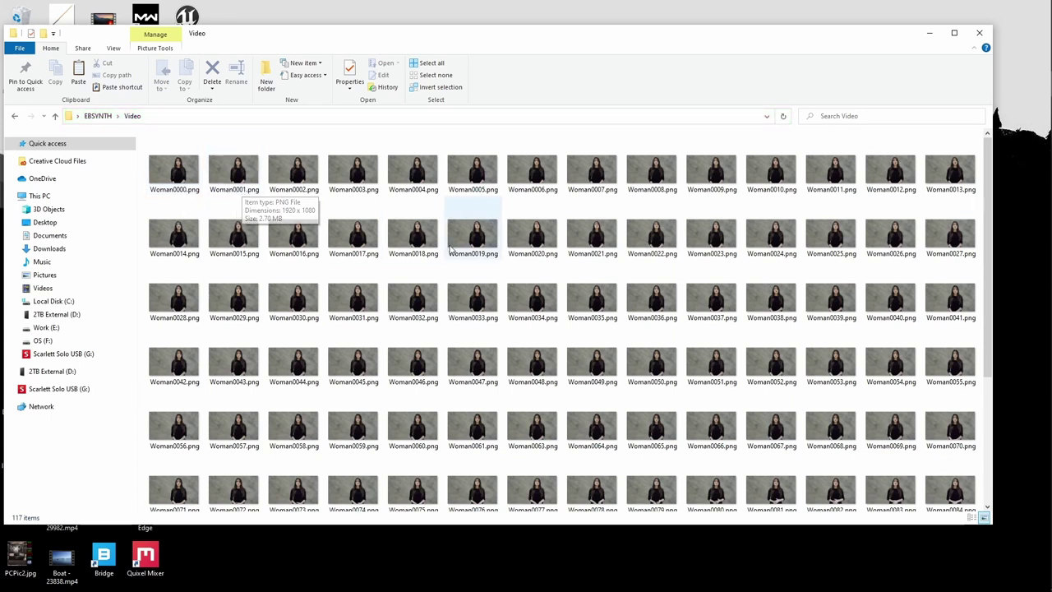
{"action": "scroll", "coordinate": [451, 250], "scroll_direction": "down", "scroll_amount": 3}
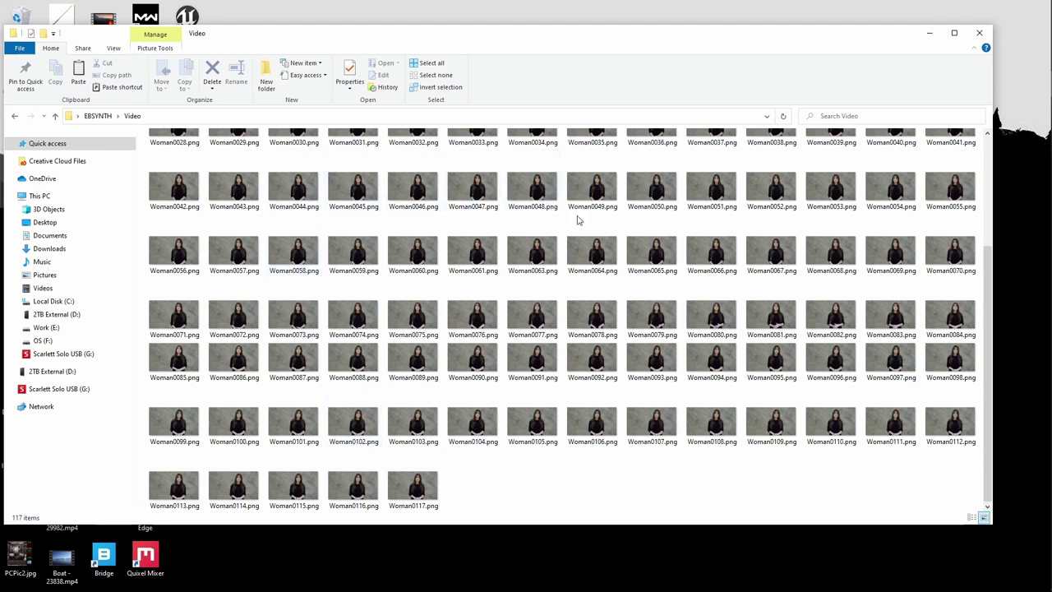
{"action": "mouse_move", "coordinate": [672, 291]}
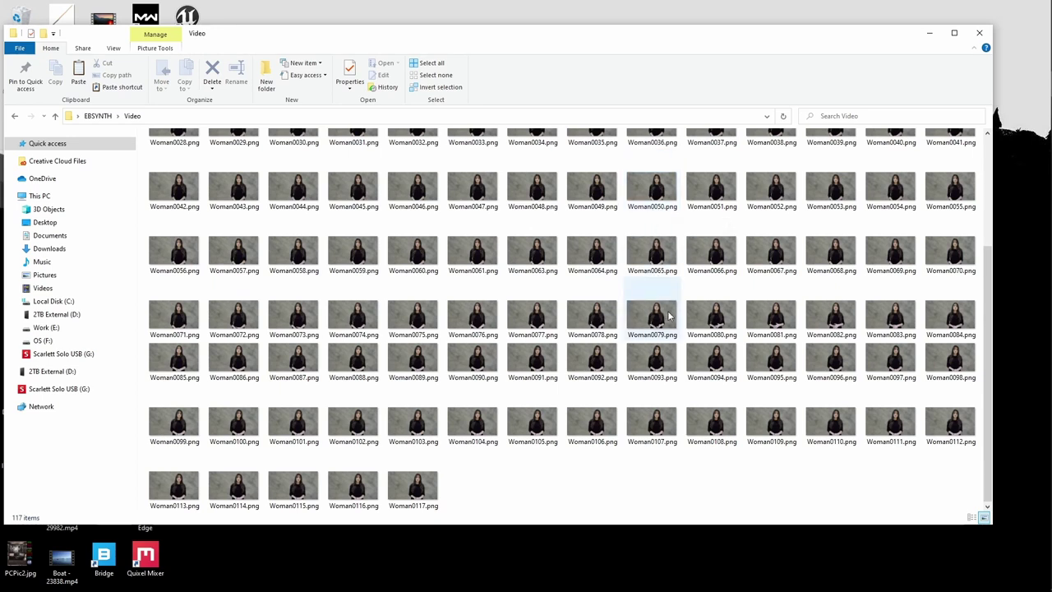
{"action": "left_click", "coordinate": [834, 323]}
{"action": "double_click", "coordinate": [834, 323]}
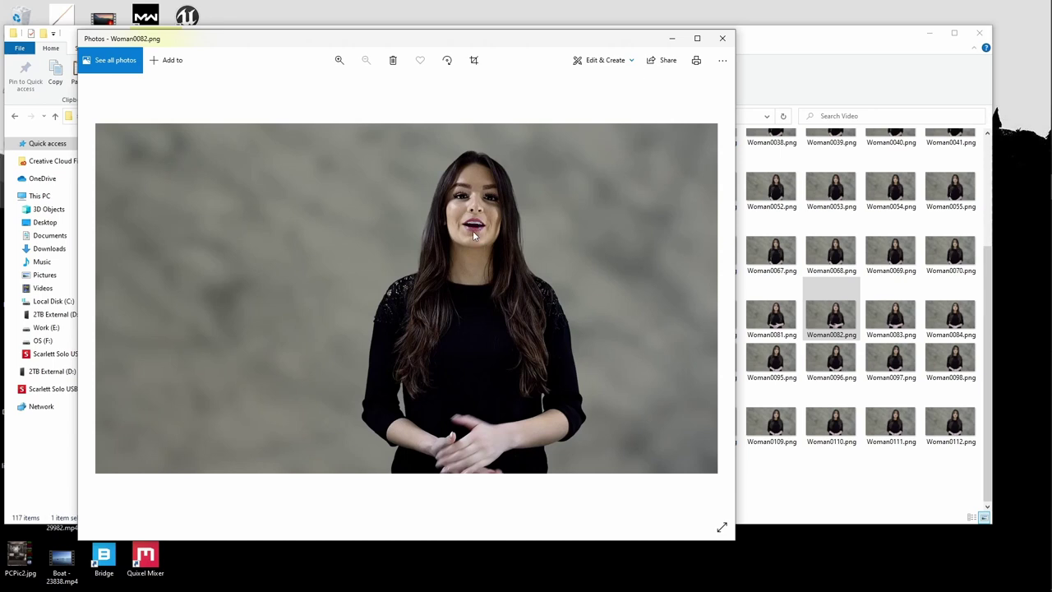
Copy Woman0082.png from the Video folder into the EBSYNTH Keys folder and minimise the file window.
{"action": "key", "text": "alt+F4"}
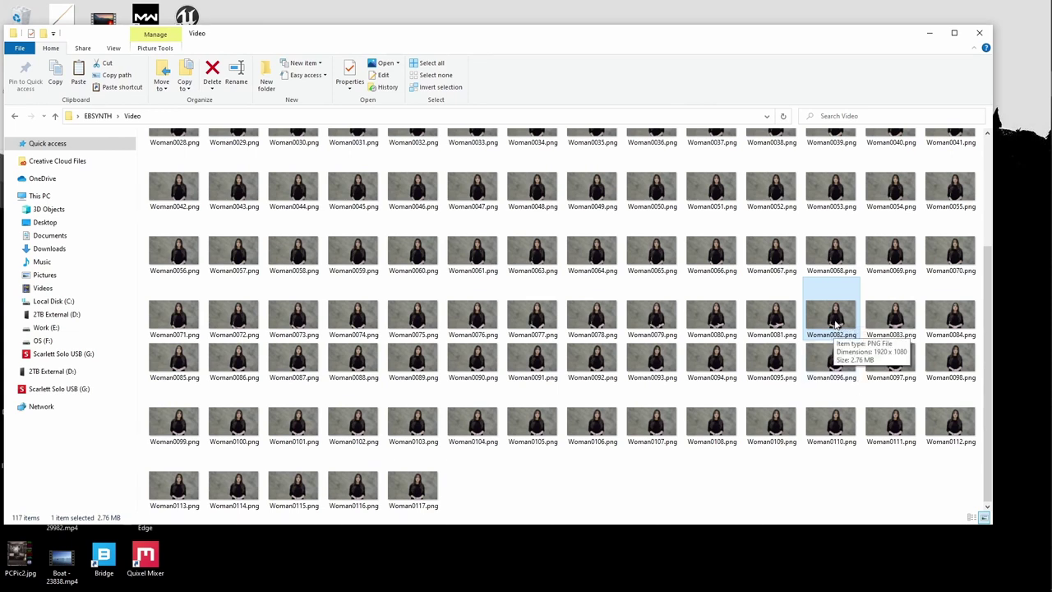
{"action": "right_click", "coordinate": [834, 325]}
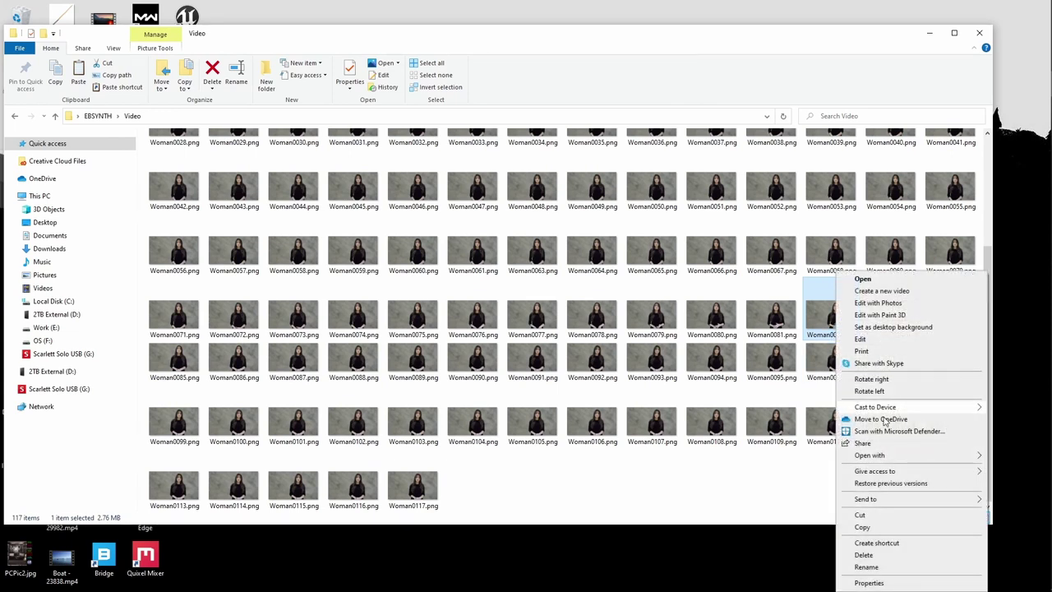
{"action": "left_click", "coordinate": [861, 527]}
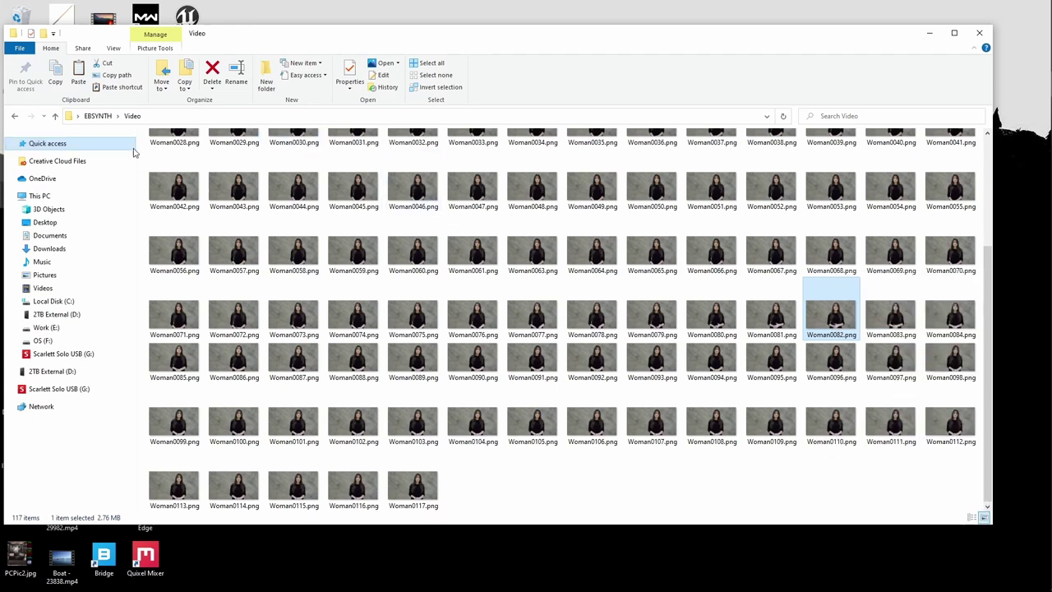
{"action": "left_click", "coordinate": [96, 116]}
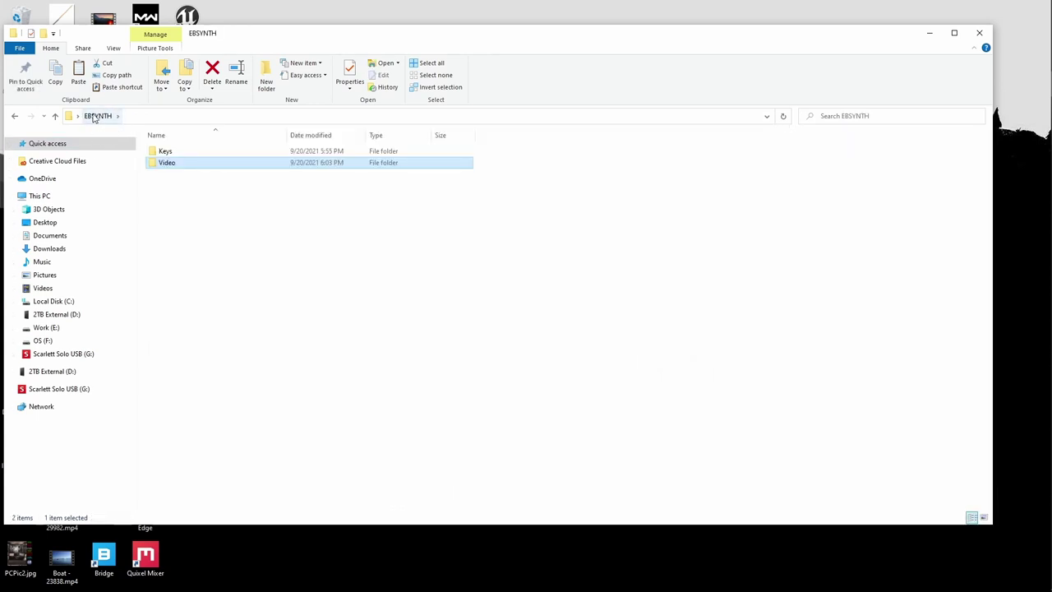
{"action": "double_click", "coordinate": [162, 152]}
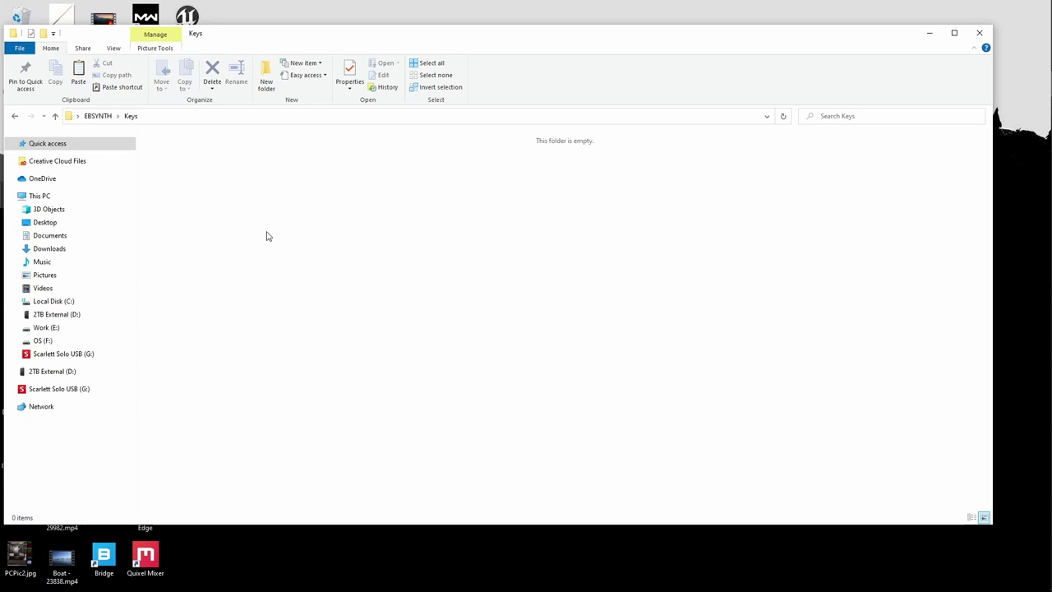
{"action": "key", "text": "ctrl+v"}
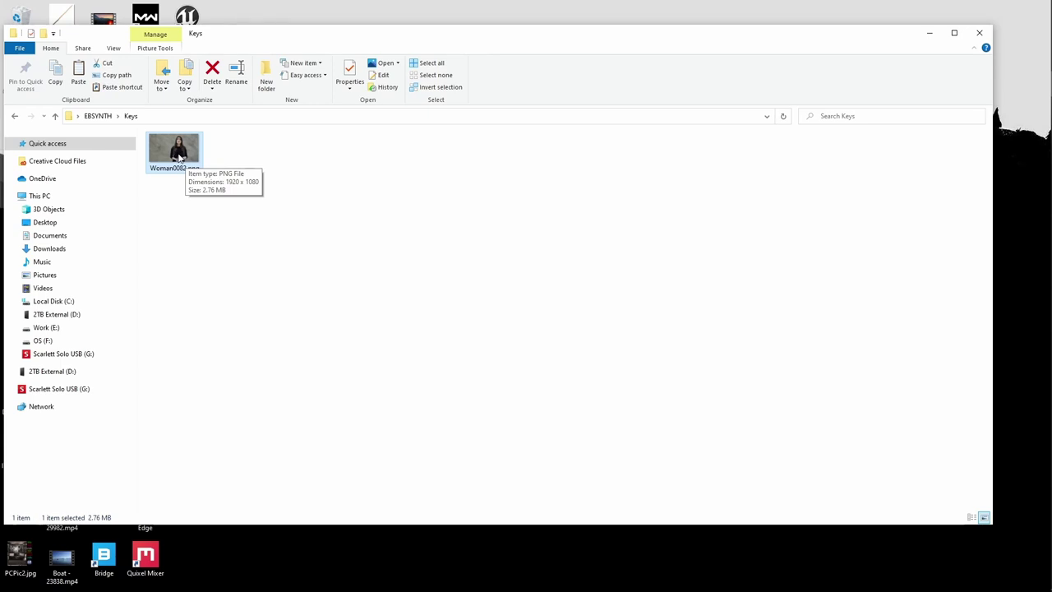
{"action": "left_click", "coordinate": [929, 33]}
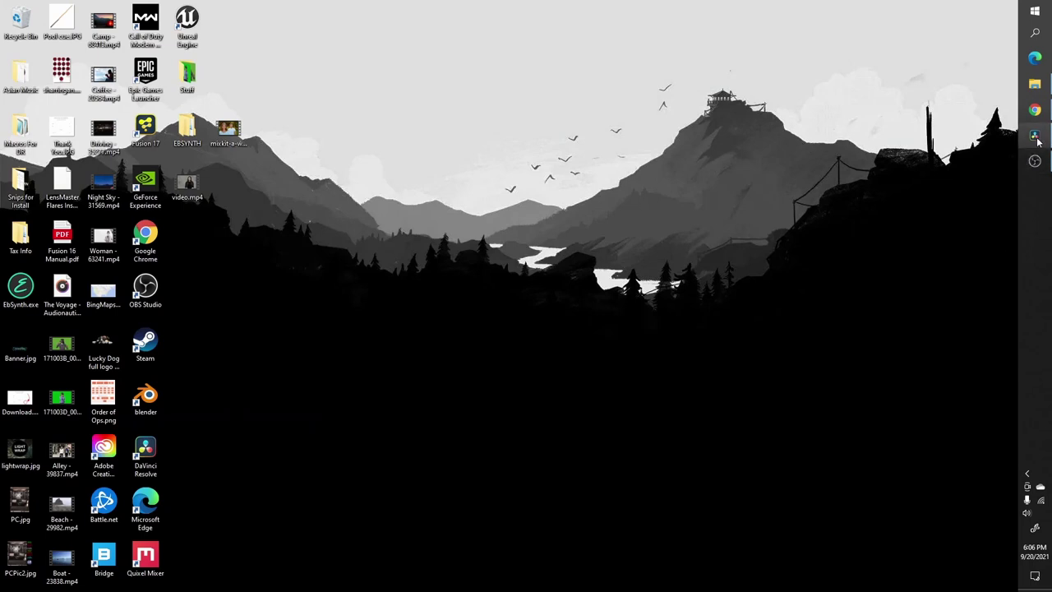
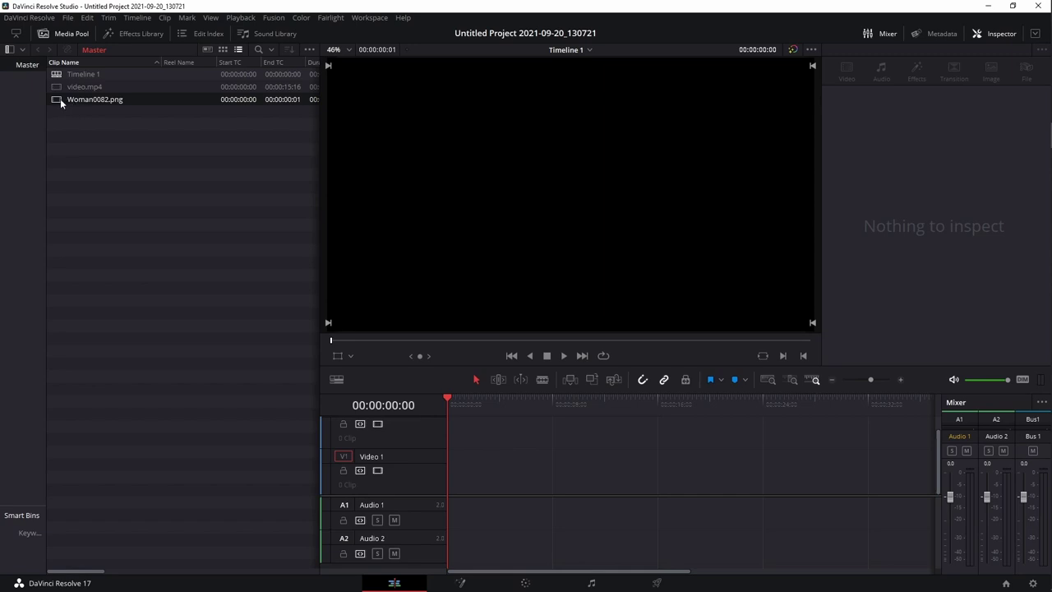
In DaVinci Resolve, place Woman0082.png at the start of the Video 1 track and shorten it to end at 00:00:01:04.
{"action": "left_click_drag", "start_coordinate": [58, 98], "coordinate": [450, 476]}
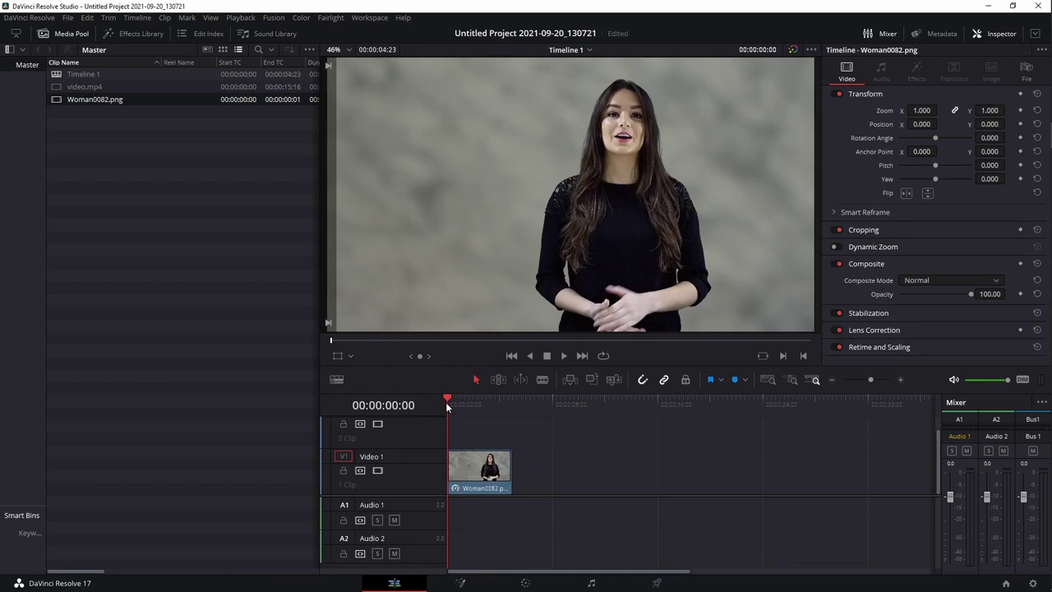
{"action": "mouse_move", "coordinate": [449, 397]}
{"action": "left_mouse_down"}
{"action": "mouse_move", "coordinate": [490, 401]}
{"action": "mouse_move", "coordinate": [461, 404]}
{"action": "left_mouse_up"}
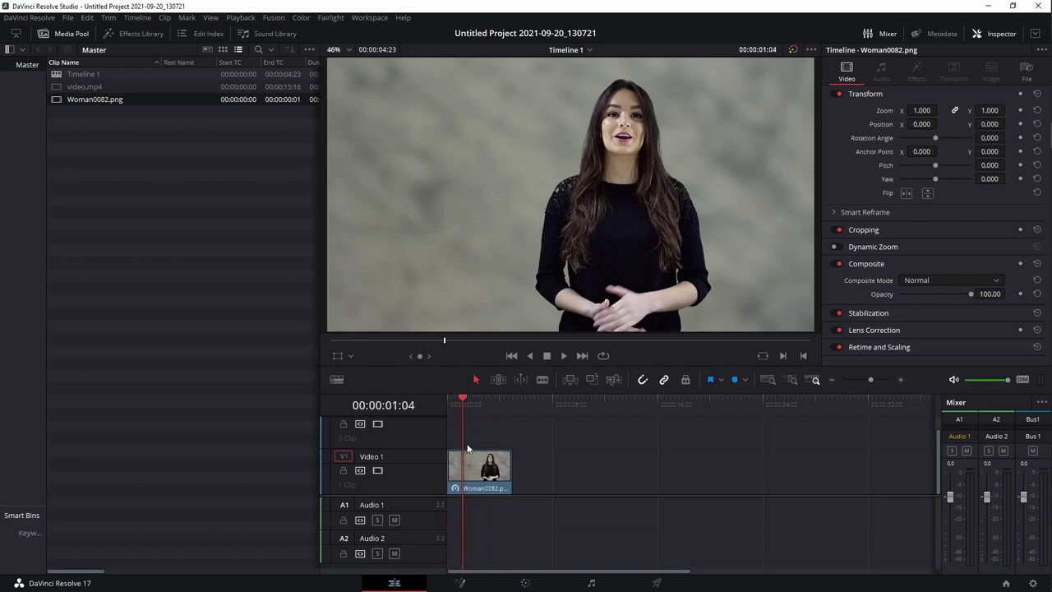
{"action": "left_click_drag", "start_coordinate": [503, 468], "coordinate": [462, 466]}
{"action": "key", "text": "Home"}
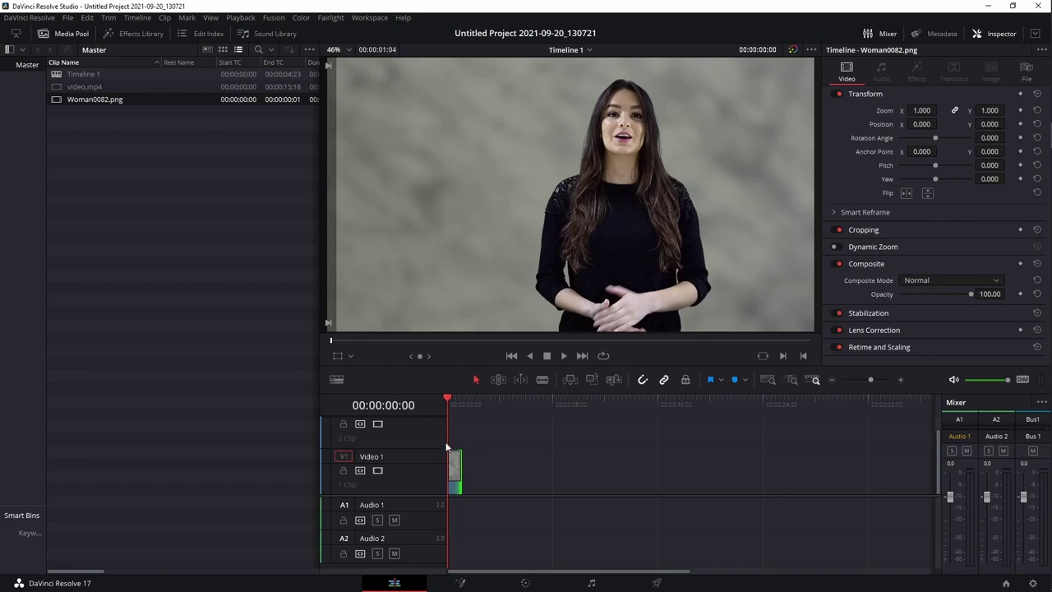
Open the Woman0082.png clip in Fusion and enlarge the node area, with the graph moved towards its middle.
{"action": "left_click", "coordinate": [463, 582]}
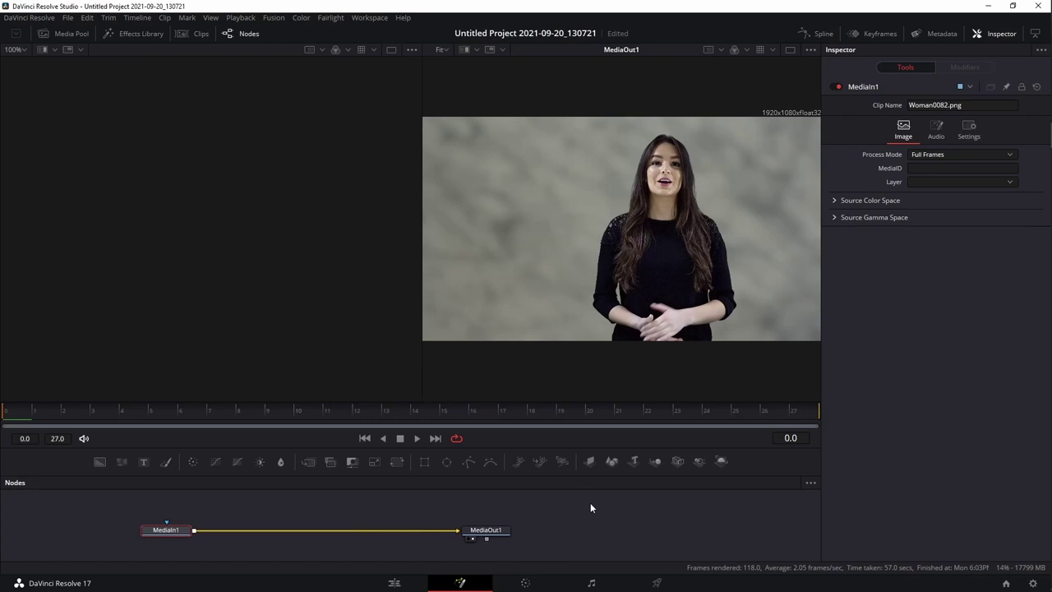
{"action": "left_click_drag", "start_coordinate": [405, 400], "coordinate": [407, 340]}
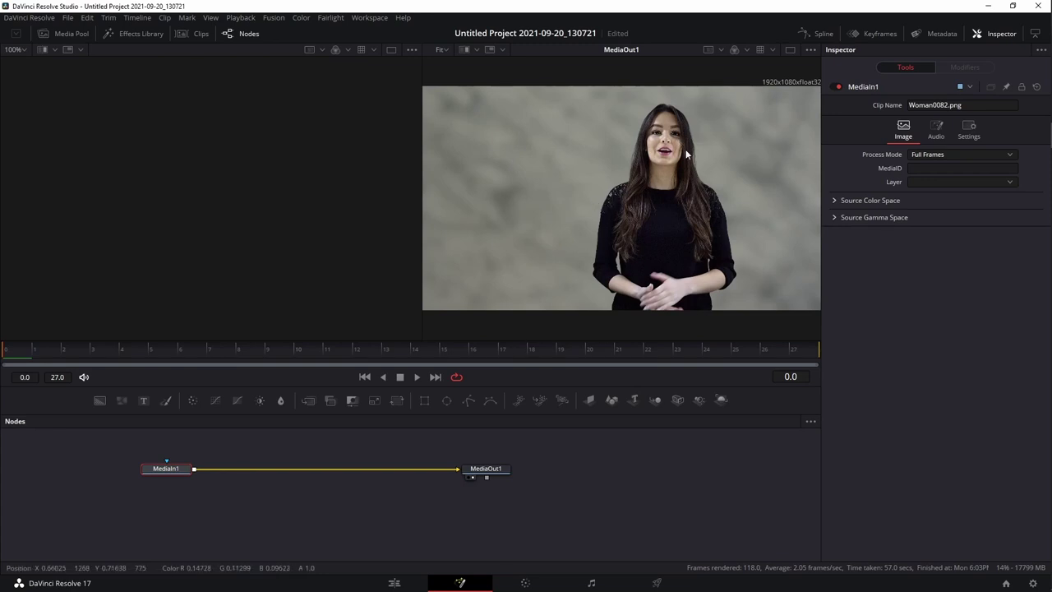
{"action": "left_click_drag", "start_coordinate": [412, 451], "coordinate": [447, 478]}
{"action": "left_click_drag", "start_coordinate": [364, 475], "coordinate": [436, 451]}
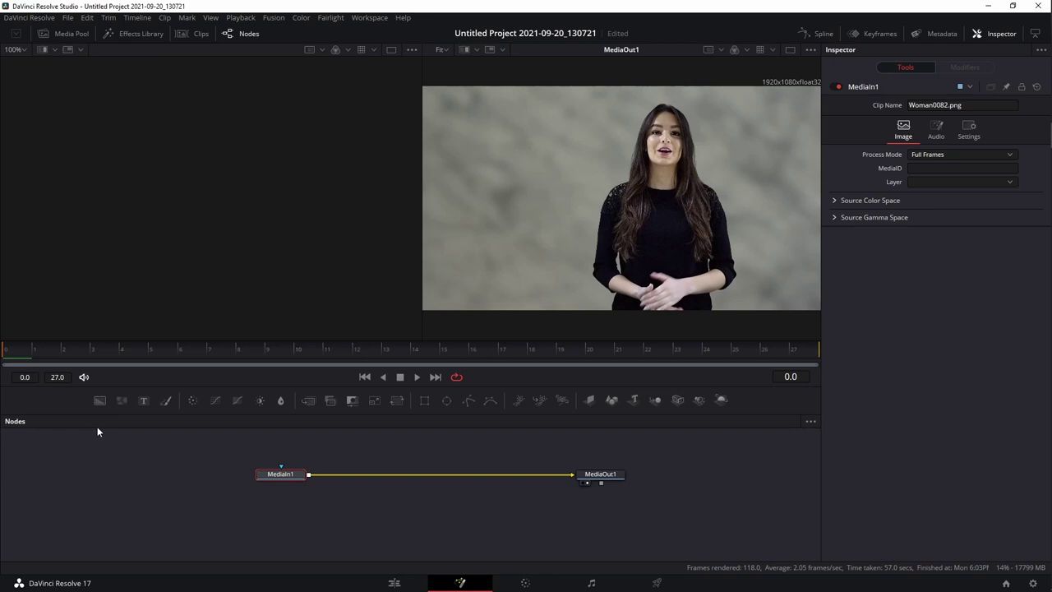
Add a Background node, merge MediaIn1 over it as the foreground, and connect the Merge output to MediaOut1.
{"action": "left_click", "coordinate": [149, 473]}
{"action": "left_click_drag", "start_coordinate": [279, 475], "coordinate": [289, 452]}
{"action": "left_click_drag", "start_coordinate": [568, 474], "coordinate": [347, 478]}
{"action": "left_click_drag", "start_coordinate": [281, 461], "coordinate": [154, 482]}
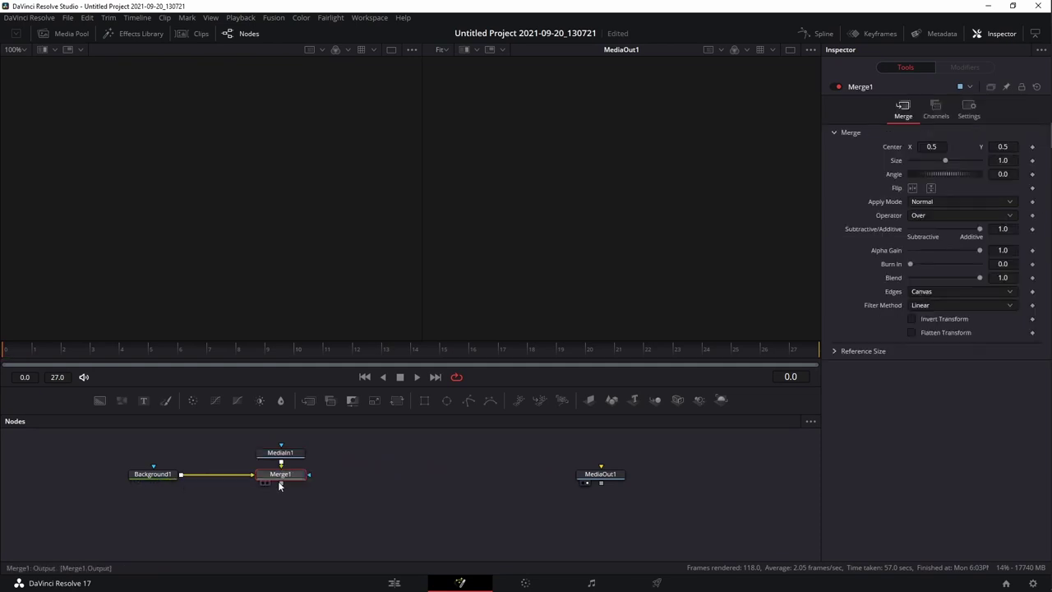
{"action": "left_click_drag", "start_coordinate": [280, 483], "coordinate": [598, 475]}
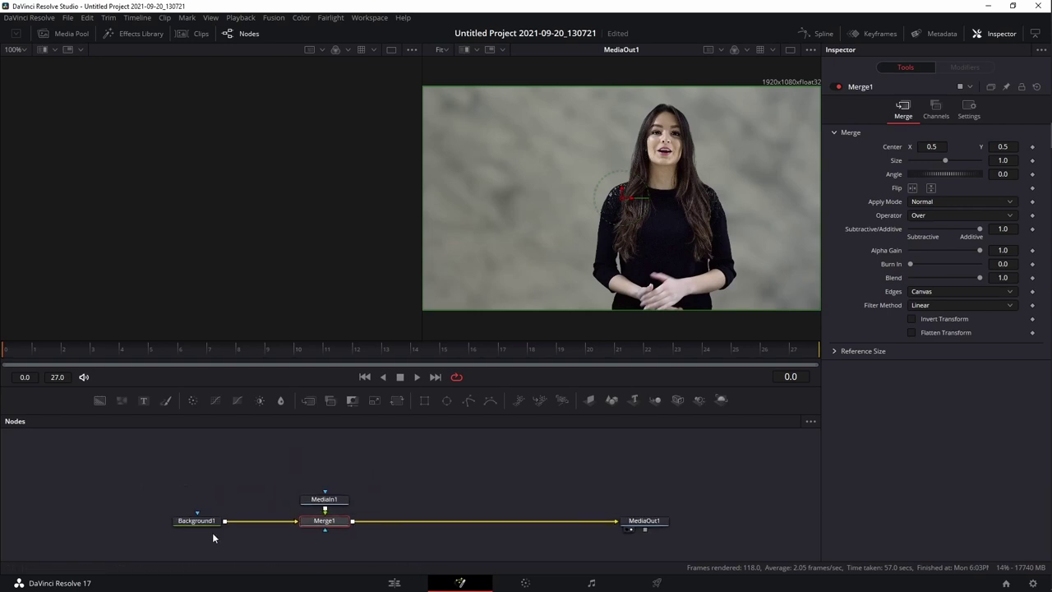
Spread out the node graph by moving MediaIn1 higher above Merge1 and Background1 farther away from Merge1.
{"action": "left_click", "coordinate": [198, 520]}
{"action": "left_click_drag", "start_coordinate": [331, 507], "coordinate": [331, 463]}
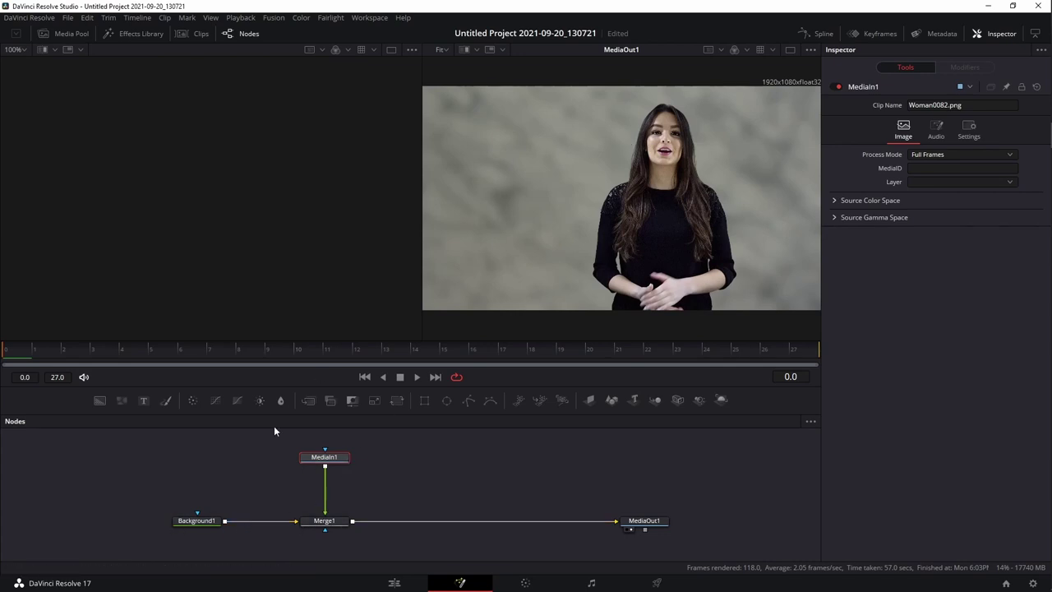
{"action": "left_click_drag", "start_coordinate": [197, 520], "coordinate": [101, 520]}
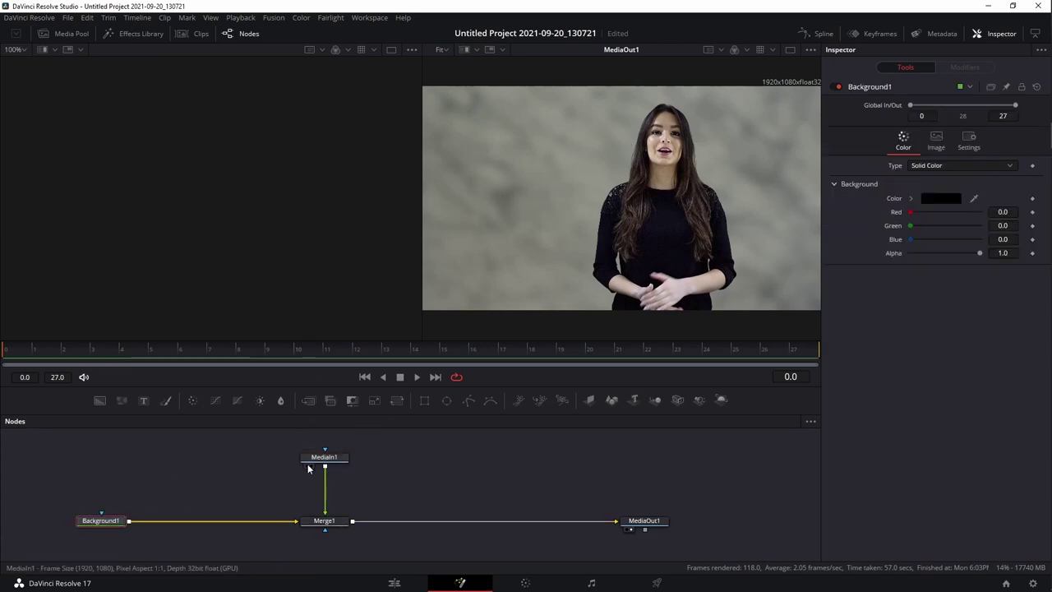
{"action": "mouse_move", "coordinate": [324, 462]}
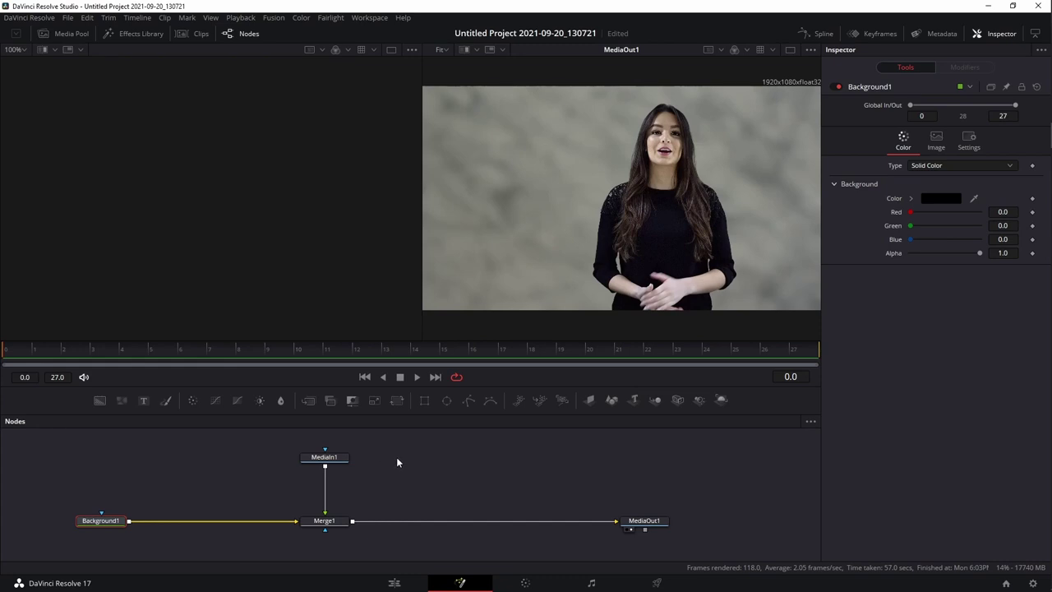
{"action": "left_click_drag", "start_coordinate": [460, 496], "coordinate": [503, 489]}
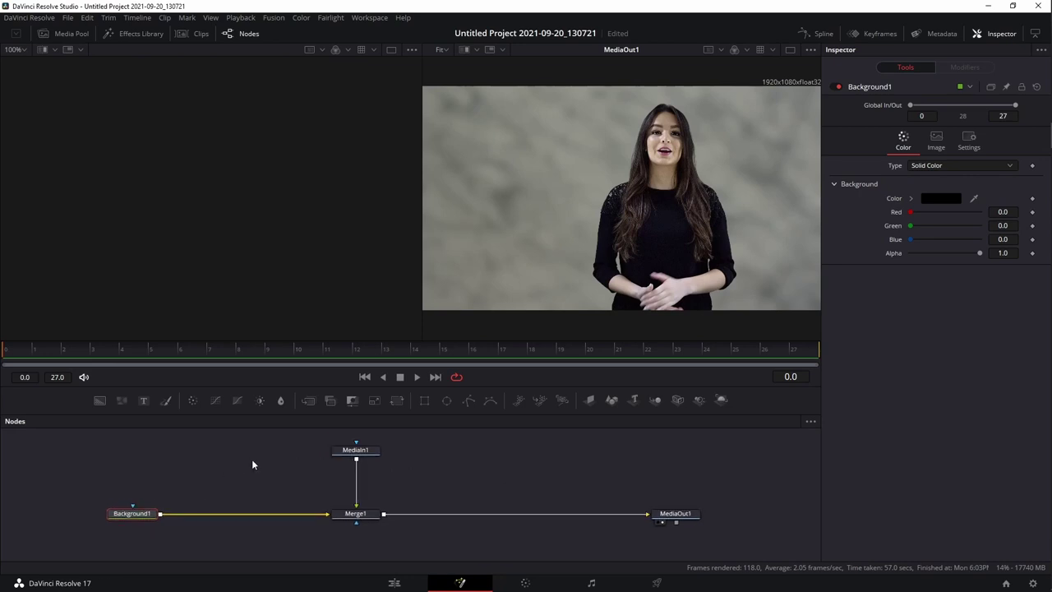
{"action": "left_click_drag", "start_coordinate": [153, 515], "coordinate": [88, 516]}
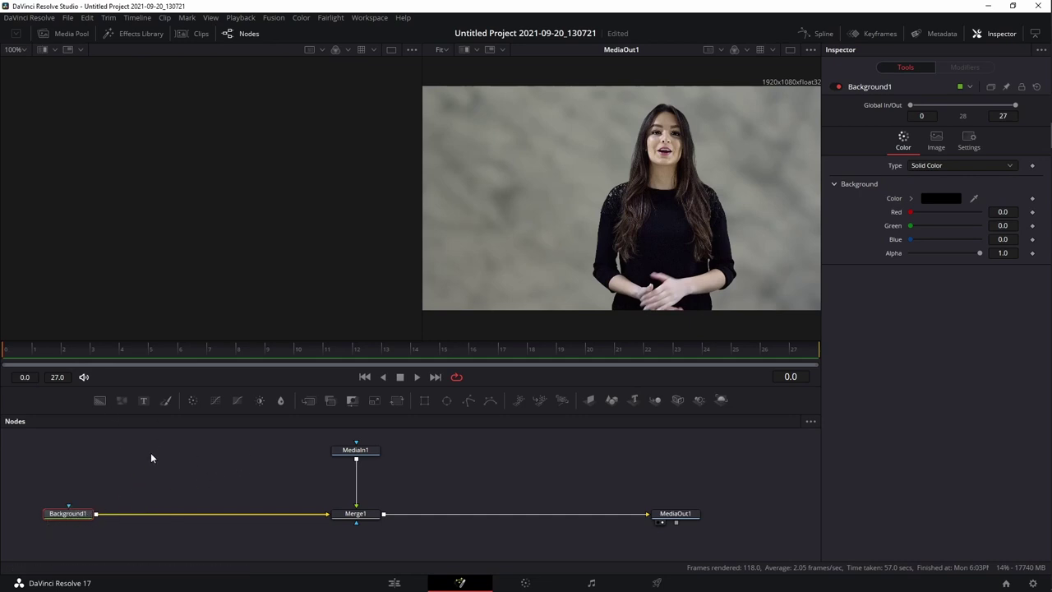
Show Background1 in the empty viewer and set its solid color to white.
{"action": "key", "text": "1"}
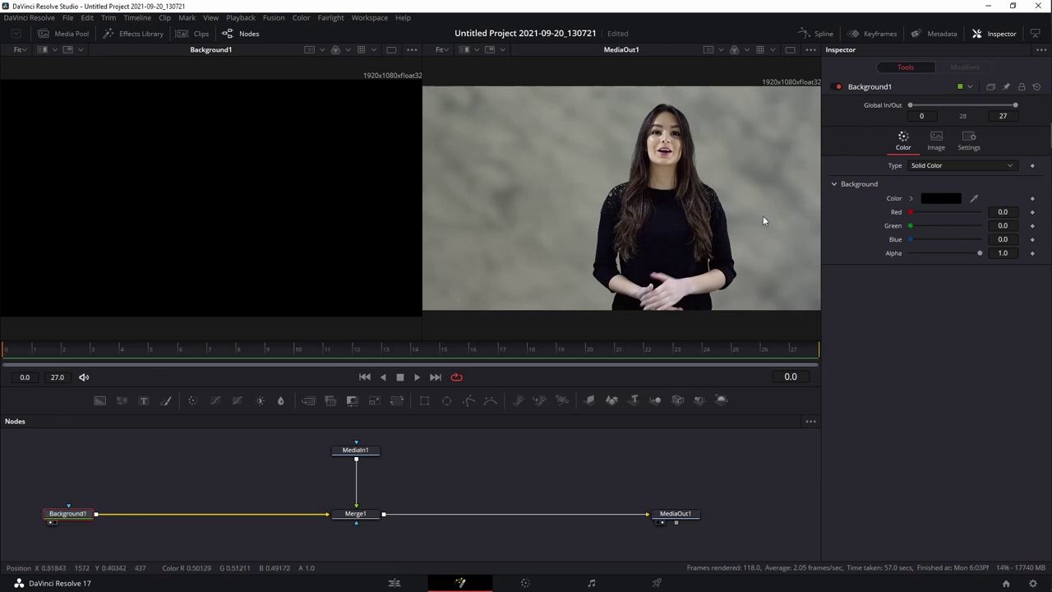
{"action": "left_click", "coordinate": [932, 199]}
{"action": "left_click", "coordinate": [401, 360]}
{"action": "key", "text": "Return"}
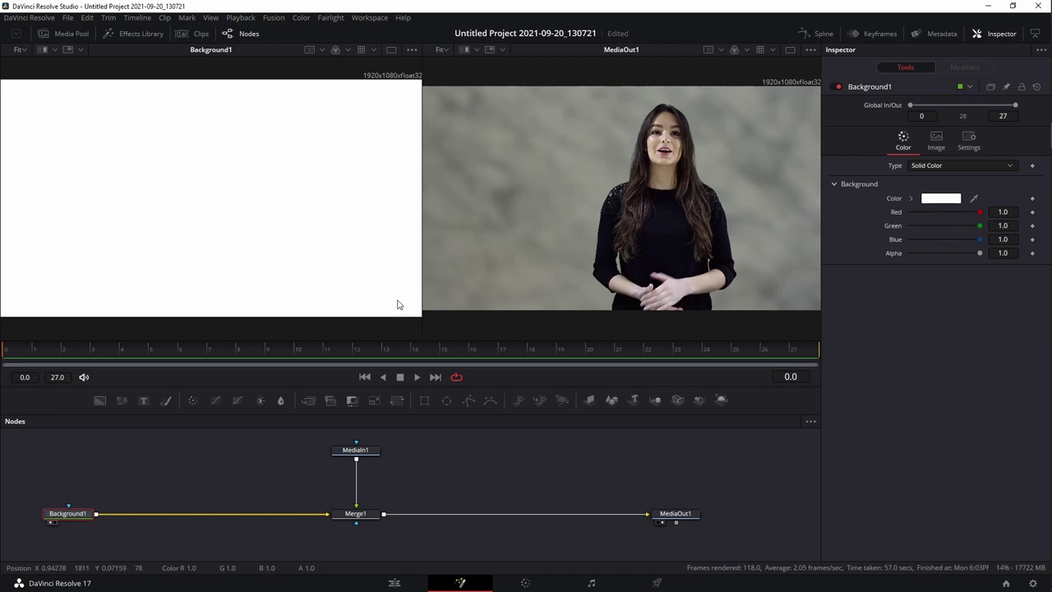
Insert a Paint node after Background1 with a stroke duration of 30 and black (#000000) as the brush color.
{"action": "left_click_drag", "start_coordinate": [222, 487], "coordinate": [269, 500]}
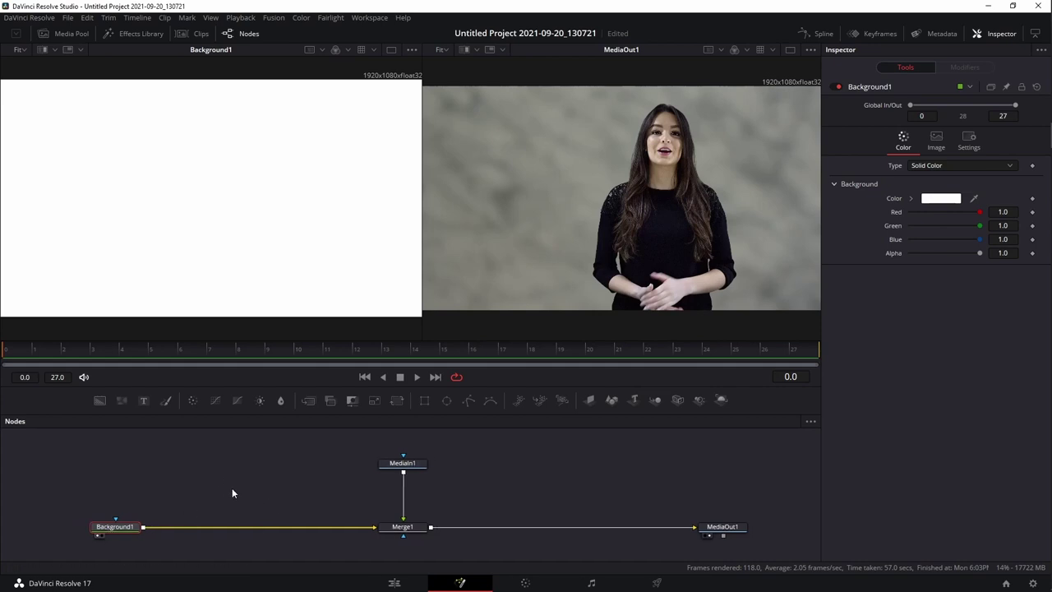
{"action": "left_click", "coordinate": [165, 400]}
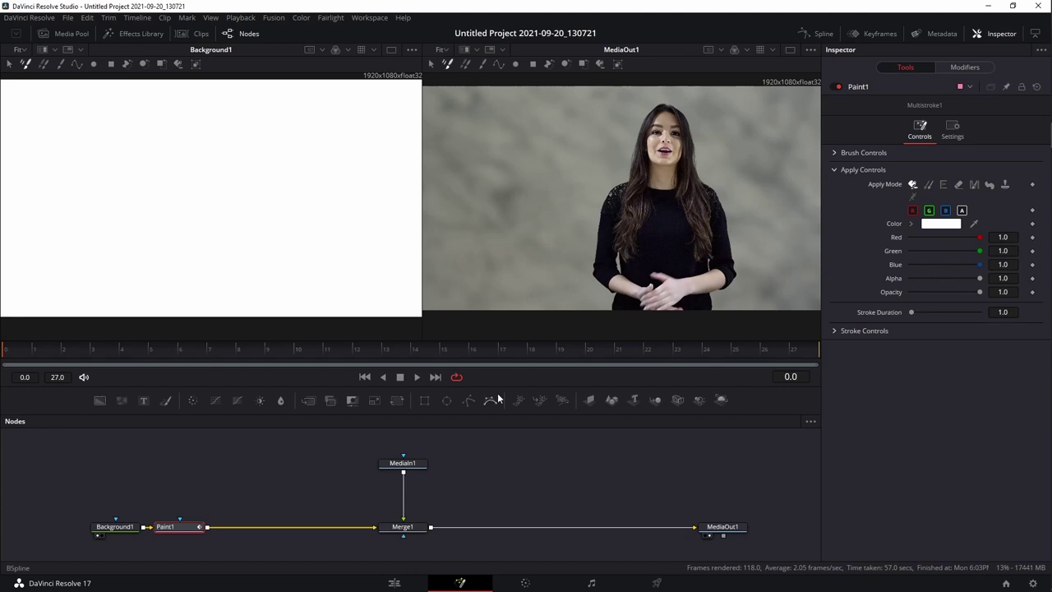
{"action": "left_click_drag", "start_coordinate": [911, 310], "coordinate": [979, 312]}
{"action": "left_click", "coordinate": [932, 228]}
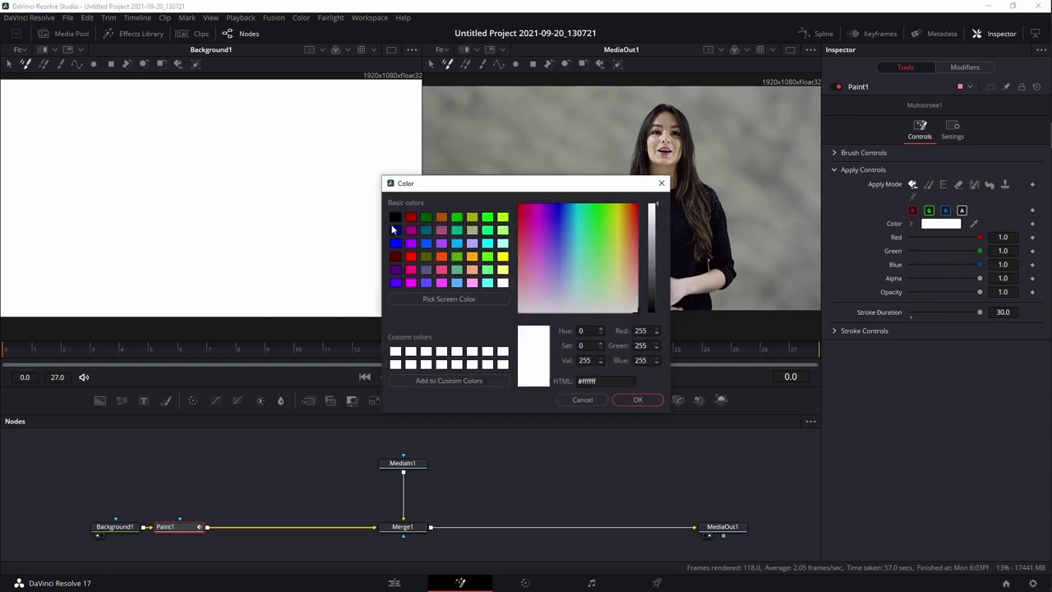
{"action": "left_click", "coordinate": [395, 217]}
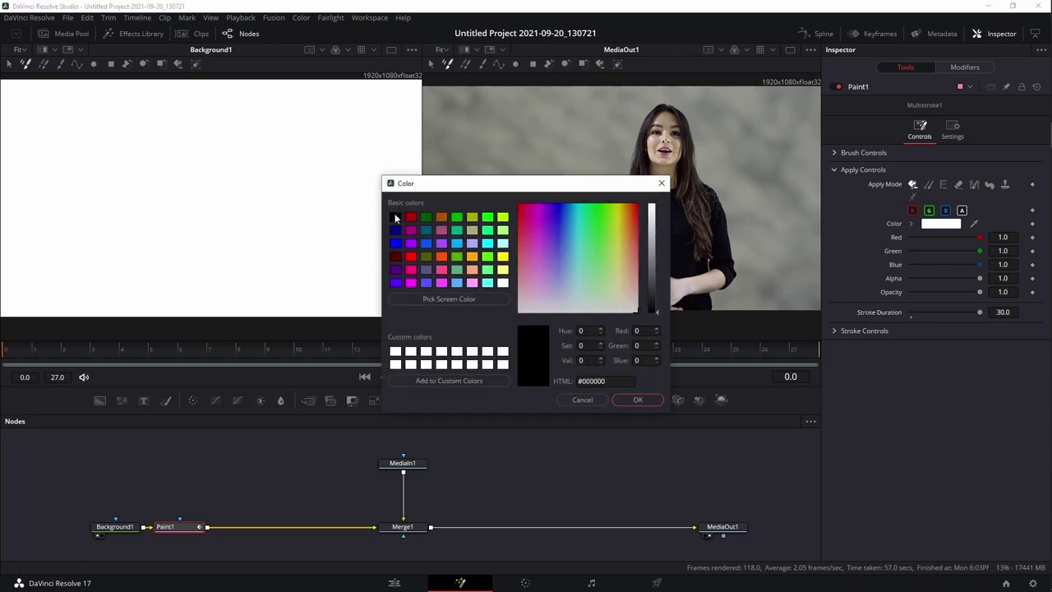
{"action": "left_click", "coordinate": [637, 399]}
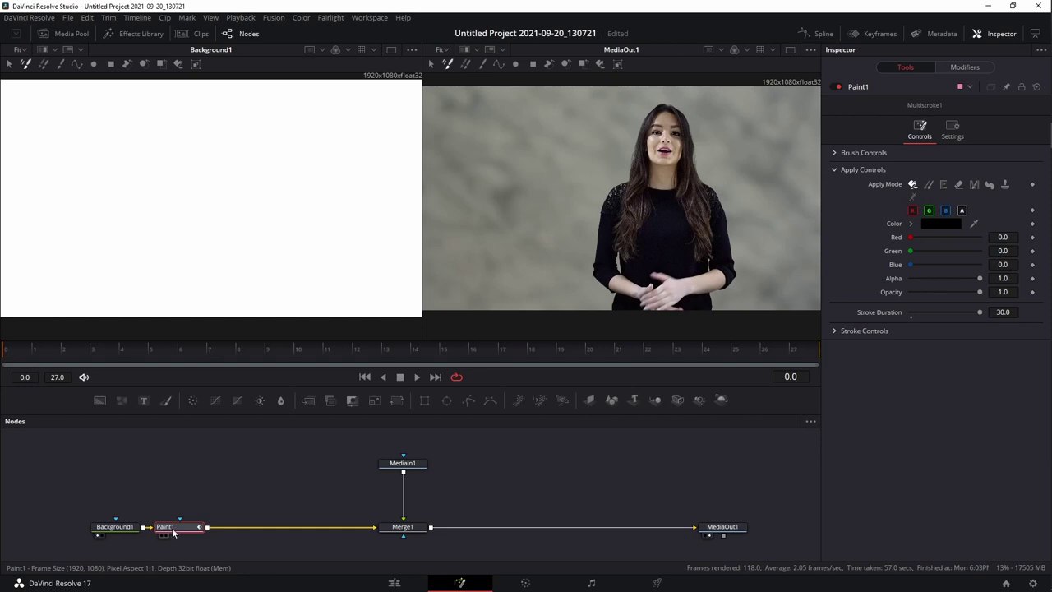
Show Paint1 in the viewer in place of Background1, paint a squiggly test stroke on the white canvas and undo it.
{"action": "mouse_move", "coordinate": [177, 531]}
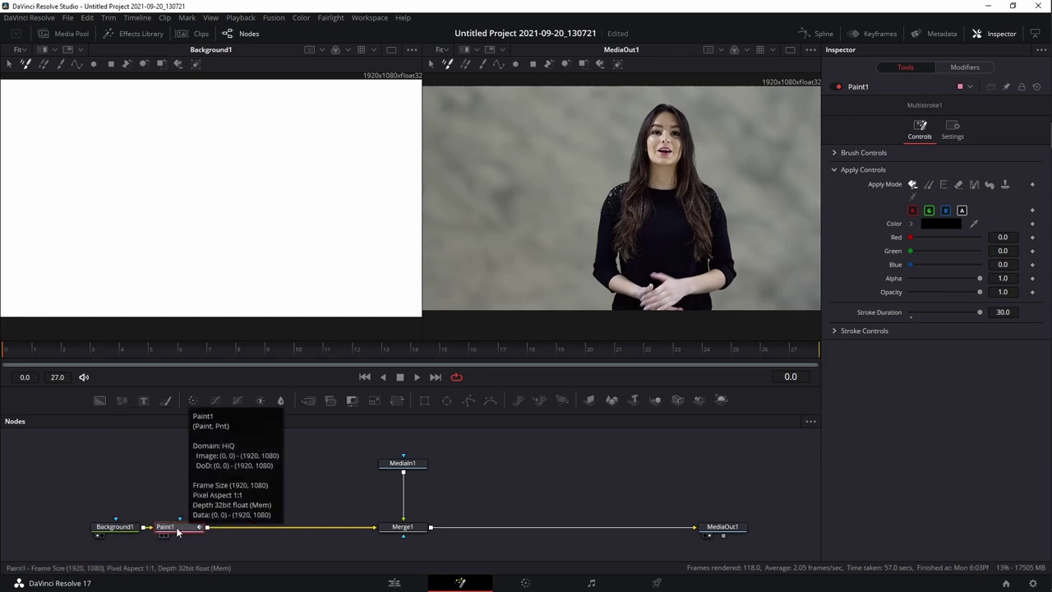
{"action": "left_click_drag", "start_coordinate": [178, 532], "coordinate": [176, 200]}
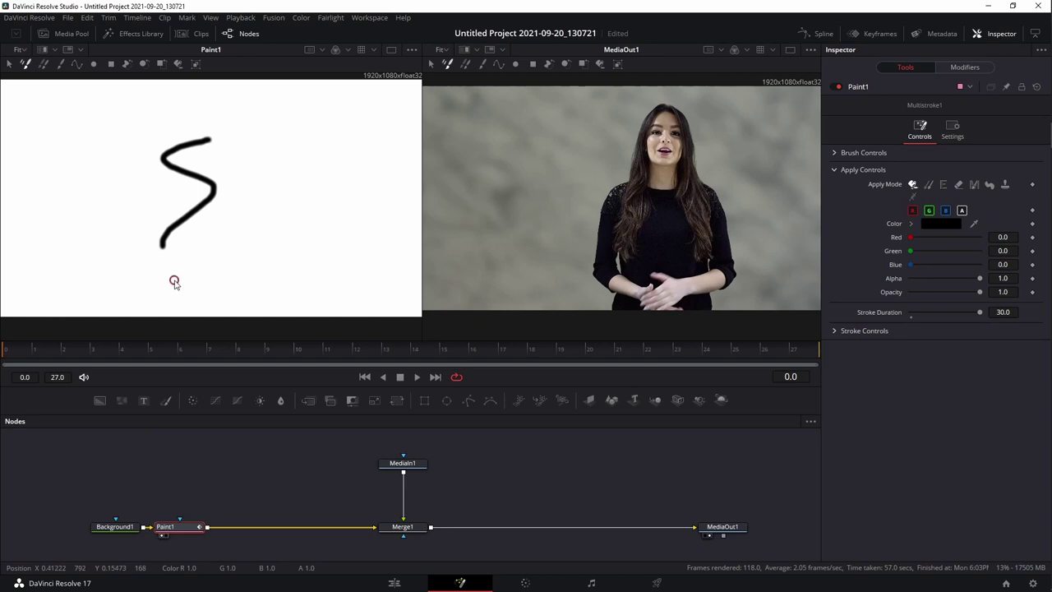
{"action": "key", "text": "ctrl+z"}
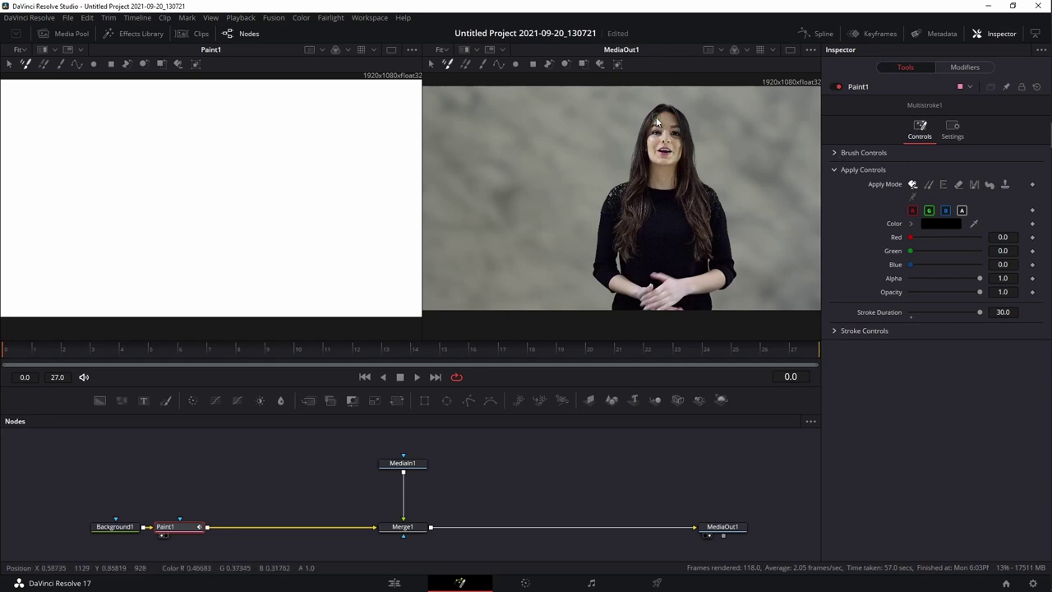
Set the Paint1 brush to the solid circle shape with a size of 0.00386.
{"action": "left_click", "coordinate": [858, 153]}
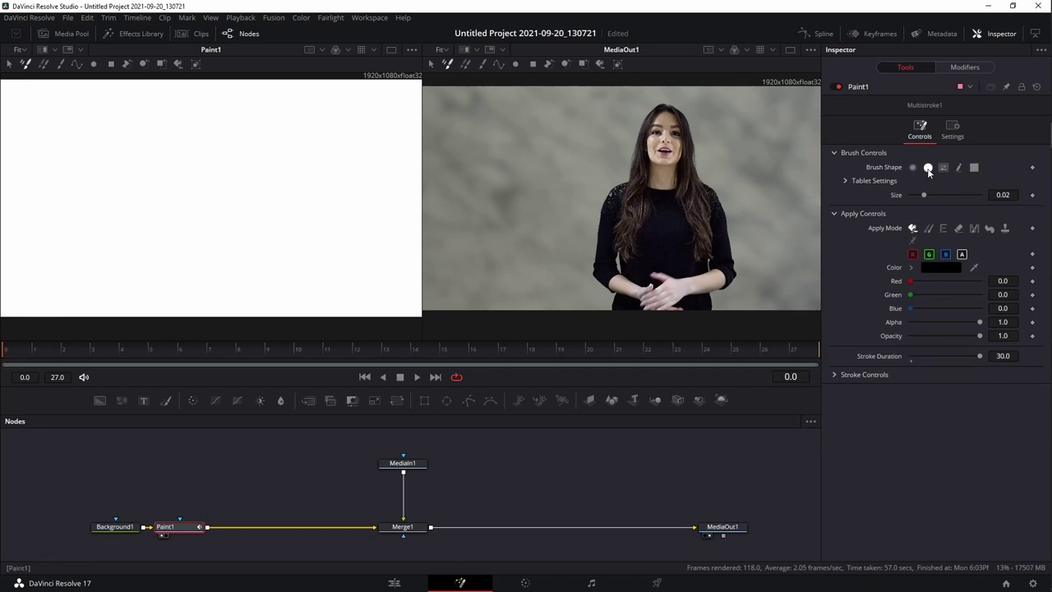
{"action": "left_click_drag", "start_coordinate": [922, 191], "coordinate": [913, 193]}
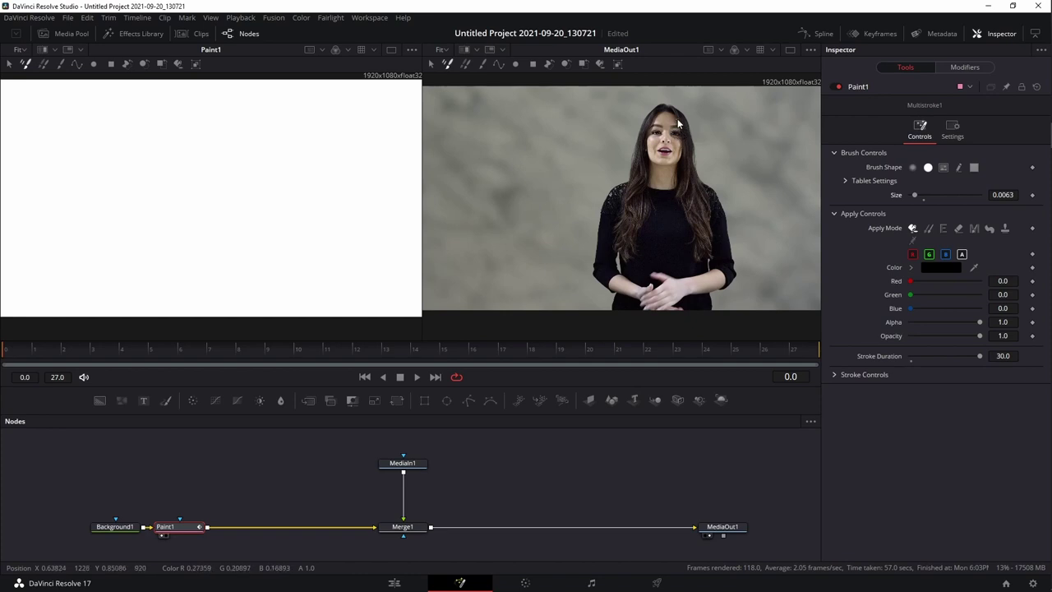
{"action": "scroll", "coordinate": [673, 132], "scroll_direction": "up", "scroll_amount": 4}
{"action": "left_click_drag", "start_coordinate": [645, 133], "coordinate": [631, 178]}
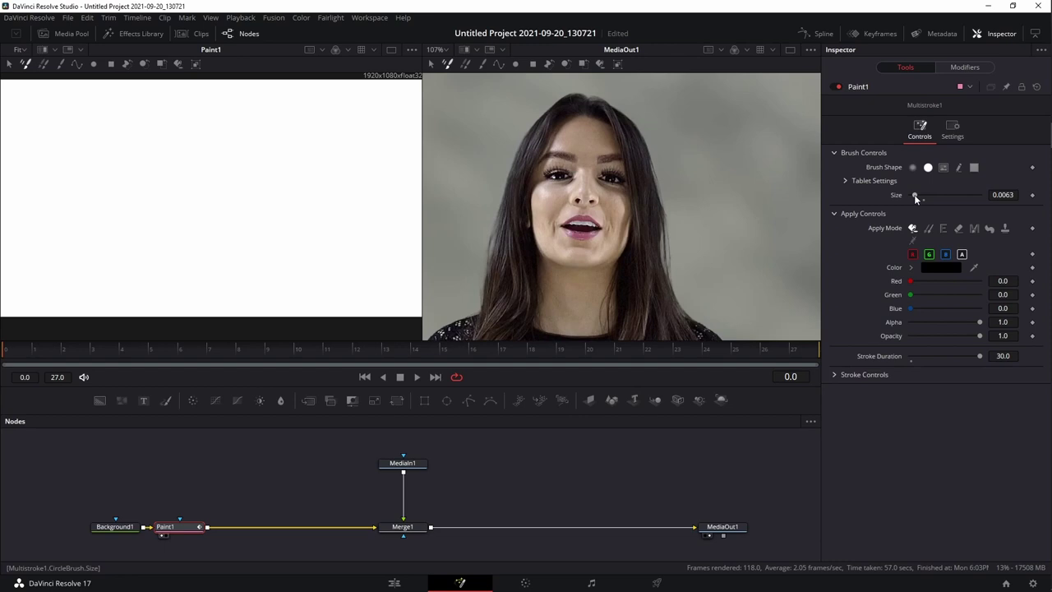
{"action": "left_click_drag", "start_coordinate": [915, 197], "coordinate": [883, 195]}
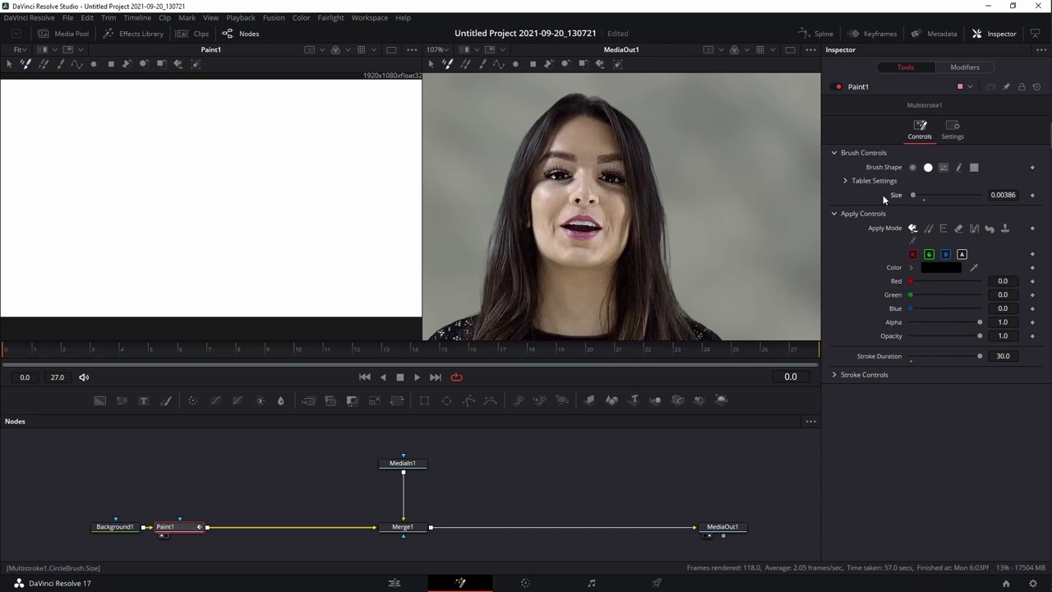
Paint the outlines of both eyes and the nose on the white canvas, following the woman's face in the reference.
{"action": "left_click", "coordinate": [572, 180]}
{"action": "mouse_move", "coordinate": [573, 180]}
{"action": "left_mouse_down"}
{"action": "mouse_move", "coordinate": [551, 179]}
{"action": "mouse_move", "coordinate": [574, 174]}
{"action": "left_mouse_up"}
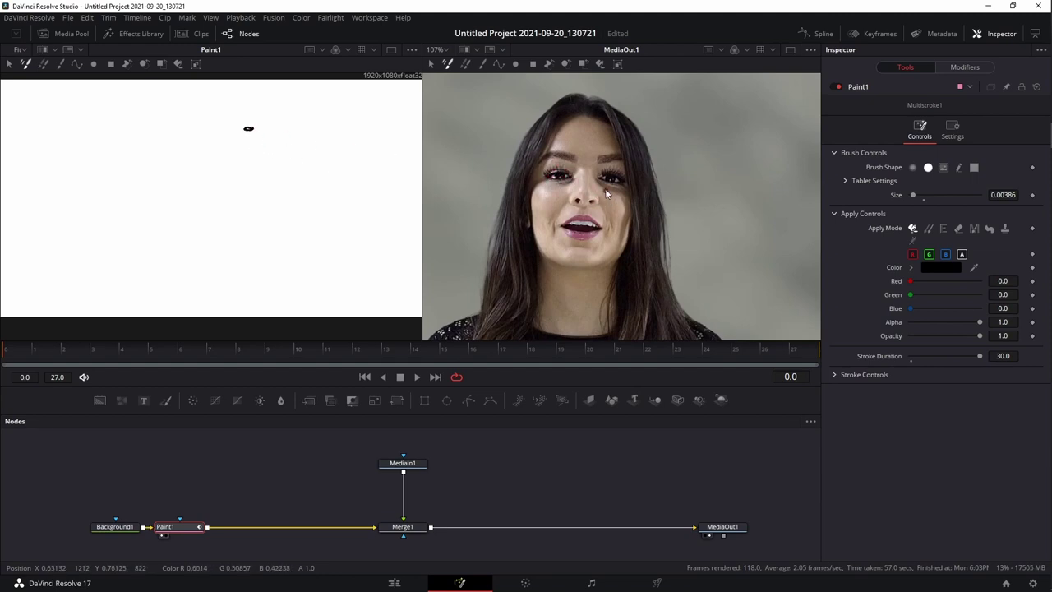
{"action": "left_click_drag", "start_coordinate": [598, 181], "coordinate": [612, 180]}
{"action": "left_click", "coordinate": [578, 201]}
{"action": "mouse_move", "coordinate": [572, 192]}
{"action": "left_mouse_down"}
{"action": "mouse_move", "coordinate": [580, 210]}
{"action": "mouse_move", "coordinate": [597, 202]}
{"action": "mouse_move", "coordinate": [590, 212]}
{"action": "left_mouse_up"}
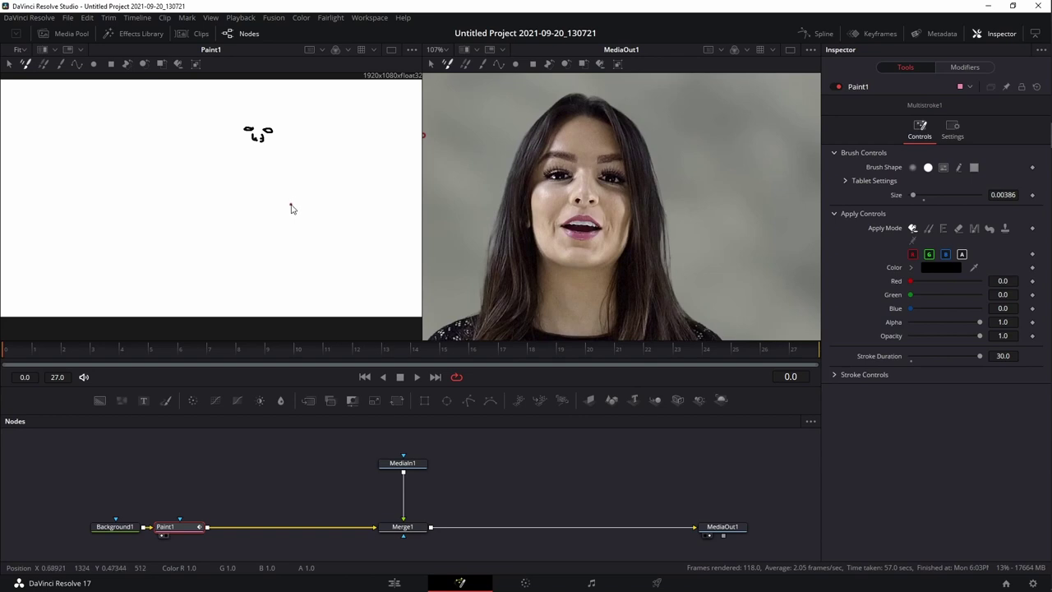
Paint the outer outline of the open mouth below the nose.
{"action": "scroll", "coordinate": [587, 217], "scroll_direction": "up", "scroll_amount": 2}
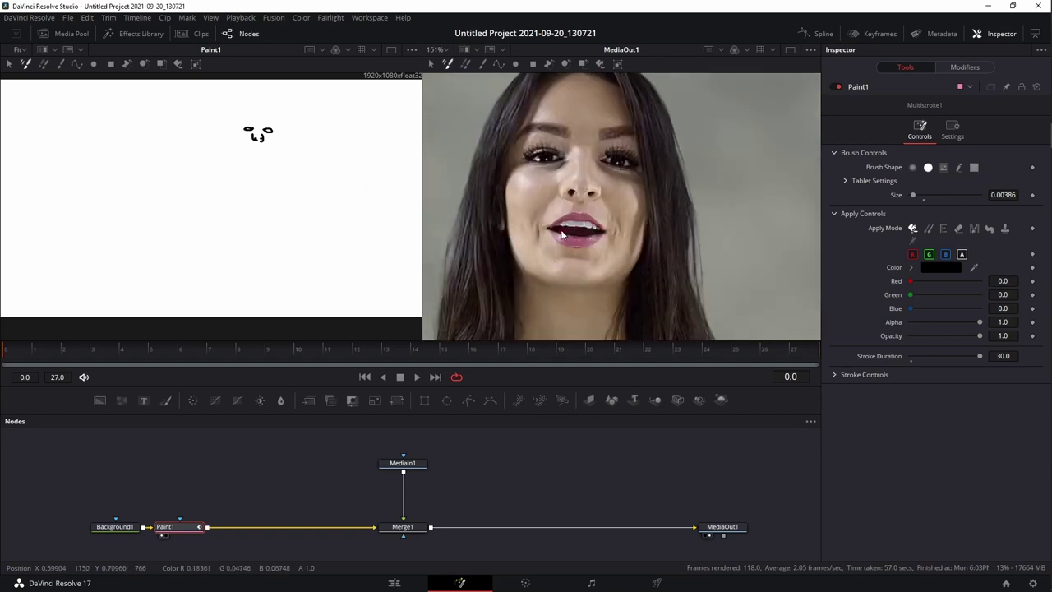
{"action": "mouse_move", "coordinate": [593, 219]}
{"action": "left_mouse_down"}
{"action": "mouse_move", "coordinate": [599, 232]}
{"action": "mouse_move", "coordinate": [588, 247]}
{"action": "left_mouse_up"}
{"action": "scroll", "coordinate": [271, 158], "scroll_direction": "up", "scroll_amount": 2}
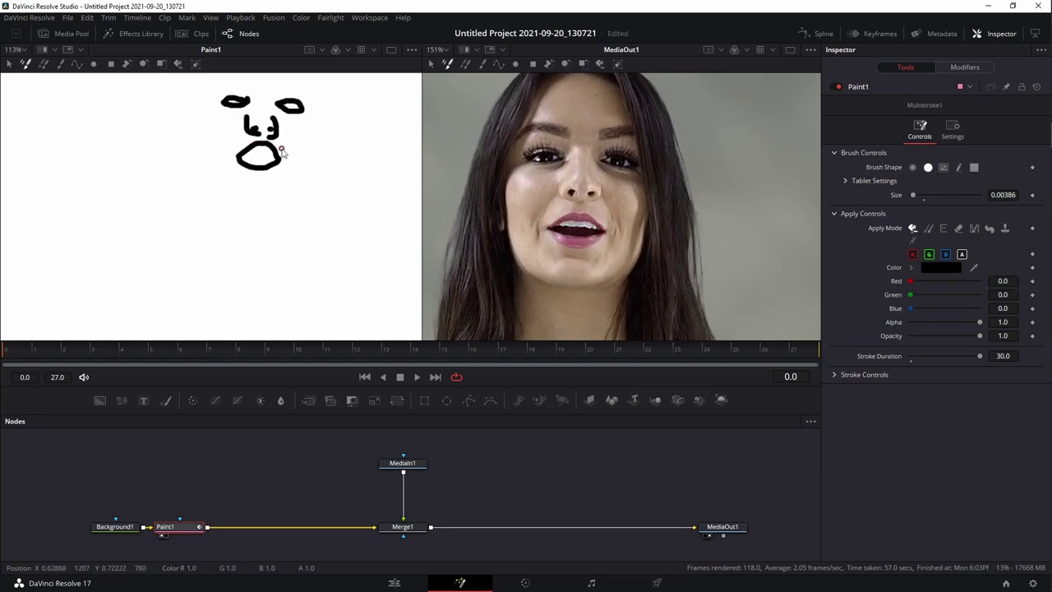
Set the brush size to 0.00229 and paint the inner lips and teeth plus the eyebrow on the image's left.
{"action": "scroll", "coordinate": [549, 222], "scroll_direction": "up", "scroll_amount": 2}
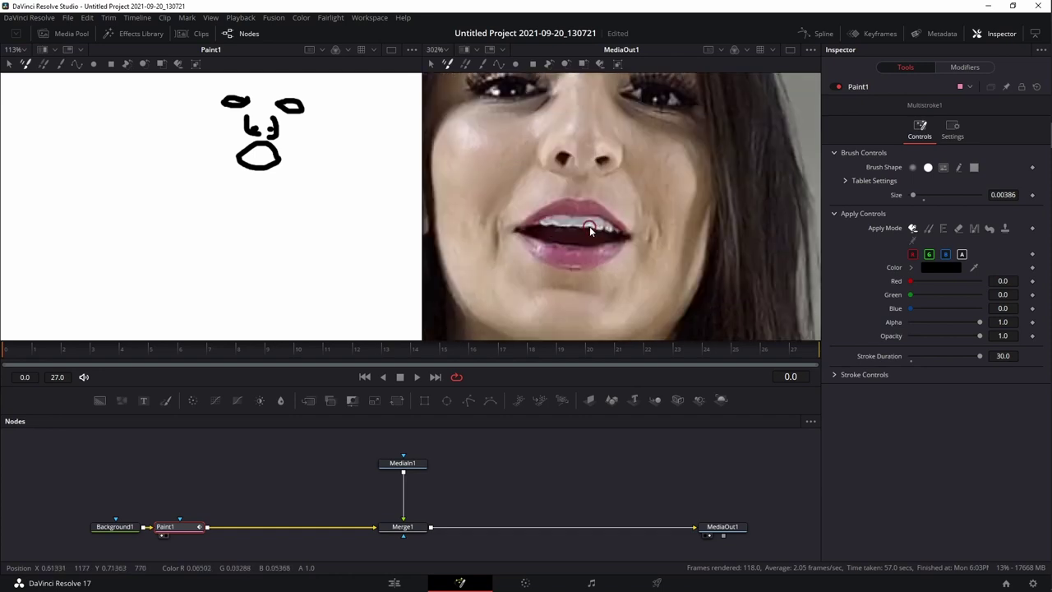
{"action": "left_click_drag", "start_coordinate": [913, 197], "coordinate": [910, 197]}
{"action": "mouse_move", "coordinate": [524, 232]}
{"action": "left_mouse_down"}
{"action": "mouse_move", "coordinate": [631, 237]}
{"action": "mouse_move", "coordinate": [580, 248]}
{"action": "left_mouse_up"}
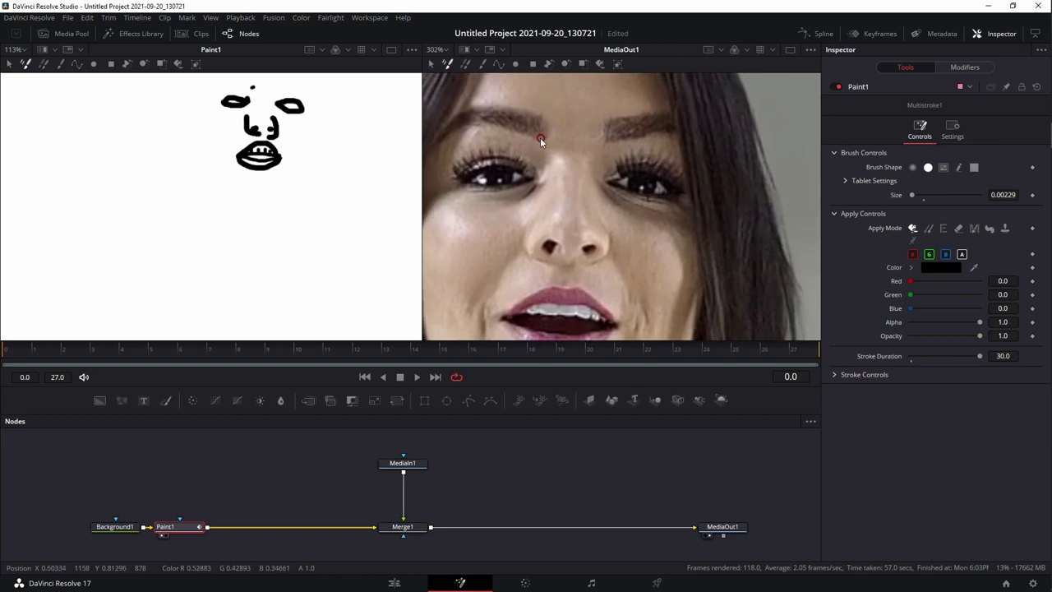
{"action": "left_click_drag", "start_coordinate": [479, 124], "coordinate": [438, 133]}
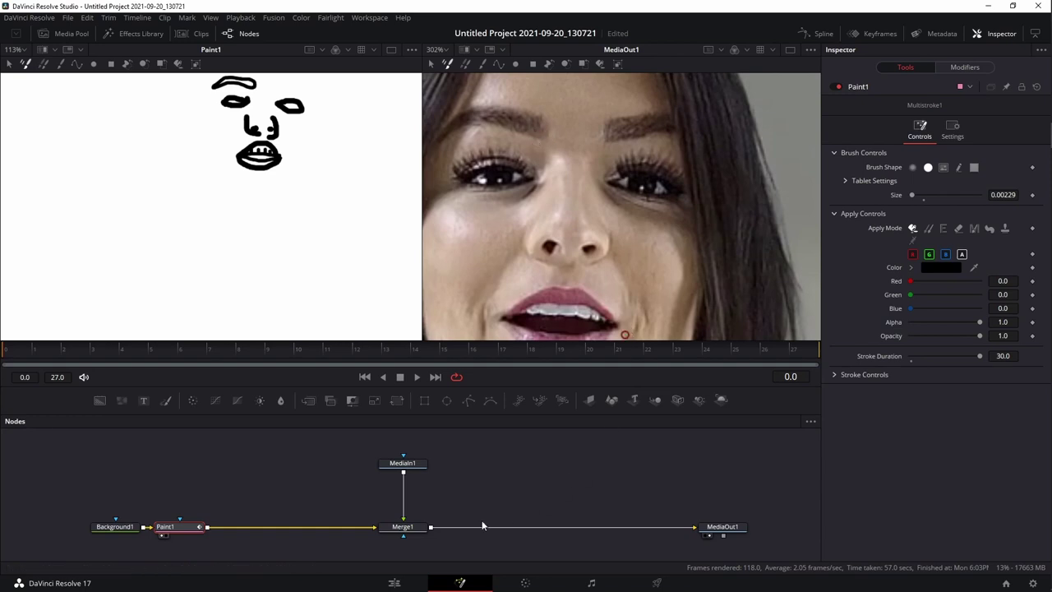
Show Merge1 in the viewer in place of Paint1, try its blend at 0.614 and reset the blend to 1.0.
{"action": "left_click", "coordinate": [404, 530]}
{"action": "left_click_drag", "start_coordinate": [411, 523], "coordinate": [297, 245]}
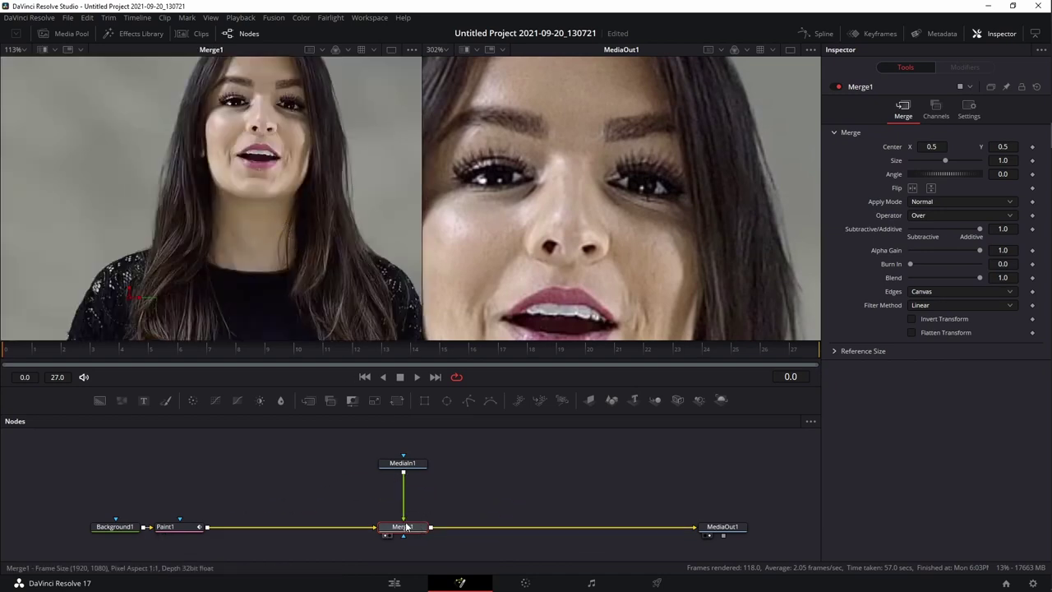
{"action": "left_click_drag", "start_coordinate": [979, 278], "coordinate": [952, 278]}
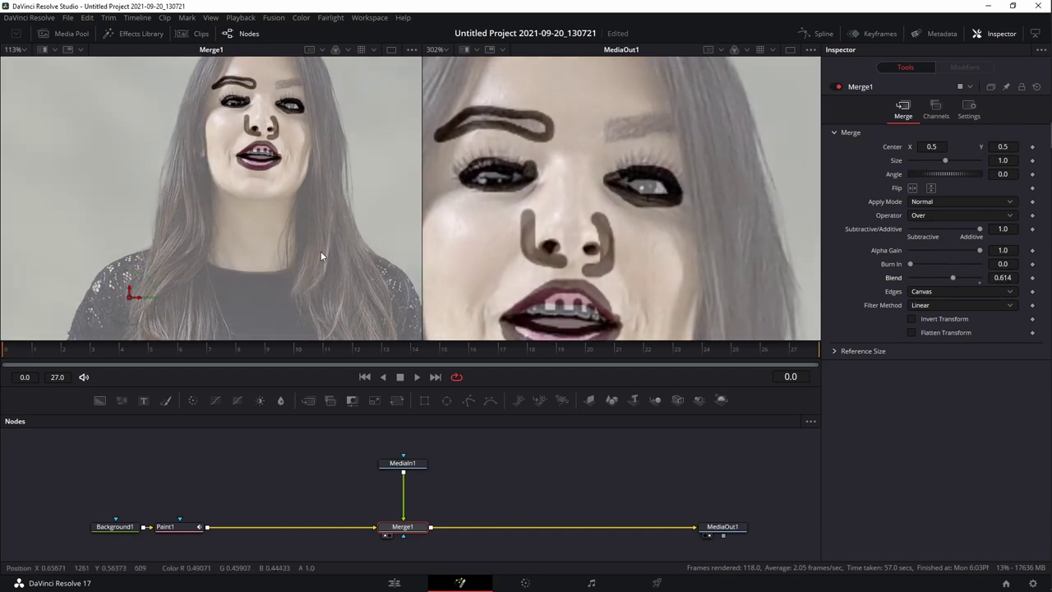
{"action": "double_click", "coordinate": [951, 276]}
Swap Merge1's foreground and background inputs and set its blend to 0.488 to overlay the drawing on the footage.
{"action": "left_click", "coordinate": [392, 529]}
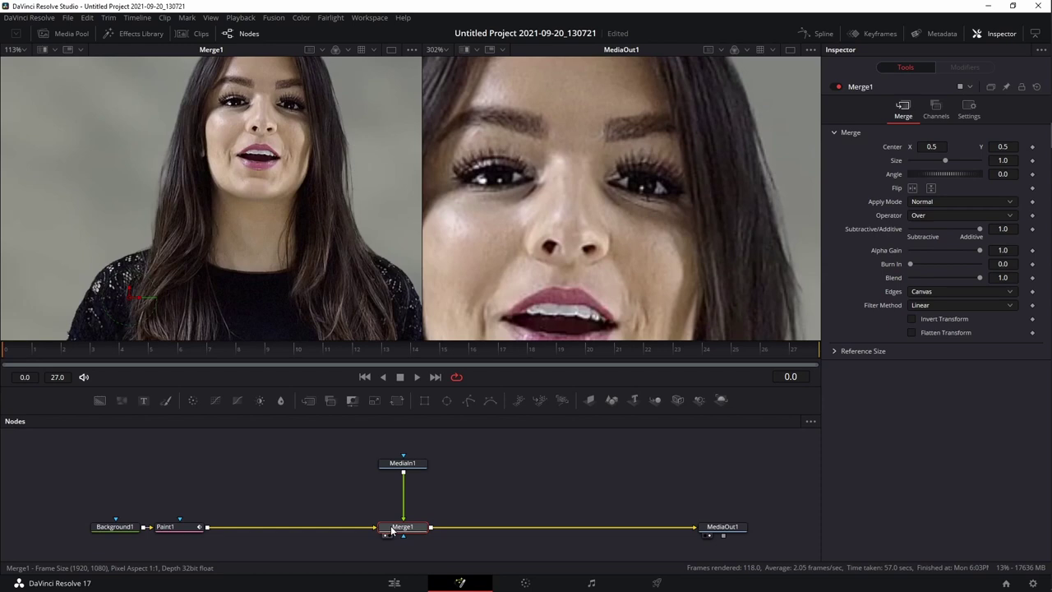
{"action": "key", "text": "ctrl+t"}
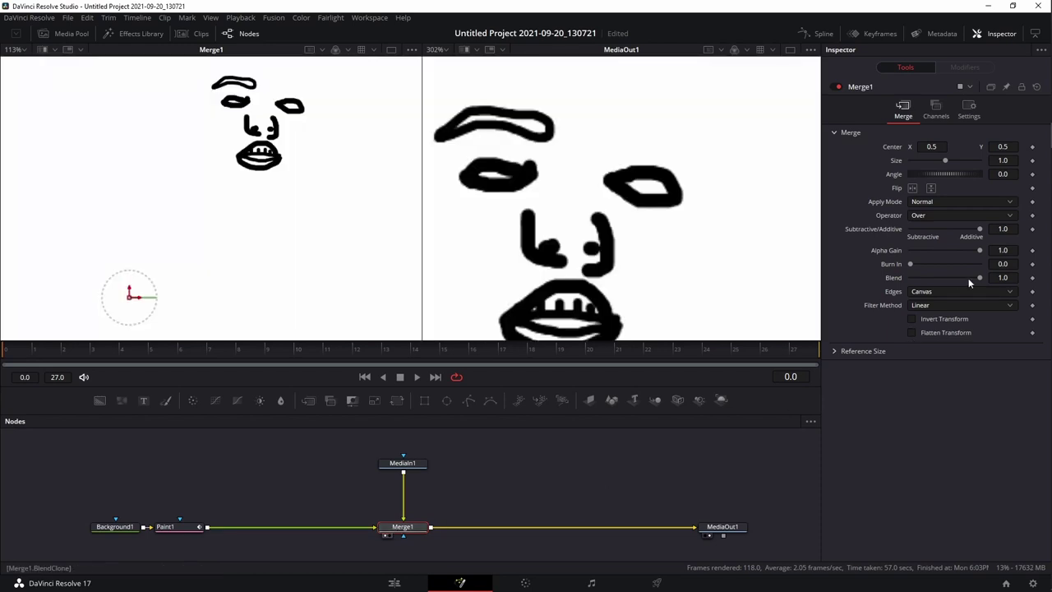
{"action": "left_click_drag", "start_coordinate": [978, 276], "coordinate": [943, 278]}
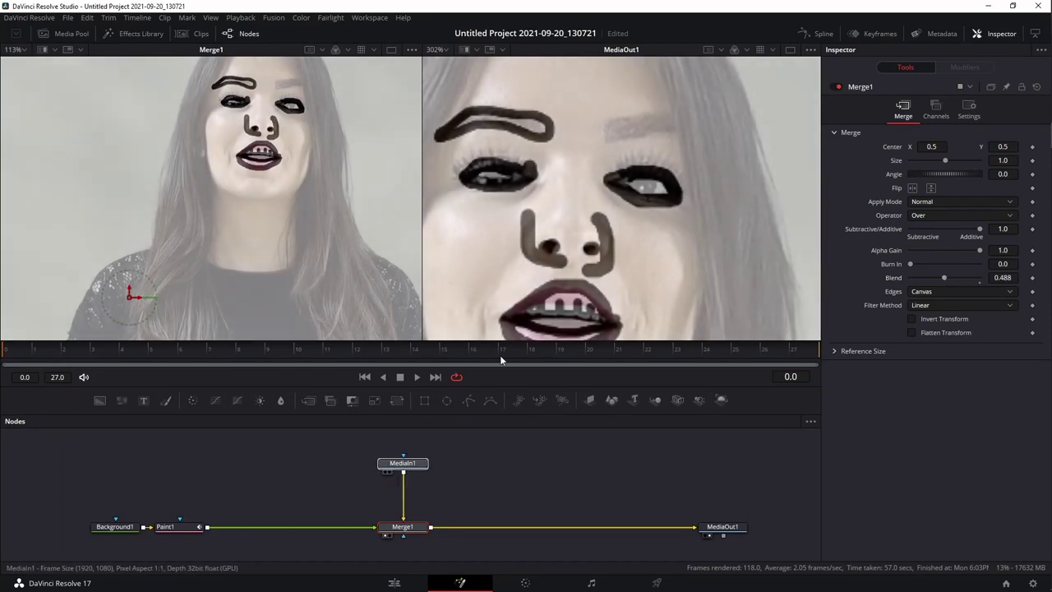
Show MediaIn1 in the viewer in place of MediaOut1 as a clean reference for the face.
{"action": "left_click_drag", "start_coordinate": [543, 262], "coordinate": [549, 255]}
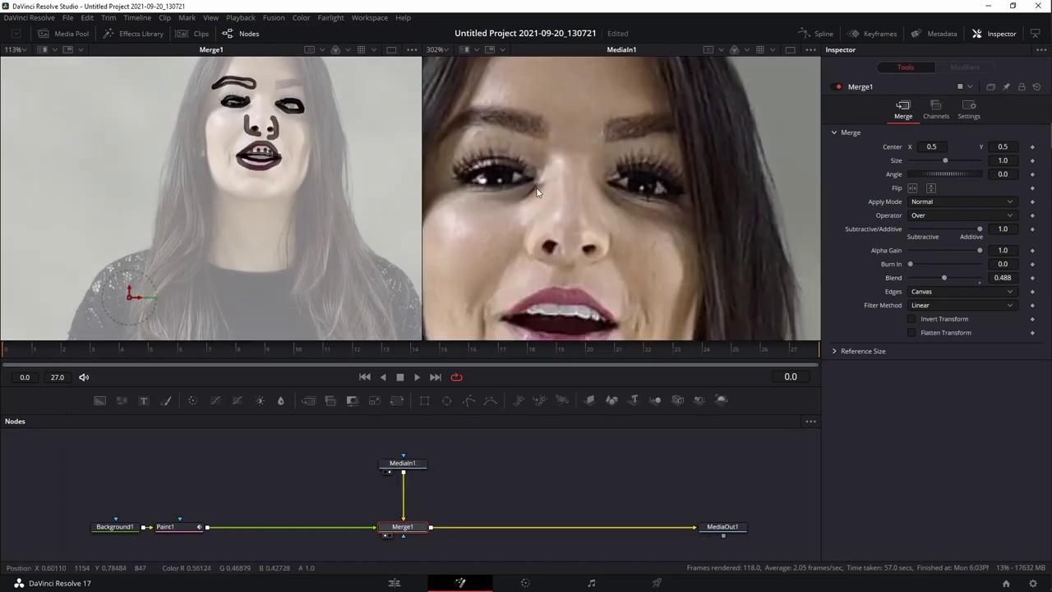
{"action": "scroll", "coordinate": [227, 119], "scroll_direction": "up", "scroll_amount": 1}
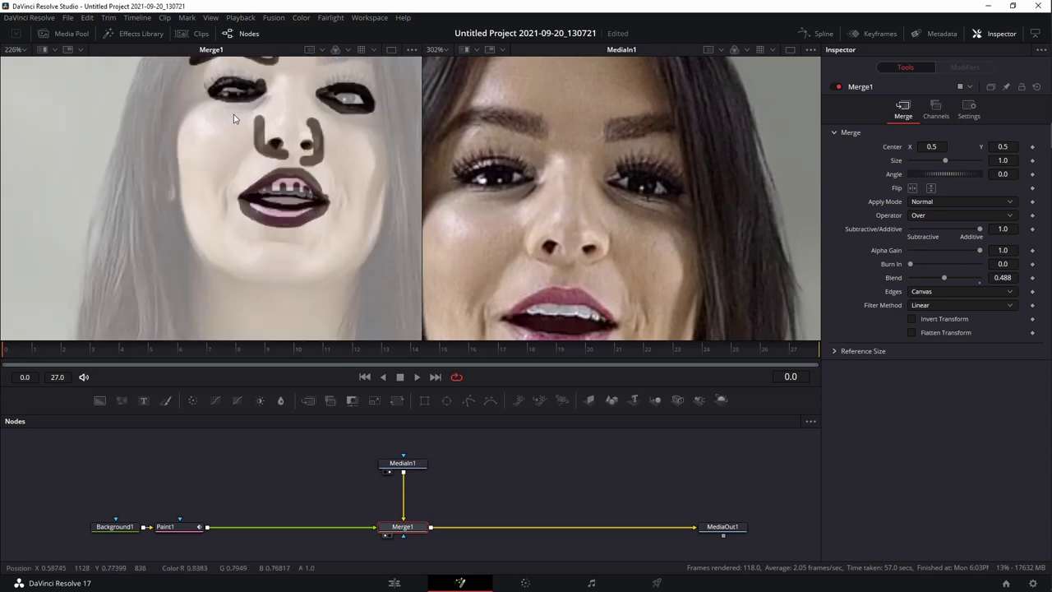
{"action": "left_click_drag", "start_coordinate": [272, 110], "coordinate": [220, 173]}
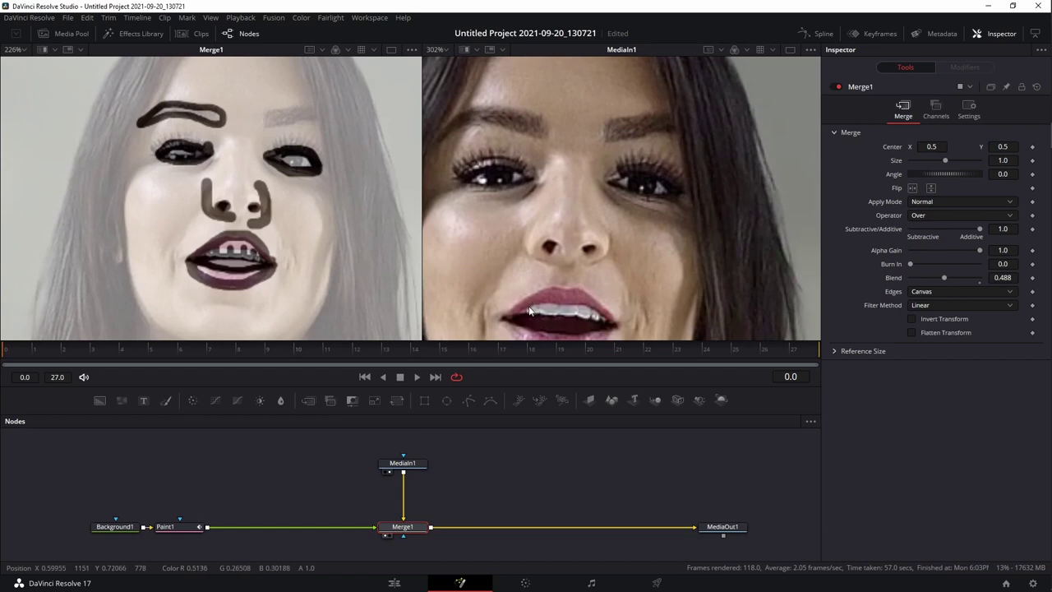
{"action": "scroll", "coordinate": [601, 254], "scroll_direction": "down", "scroll_amount": 2}
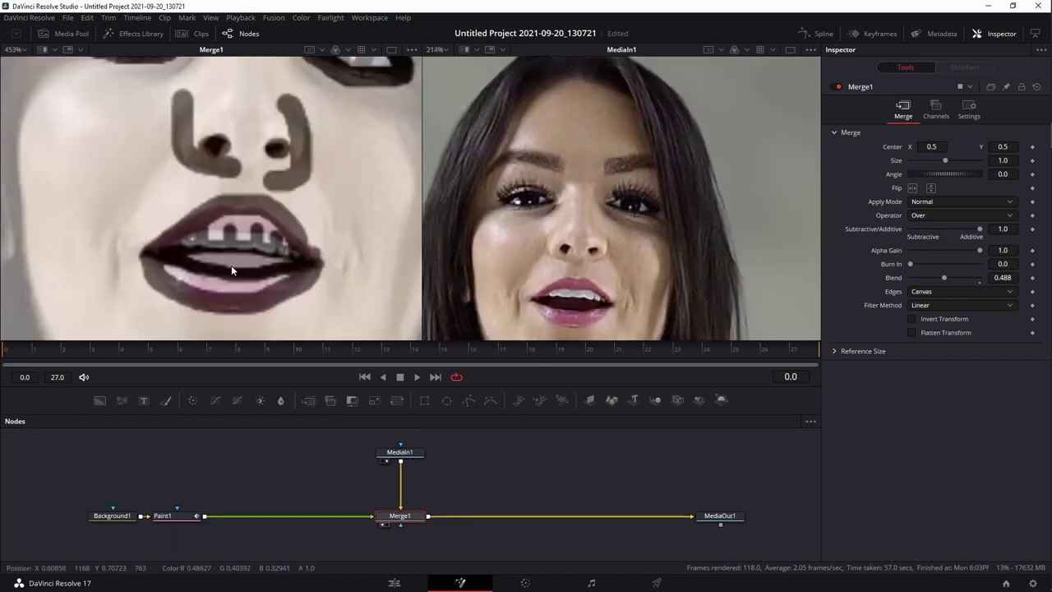
{"action": "scroll", "coordinate": [231, 262], "scroll_direction": "down", "scroll_amount": 1}
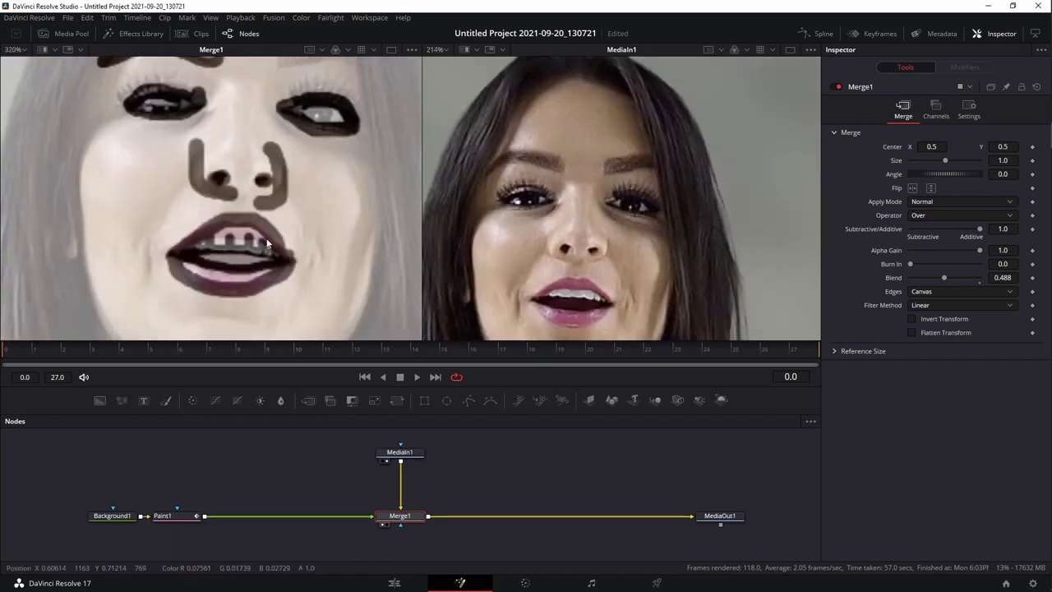
{"action": "scroll", "coordinate": [263, 240], "scroll_direction": "down", "scroll_amount": 1}
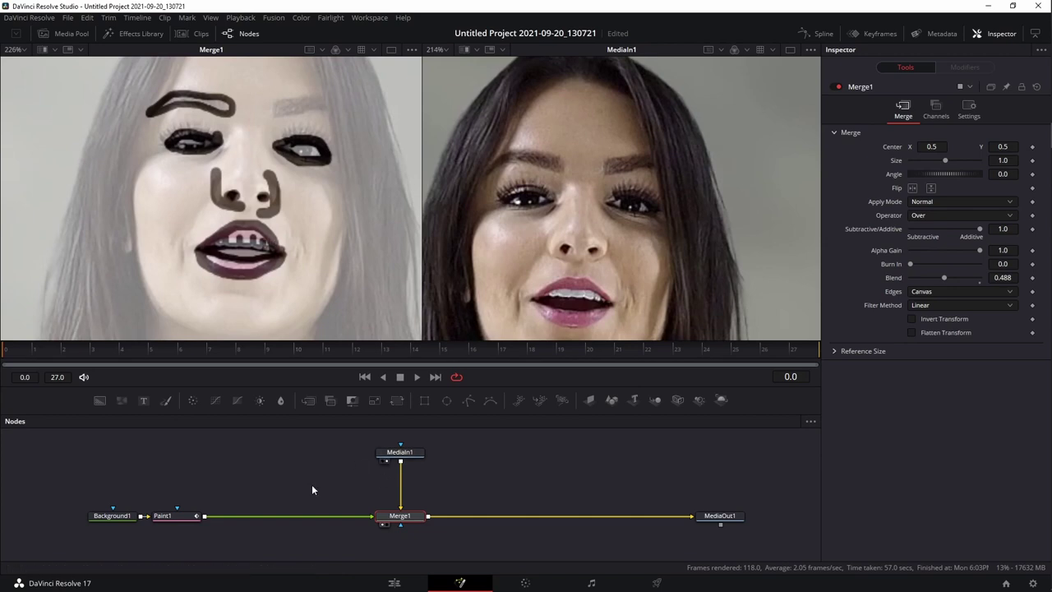
In Paint1, trace the remaining eyebrow and the full face outline over the semi-transparent footage.
{"action": "left_click", "coordinate": [185, 516]}
{"action": "mouse_move", "coordinate": [305, 111]}
{"action": "left_mouse_down"}
{"action": "mouse_move", "coordinate": [277, 113]}
{"action": "mouse_move", "coordinate": [279, 102]}
{"action": "mouse_move", "coordinate": [303, 97]}
{"action": "mouse_move", "coordinate": [328, 108]}
{"action": "left_mouse_up"}
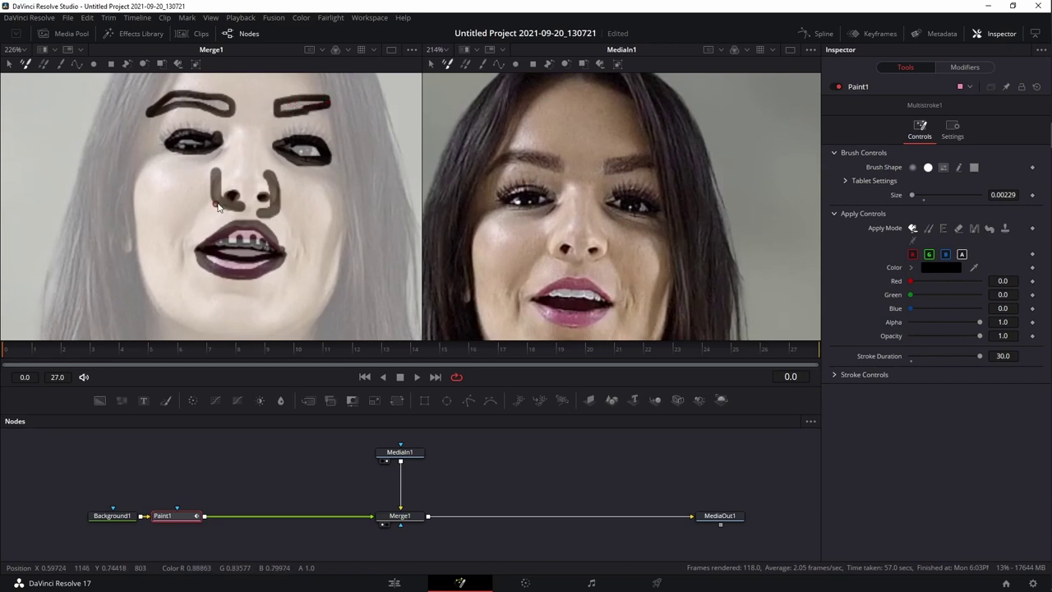
{"action": "scroll", "coordinate": [289, 187], "scroll_direction": "down", "scroll_amount": 5}
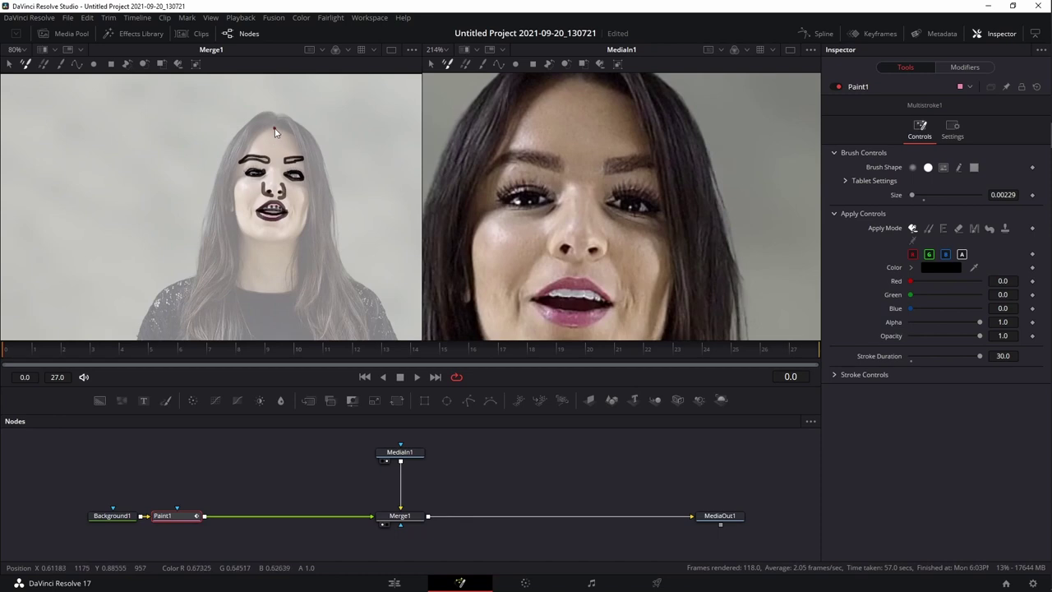
{"action": "mouse_move", "coordinate": [275, 130]}
{"action": "left_mouse_down"}
{"action": "mouse_move", "coordinate": [238, 176]}
{"action": "mouse_move", "coordinate": [234, 211]}
{"action": "mouse_move", "coordinate": [245, 238]}
{"action": "mouse_move", "coordinate": [278, 244]}
{"action": "left_mouse_up"}
{"action": "mouse_move", "coordinate": [308, 177]}
{"action": "left_mouse_down"}
{"action": "mouse_move", "coordinate": [299, 138]}
{"action": "mouse_move", "coordinate": [276, 130]}
{"action": "left_mouse_up"}
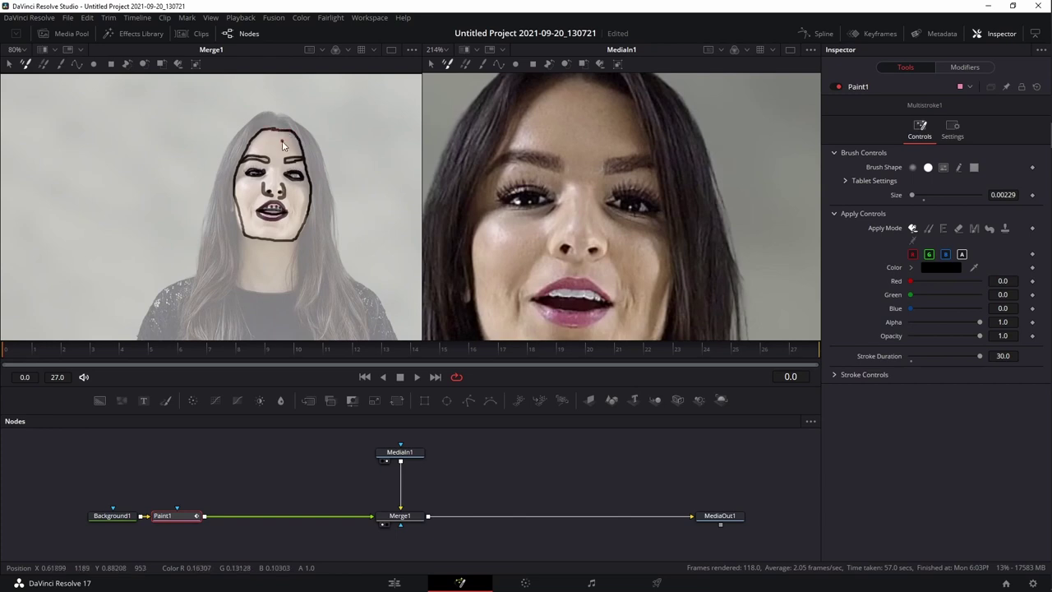
{"action": "key", "text": "ctrl+s"}
Trace the neck and the long hair on both sides, from the crown down to the tips.
{"action": "left_click_drag", "start_coordinate": [265, 107], "coordinate": [264, 106]}
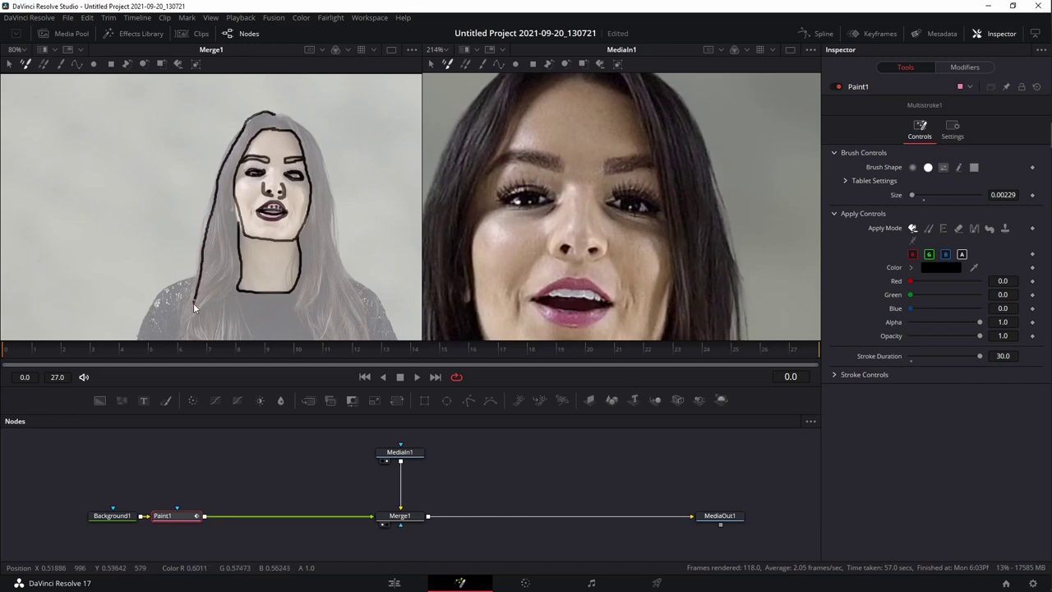
{"action": "scroll", "coordinate": [217, 306], "scroll_direction": "down", "scroll_amount": 5}
{"action": "left_click_drag", "start_coordinate": [194, 192], "coordinate": [180, 217]}
{"action": "left_click_drag", "start_coordinate": [211, 304], "coordinate": [214, 253]}
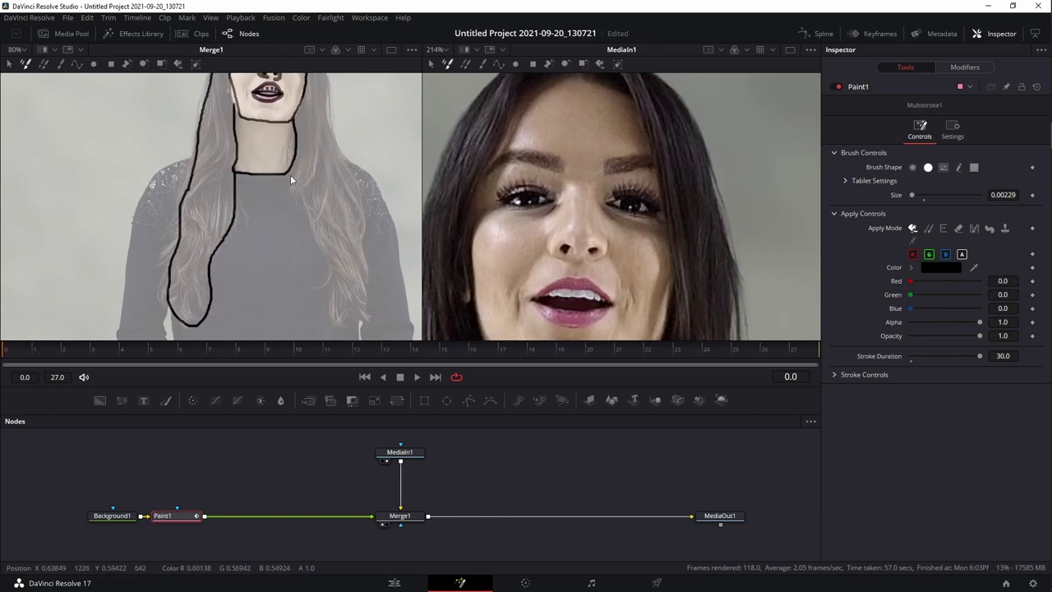
{"action": "mouse_move", "coordinate": [334, 311]}
{"action": "left_mouse_down"}
{"action": "mouse_move", "coordinate": [356, 315]}
{"action": "mouse_move", "coordinate": [368, 258]}
{"action": "mouse_move", "coordinate": [323, 90]}
{"action": "left_mouse_up"}
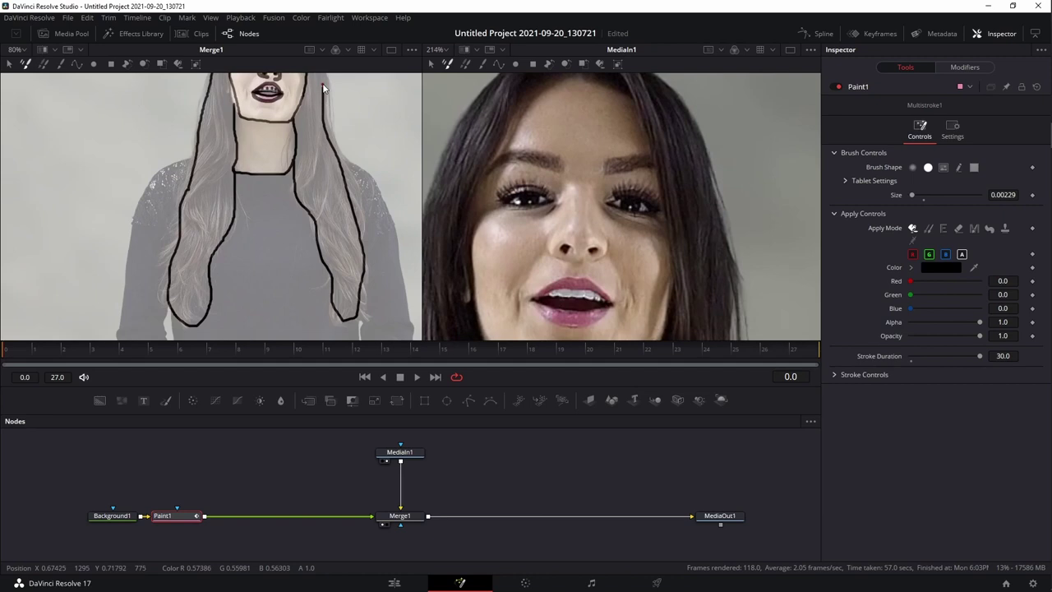
{"action": "scroll", "coordinate": [323, 208], "scroll_direction": "up", "scroll_amount": 3}
{"action": "left_click_drag", "start_coordinate": [323, 175], "coordinate": [298, 104]}
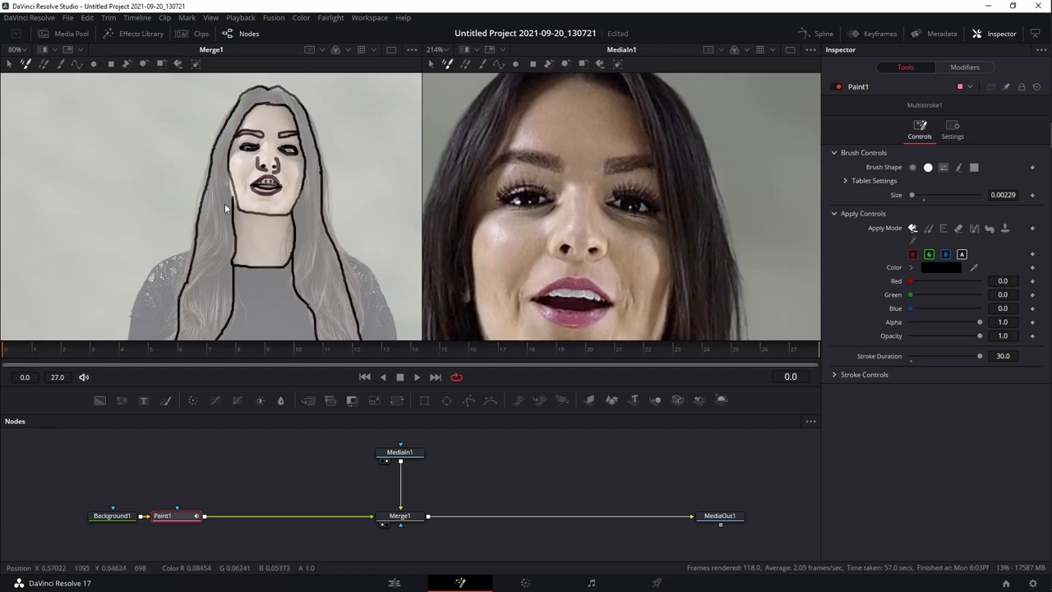
Trace the shoulders and both sleeves of the black top down to the cuffs.
{"action": "scroll", "coordinate": [289, 156], "scroll_direction": "down", "scroll_amount": 4}
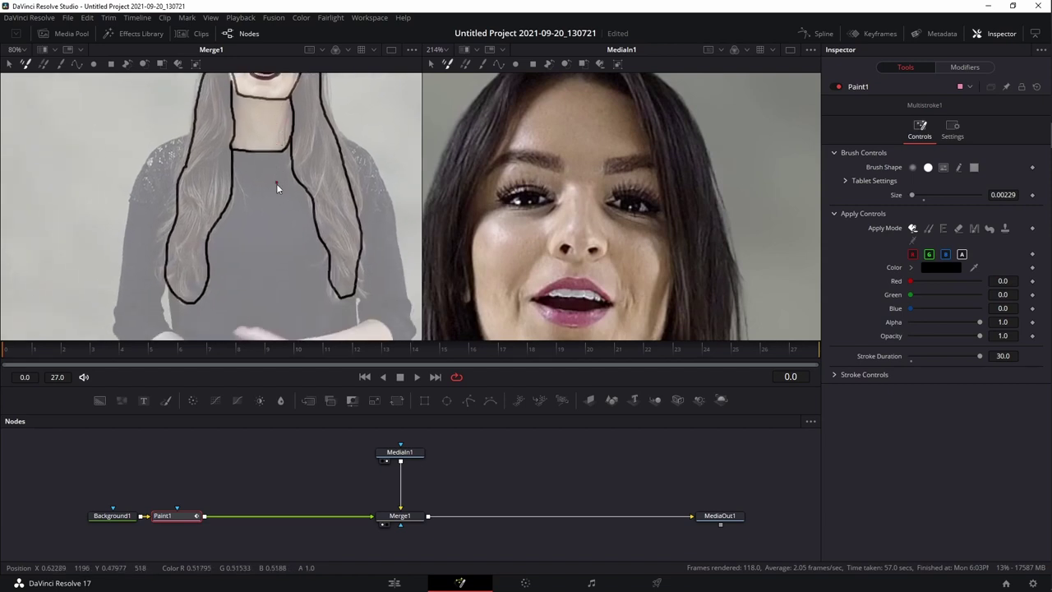
{"action": "scroll", "coordinate": [247, 173], "scroll_direction": "down", "scroll_amount": 2}
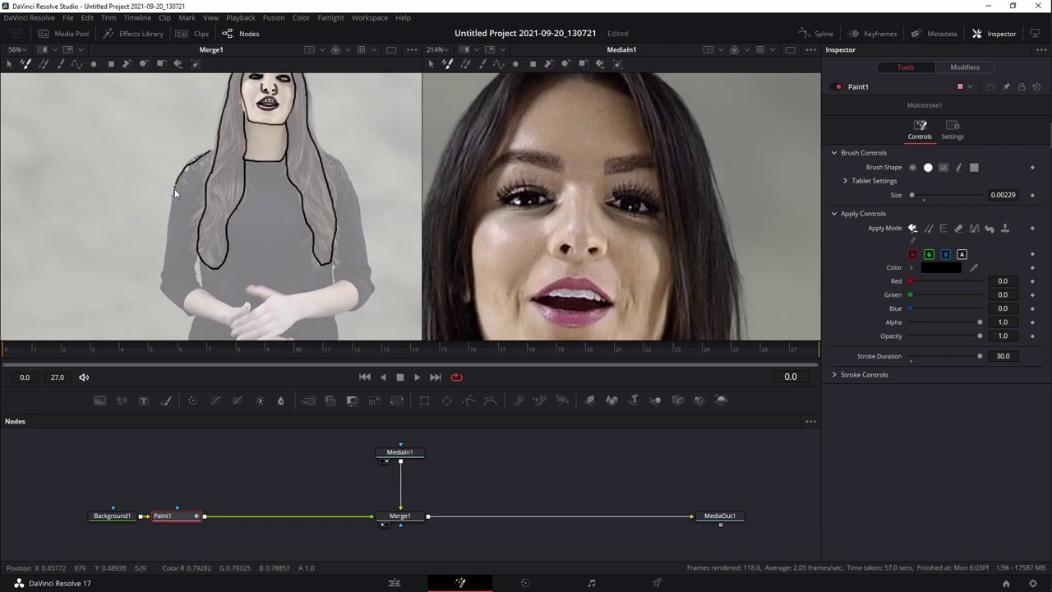
{"action": "mouse_move", "coordinate": [164, 280]}
{"action": "left_mouse_down"}
{"action": "mouse_move", "coordinate": [188, 316]}
{"action": "mouse_move", "coordinate": [185, 299]}
{"action": "mouse_move", "coordinate": [201, 290]}
{"action": "mouse_move", "coordinate": [198, 256]}
{"action": "left_mouse_up"}
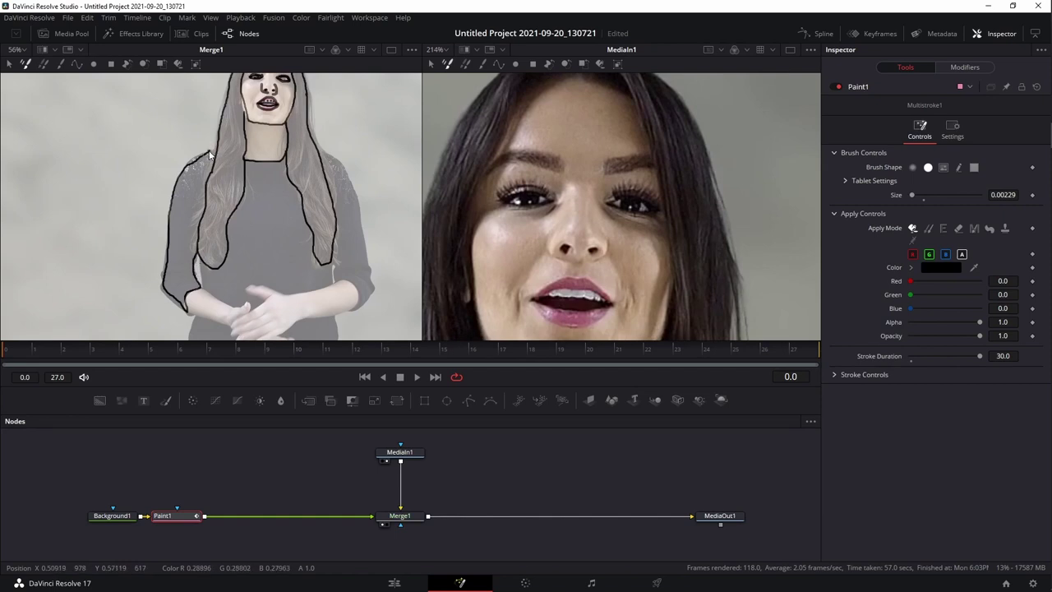
{"action": "left_click_drag", "start_coordinate": [321, 151], "coordinate": [338, 165]}
{"action": "mouse_move", "coordinate": [356, 215]}
{"action": "left_mouse_down"}
{"action": "mouse_move", "coordinate": [376, 294]}
{"action": "mouse_move", "coordinate": [351, 317]}
{"action": "mouse_move", "coordinate": [358, 302]}
{"action": "mouse_move", "coordinate": [345, 281]}
{"action": "mouse_move", "coordinate": [334, 289]}
{"action": "left_mouse_up"}
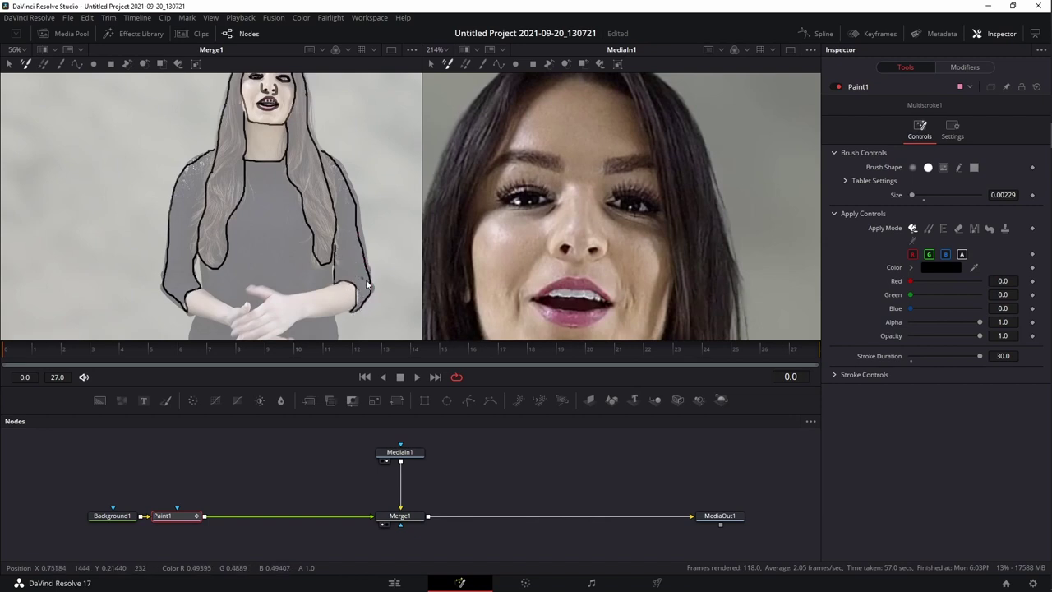
Trace the forearms, the folded hands and the lower torso down to the frame's bottom edge.
{"action": "scroll", "coordinate": [358, 281], "scroll_direction": "down", "scroll_amount": 3}
{"action": "mouse_move", "coordinate": [198, 219]}
{"action": "left_mouse_down"}
{"action": "mouse_move", "coordinate": [247, 231]}
{"action": "mouse_move", "coordinate": [233, 251]}
{"action": "mouse_move", "coordinate": [188, 246]}
{"action": "mouse_move", "coordinate": [264, 273]}
{"action": "left_mouse_up"}
{"action": "mouse_move", "coordinate": [335, 211]}
{"action": "left_mouse_down"}
{"action": "mouse_move", "coordinate": [248, 218]}
{"action": "mouse_move", "coordinate": [261, 233]}
{"action": "mouse_move", "coordinate": [230, 266]}
{"action": "mouse_move", "coordinate": [255, 268]}
{"action": "left_mouse_up"}
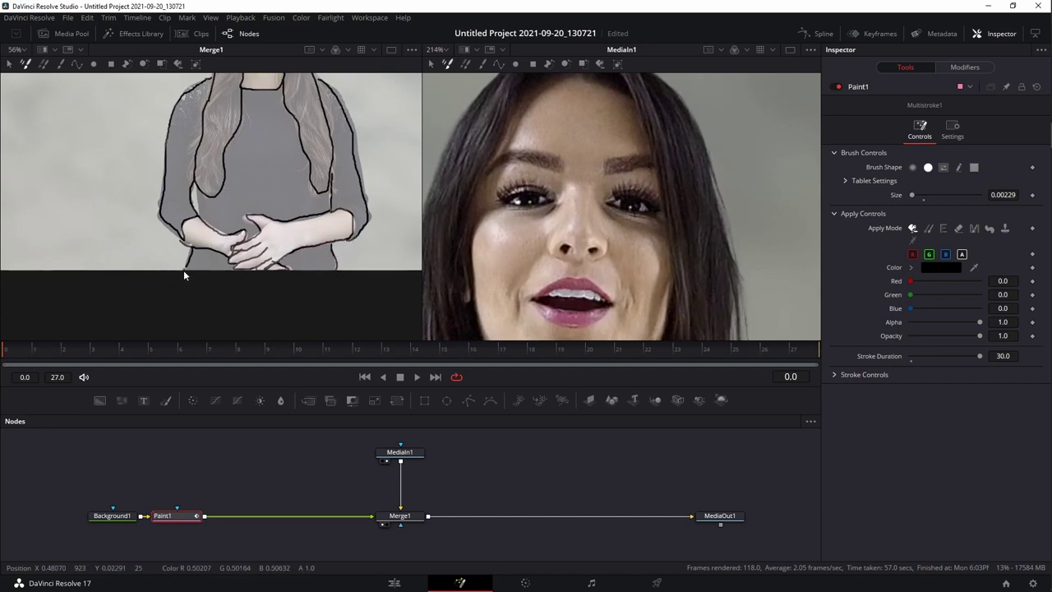
{"action": "left_click_drag", "start_coordinate": [193, 183], "coordinate": [200, 218]}
{"action": "left_click_drag", "start_coordinate": [366, 165], "coordinate": [345, 279]}
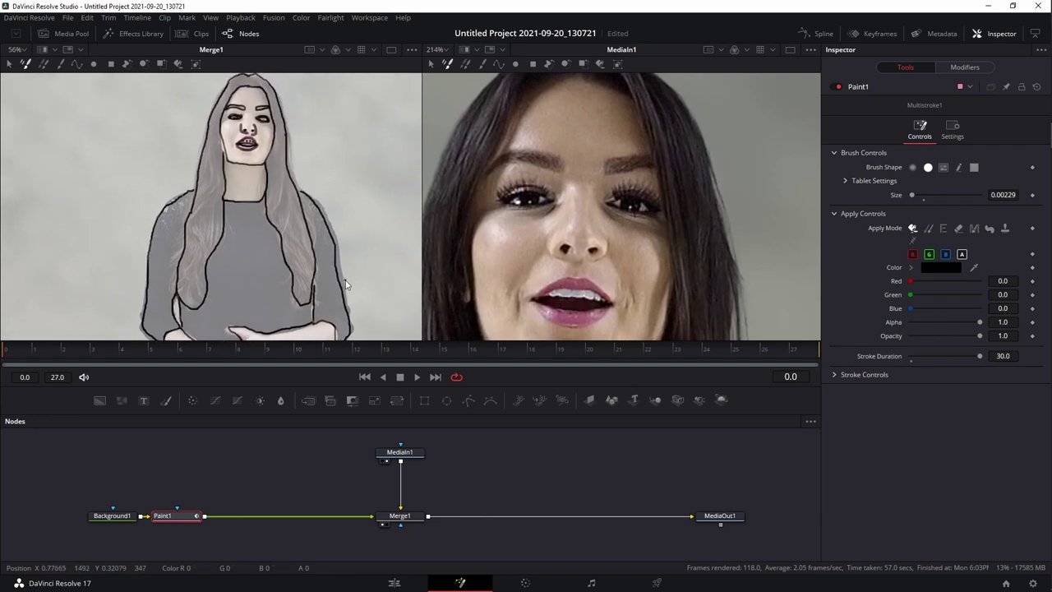
{"action": "left_click_drag", "start_coordinate": [335, 183], "coordinate": [320, 203]}
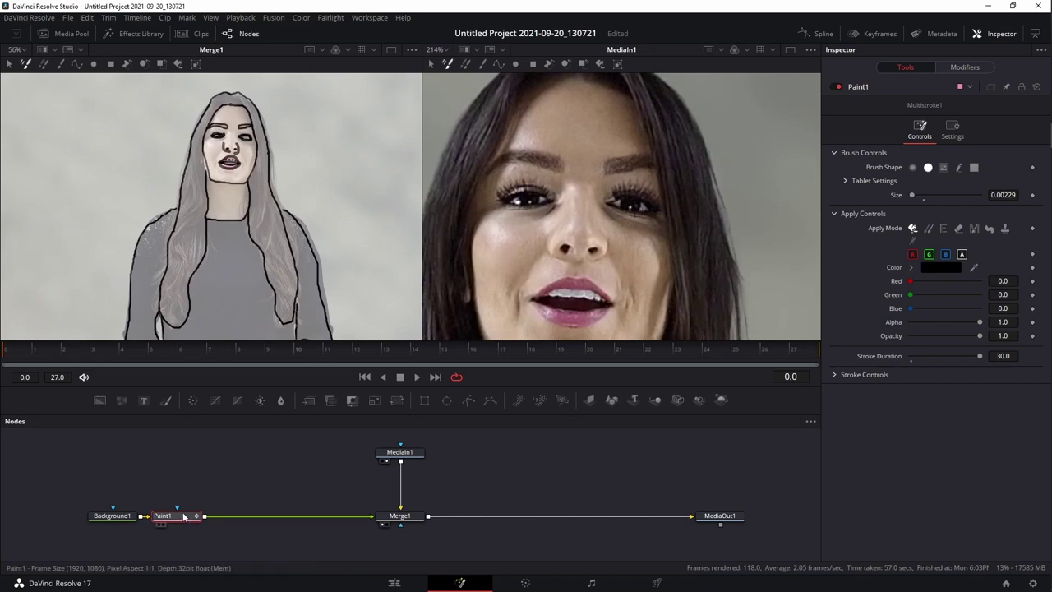
Show Paint1 in the viewer in place of Merge1 to compare the whole line drawing with the full MediaIn1 frame.
{"action": "key", "text": "1"}
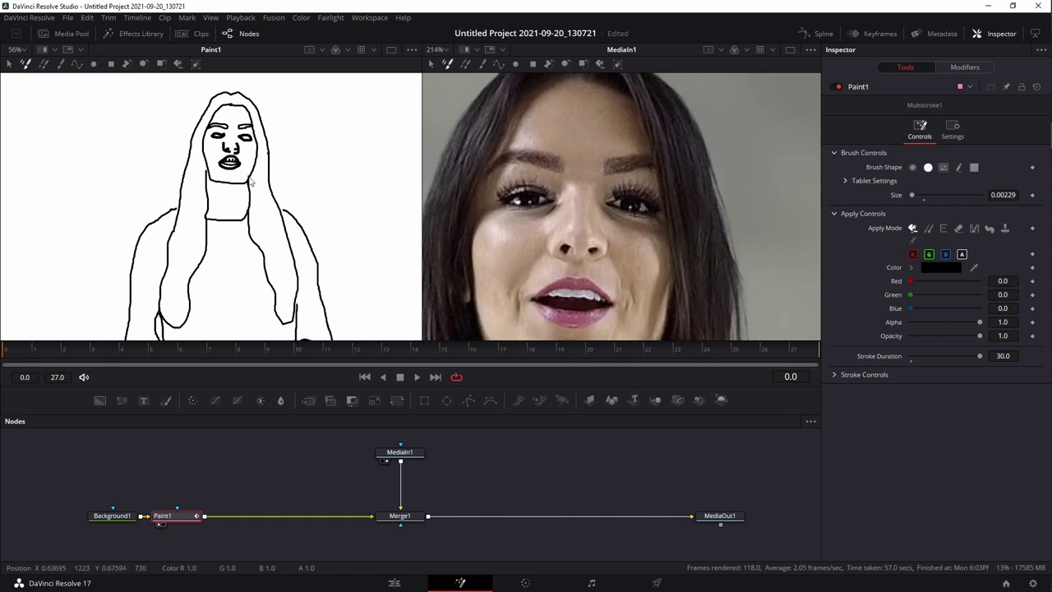
{"action": "scroll", "coordinate": [182, 208], "scroll_direction": "down", "scroll_amount": 3}
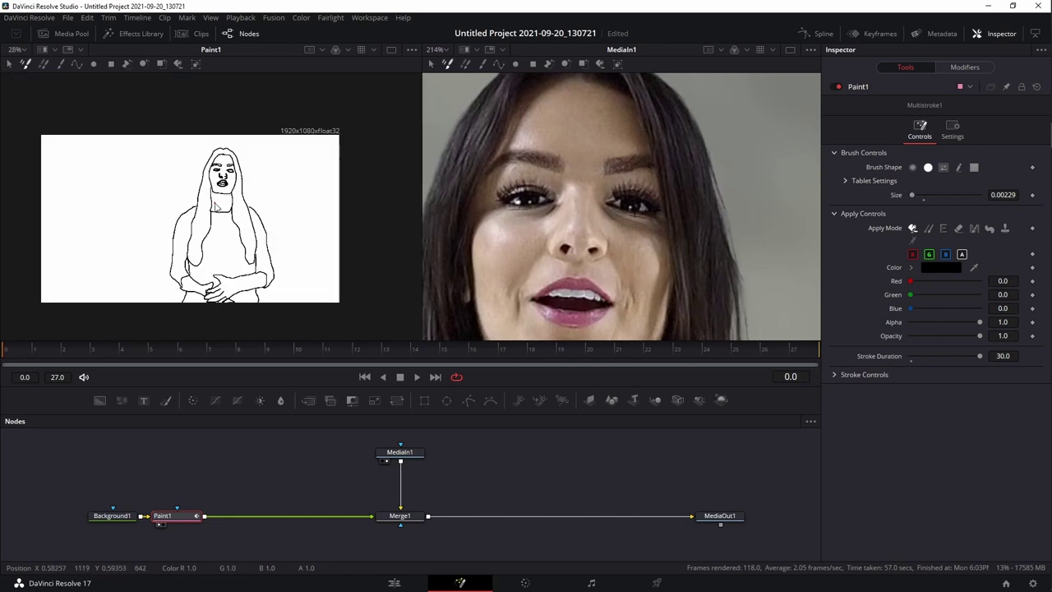
{"action": "scroll", "coordinate": [577, 202], "scroll_direction": "down", "scroll_amount": 4}
{"action": "scroll", "coordinate": [578, 202], "scroll_direction": "down", "scroll_amount": 2}
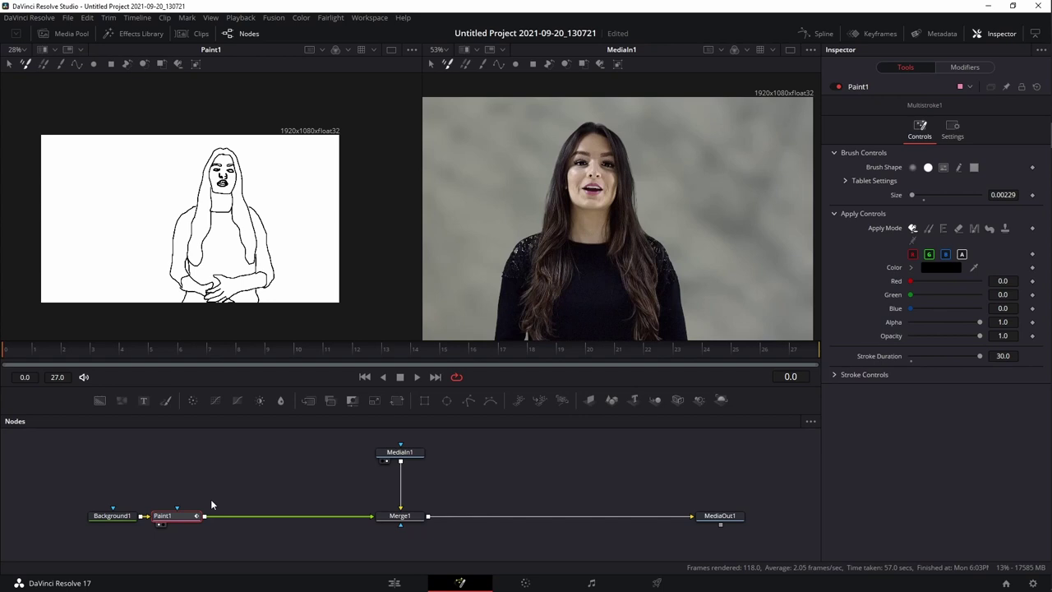
Save the Paint1 line drawing as an image over Woman0082.png in the EBSYNTH project's Keys folder.
{"action": "right_click", "coordinate": [242, 231]}
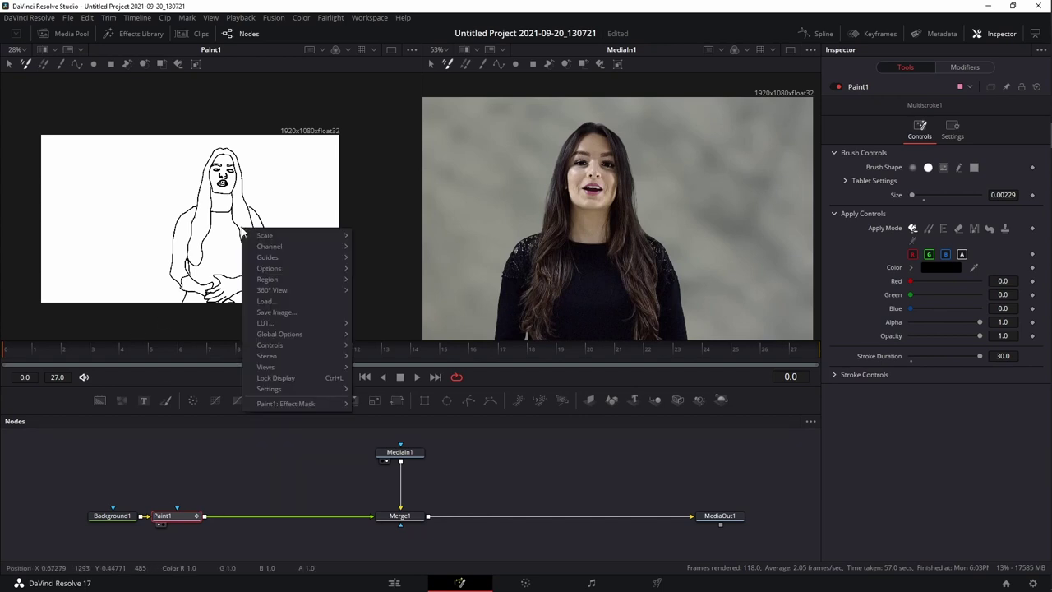
{"action": "left_click", "coordinate": [273, 311]}
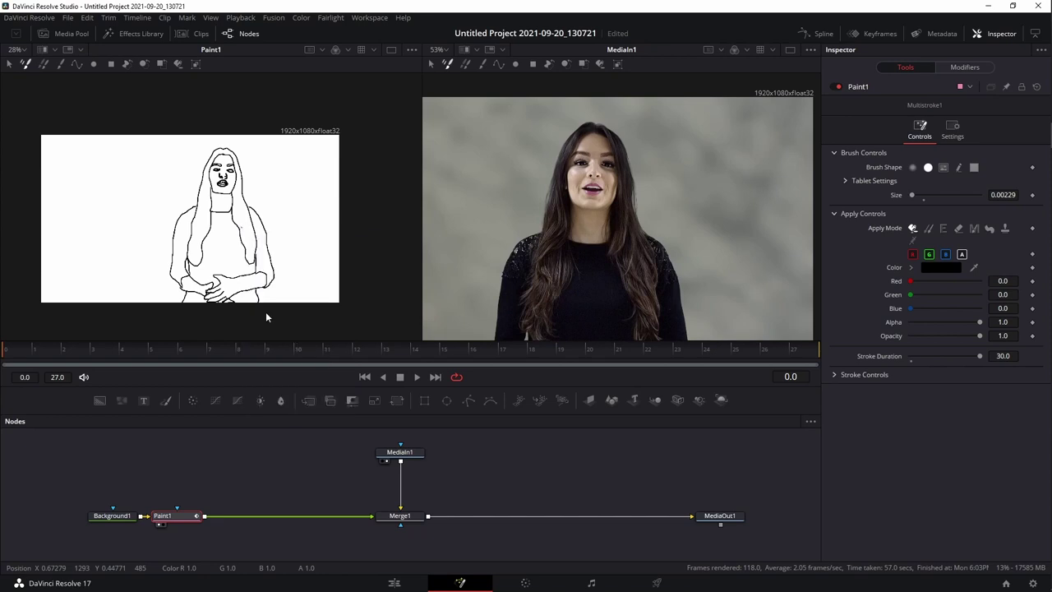
{"action": "left_click", "coordinate": [167, 41]}
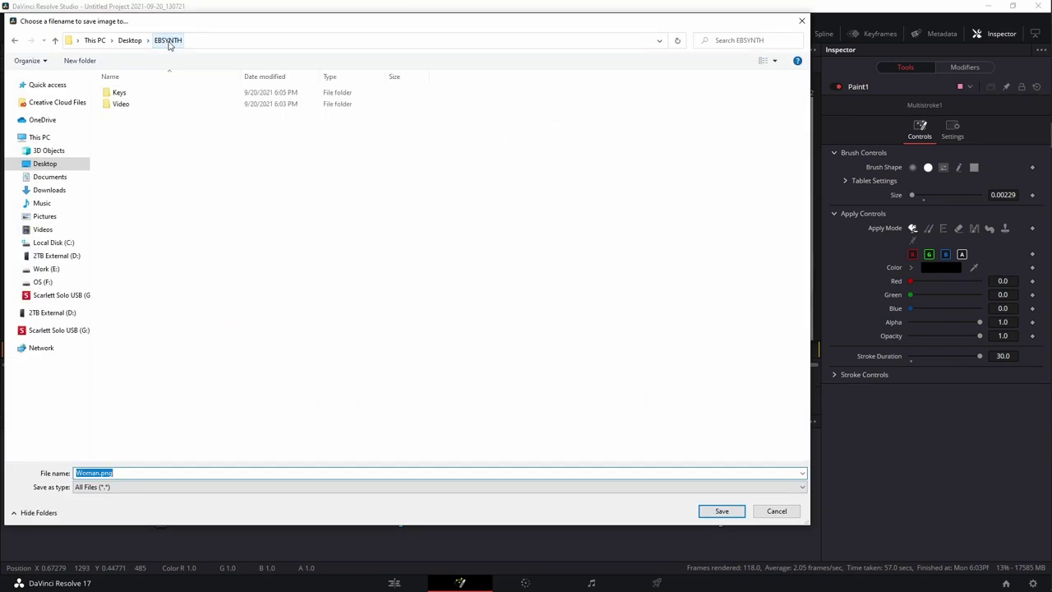
{"action": "double_click", "coordinate": [112, 96]}
{"action": "double_click", "coordinate": [125, 111]}
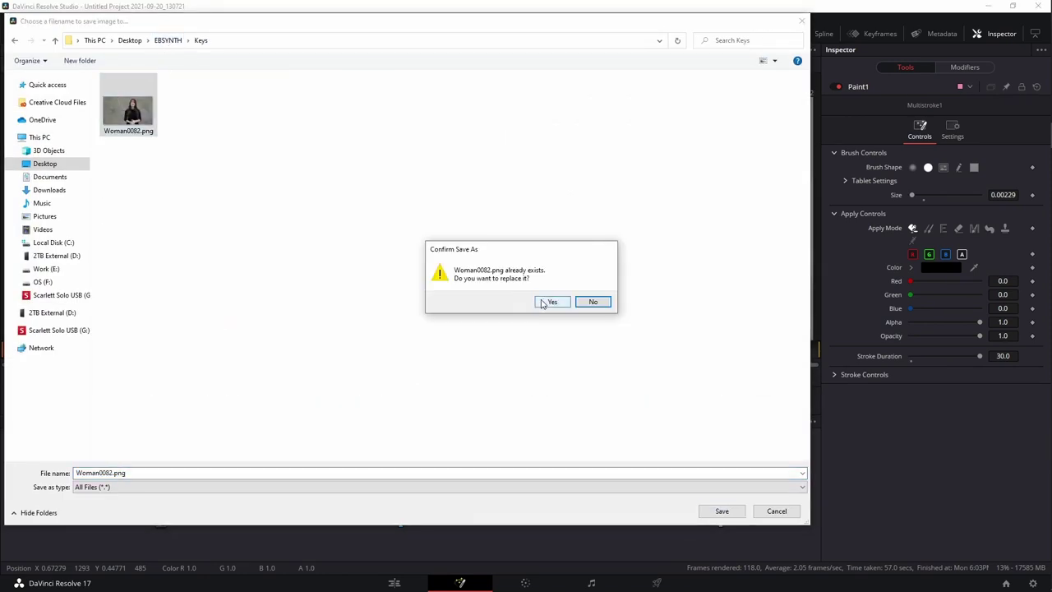
{"action": "left_click", "coordinate": [548, 301]}
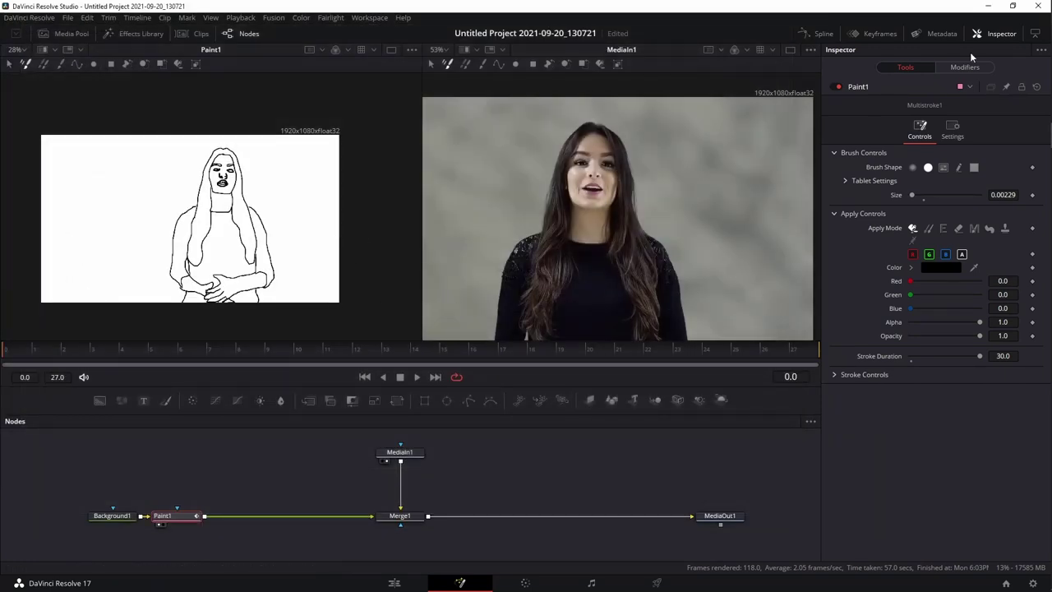
Switch to File Explorer, show the EBSYNTH folder with its Keys and Video subfolders, and move the window clear of the desktop icons.
{"action": "left_click", "coordinate": [987, 5]}
{"action": "left_click_drag", "start_coordinate": [699, 52], "coordinate": [604, 73]}
{"action": "left_click", "coordinate": [370, 148]}
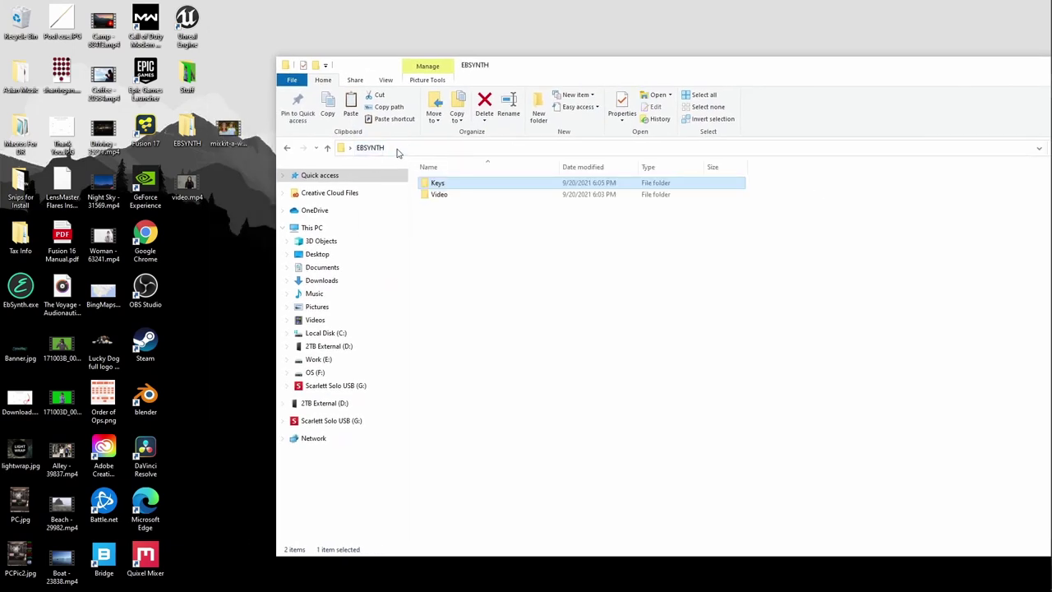
{"action": "left_click_drag", "start_coordinate": [382, 65], "coordinate": [450, 66]}
{"action": "left_click", "coordinate": [262, 297]}
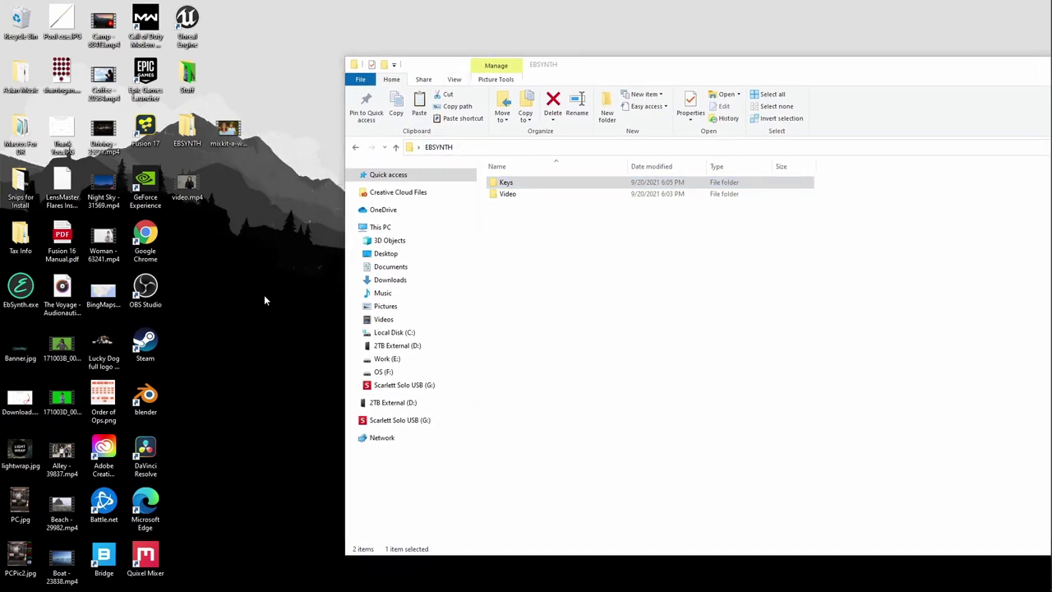
Launch EbSynth beside the EBSYNTH folder and look over its advanced synthesis settings.
{"action": "double_click", "coordinate": [22, 286]}
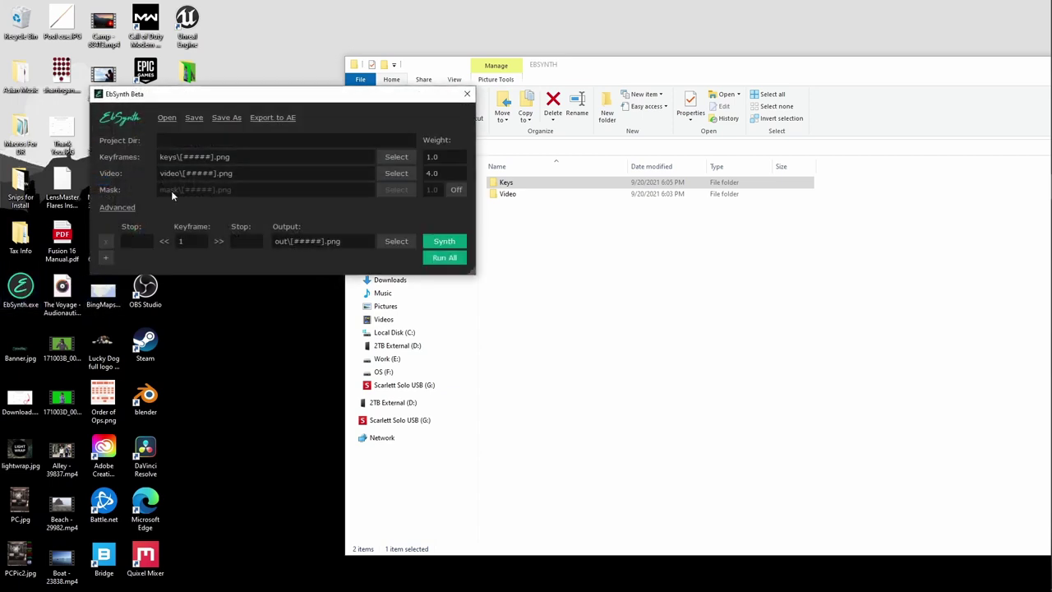
{"action": "left_click_drag", "start_coordinate": [229, 100], "coordinate": [208, 85]}
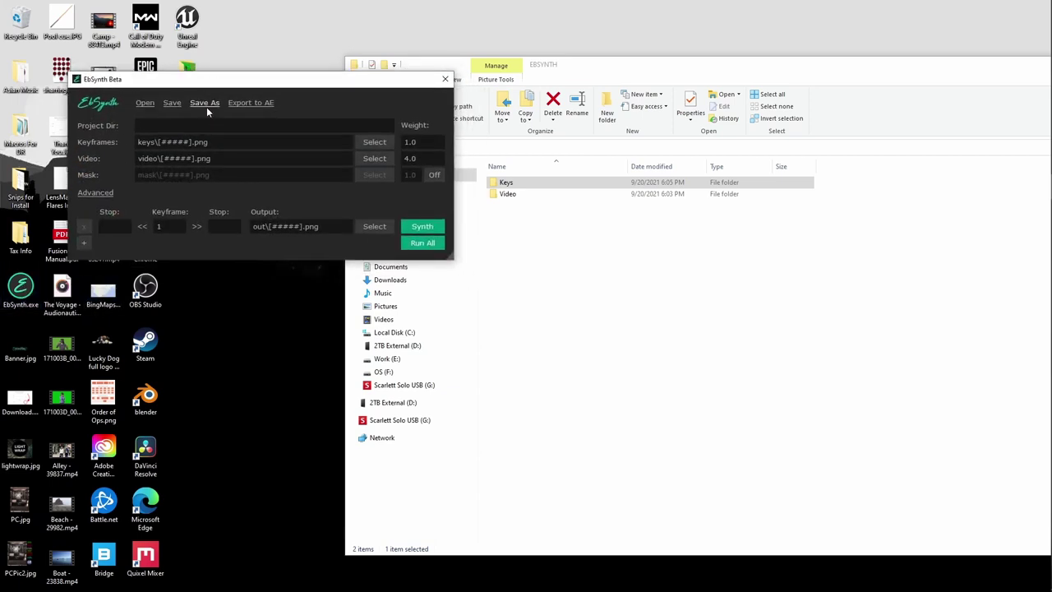
{"action": "left_click", "coordinate": [96, 193]}
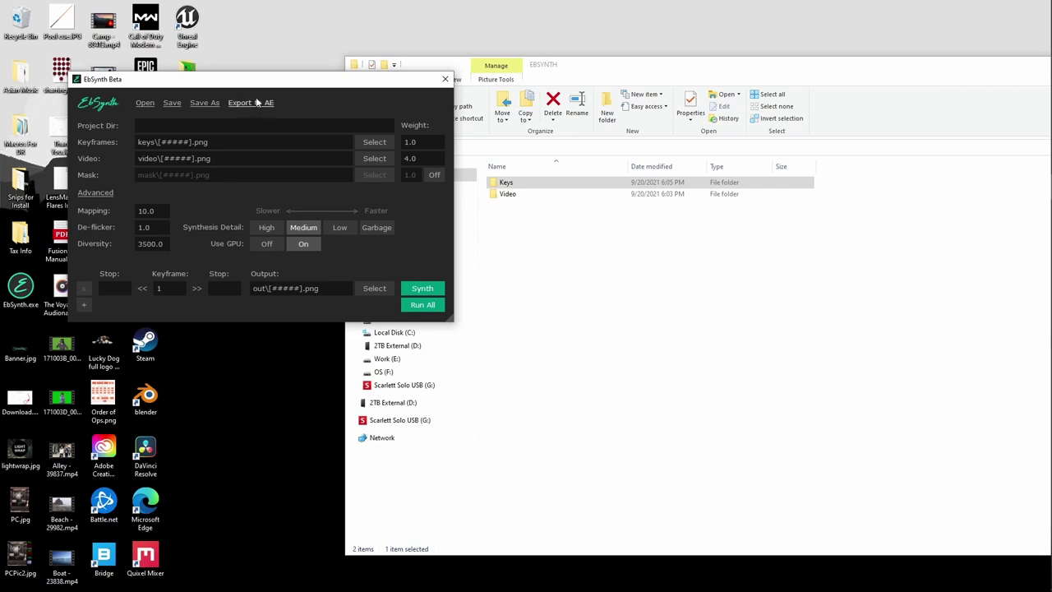
{"action": "left_click", "coordinate": [152, 200]}
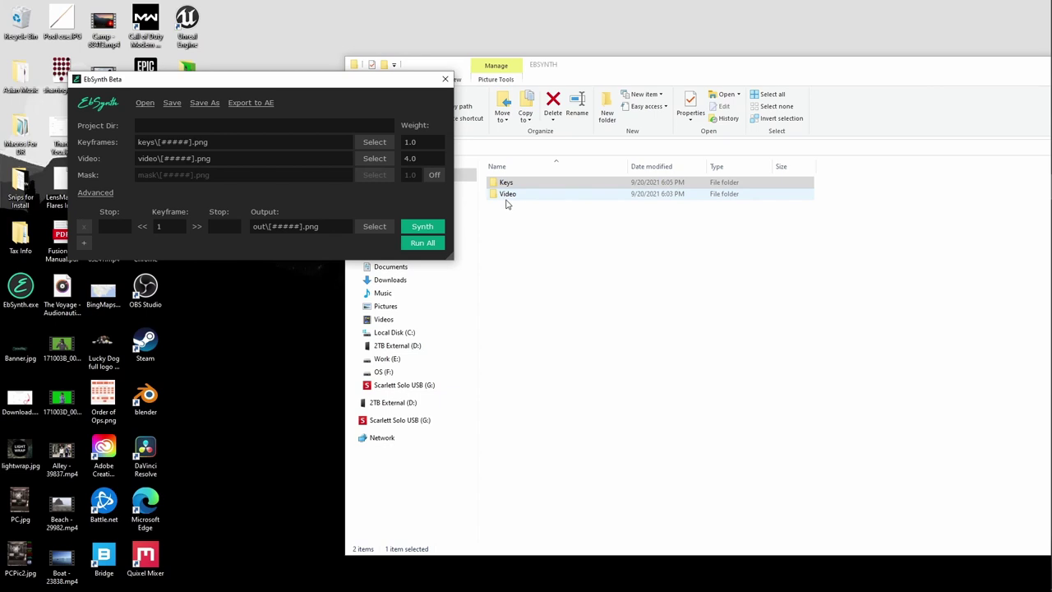
Load the Keys folder as EbSynth's keyframes and the Video folder as its video, and run the whole synthesis.
{"action": "left_click_drag", "start_coordinate": [507, 199], "coordinate": [176, 141]}
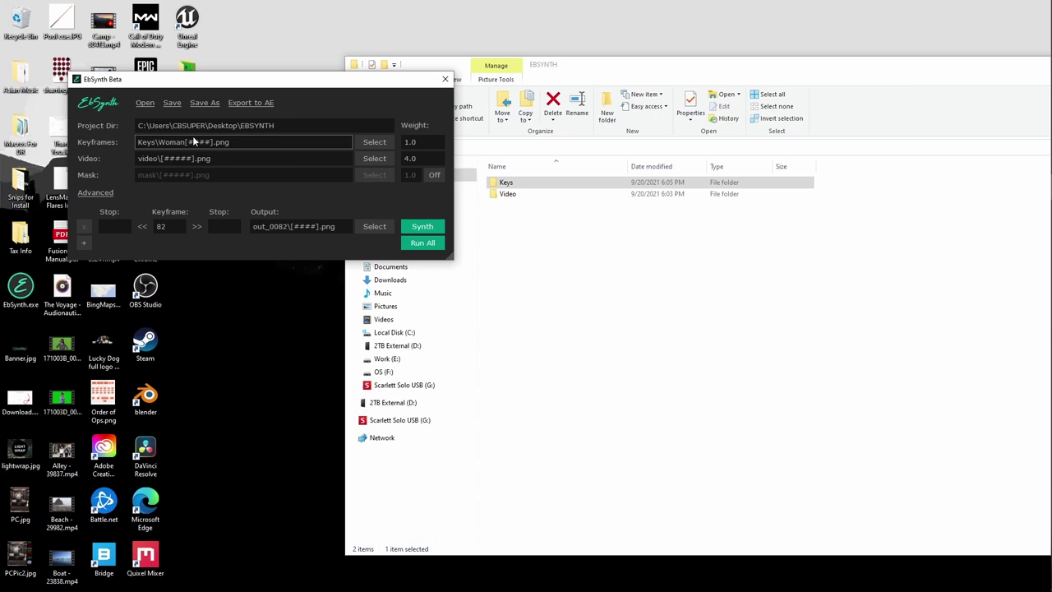
{"action": "left_click_drag", "start_coordinate": [502, 199], "coordinate": [168, 156]}
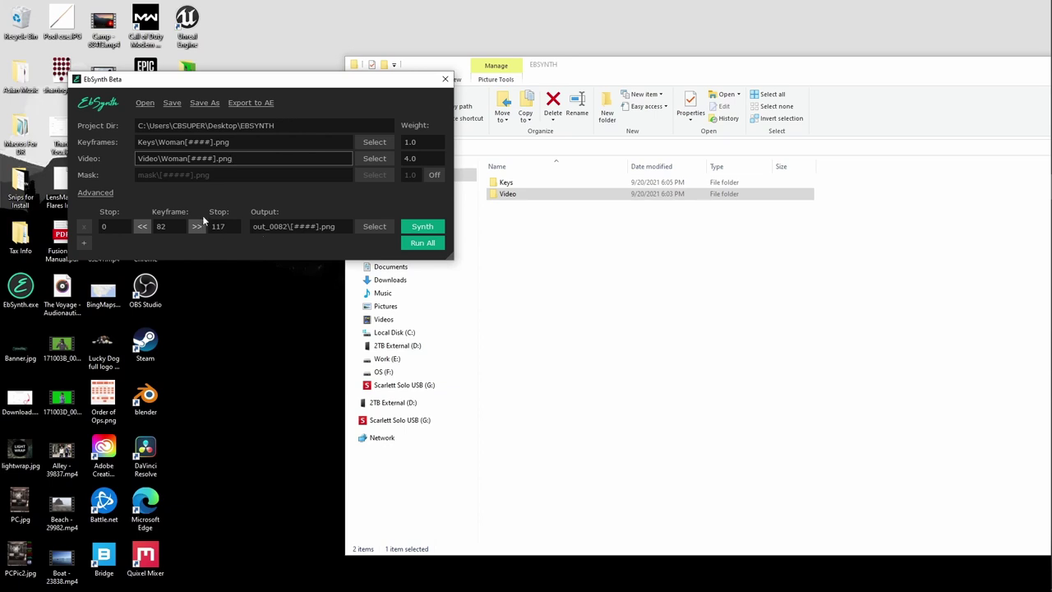
{"action": "left_click", "coordinate": [417, 243]}
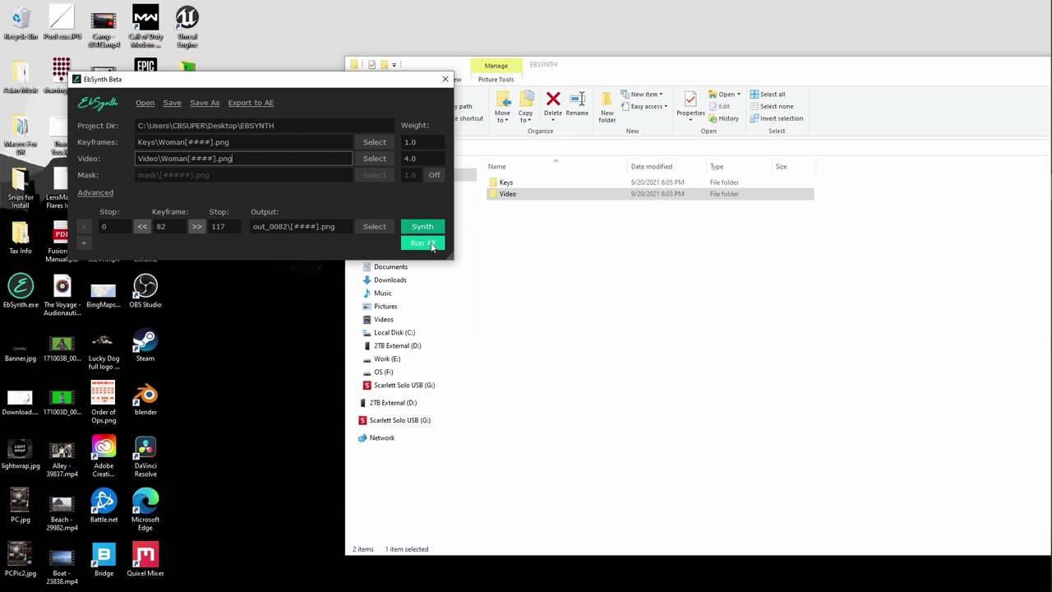
{"action": "left_click", "coordinate": [432, 246]}
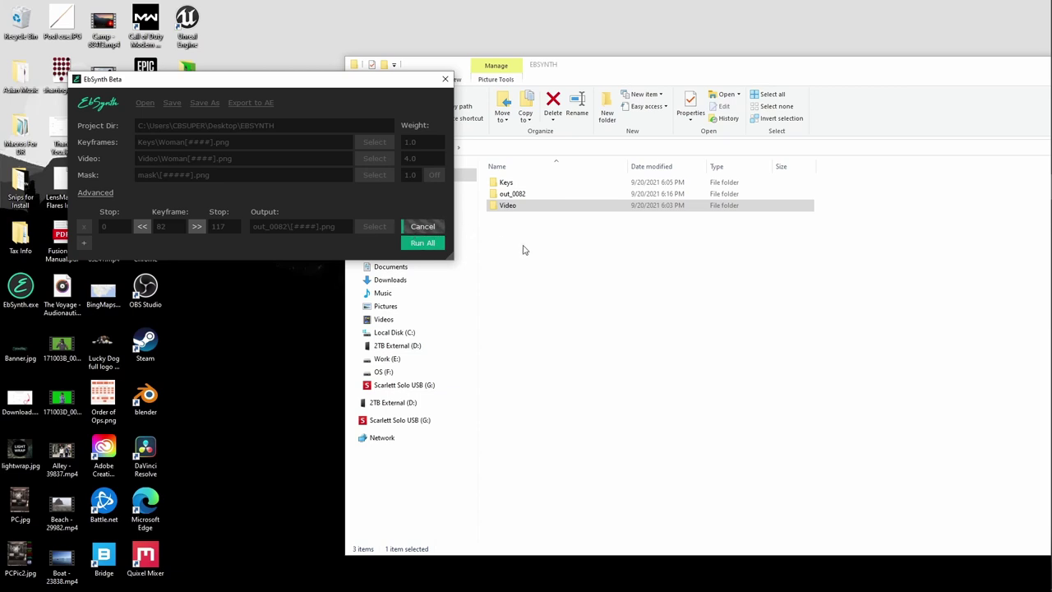
Open the out_0082 folder to watch the synthesised frames arrive, and dismiss EbSynth's missing-file error.
{"action": "double_click", "coordinate": [499, 195]}
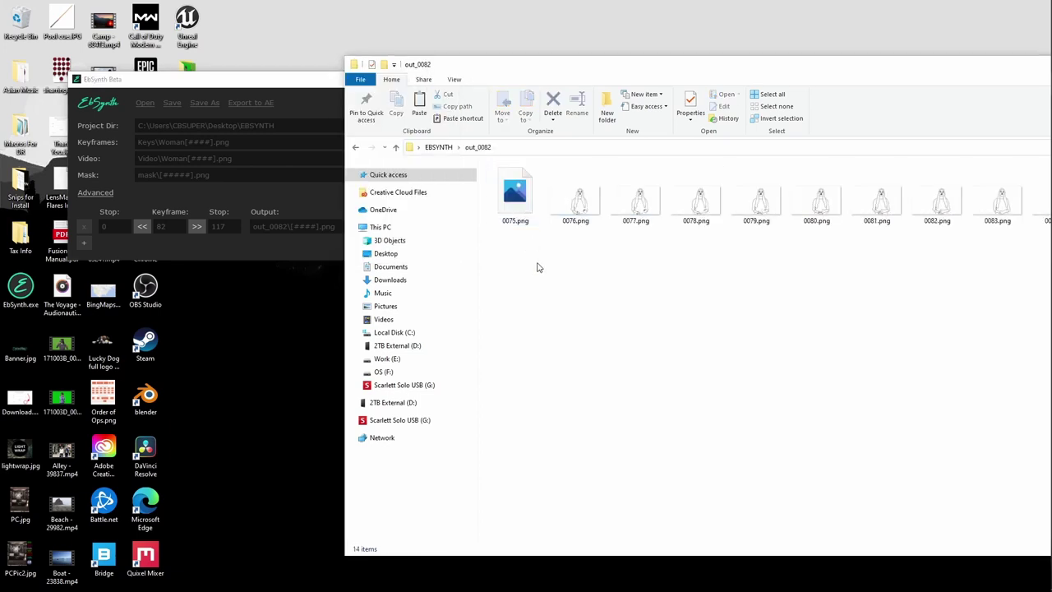
{"action": "left_click_drag", "start_coordinate": [590, 69], "coordinate": [279, 29]}
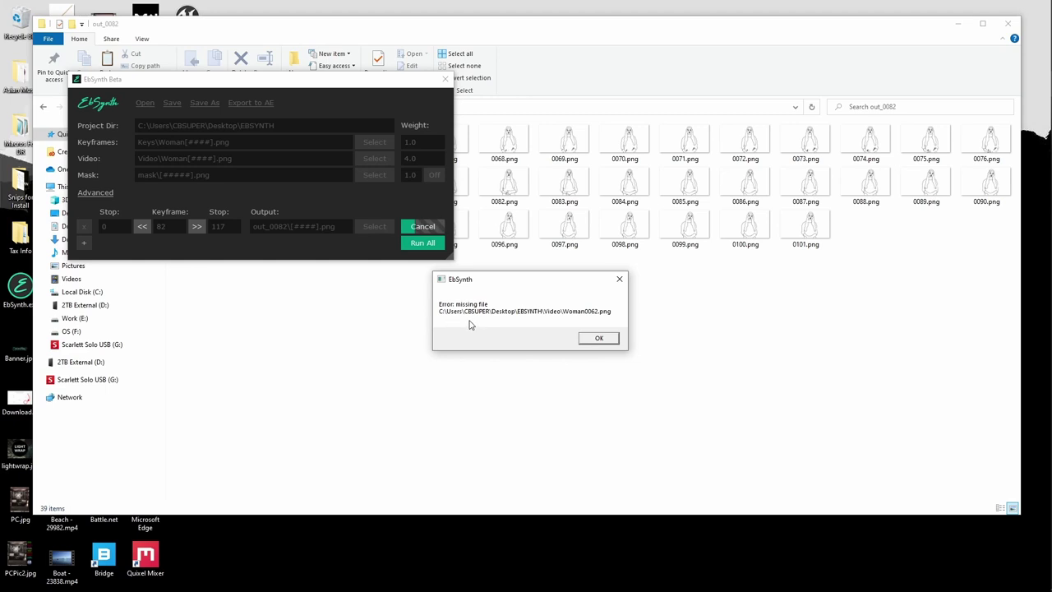
{"action": "left_click", "coordinate": [599, 338]}
{"action": "left_click", "coordinate": [570, 336]}
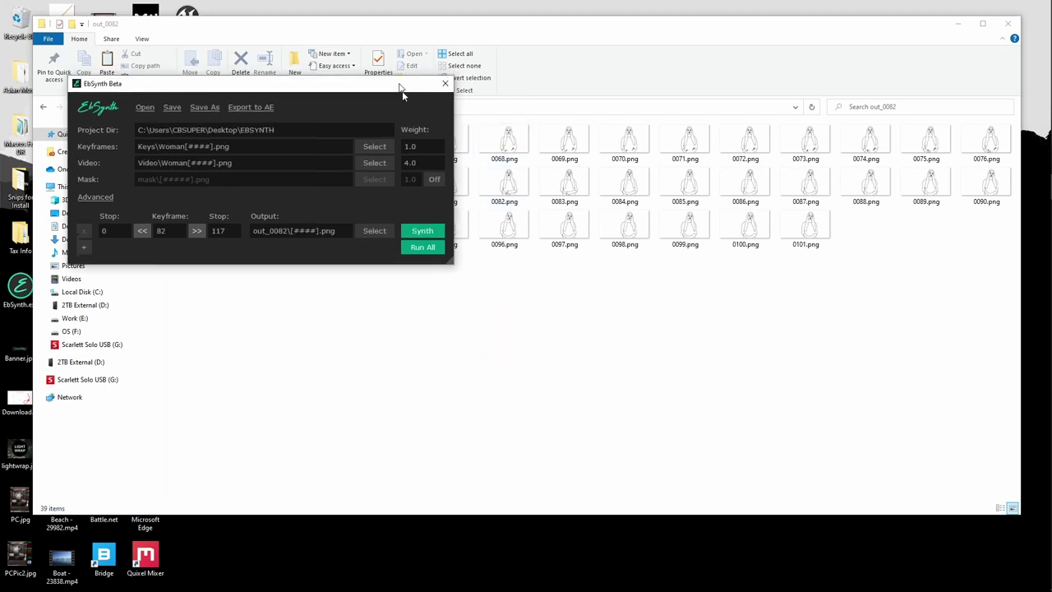
Look through the Video folder's PNG sequence around frame 62 for the missing Woman0062.png.
{"action": "left_click_drag", "start_coordinate": [402, 81], "coordinate": [520, 251]}
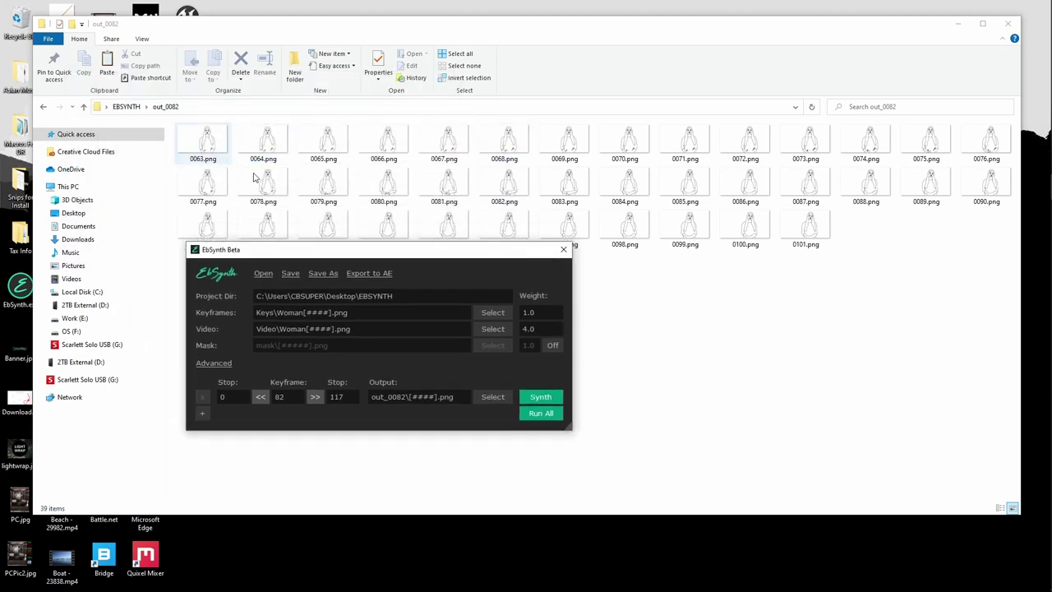
{"action": "left_click", "coordinate": [125, 106]}
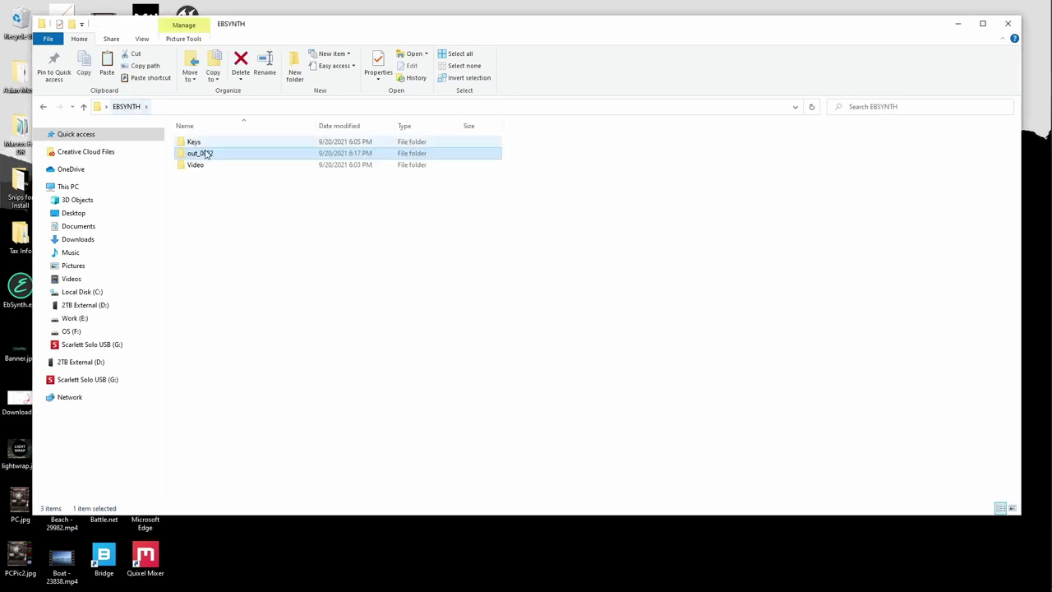
{"action": "double_click", "coordinate": [184, 164]}
{"action": "scroll", "coordinate": [496, 190], "scroll_direction": "down", "scroll_amount": 3}
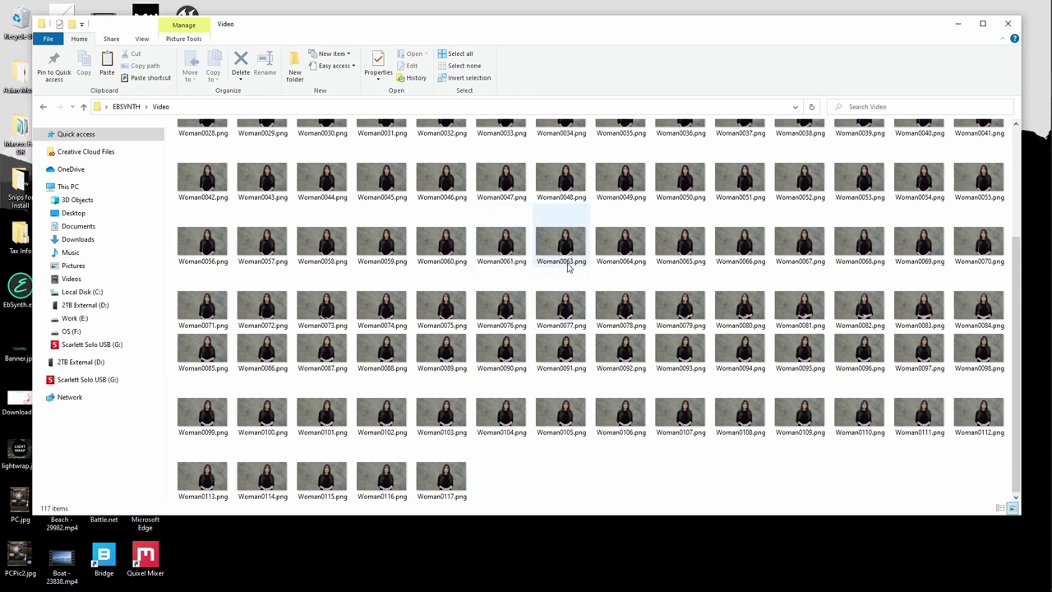
Duplicate Woman0061.png in the Video folder and rename the copy Woman0062.png to fill the gap in the sequence.
{"action": "left_click", "coordinate": [507, 246]}
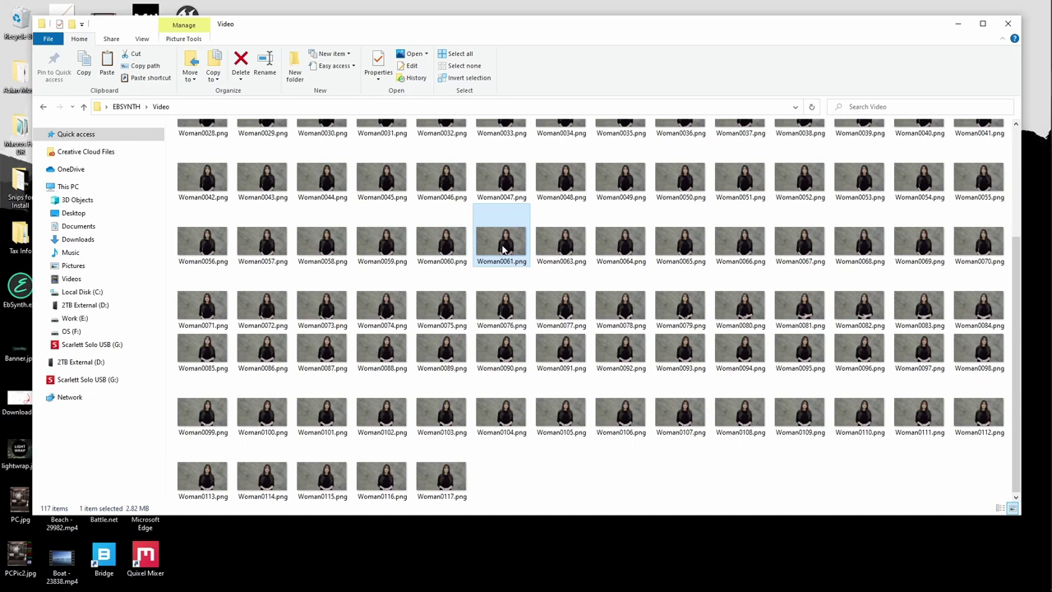
{"action": "key", "text": "ctrl+c"}
{"action": "key", "text": "ctrl+v"}
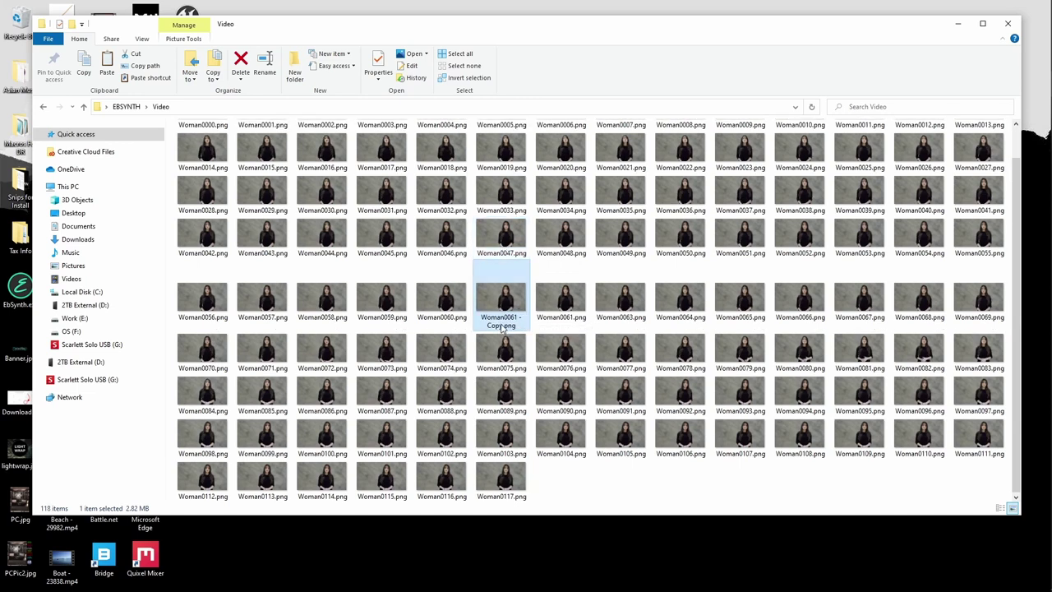
{"action": "left_click", "coordinate": [499, 323]}
{"action": "left_click_drag", "start_coordinate": [503, 325], "coordinate": [519, 318]}
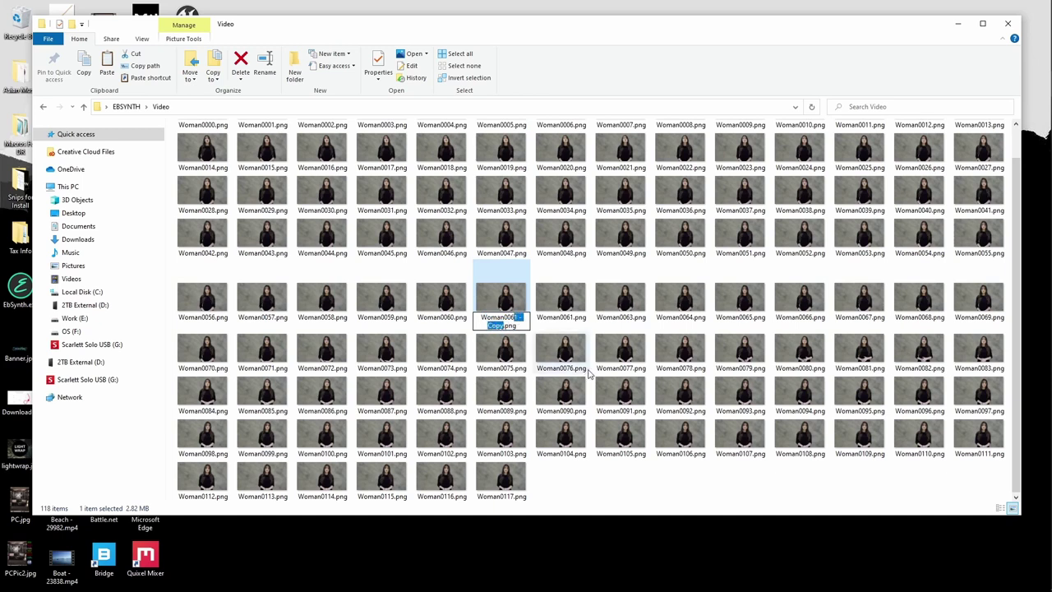
{"action": "key", "text": "BackSpace"}
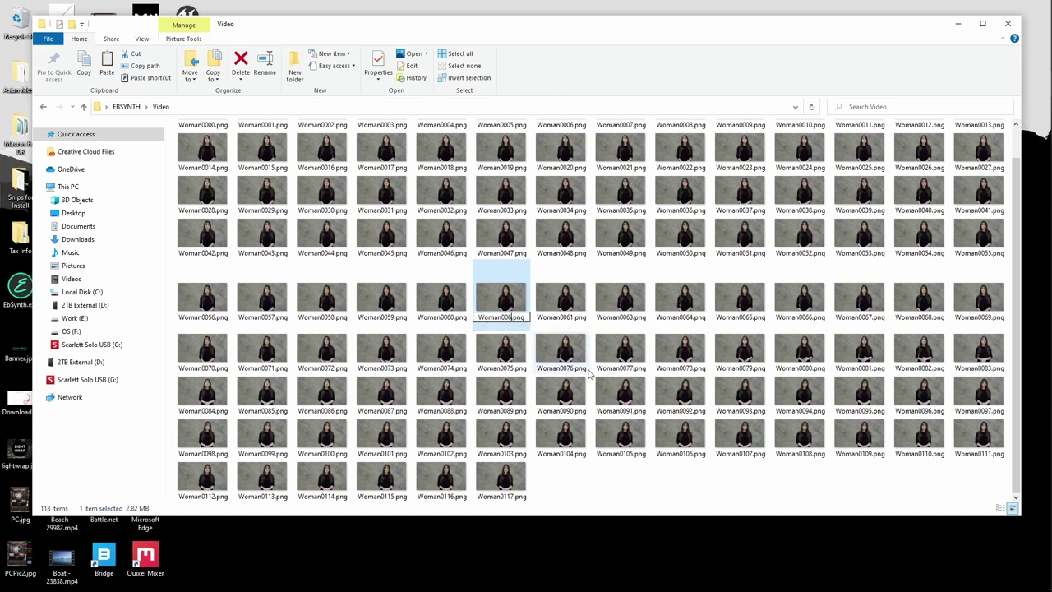
{"action": "type", "text": "2"}
{"action": "left_click", "coordinate": [641, 498]}
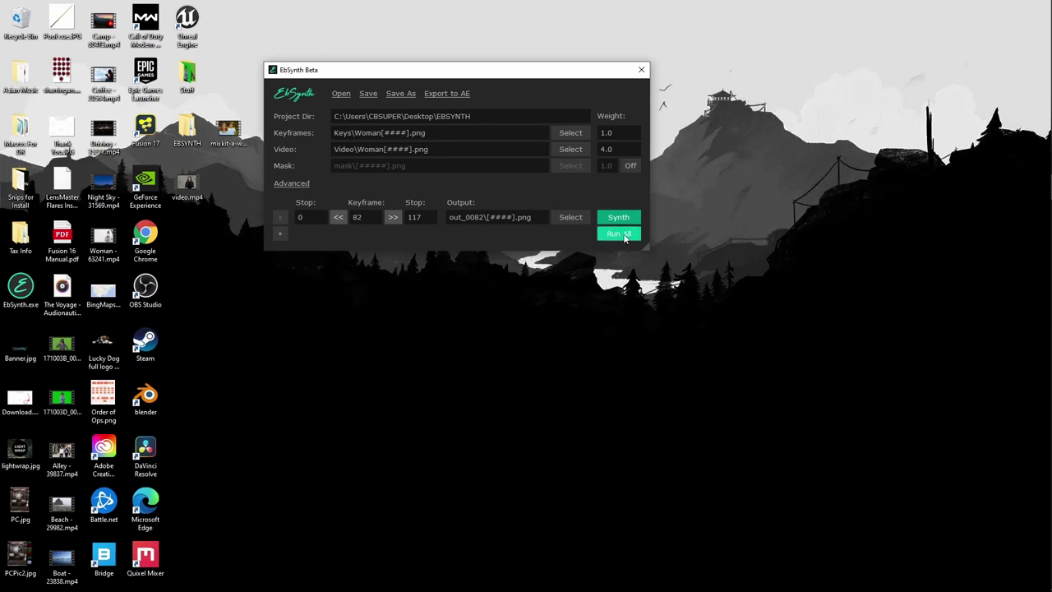
Run the whole EbSynth synthesis again and check the frames being written to the out_0082 folder.
{"action": "left_click", "coordinate": [622, 234]}
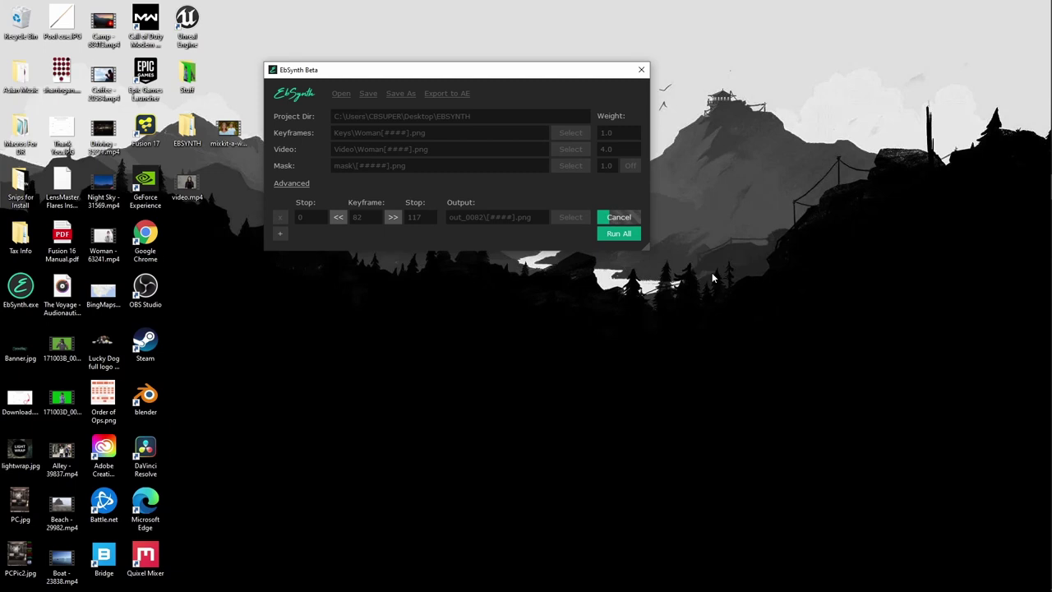
{"action": "double_click", "coordinate": [186, 132]}
{"action": "double_click", "coordinate": [213, 167]}
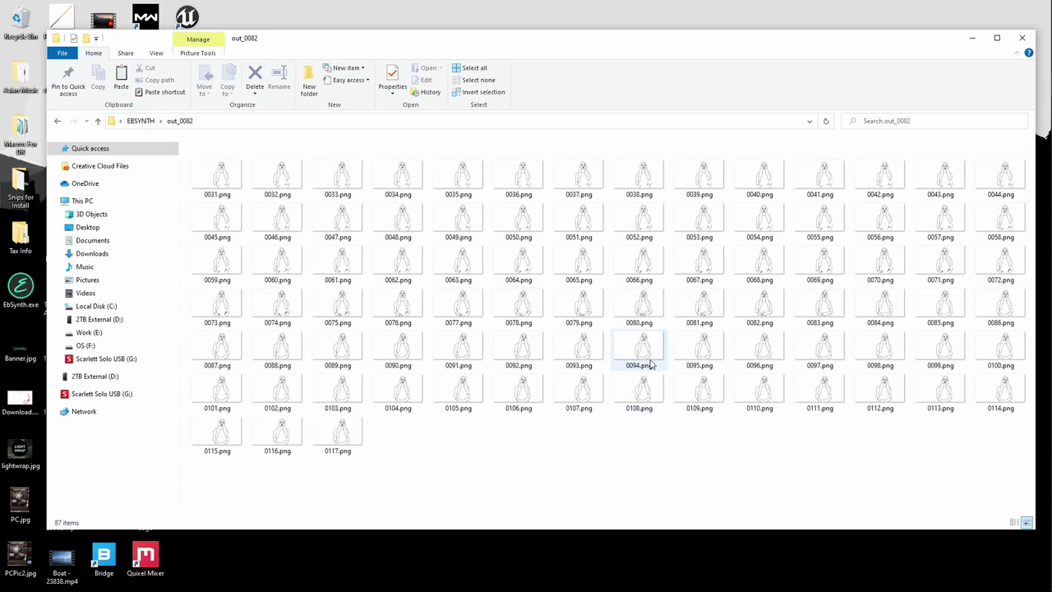
{"action": "left_click", "coordinate": [972, 38]}
{"action": "left_click_drag", "start_coordinate": [469, 79], "coordinate": [568, 58]}
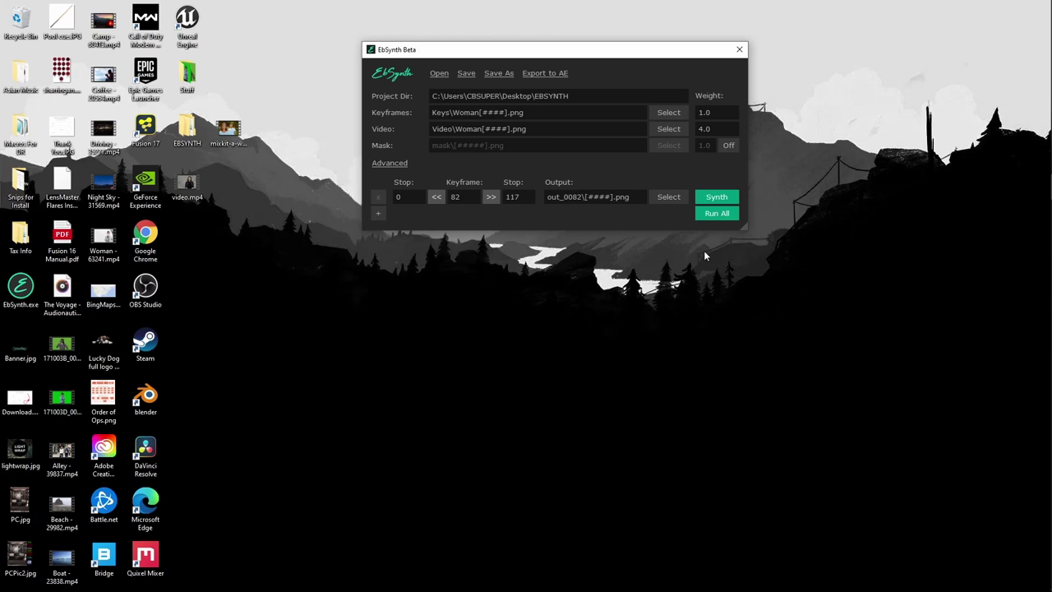
Reopen the out_0082 folder and check the complete stylised sequence from 0000.png to 0117.png.
{"action": "double_click", "coordinate": [187, 132]}
{"action": "double_click", "coordinate": [164, 138]}
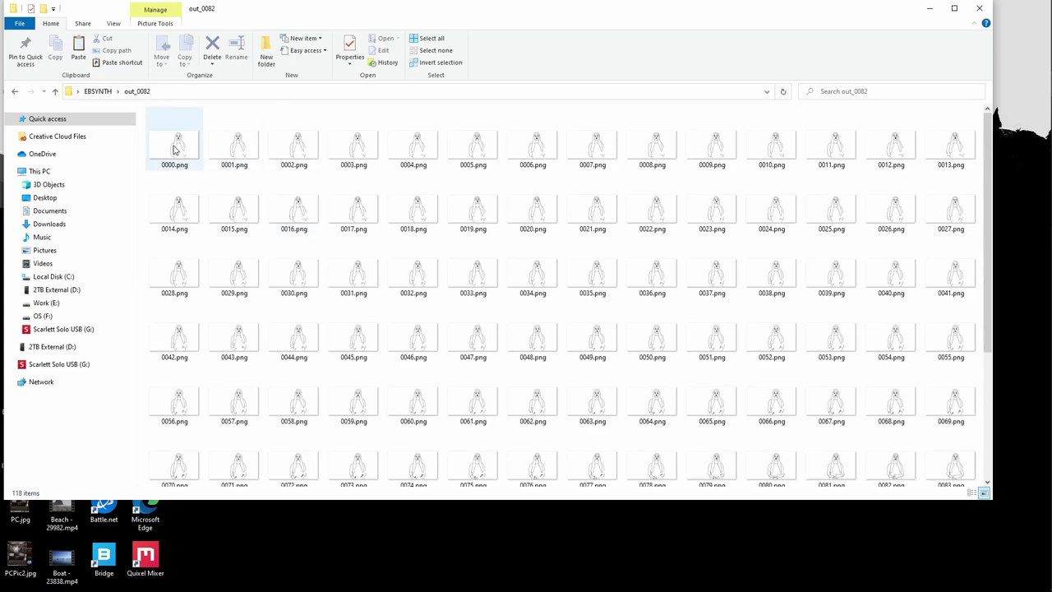
{"action": "scroll", "coordinate": [206, 140], "scroll_direction": "down", "scroll_amount": 3}
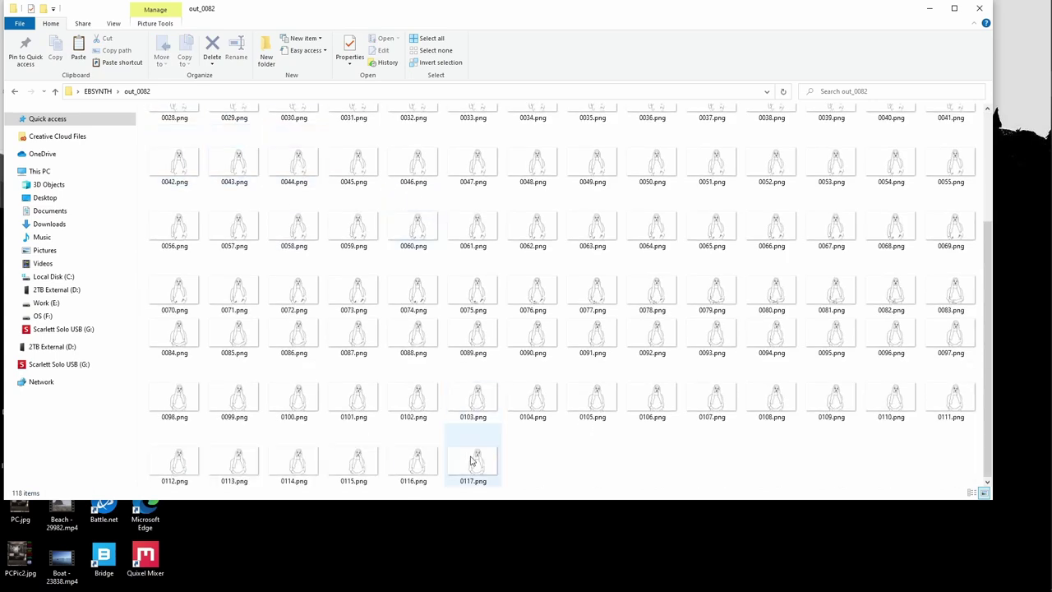
{"action": "scroll", "coordinate": [279, 263], "scroll_direction": "up", "scroll_amount": 5}
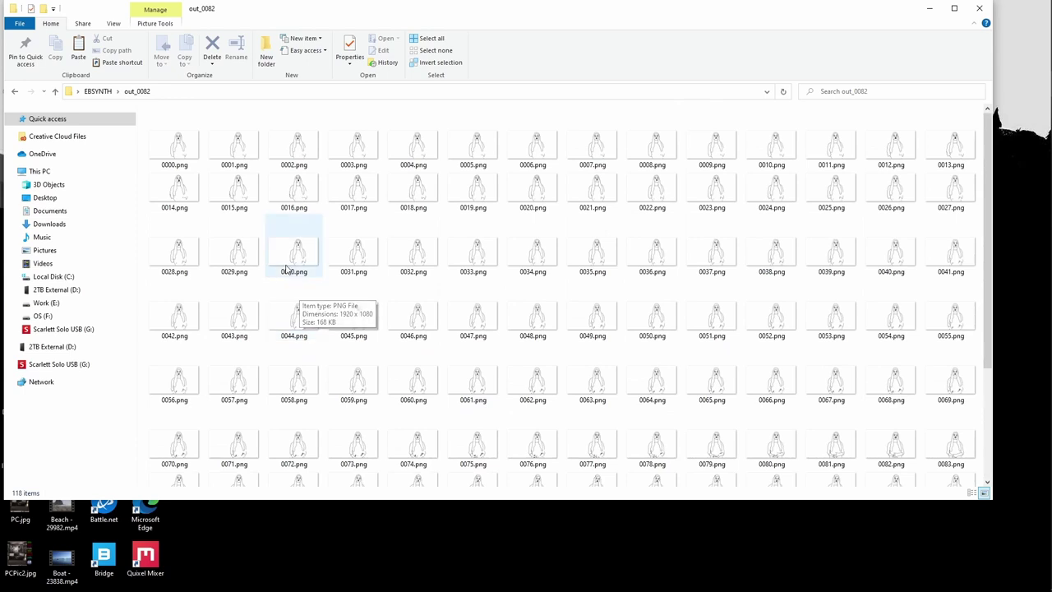
Select all stylised frames in the out_0082 folder and switch back to DaVinci Resolve.
{"action": "left_click", "coordinate": [186, 153]}
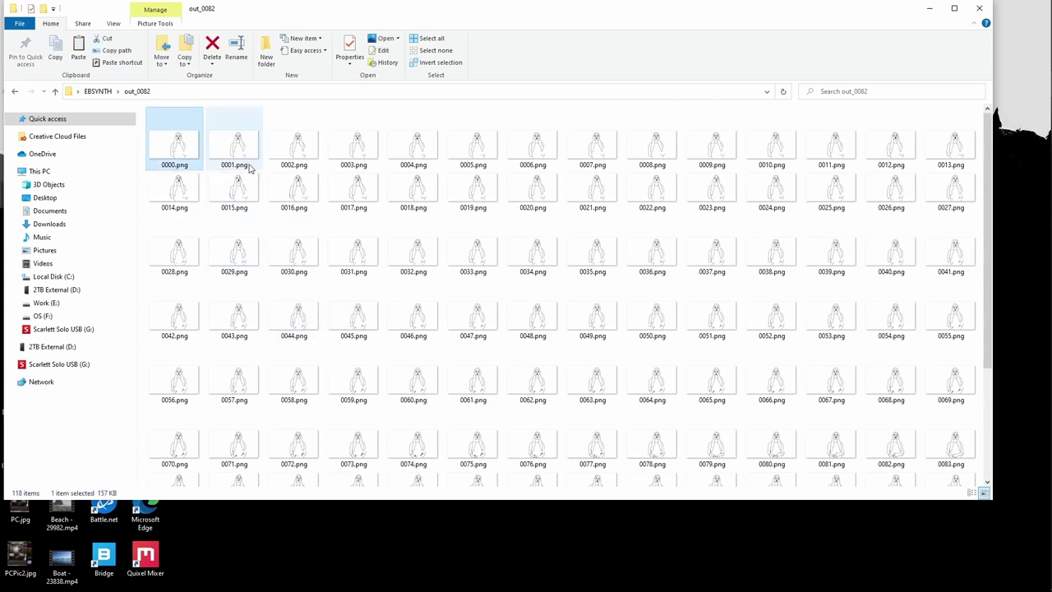
{"action": "key", "text": "ctrl+a"}
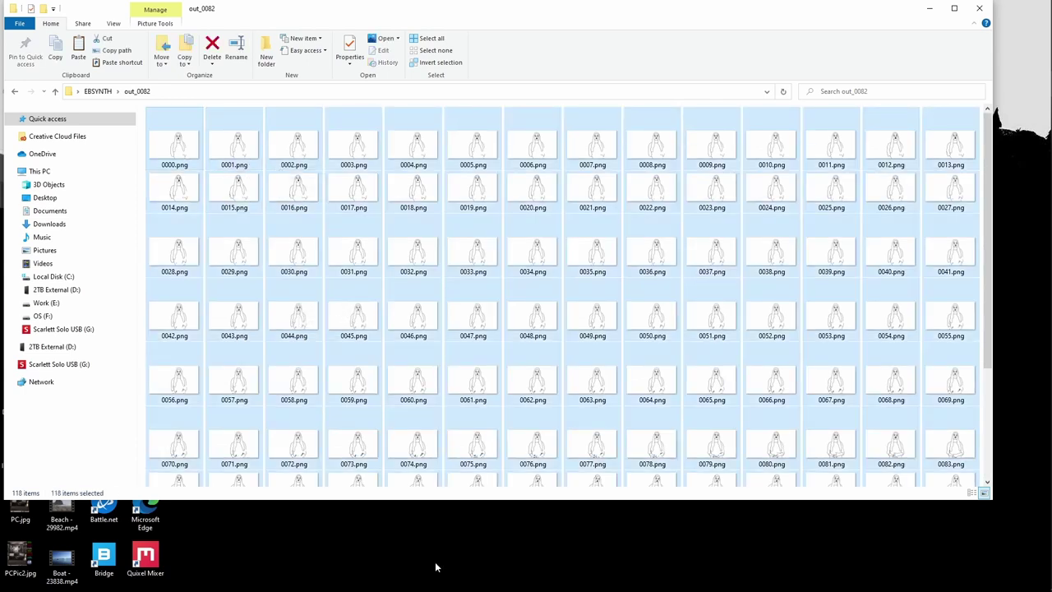
{"action": "mouse_move", "coordinate": [1049, 271]}
{"action": "left_click", "coordinate": [1039, 137]}
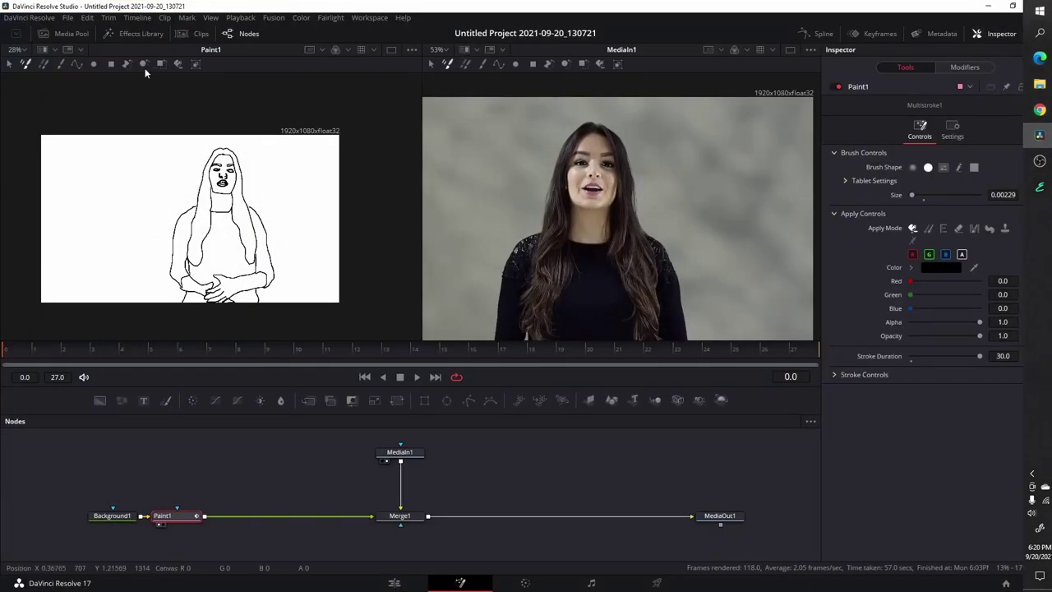
Return to the Edit page, shrink the Resolve window to expose the frames folder, and delete the Woman0082.png clip from Timeline 1.
{"action": "left_click", "coordinate": [394, 582]}
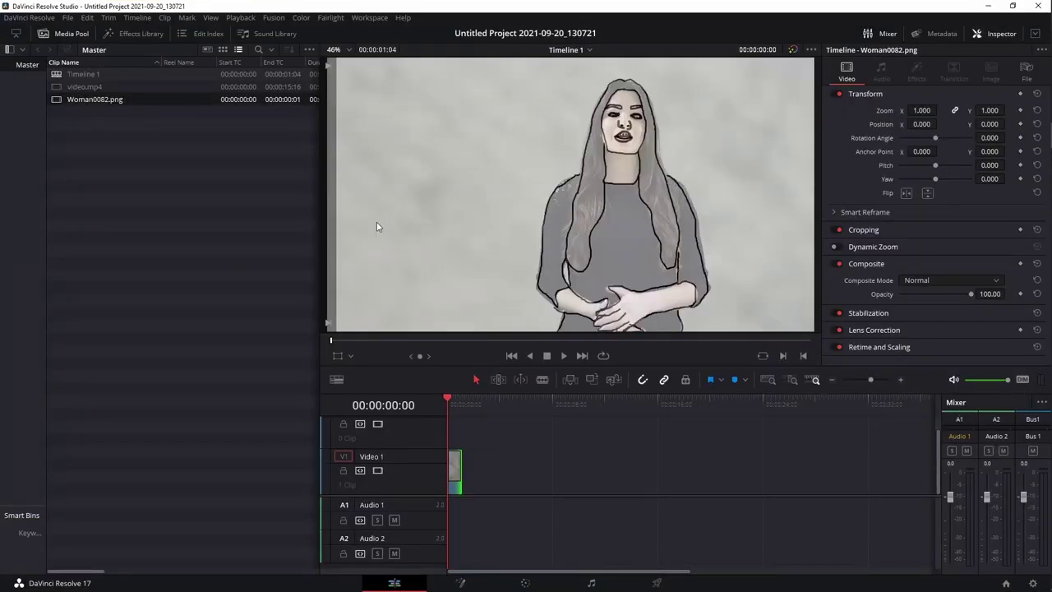
{"action": "double_click", "coordinate": [296, 8]}
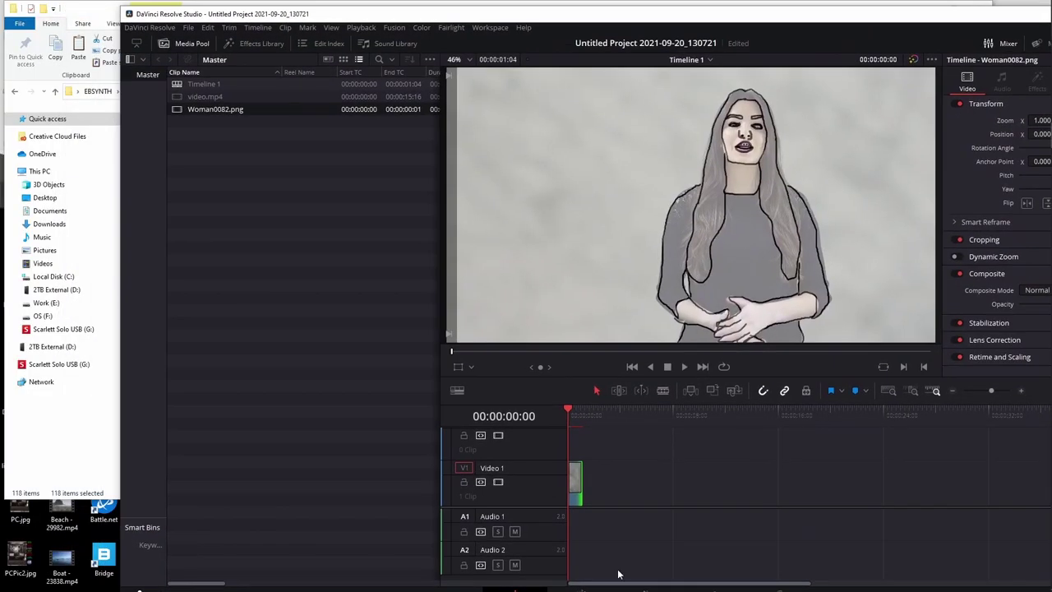
{"action": "left_click", "coordinate": [576, 483]}
{"action": "key", "text": "Delete"}
Import the selected out_0082 frames into the Media Pool as a sequence and place it at the start of the Video 1 track.
{"action": "left_click_drag", "start_coordinate": [353, 20], "coordinate": [597, 40]}
{"action": "left_click_drag", "start_coordinate": [195, 142], "coordinate": [474, 236]}
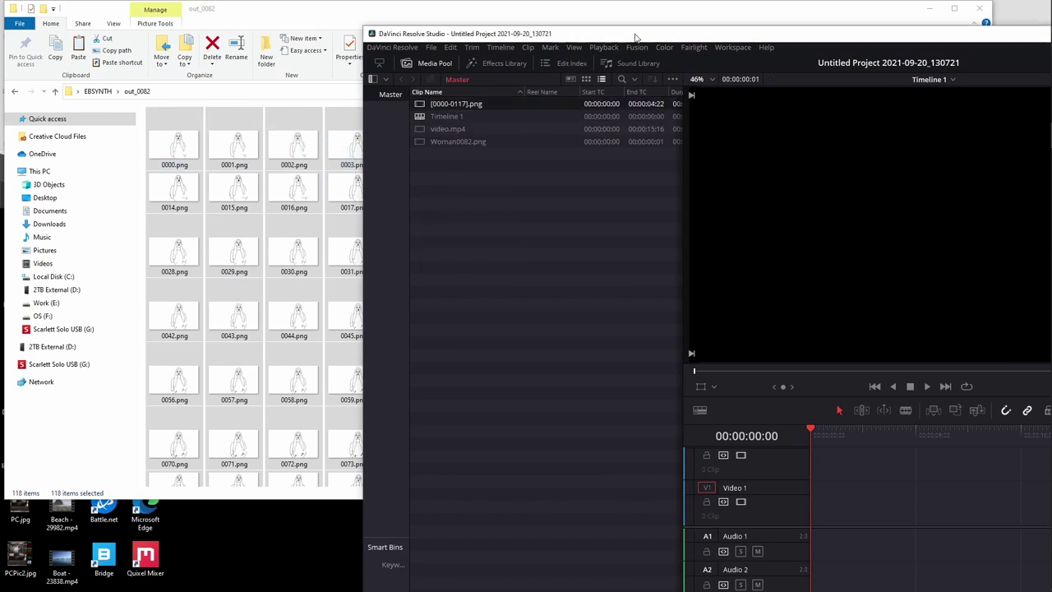
{"action": "double_click", "coordinate": [638, 36]}
{"action": "mouse_move", "coordinate": [60, 76]}
{"action": "left_mouse_down"}
{"action": "mouse_move", "coordinate": [534, 345]}
{"action": "mouse_move", "coordinate": [458, 469]}
{"action": "mouse_move", "coordinate": [477, 462]}
{"action": "left_mouse_up"}
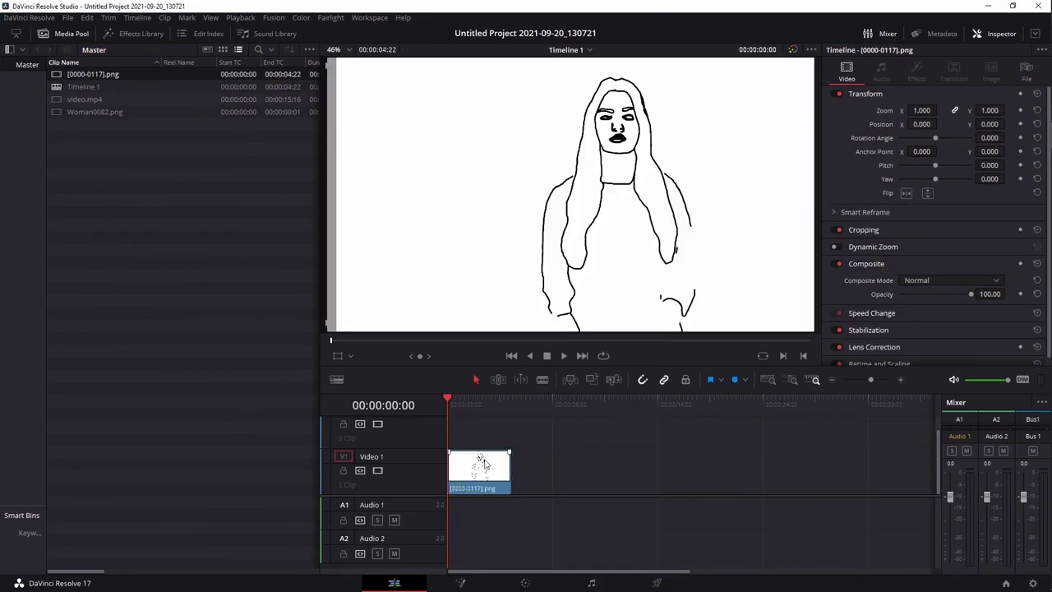
Play and scrub the [0000-0117].png clip to examine how the drawn face, arms and hands hold up over time.
{"action": "key", "text": "space"}
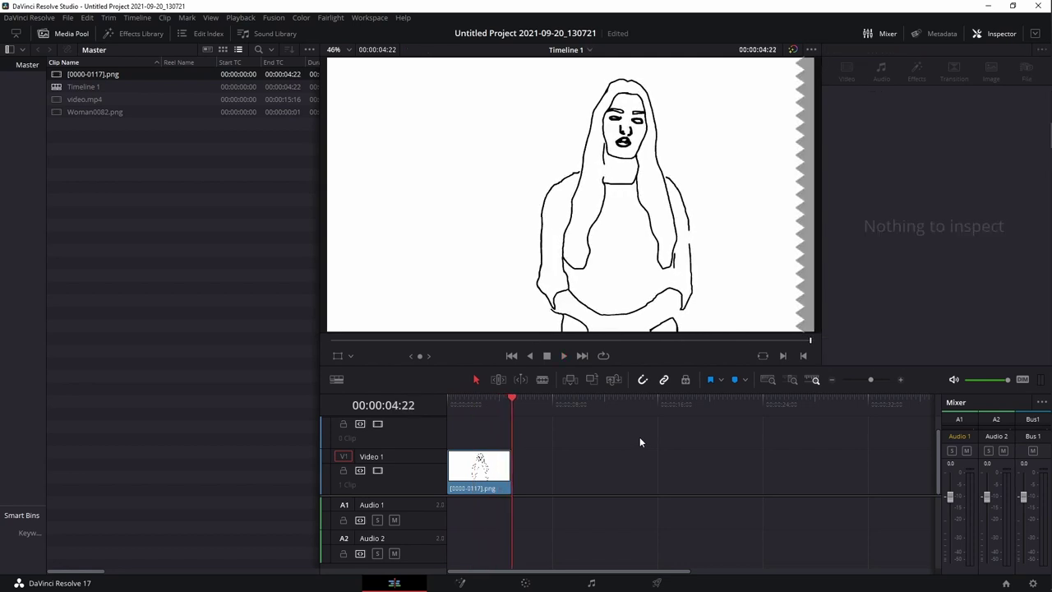
{"action": "mouse_move", "coordinate": [507, 397]}
{"action": "left_mouse_down"}
{"action": "mouse_move", "coordinate": [469, 400]}
{"action": "mouse_move", "coordinate": [490, 400]}
{"action": "left_mouse_up"}
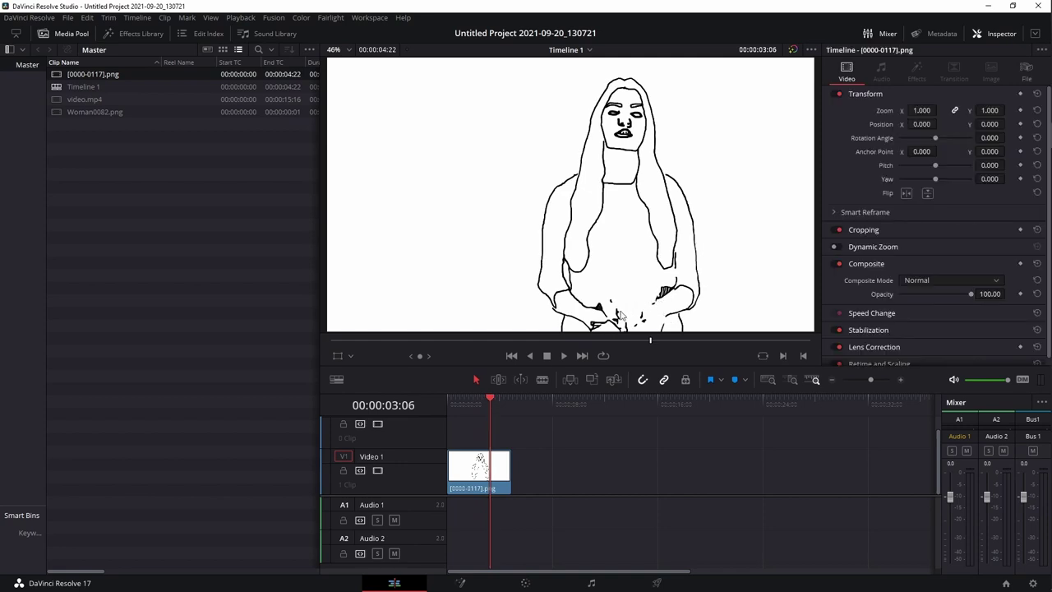
{"action": "left_click_drag", "start_coordinate": [491, 398], "coordinate": [450, 397]}
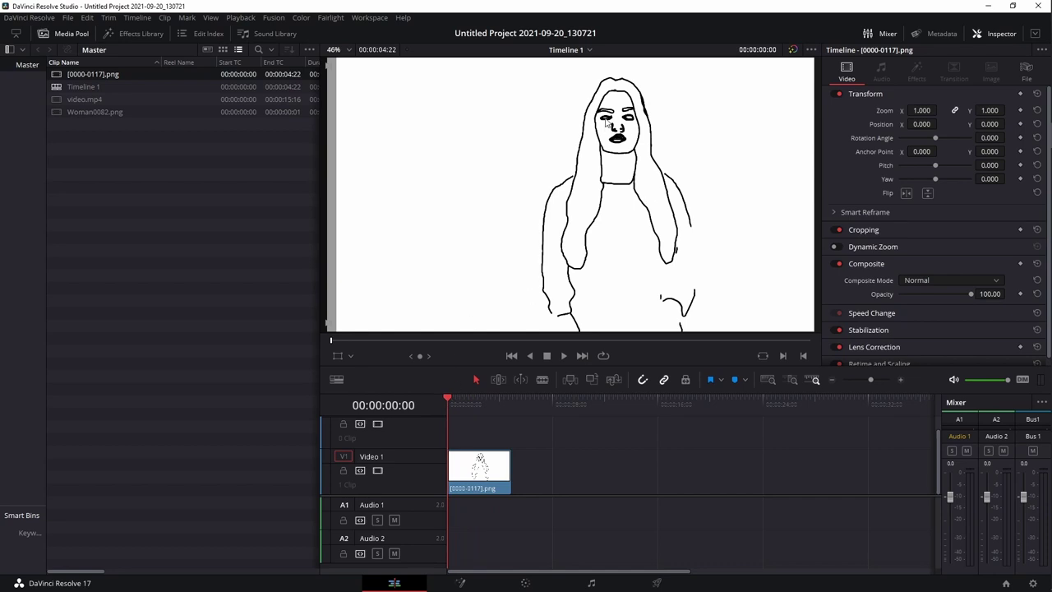
{"action": "key", "text": "space"}
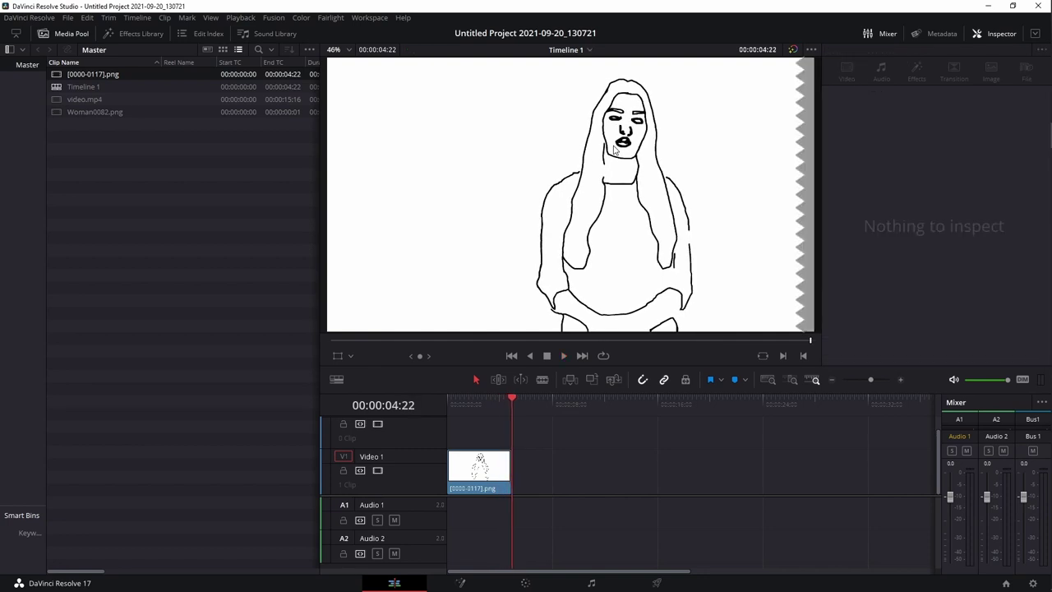
{"action": "left_click_drag", "start_coordinate": [505, 400], "coordinate": [469, 401]}
{"action": "key", "text": "space"}
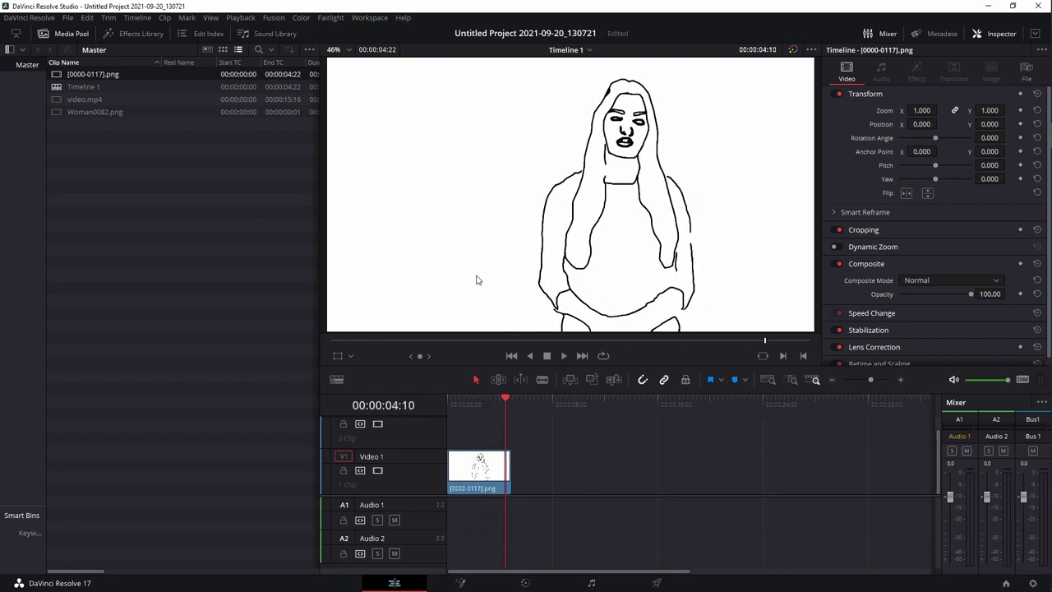
{"action": "left_click_drag", "start_coordinate": [518, 399], "coordinate": [473, 400]}
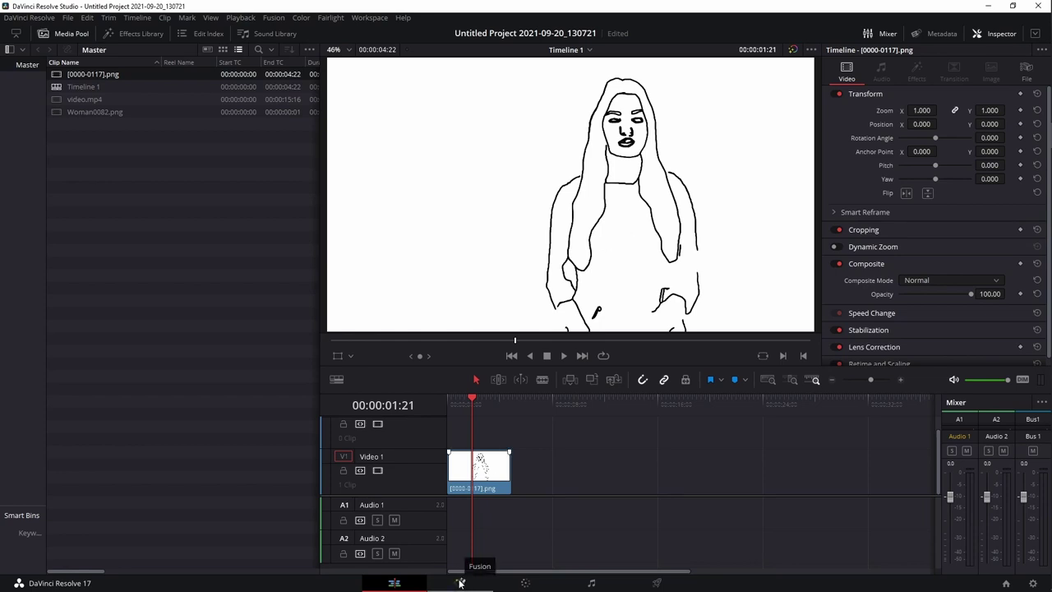
Play the stylised sequence again with looped playback turned on.
{"action": "left_click", "coordinate": [491, 469]}
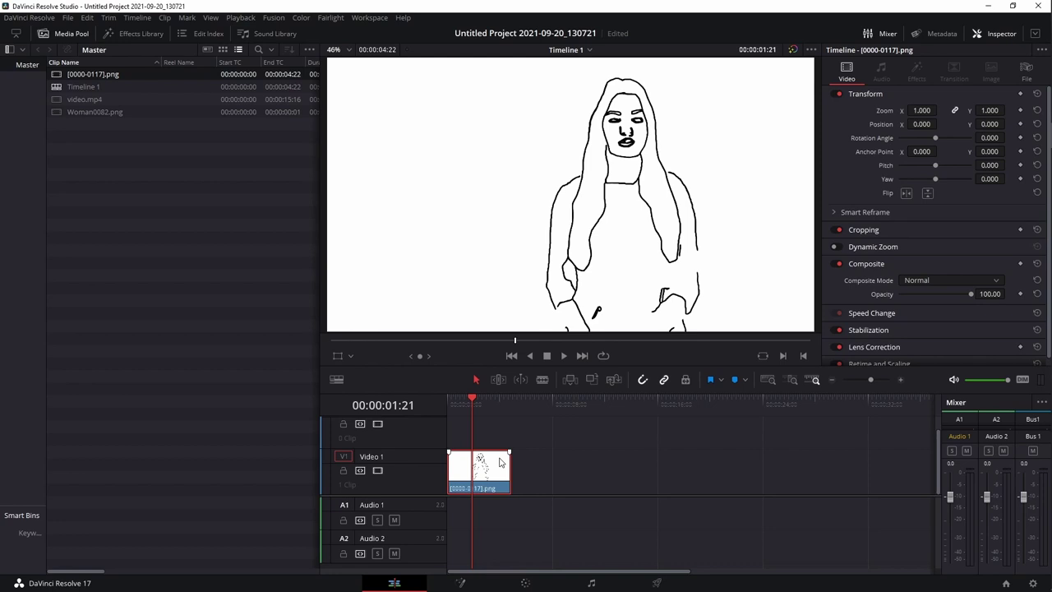
{"action": "key", "text": "space"}
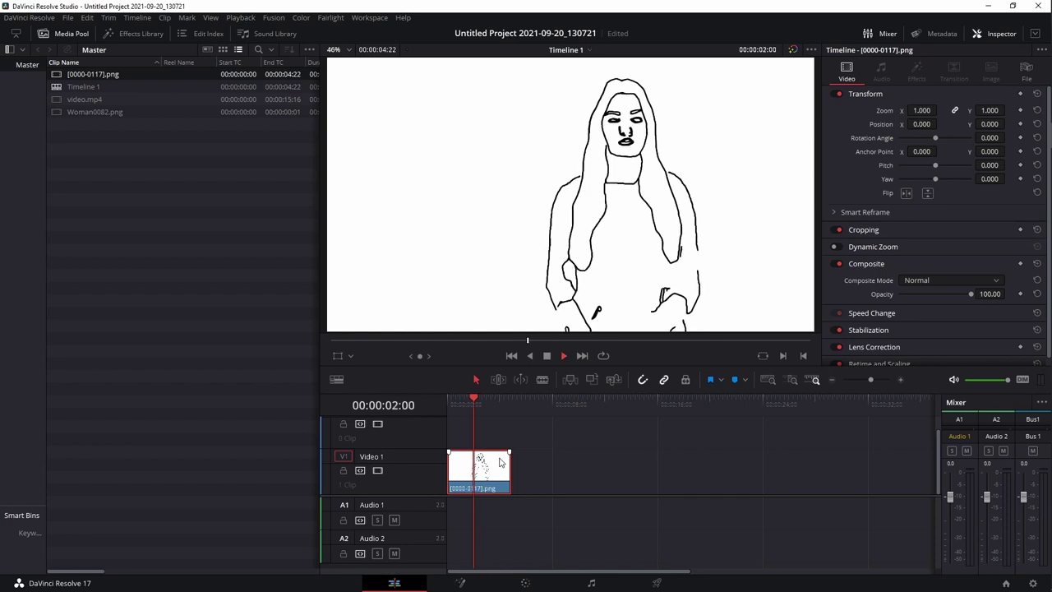
{"action": "left_click", "coordinate": [603, 357]}
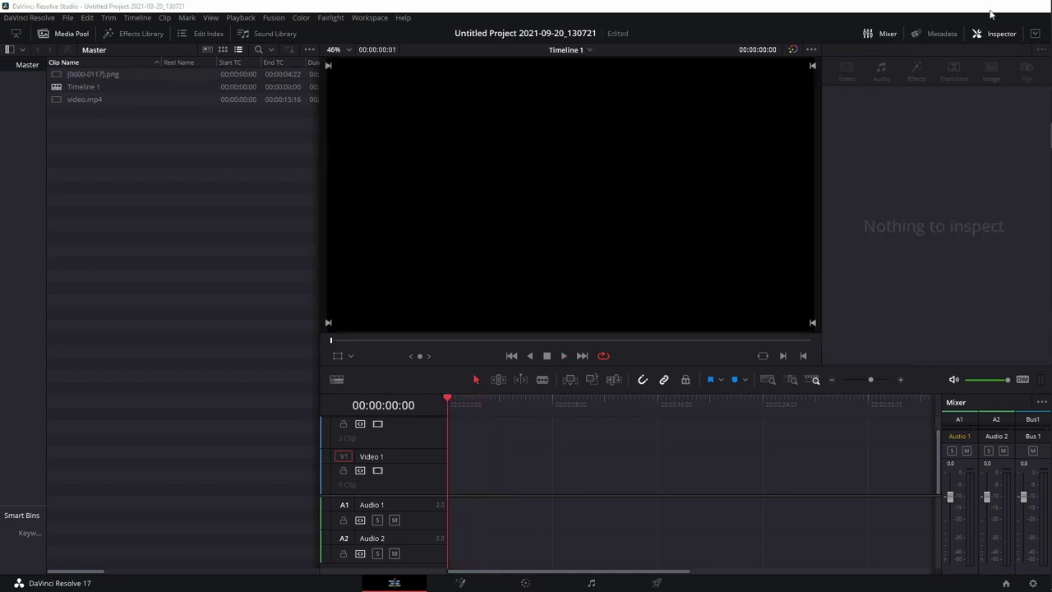
Switch to File Explorer, delete the out_0082 output folder and copy Woman0000.png from the Video folder.
{"action": "left_click", "coordinate": [990, 10]}
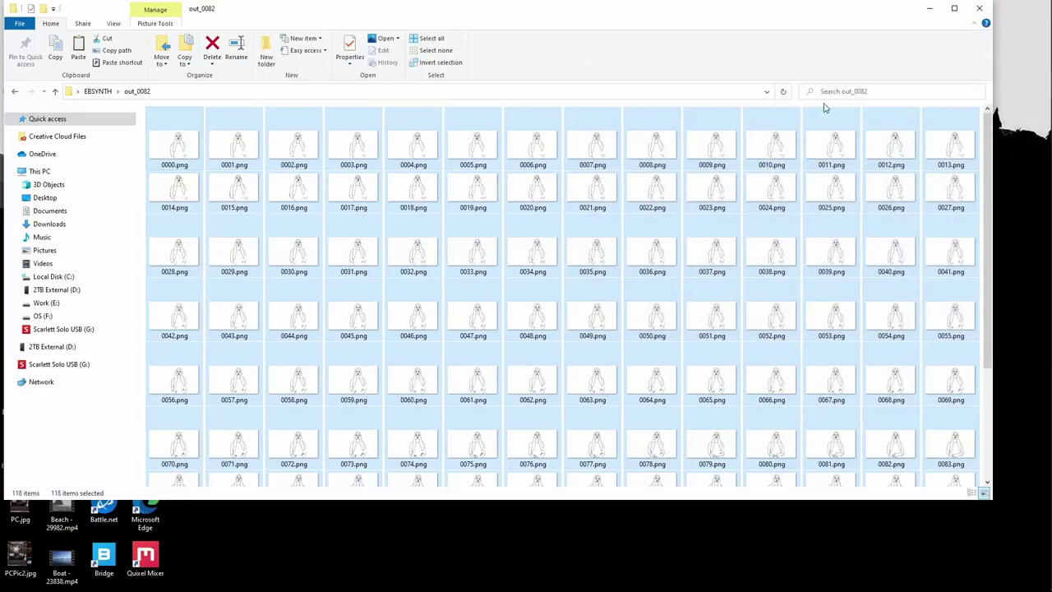
{"action": "left_click", "coordinate": [97, 91]}
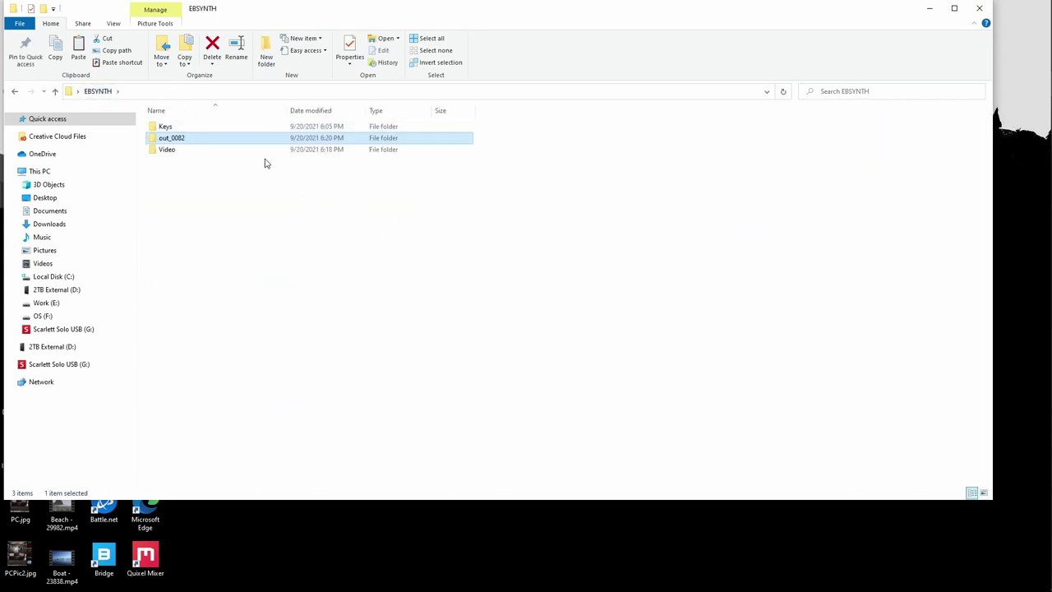
{"action": "double_click", "coordinate": [165, 148]}
{"action": "scroll", "coordinate": [542, 263], "scroll_direction": "down", "scroll_amount": 3}
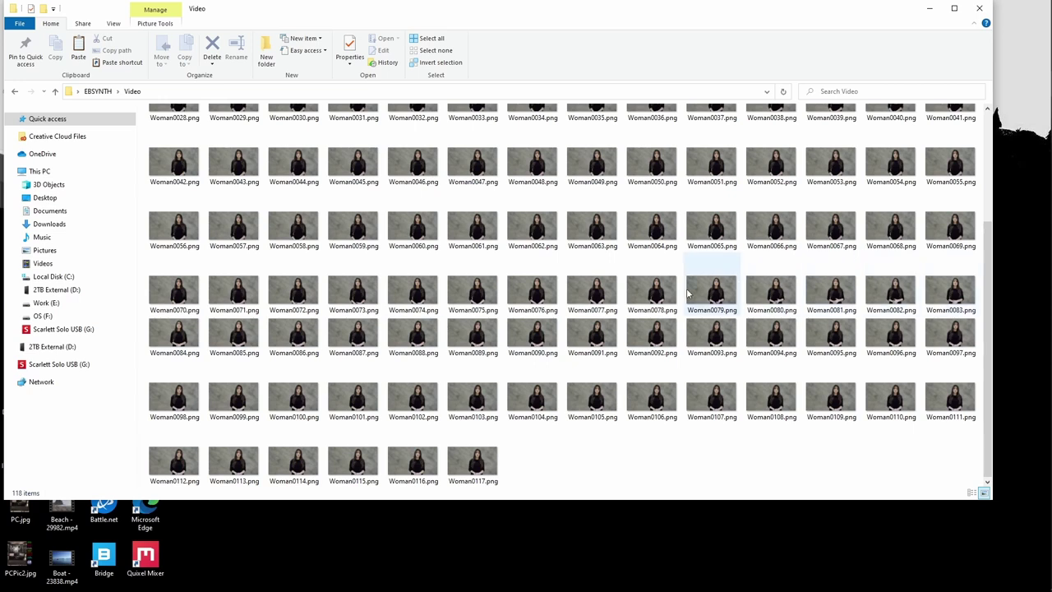
{"action": "scroll", "coordinate": [682, 291], "scroll_direction": "up", "scroll_amount": 3}
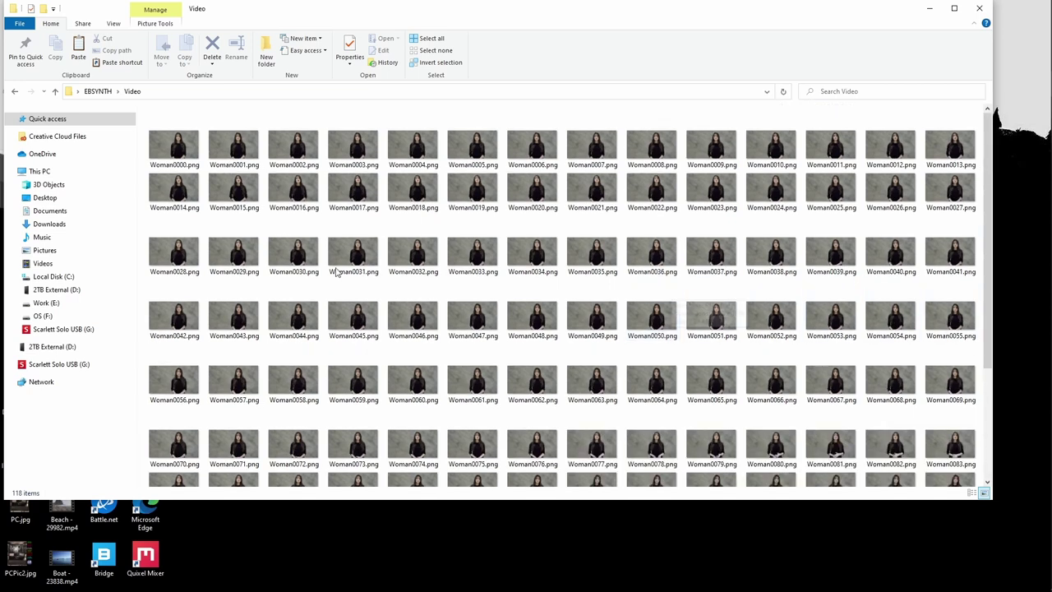
{"action": "left_click", "coordinate": [174, 149]}
Replace the Woman0082.png keyframe in the Keys folder with the copied Woman0000.png.
{"action": "left_click", "coordinate": [98, 92]}
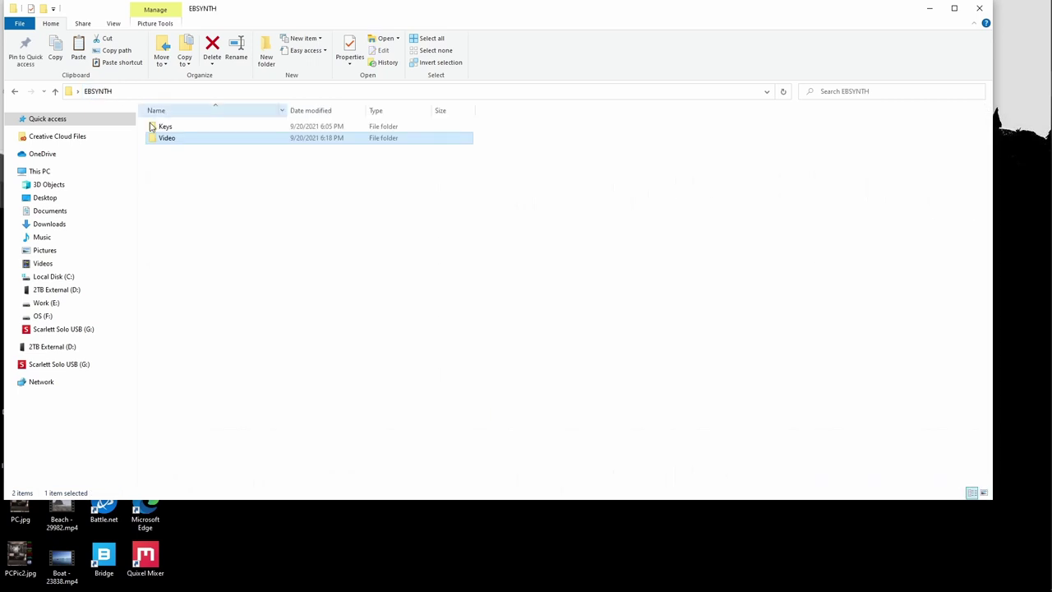
{"action": "double_click", "coordinate": [163, 125]}
{"action": "left_click", "coordinate": [184, 153]}
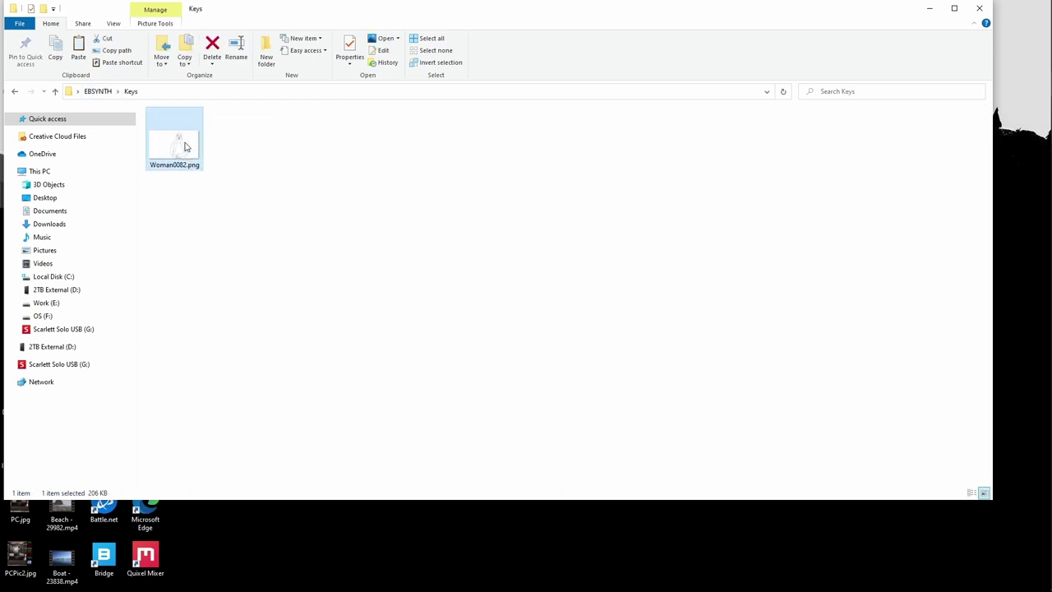
{"action": "key", "text": "Delete"}
{"action": "key", "text": "ctrl+v"}
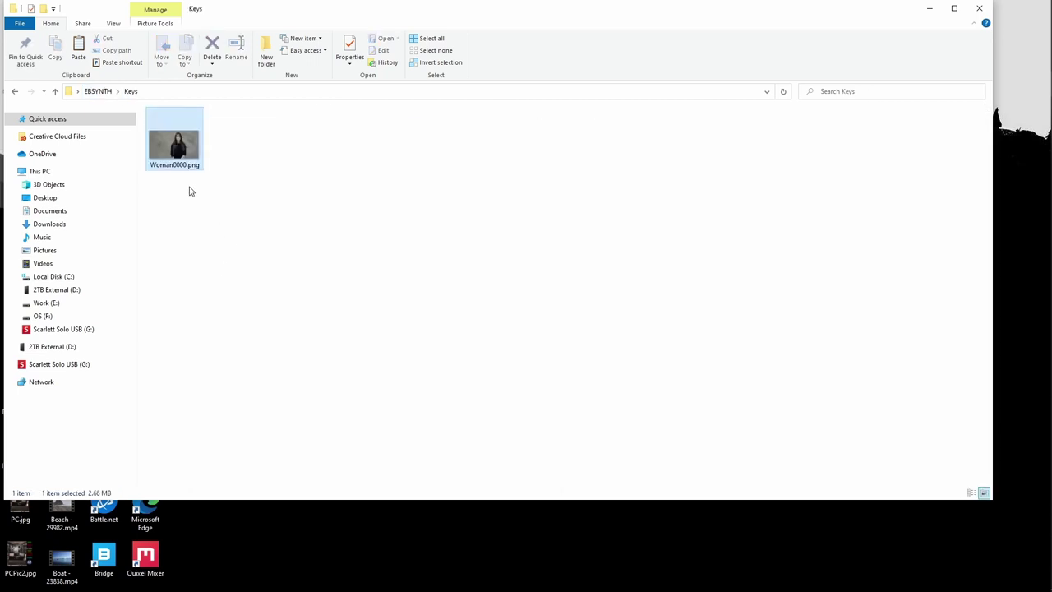
View Woman0082.png and Woman0081.png from the Video folder to compare the face and hand pose for a second keyframe.
{"action": "left_click", "coordinate": [101, 91]}
{"action": "double_click", "coordinate": [164, 138]}
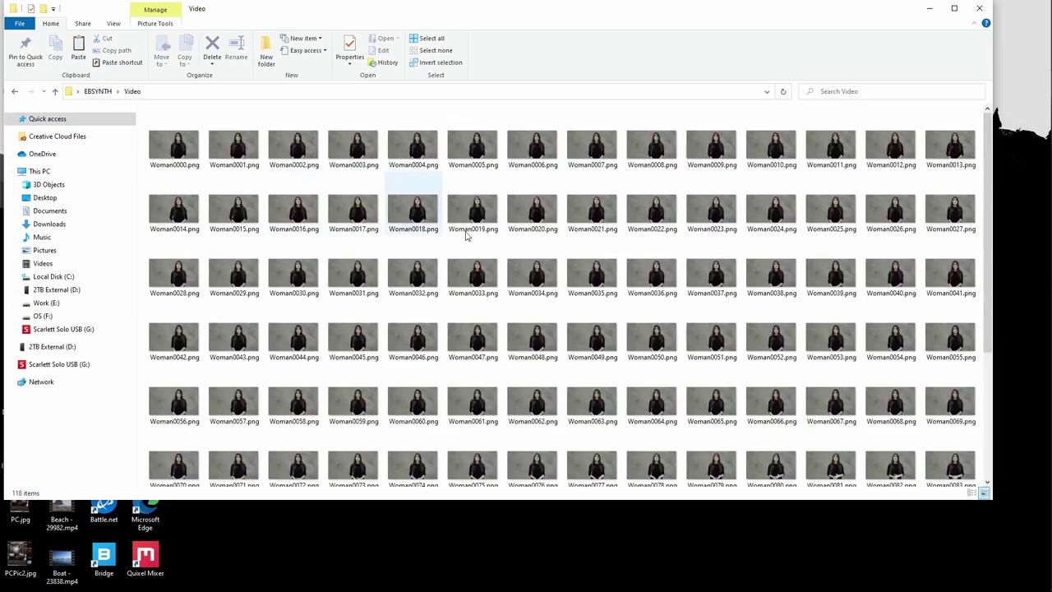
{"action": "scroll", "coordinate": [468, 238], "scroll_direction": "down", "scroll_amount": 5}
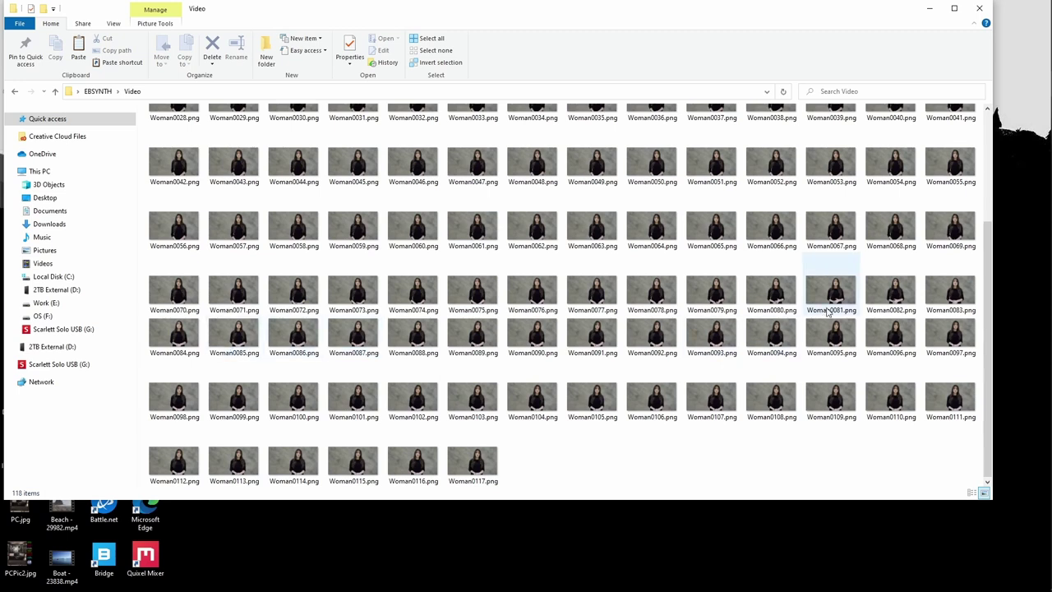
{"action": "double_click", "coordinate": [891, 294]}
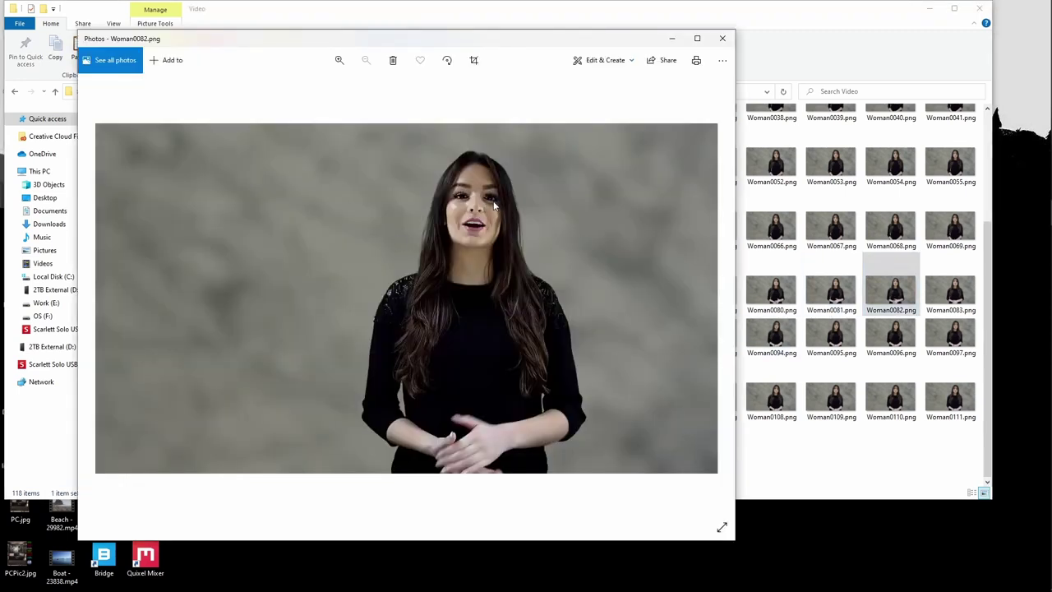
{"action": "left_click", "coordinate": [722, 37]}
{"action": "left_click", "coordinate": [832, 294]}
{"action": "double_click", "coordinate": [832, 294]}
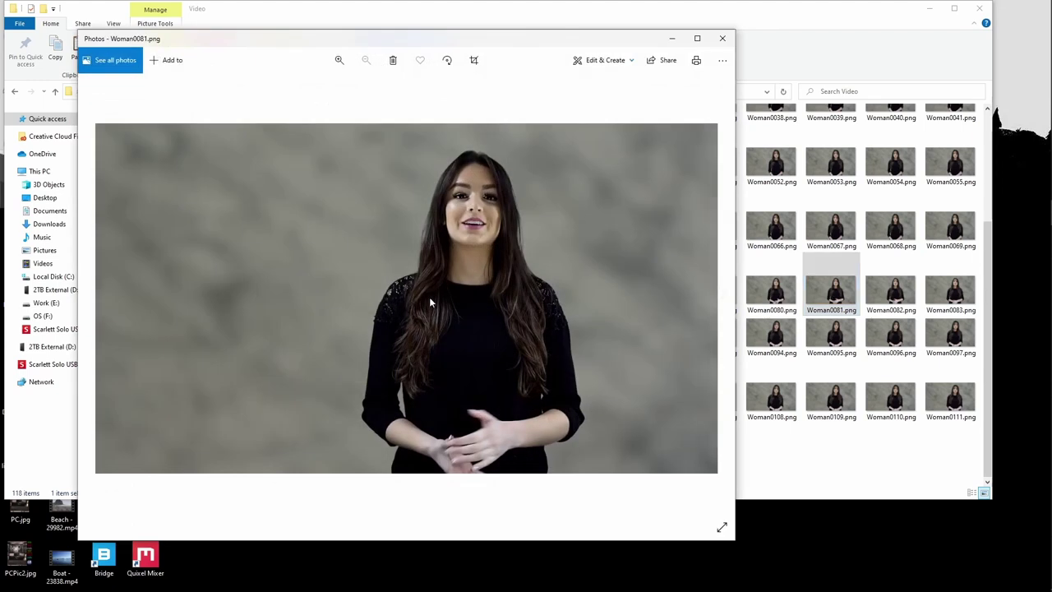
{"action": "left_click", "coordinate": [721, 39]}
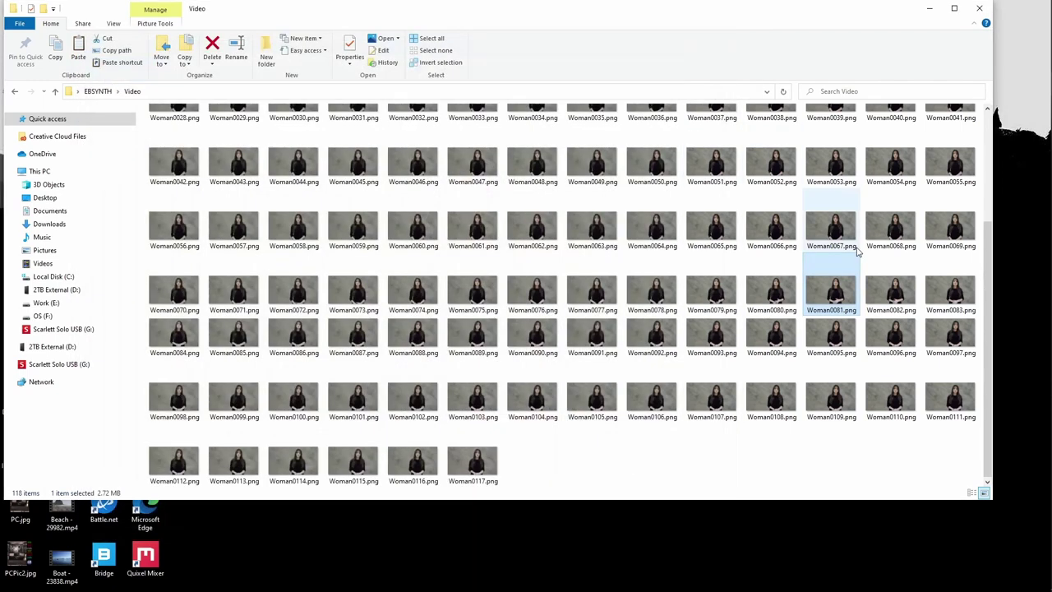
Copy Woman0081.png from the Video folder into the Keys folder.
{"action": "right_click", "coordinate": [826, 292]}
{"action": "left_click", "coordinate": [854, 528]}
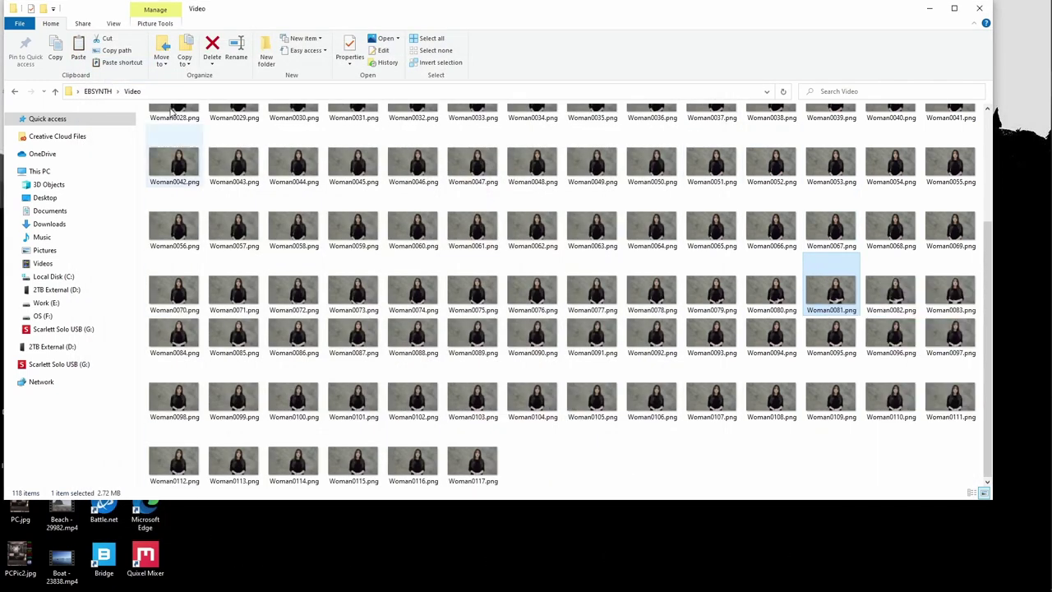
{"action": "left_click", "coordinate": [98, 91]}
{"action": "double_click", "coordinate": [167, 128]}
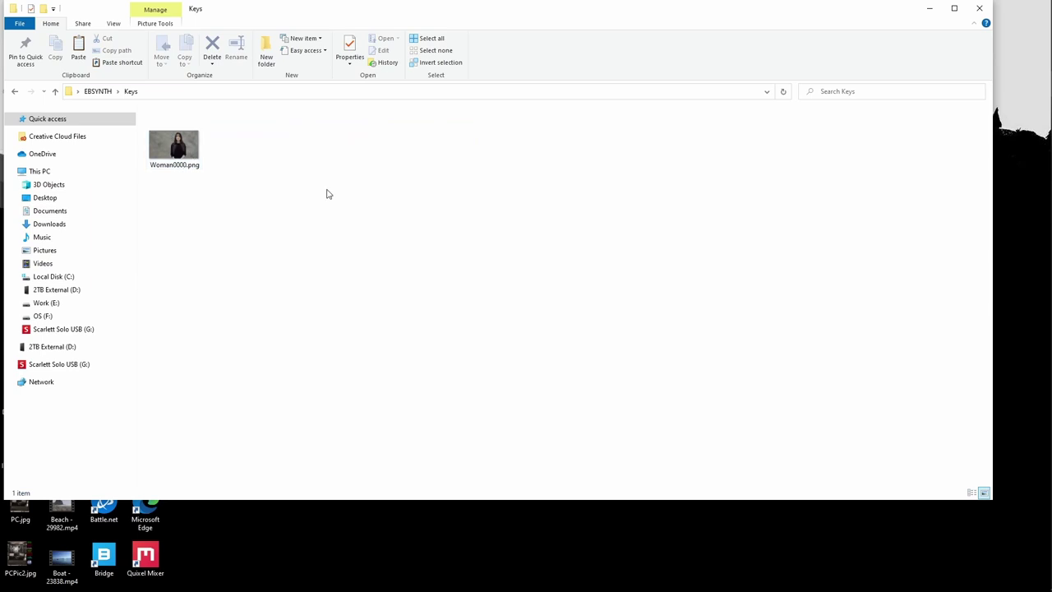
{"action": "key", "text": "ctrl+v"}
Move the Keys window aside, switch to DaVinci Resolve and delete the [0000-0117].png sequence from the Media Pool.
{"action": "left_click_drag", "start_coordinate": [298, 16], "coordinate": [622, 27]}
{"action": "mouse_move", "coordinate": [1039, 250]}
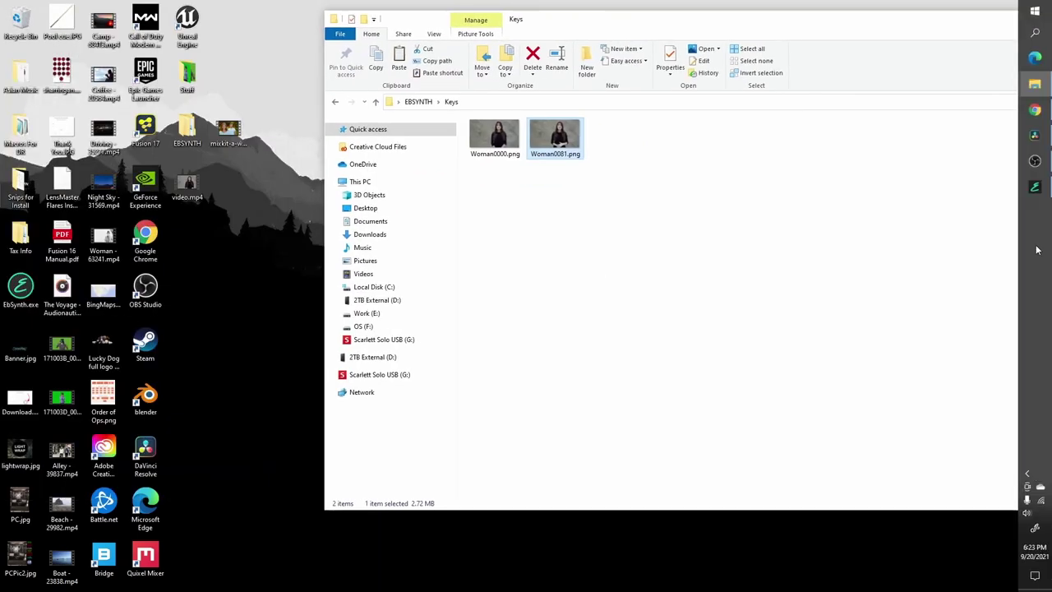
{"action": "left_click", "coordinate": [1034, 136]}
{"action": "left_click", "coordinate": [78, 75]}
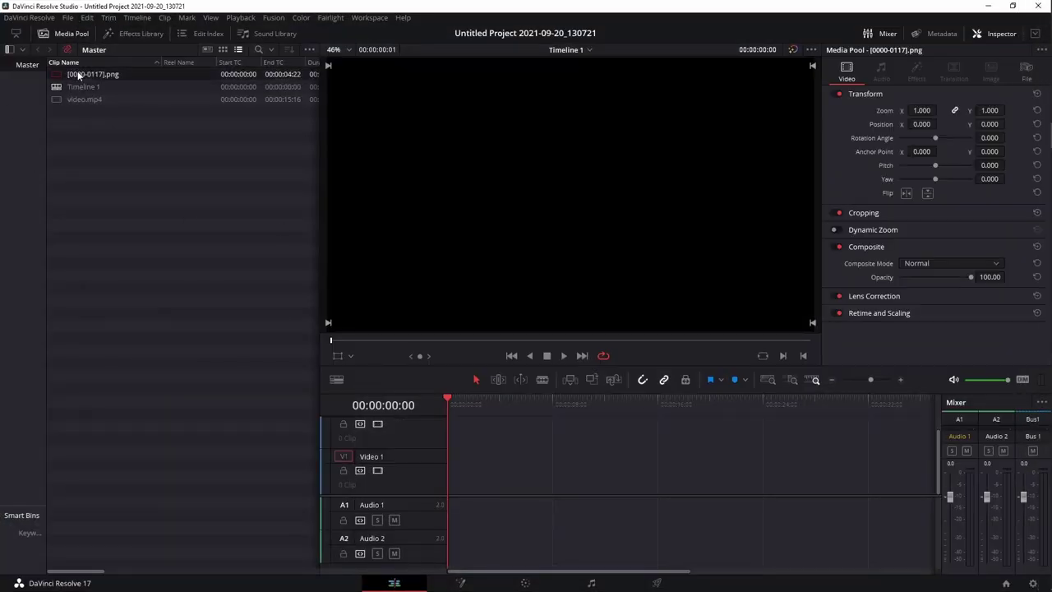
{"action": "key", "text": "Delete"}
Import Woman0000.png and Woman0081.png from the Keys folder into the Media Pool and place both on the Video 1 track.
{"action": "left_click_drag", "start_coordinate": [105, 10], "coordinate": [243, 280]}
{"action": "left_click_drag", "start_coordinate": [611, 206], "coordinate": [489, 130]}
{"action": "left_click_drag", "start_coordinate": [494, 138], "coordinate": [222, 450]}
{"action": "double_click", "coordinate": [255, 276]}
{"action": "left_click_drag", "start_coordinate": [62, 104], "coordinate": [450, 502]}
{"action": "mouse_move", "coordinate": [513, 477]}
{"action": "left_mouse_down"}
{"action": "mouse_move", "coordinate": [477, 477]}
{"action": "mouse_move", "coordinate": [523, 486]}
{"action": "left_mouse_up"}
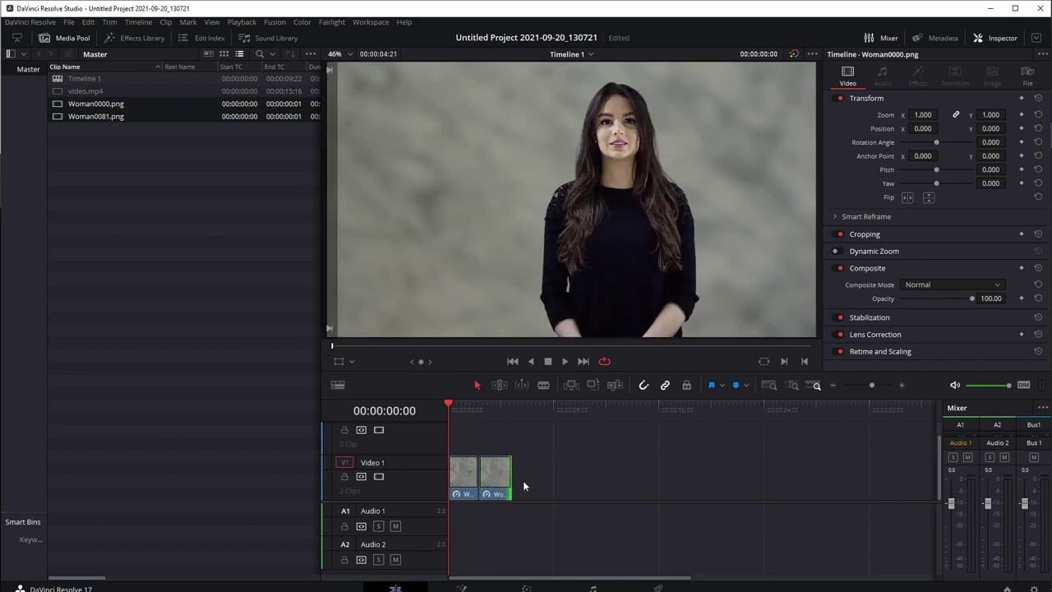
Open the Woman0000.png clip in Fusion and connect a Background node to MediaOut1 in place of MediaIn1.
{"action": "left_click", "coordinate": [459, 406]}
{"action": "left_click", "coordinate": [461, 587]}
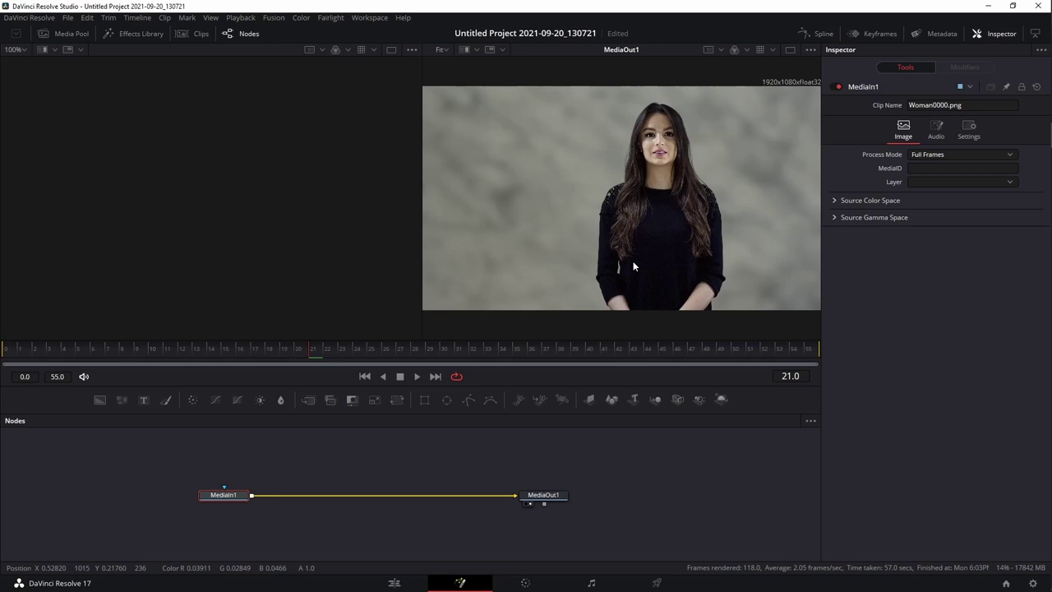
{"action": "left_click_drag", "start_coordinate": [421, 479], "coordinate": [419, 496]}
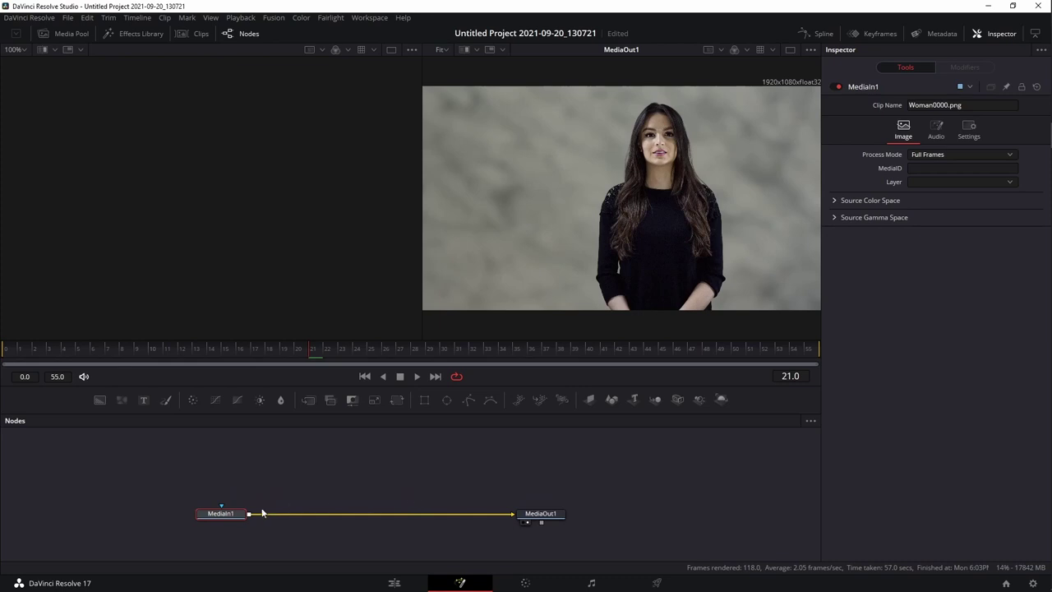
{"action": "left_click_drag", "start_coordinate": [223, 514], "coordinate": [128, 514]}
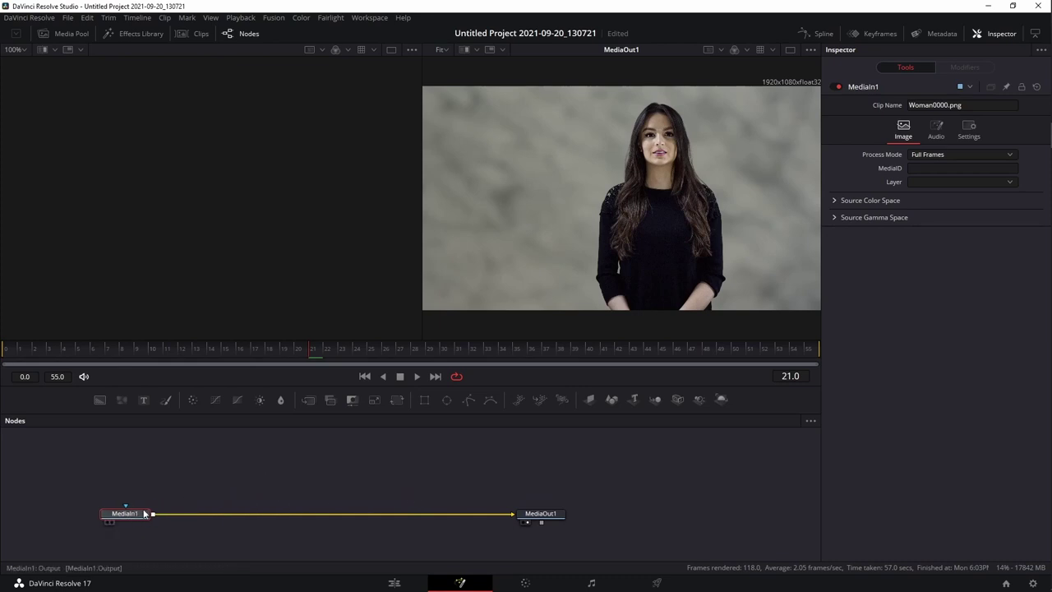
{"action": "left_click_drag", "start_coordinate": [514, 515], "coordinate": [220, 471]}
{"action": "left_click_drag", "start_coordinate": [116, 431], "coordinate": [526, 514]}
{"action": "left_click_drag", "start_coordinate": [99, 492], "coordinate": [99, 515]}
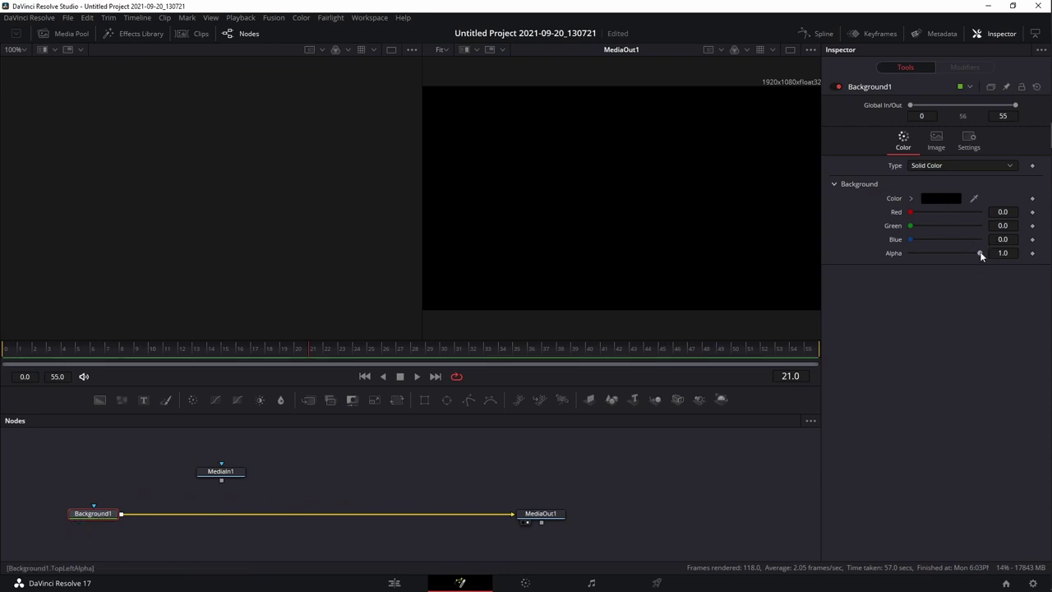
Make the Background1 node fully transparent and merge MediaIn1 over it.
{"action": "left_click_drag", "start_coordinate": [980, 253], "coordinate": [861, 252]}
{"action": "left_click_drag", "start_coordinate": [221, 480], "coordinate": [125, 512]}
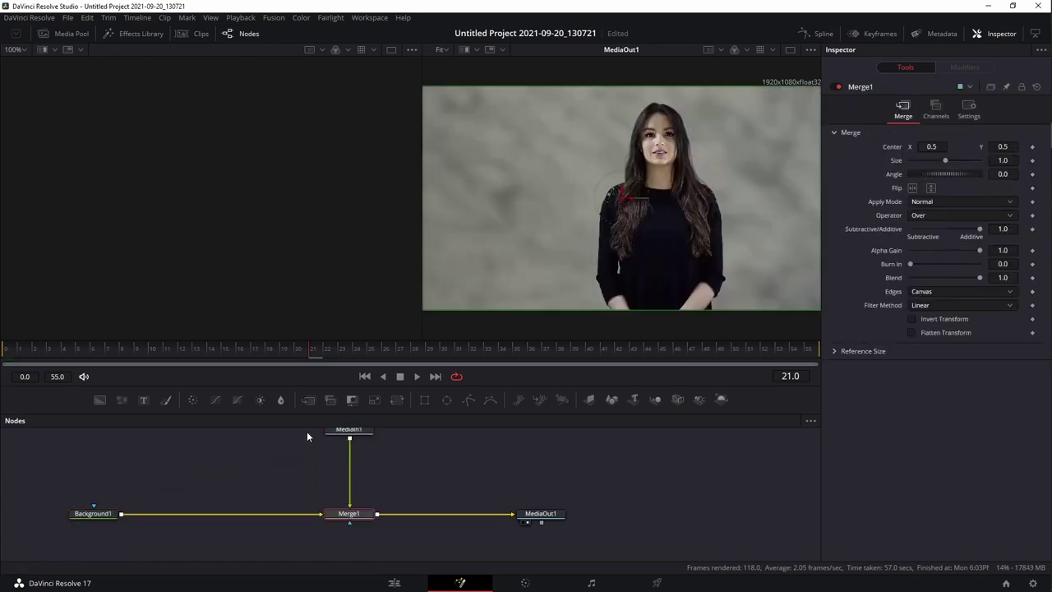
Rearrange the nodes so Merge1 sits beside MediaOut1 with free space between it and Background1.
{"action": "left_click_drag", "start_coordinate": [313, 446], "coordinate": [488, 513]}
{"action": "left_click_drag", "start_coordinate": [576, 473], "coordinate": [590, 495]}
{"action": "left_click_drag", "start_coordinate": [108, 534], "coordinate": [75, 535]}
Add a Background node masked by a new Polygon node and merge it between Background1 and Merge1.
{"action": "left_click", "coordinate": [216, 488]}
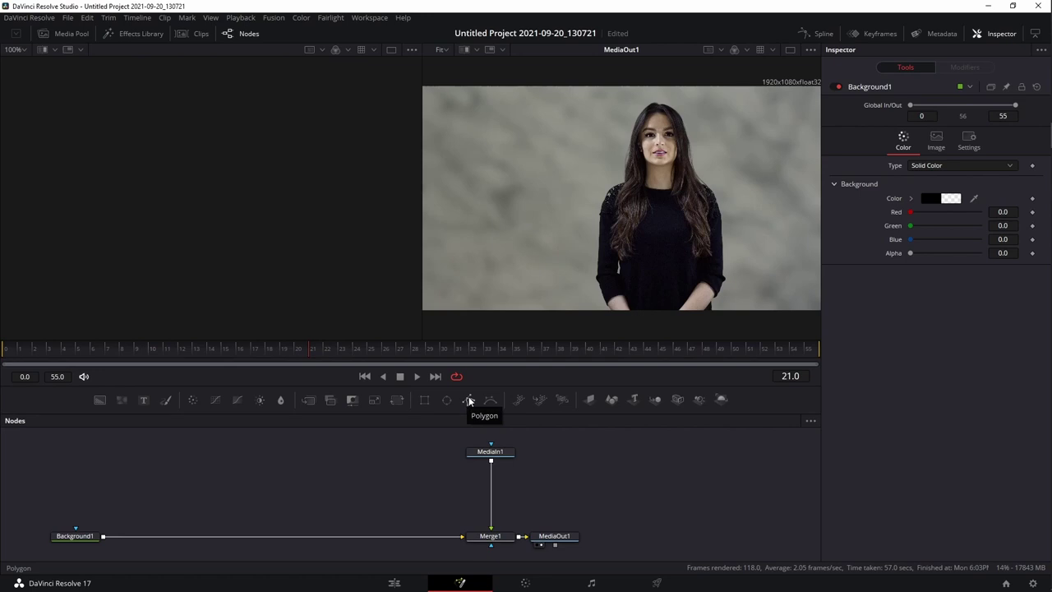
{"action": "left_click_drag", "start_coordinate": [470, 400], "coordinate": [199, 457]}
{"action": "left_click_drag", "start_coordinate": [99, 400], "coordinate": [203, 487]}
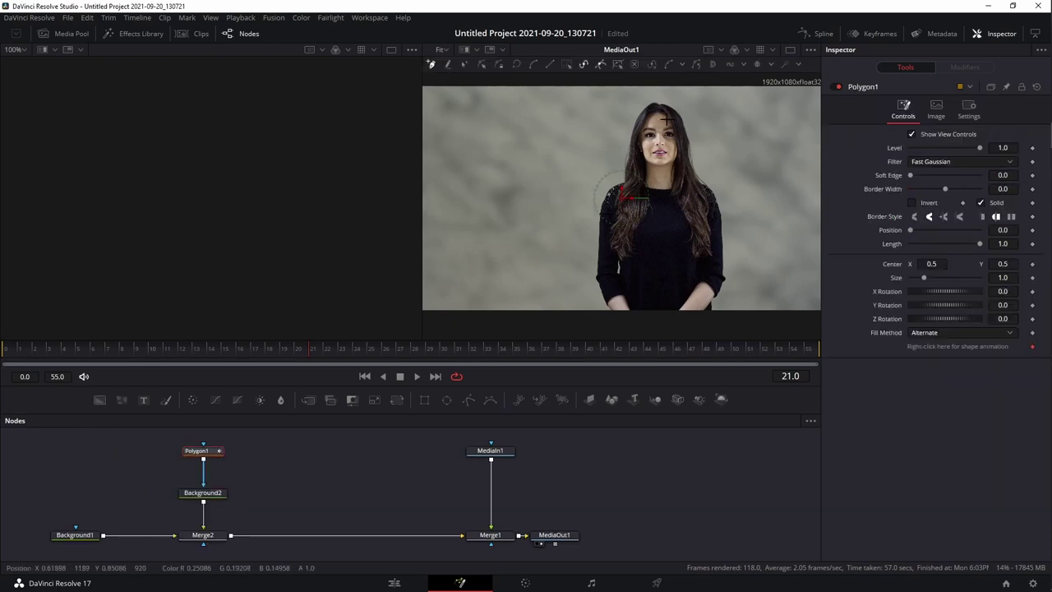
Start the Polygon1 outline below the frame edge at the woman's right forearm, trace to her cuff, and show Merge2 in the other viewer.
{"action": "scroll", "coordinate": [662, 118], "scroll_direction": "up", "scroll_amount": 5}
{"action": "left_click_drag", "start_coordinate": [662, 118], "coordinate": [637, 171]}
{"action": "left_click_drag", "start_coordinate": [630, 286], "coordinate": [587, 82]}
{"action": "left_click_drag", "start_coordinate": [579, 319], "coordinate": [620, 216]}
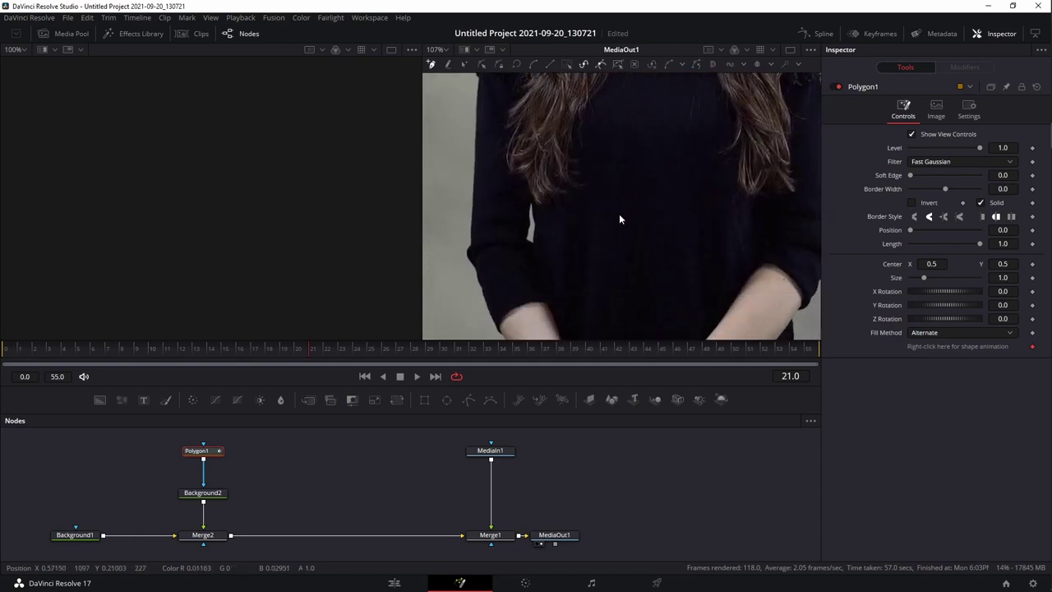
{"action": "scroll", "coordinate": [621, 219], "scroll_direction": "down", "scroll_amount": 3}
{"action": "left_click", "coordinate": [566, 282]}
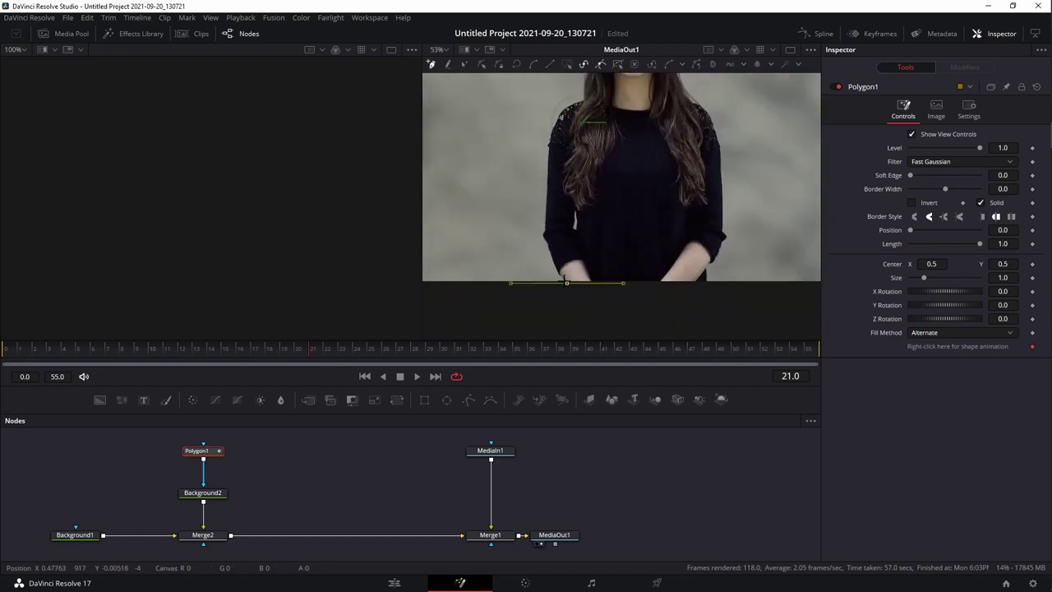
{"action": "left_click", "coordinate": [562, 273]}
{"action": "scroll", "coordinate": [555, 266], "scroll_direction": "up", "scroll_amount": 5}
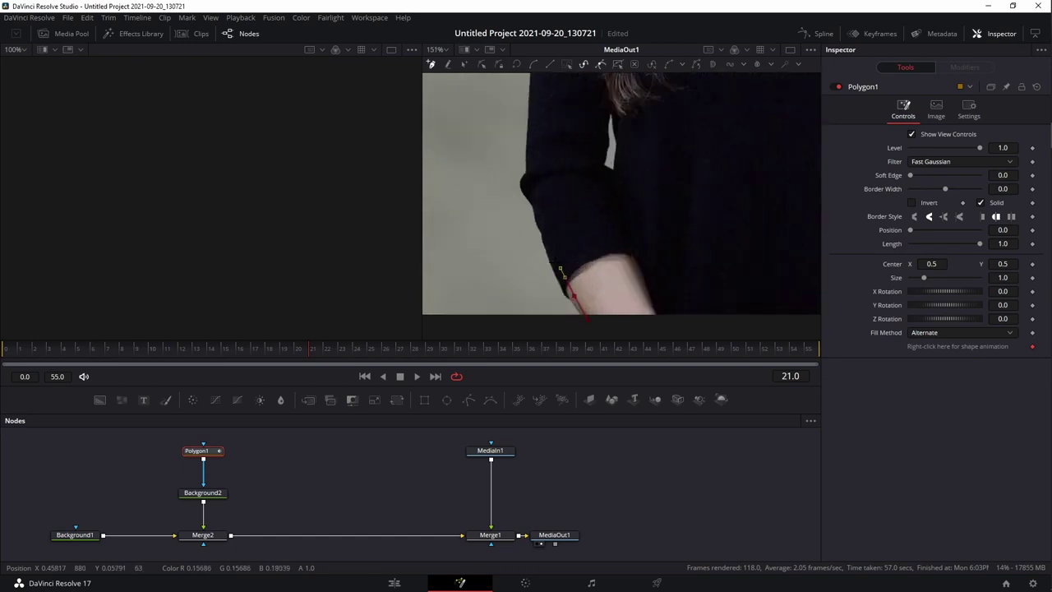
{"action": "left_click_drag", "start_coordinate": [561, 269], "coordinate": [566, 295]}
{"action": "left_click", "coordinate": [568, 302]}
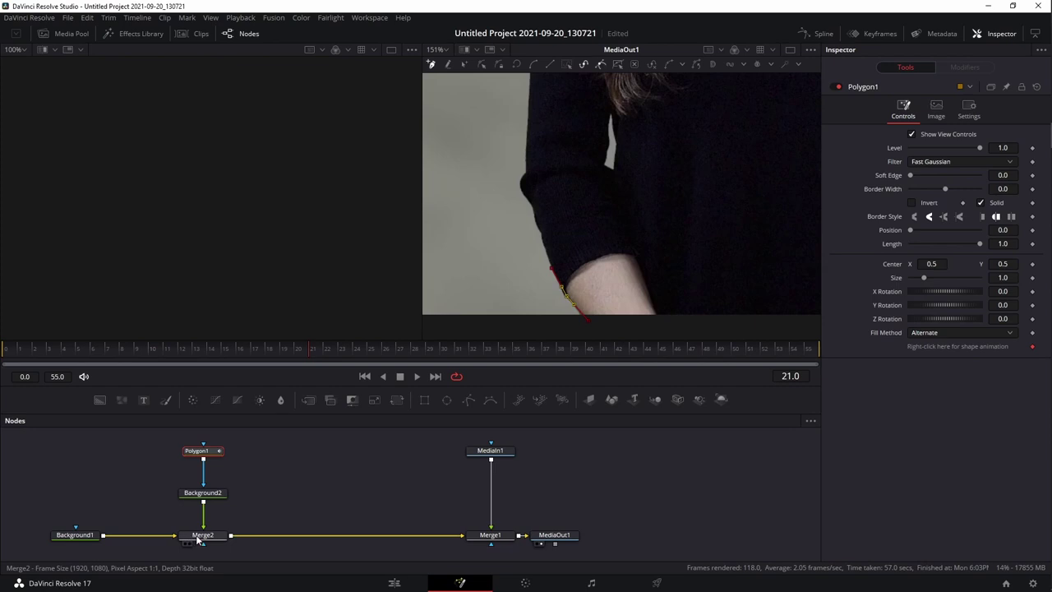
{"action": "left_click_drag", "start_coordinate": [205, 535], "coordinate": [218, 174]}
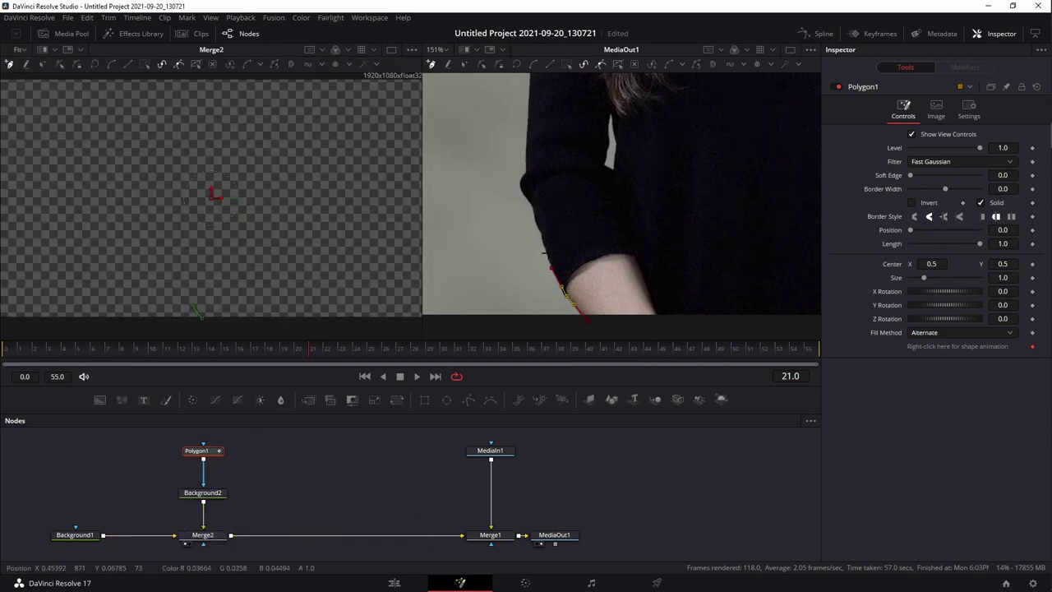
Trace Polygon1 up the outer edge of the woman's right sleeve to the start of the lace.
{"action": "left_click", "coordinate": [540, 237]}
{"action": "left_click", "coordinate": [538, 230]}
{"action": "left_click", "coordinate": [536, 224]}
{"action": "left_click", "coordinate": [534, 217]}
{"action": "left_click", "coordinate": [523, 194]}
{"action": "left_click", "coordinate": [525, 150]}
{"action": "scroll", "coordinate": [519, 268], "scroll_direction": "up", "scroll_amount": 2}
{"action": "left_click", "coordinate": [528, 166]}
{"action": "left_click", "coordinate": [530, 107]}
{"action": "left_click_drag", "start_coordinate": [540, 112], "coordinate": [580, 245]}
{"action": "left_click", "coordinate": [568, 240]}
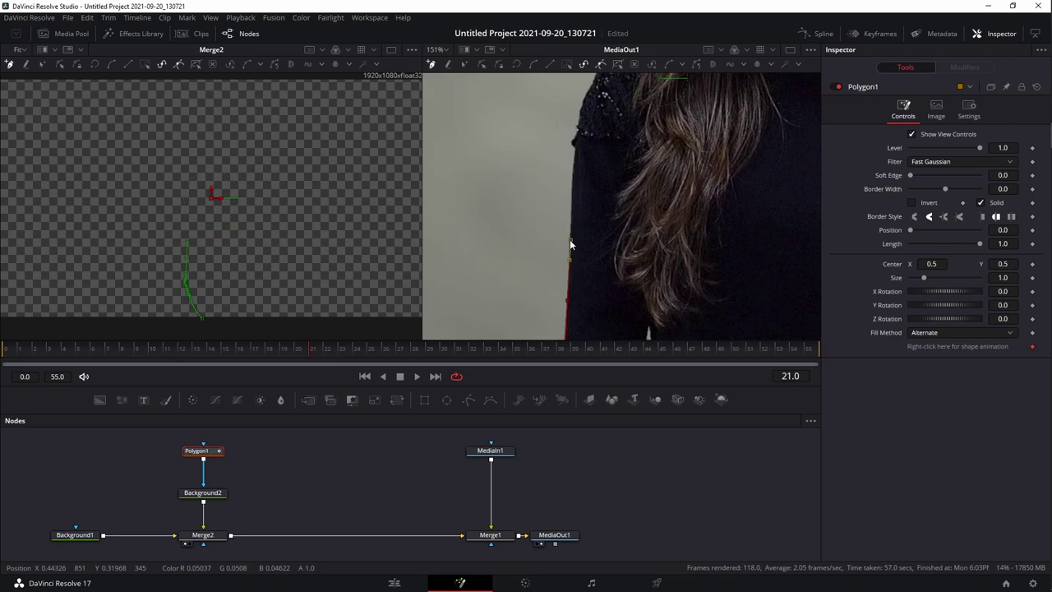
{"action": "left_click", "coordinate": [568, 191]}
{"action": "left_click", "coordinate": [573, 149]}
Continue Polygon1 with closely spaced points along the lower lace edge of the woman's right shoulder.
{"action": "scroll", "coordinate": [576, 151], "scroll_direction": "up", "scroll_amount": 5}
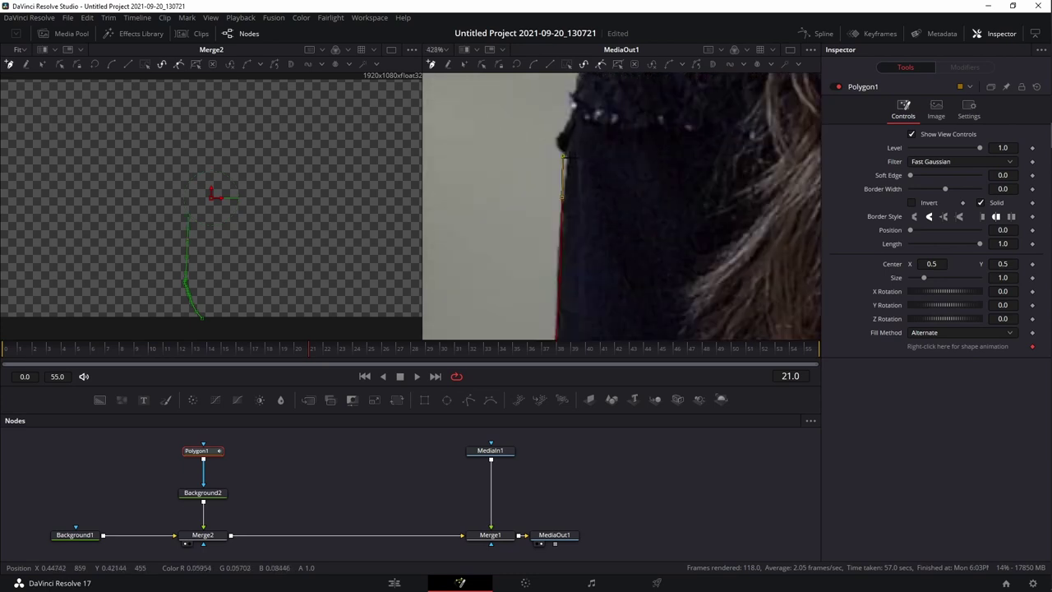
{"action": "left_click", "coordinate": [566, 152]}
{"action": "left_click", "coordinate": [560, 147]}
{"action": "left_click", "coordinate": [558, 134]}
{"action": "left_click", "coordinate": [563, 125]}
{"action": "left_click", "coordinate": [571, 109]}
{"action": "left_click_drag", "start_coordinate": [594, 117], "coordinate": [567, 272]}
{"action": "left_click", "coordinate": [547, 244]}
{"action": "left_click", "coordinate": [552, 222]}
{"action": "left_click", "coordinate": [552, 207]}
{"action": "left_click", "coordinate": [559, 194]}
{"action": "left_click", "coordinate": [561, 181]}
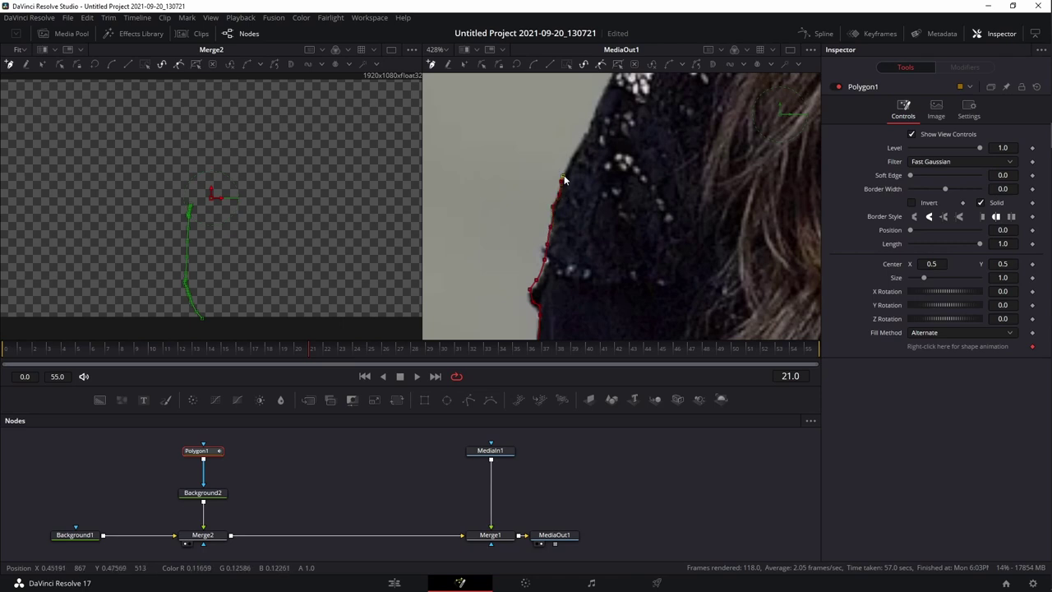
{"action": "left_click", "coordinate": [584, 133]}
{"action": "left_click_drag", "start_coordinate": [587, 124], "coordinate": [557, 238]}
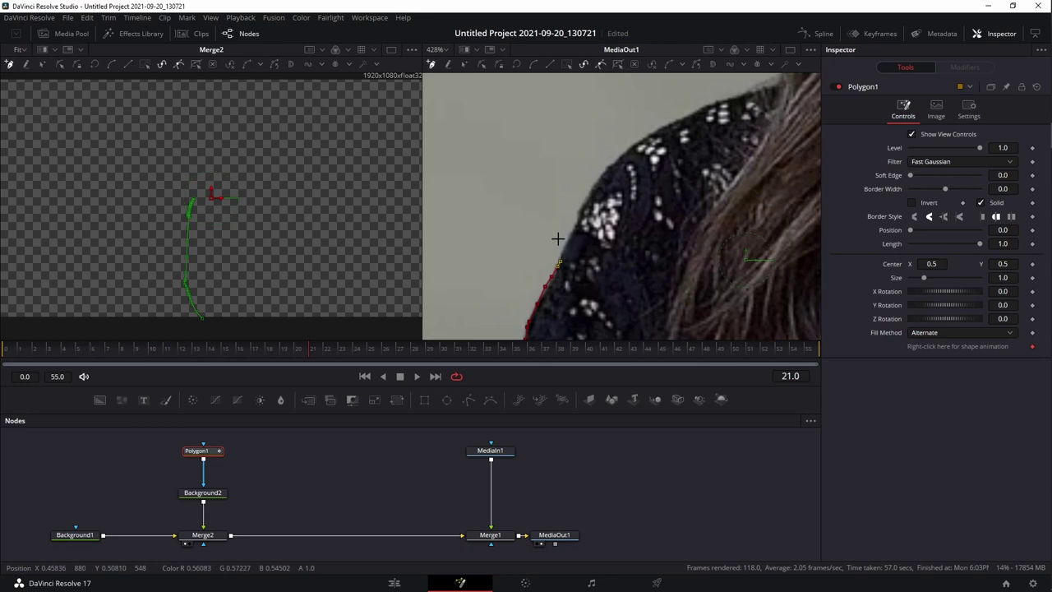
Trace Polygon1 over the curve of the woman's right shoulder until it meets her hair.
{"action": "left_click", "coordinate": [567, 239]}
{"action": "left_click", "coordinate": [579, 212]}
{"action": "left_click", "coordinate": [590, 194]}
{"action": "left_click", "coordinate": [604, 172]}
{"action": "left_click", "coordinate": [622, 157]}
{"action": "left_click", "coordinate": [647, 140]}
{"action": "left_click_drag", "start_coordinate": [648, 144], "coordinate": [530, 265]}
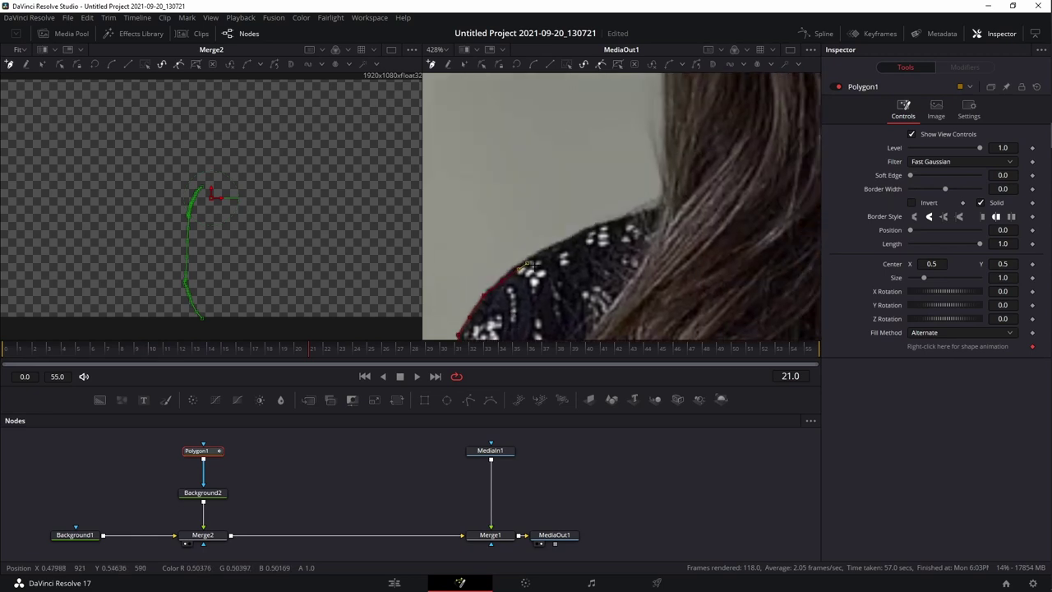
{"action": "left_click", "coordinate": [606, 220]}
{"action": "left_click", "coordinate": [637, 212]}
{"action": "left_click", "coordinate": [653, 210]}
{"action": "left_click", "coordinate": [666, 207]}
Trace Polygon1 up the hair on the woman's right side to the top of her head.
{"action": "scroll", "coordinate": [706, 214], "scroll_direction": "down", "scroll_amount": 8}
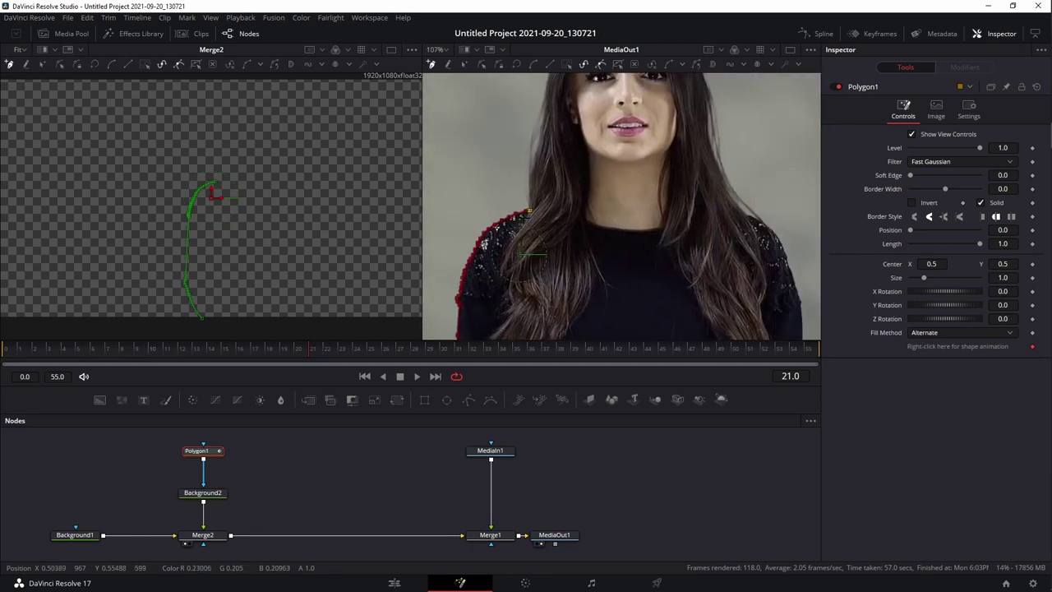
{"action": "left_click_drag", "start_coordinate": [580, 232], "coordinate": [563, 274]}
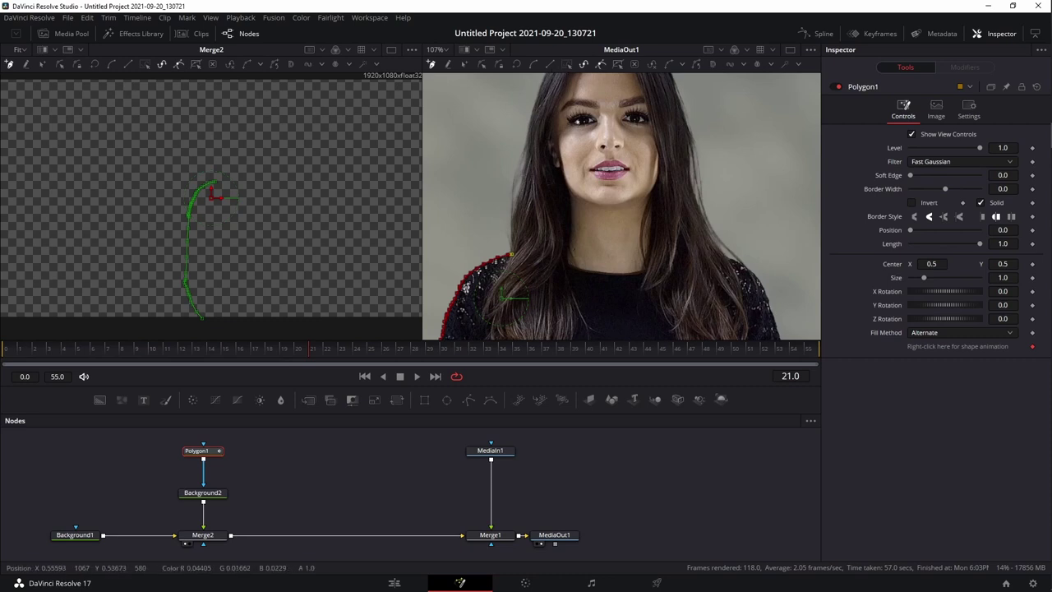
{"action": "scroll", "coordinate": [622, 206], "scroll_direction": "up", "scroll_amount": 1}
{"action": "mouse_move", "coordinate": [503, 247]}
{"action": "left_mouse_down"}
{"action": "mouse_move", "coordinate": [529, 115]}
{"action": "mouse_move", "coordinate": [447, 289]}
{"action": "left_mouse_up"}
{"action": "left_click", "coordinate": [534, 91]}
{"action": "left_click", "coordinate": [457, 267]}
{"action": "left_click", "coordinate": [476, 248]}
{"action": "left_click", "coordinate": [492, 238]}
{"action": "left_click", "coordinate": [501, 236]}
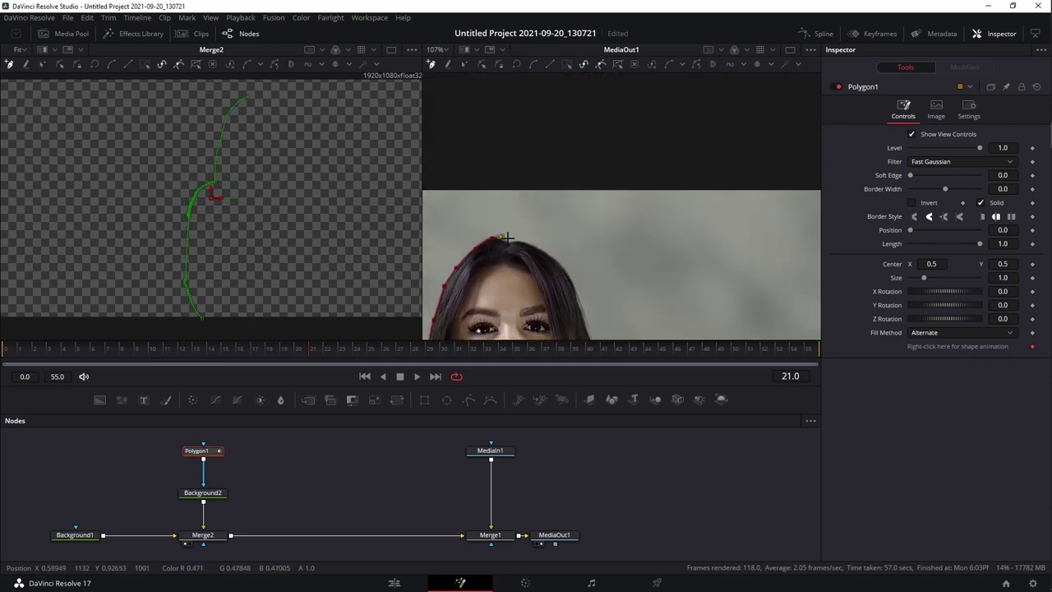
Trace Polygon1 from the top of the head down the hair and over the woman's left shoulder.
{"action": "left_click_drag", "start_coordinate": [559, 257], "coordinate": [563, 269]}
{"action": "left_click", "coordinate": [574, 288]}
{"action": "left_click", "coordinate": [584, 308]}
{"action": "mouse_move", "coordinate": [641, 310]}
{"action": "left_mouse_down"}
{"action": "mouse_move", "coordinate": [643, 228]}
{"action": "mouse_move", "coordinate": [595, 265]}
{"action": "mouse_move", "coordinate": [599, 282]}
{"action": "left_mouse_up"}
{"action": "left_click_drag", "start_coordinate": [627, 317], "coordinate": [605, 167]}
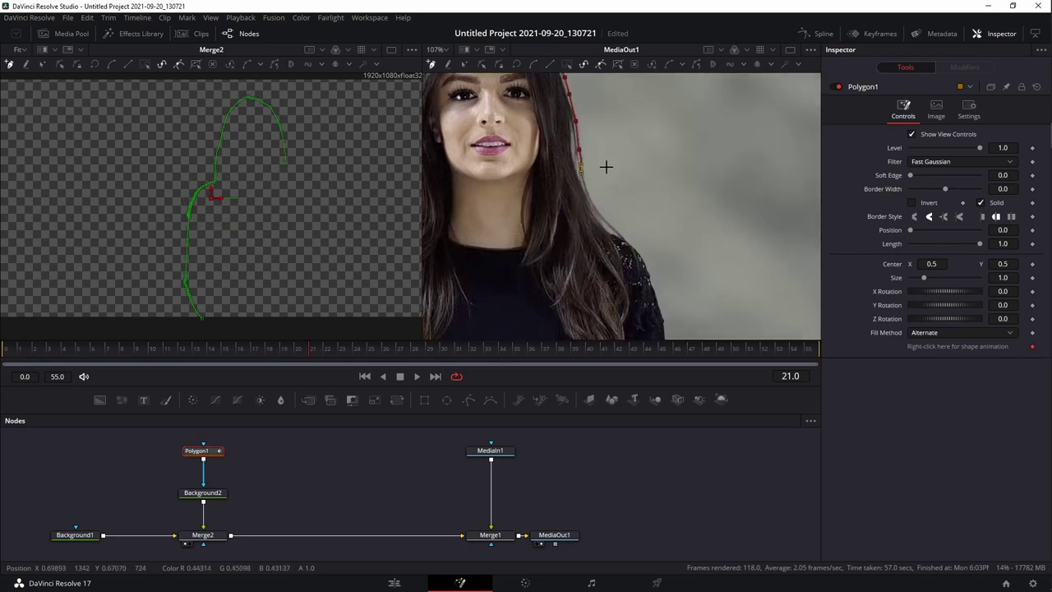
{"action": "left_click", "coordinate": [586, 194]}
{"action": "left_click", "coordinate": [608, 236]}
{"action": "left_click", "coordinate": [645, 256]}
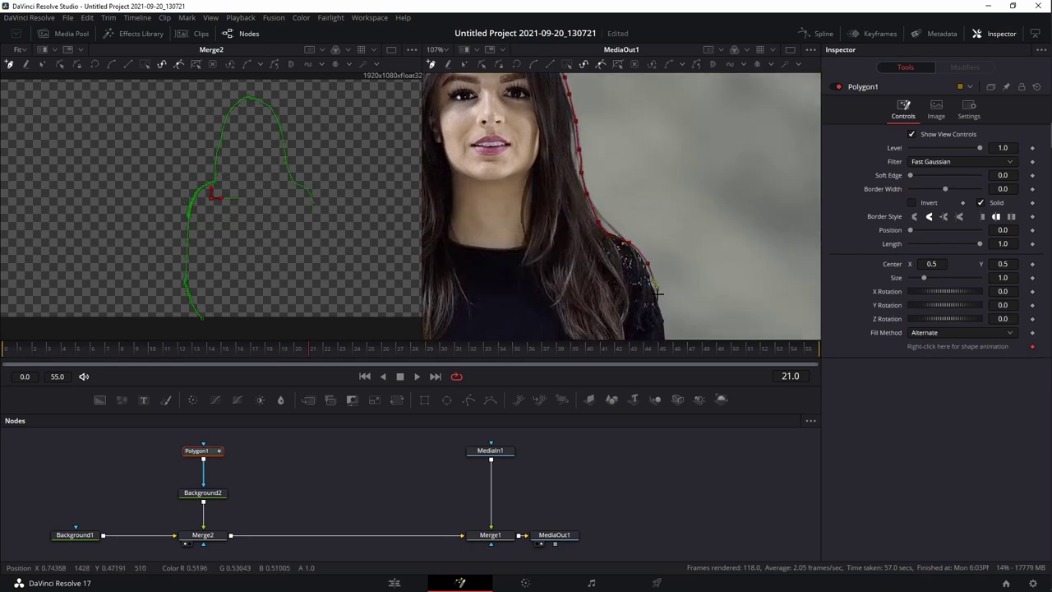
Trace Polygon1 down the outer edge of the woman's left sleeve and around its cuff.
{"action": "left_click_drag", "start_coordinate": [657, 293], "coordinate": [643, 192]}
{"action": "left_click", "coordinate": [633, 169]}
{"action": "scroll", "coordinate": [643, 193], "scroll_direction": "up", "scroll_amount": 2}
{"action": "left_click", "coordinate": [614, 148]}
{"action": "left_click", "coordinate": [643, 226]}
{"action": "left_click_drag", "start_coordinate": [646, 271], "coordinate": [622, 193]}
{"action": "left_click", "coordinate": [621, 289]}
{"action": "left_click", "coordinate": [607, 278]}
{"action": "mouse_move", "coordinate": [622, 290]}
{"action": "left_mouse_down"}
{"action": "mouse_move", "coordinate": [602, 193]}
{"action": "mouse_move", "coordinate": [624, 222]}
{"action": "mouse_move", "coordinate": [630, 115]}
{"action": "left_mouse_up"}
{"action": "left_click", "coordinate": [637, 138]}
{"action": "left_click", "coordinate": [621, 205]}
{"action": "mouse_move", "coordinate": [604, 266]}
{"action": "left_mouse_down"}
{"action": "mouse_move", "coordinate": [669, 159]}
{"action": "mouse_move", "coordinate": [601, 208]}
{"action": "left_mouse_up"}
{"action": "left_click", "coordinate": [655, 195]}
{"action": "left_click", "coordinate": [630, 236]}
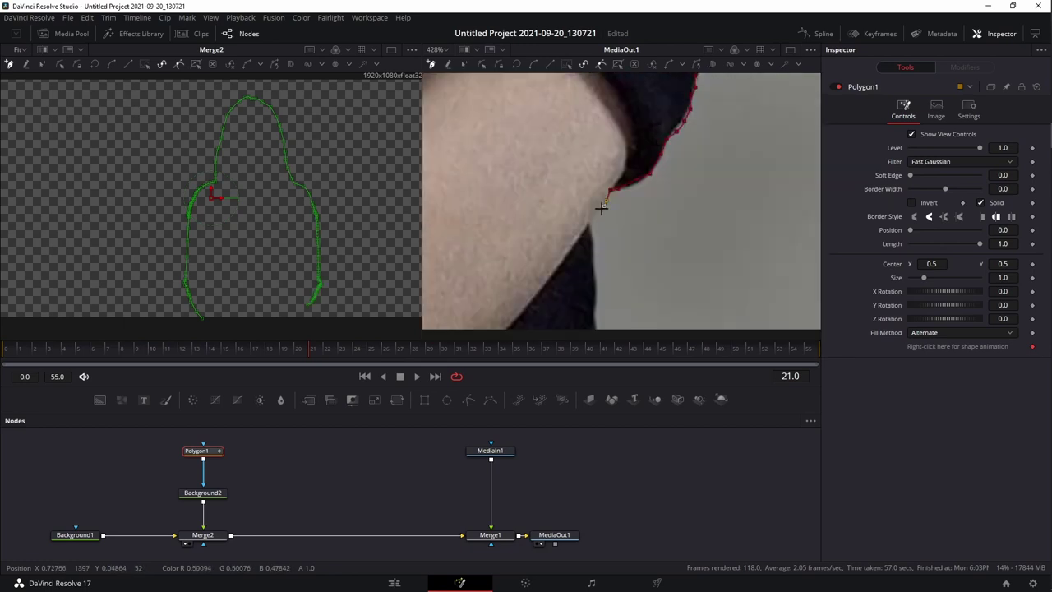
Extend Polygon1 past the left forearm to the frame's lower edge, close it at its starting point and save the project.
{"action": "left_click", "coordinate": [610, 197]}
{"action": "left_click", "coordinate": [588, 264]}
{"action": "left_click", "coordinate": [594, 316]}
{"action": "left_click_drag", "start_coordinate": [594, 316], "coordinate": [676, 206]}
{"action": "scroll", "coordinate": [679, 206], "scroll_direction": "down", "scroll_amount": 8}
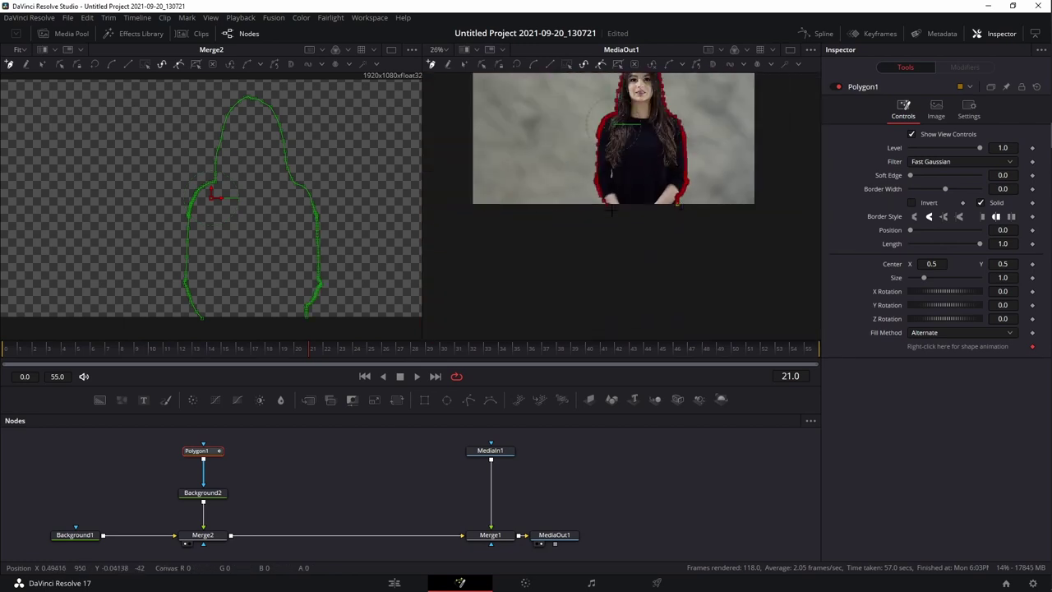
{"action": "scroll", "coordinate": [616, 209], "scroll_direction": "up", "scroll_amount": 6}
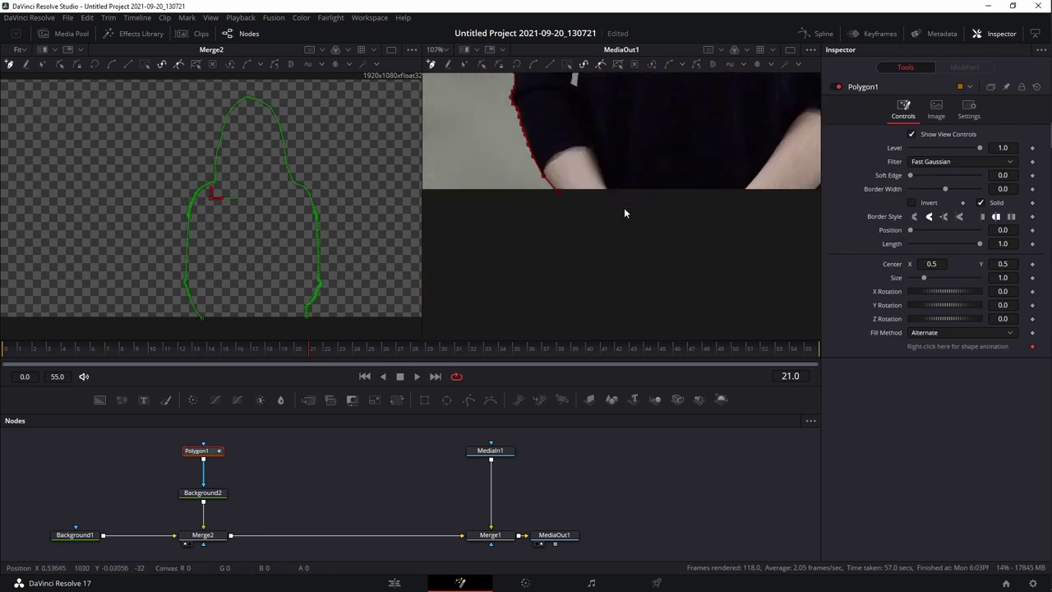
{"action": "left_click", "coordinate": [559, 194]}
{"action": "scroll", "coordinate": [612, 251], "scroll_direction": "up", "scroll_amount": 4}
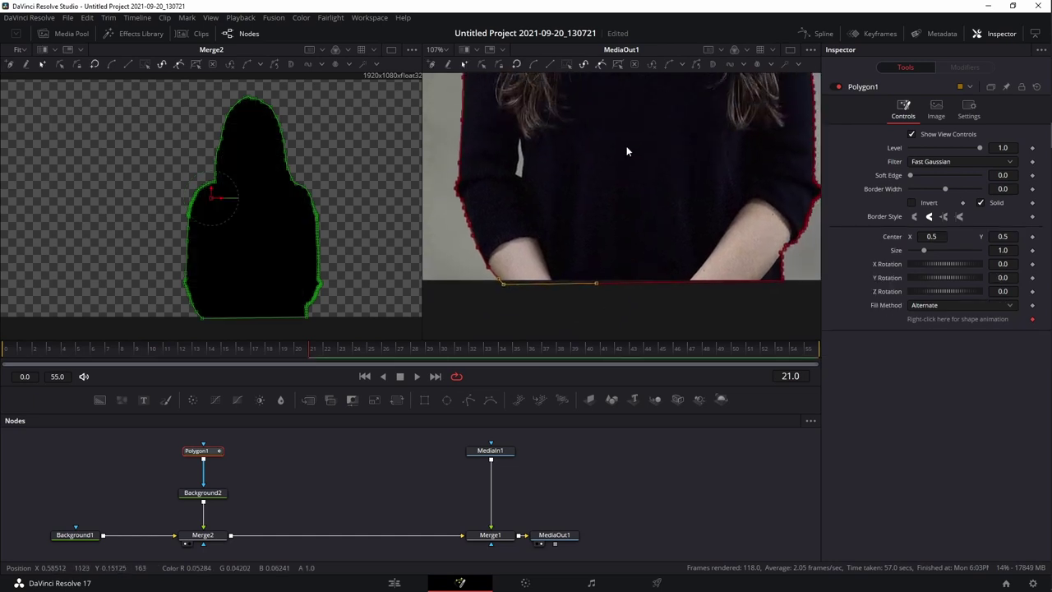
{"action": "scroll", "coordinate": [626, 151], "scroll_direction": "down", "scroll_amount": 5}
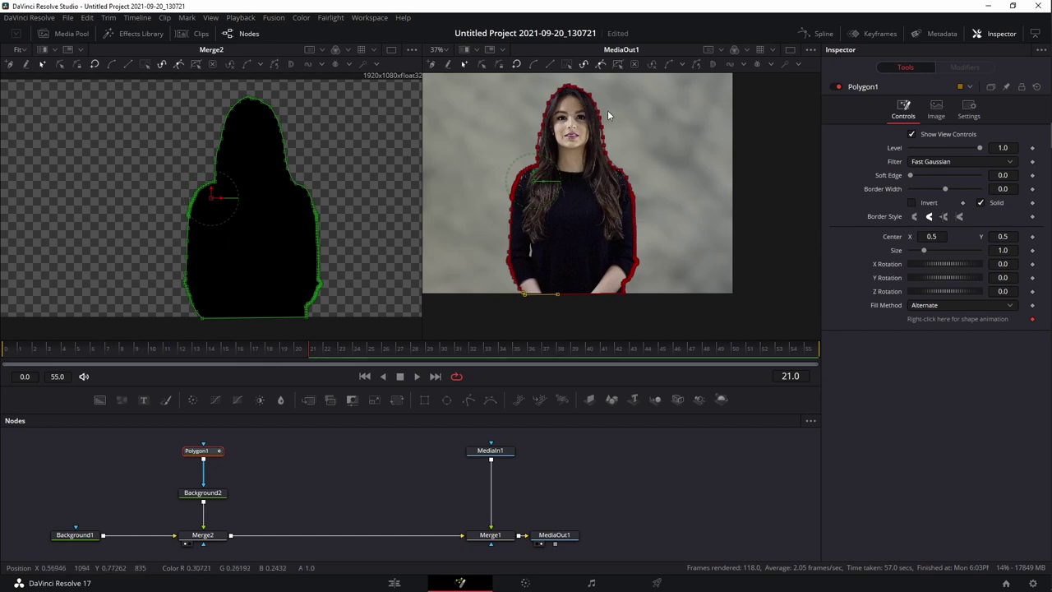
{"action": "key", "text": "ctrl+s"}
Insert a copy of Polygon1 between Polygon1 and Background2.
{"action": "left_click_drag", "start_coordinate": [386, 219], "coordinate": [402, 184]}
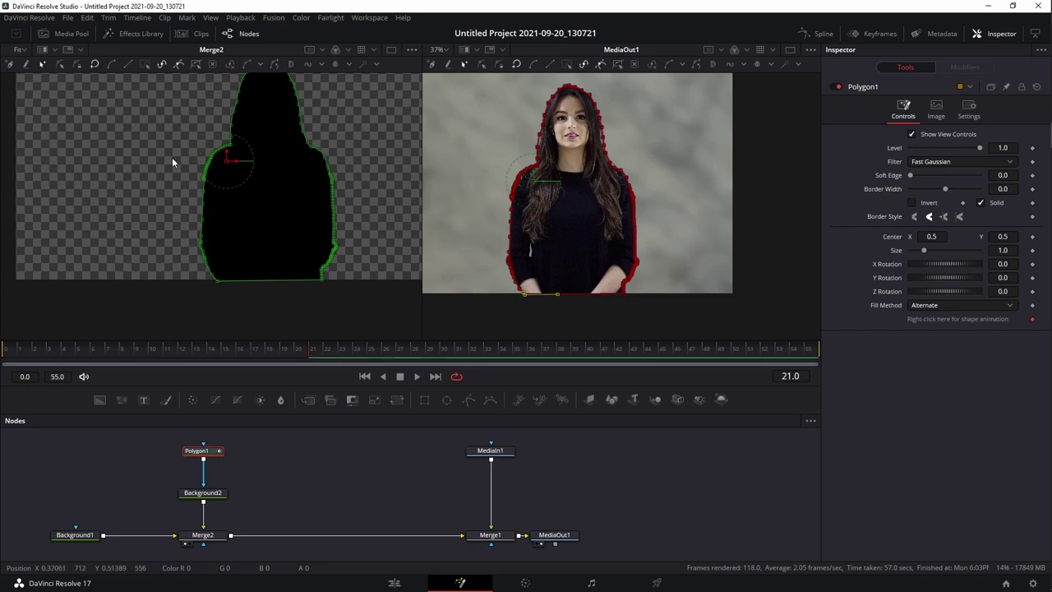
{"action": "left_click_drag", "start_coordinate": [206, 456], "coordinate": [253, 471]}
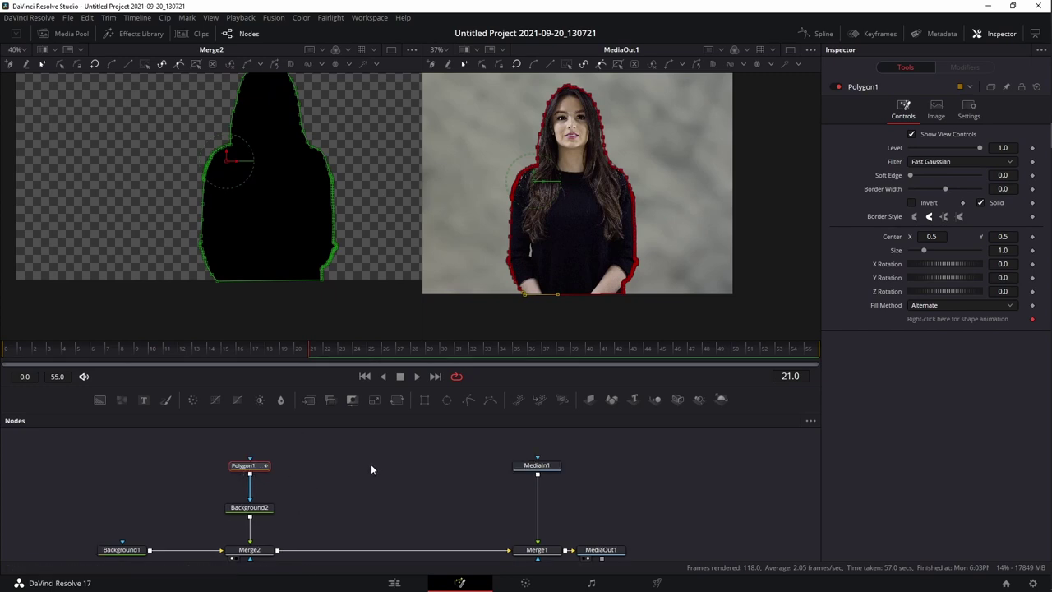
{"action": "key", "text": "ctrl+v"}
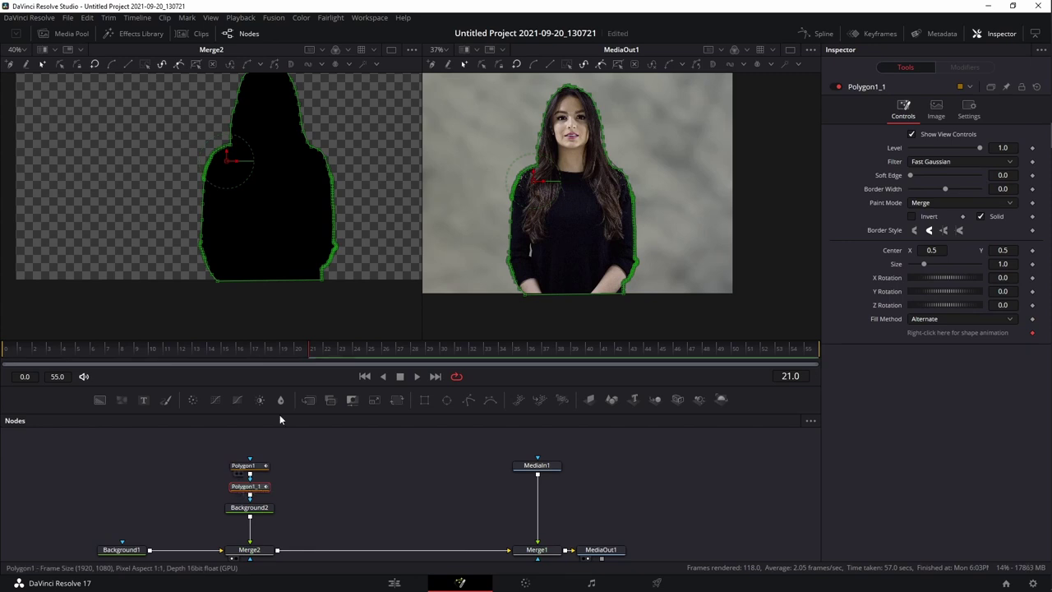
Delete the head and hair points from Polygon1_1, leaving only the body outline.
{"action": "left_click_drag", "start_coordinate": [286, 169], "coordinate": [295, 195]}
{"action": "left_click_drag", "start_coordinate": [211, 79], "coordinate": [363, 164]}
{"action": "key", "text": "Delete"}
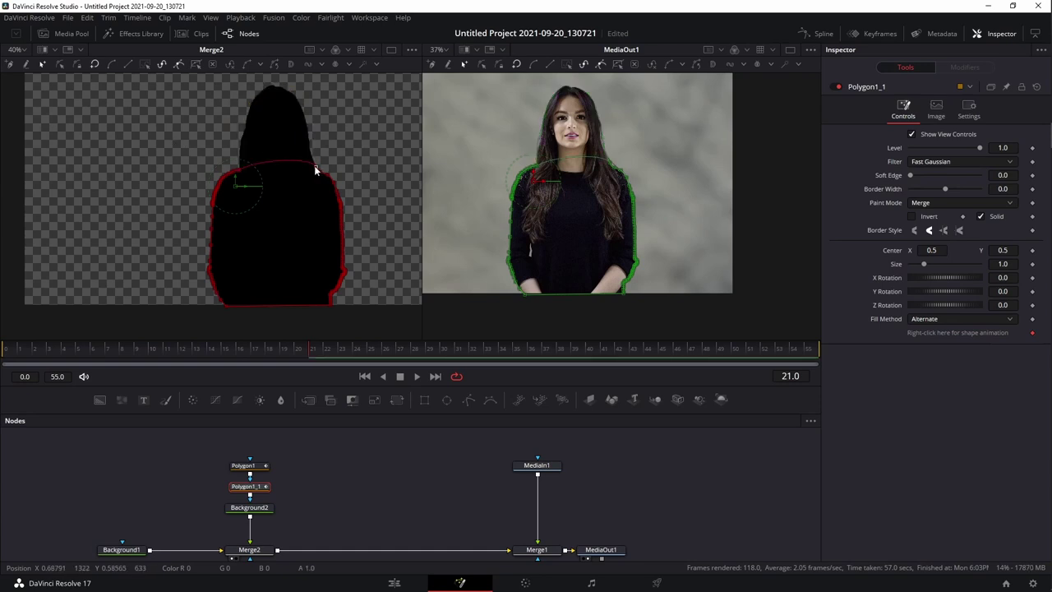
Add points to the upper edge of Polygon1_1 and place them along the sweater's neckline.
{"action": "scroll", "coordinate": [557, 143], "scroll_direction": "up", "scroll_amount": 6}
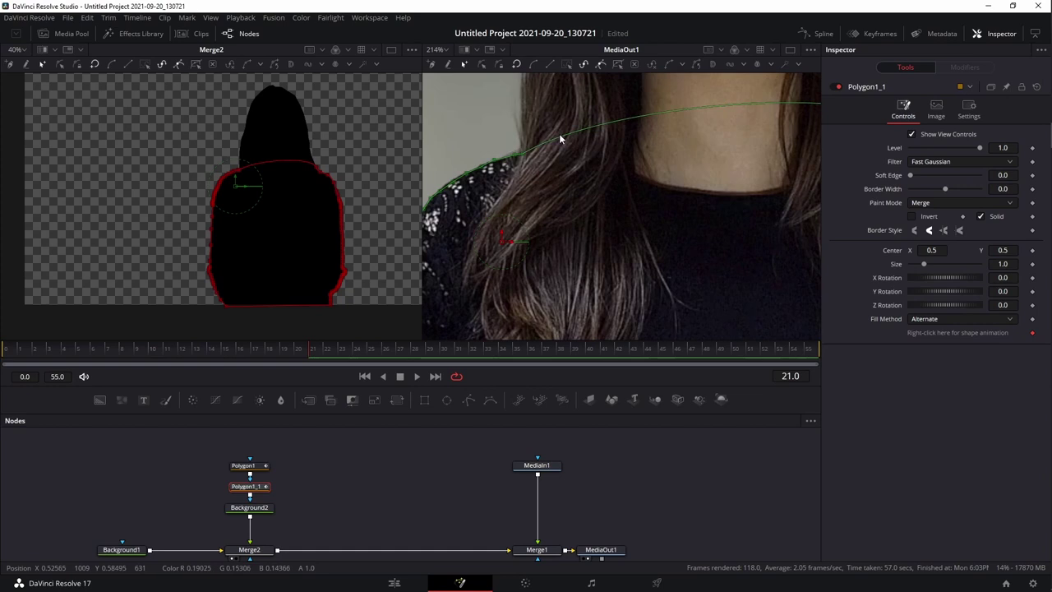
{"action": "left_click", "coordinate": [560, 135]}
{"action": "left_click_drag", "start_coordinate": [560, 139], "coordinate": [689, 195]}
{"action": "left_click", "coordinate": [672, 180]}
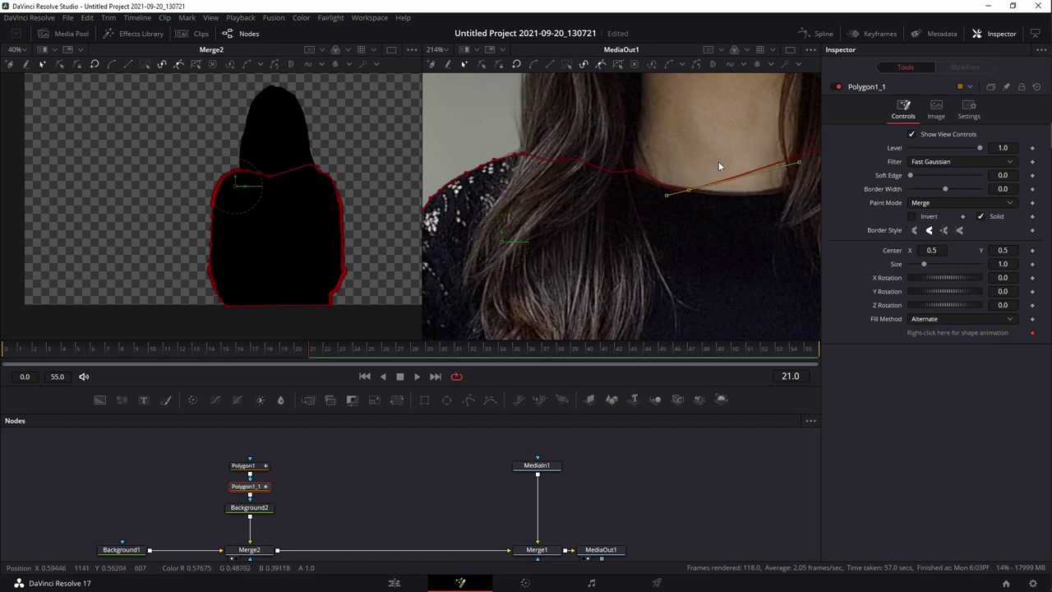
{"action": "left_click_drag", "start_coordinate": [718, 161], "coordinate": [548, 167]}
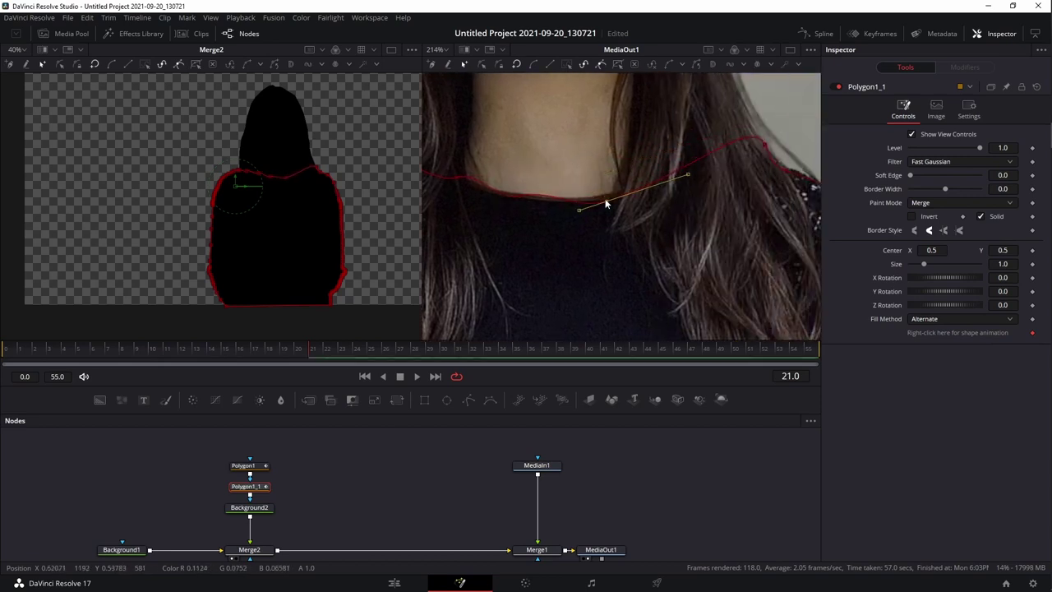
Smooth the neckline points of Polygon1_1 and adjust their positions and handles to follow the collar.
{"action": "scroll", "coordinate": [695, 176], "scroll_direction": "down", "scroll_amount": 5}
{"action": "left_click_drag", "start_coordinate": [580, 155], "coordinate": [712, 202]}
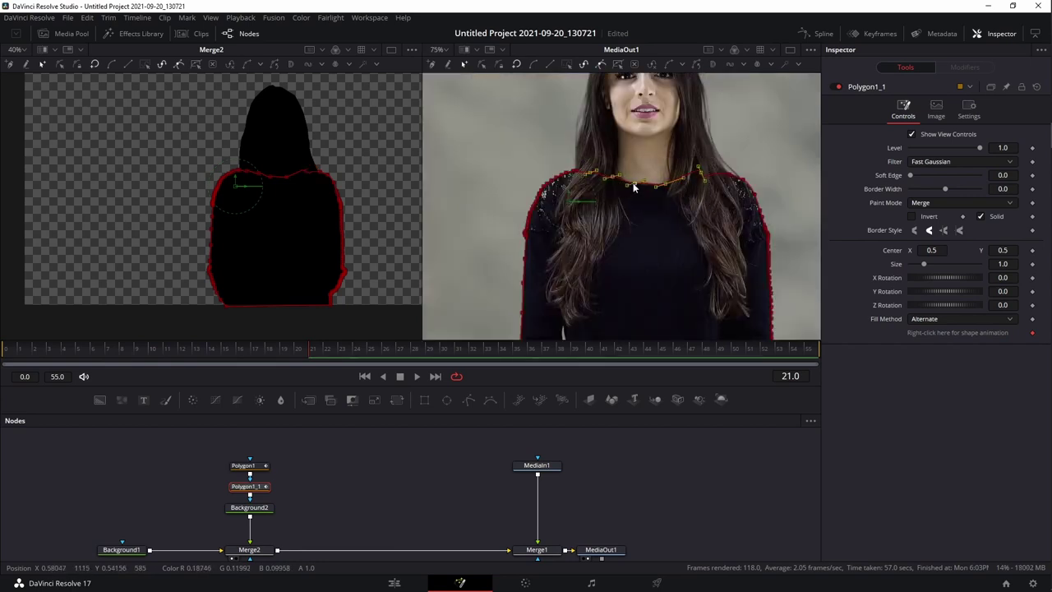
{"action": "key", "text": "shift+s"}
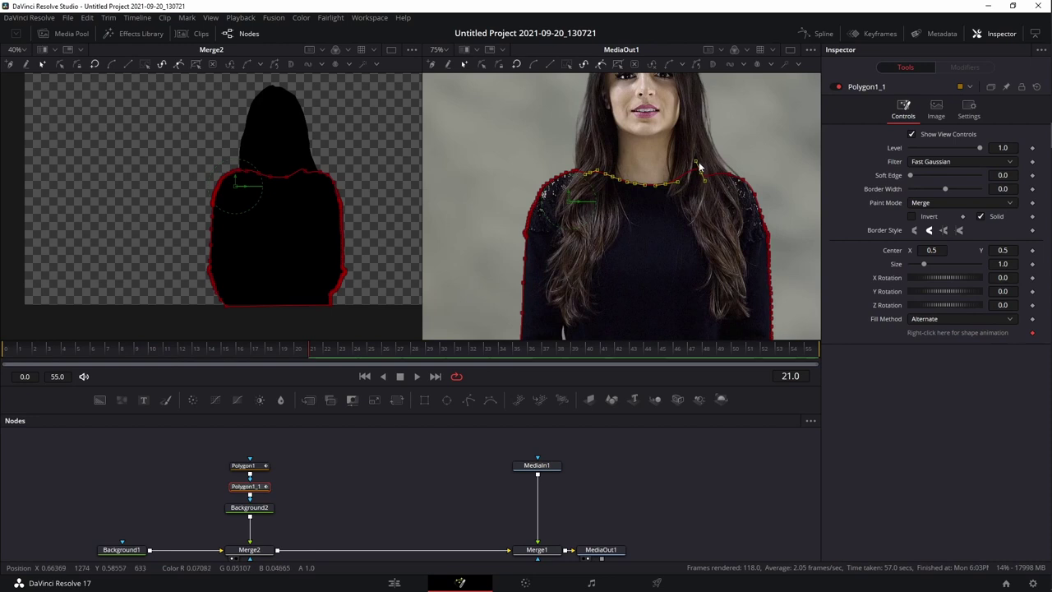
{"action": "left_click_drag", "start_coordinate": [695, 164], "coordinate": [688, 177]}
{"action": "scroll", "coordinate": [626, 188], "scroll_direction": "up", "scroll_amount": 5}
{"action": "left_click", "coordinate": [591, 167]}
{"action": "left_click", "coordinate": [574, 172]}
{"action": "left_click_drag", "start_coordinate": [592, 166], "coordinate": [590, 174]}
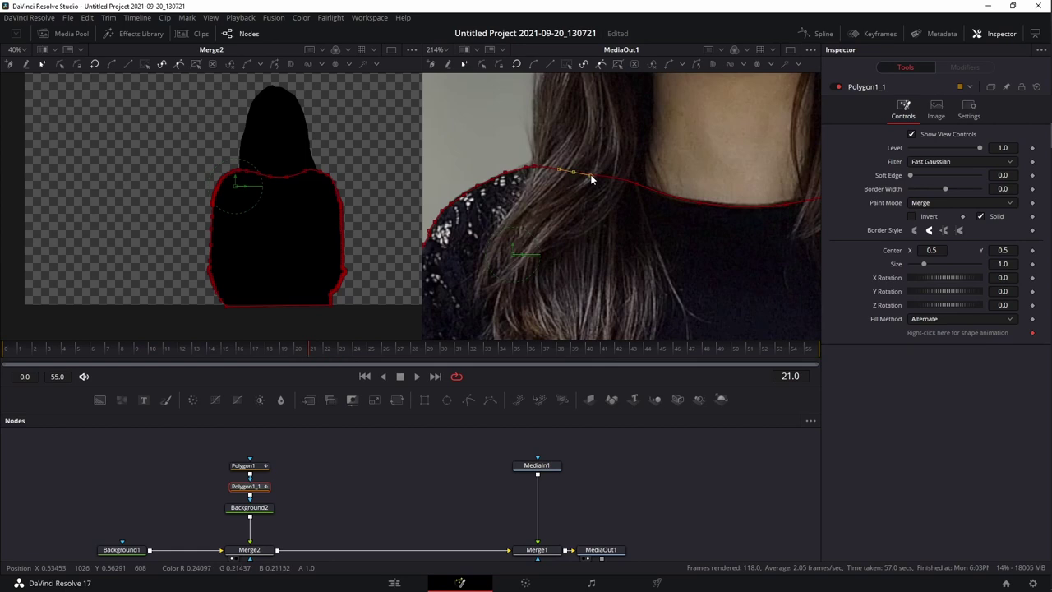
{"action": "scroll", "coordinate": [723, 244], "scroll_direction": "down", "scroll_amount": 3}
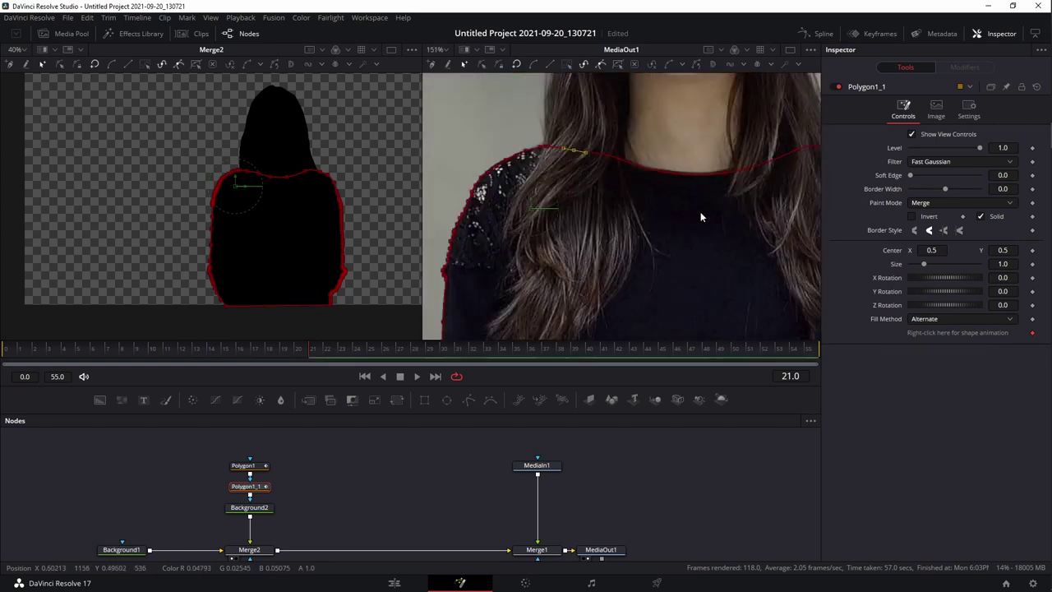
Move the lower corner point of Polygon1_1 on the image's left side up to the sleeve cuff above the forearm.
{"action": "scroll", "coordinate": [700, 214], "scroll_direction": "down", "scroll_amount": 4}
{"action": "left_click_drag", "start_coordinate": [695, 223], "coordinate": [627, 123]}
{"action": "left_click_drag", "start_coordinate": [645, 210], "coordinate": [598, 146]}
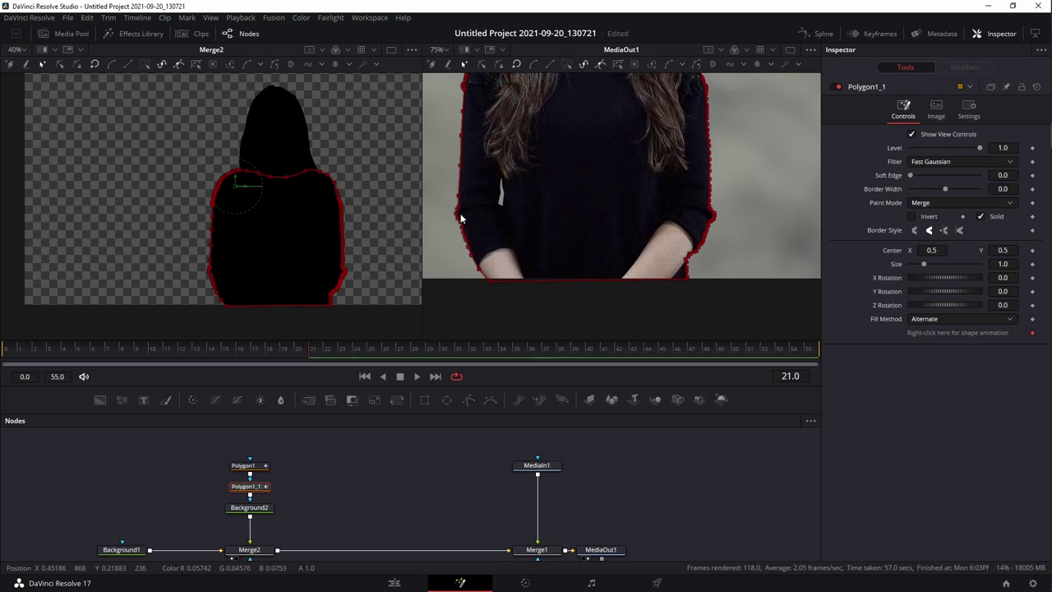
{"action": "left_click_drag", "start_coordinate": [541, 245], "coordinate": [560, 260]}
{"action": "left_click_drag", "start_coordinate": [509, 289], "coordinate": [507, 274]}
{"action": "left_click", "coordinate": [497, 283]}
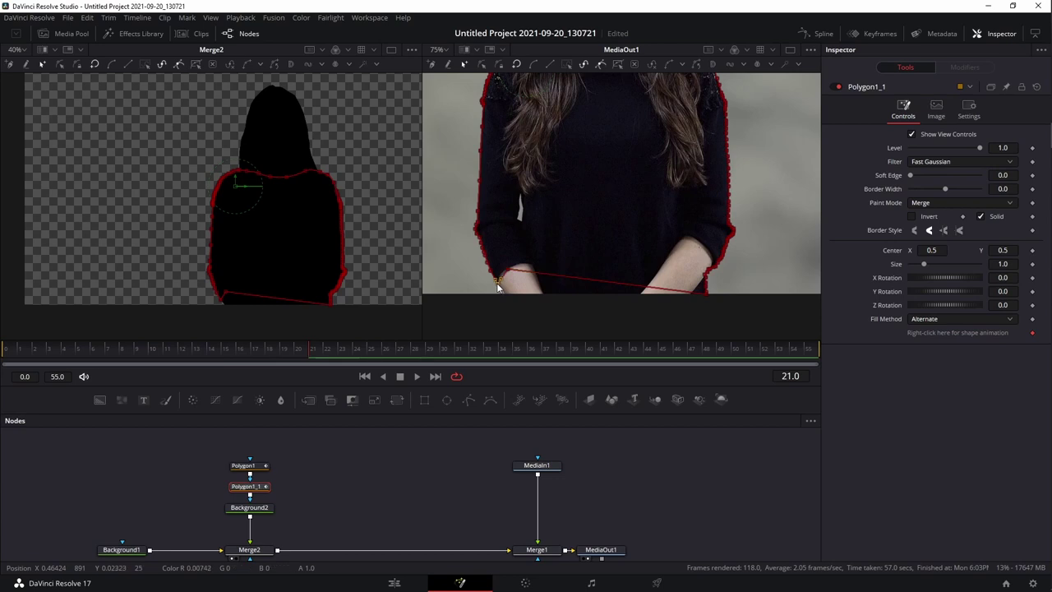
Reshape the lower edge of Polygon1_1 along the sleeve cuffs and arm gap so both bare forearms lie outside the shape.
{"action": "scroll", "coordinate": [507, 276], "scroll_direction": "up", "scroll_amount": 6}
{"action": "mouse_move", "coordinate": [569, 264]}
{"action": "left_mouse_down"}
{"action": "mouse_move", "coordinate": [577, 246]}
{"action": "mouse_move", "coordinate": [560, 196]}
{"action": "left_mouse_up"}
{"action": "left_click_drag", "start_coordinate": [622, 154], "coordinate": [626, 236]}
{"action": "left_click_drag", "start_coordinate": [607, 287], "coordinate": [562, 180]}
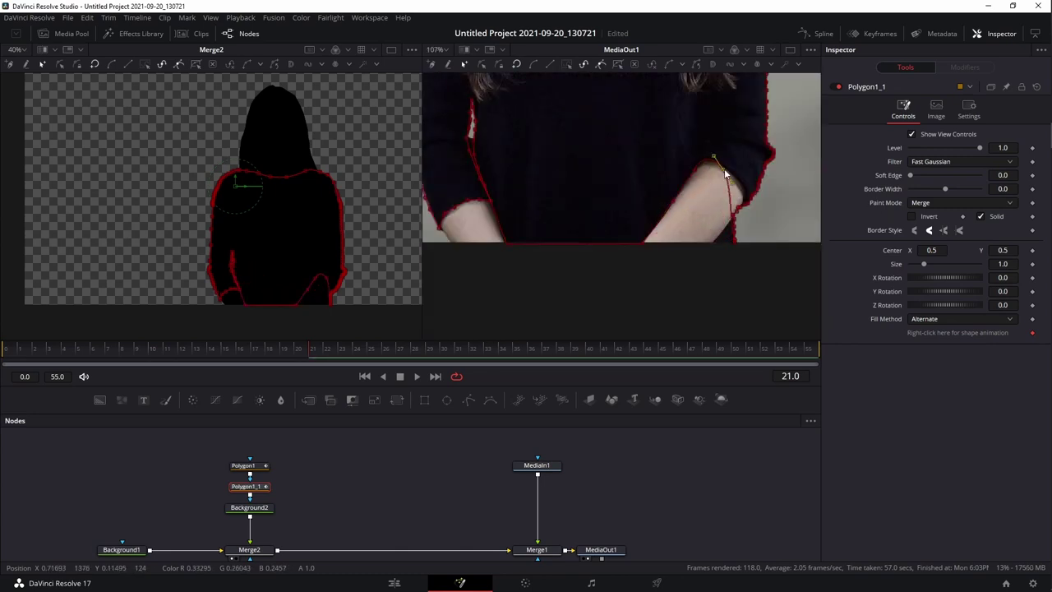
{"action": "scroll", "coordinate": [725, 173], "scroll_direction": "up", "scroll_amount": 5}
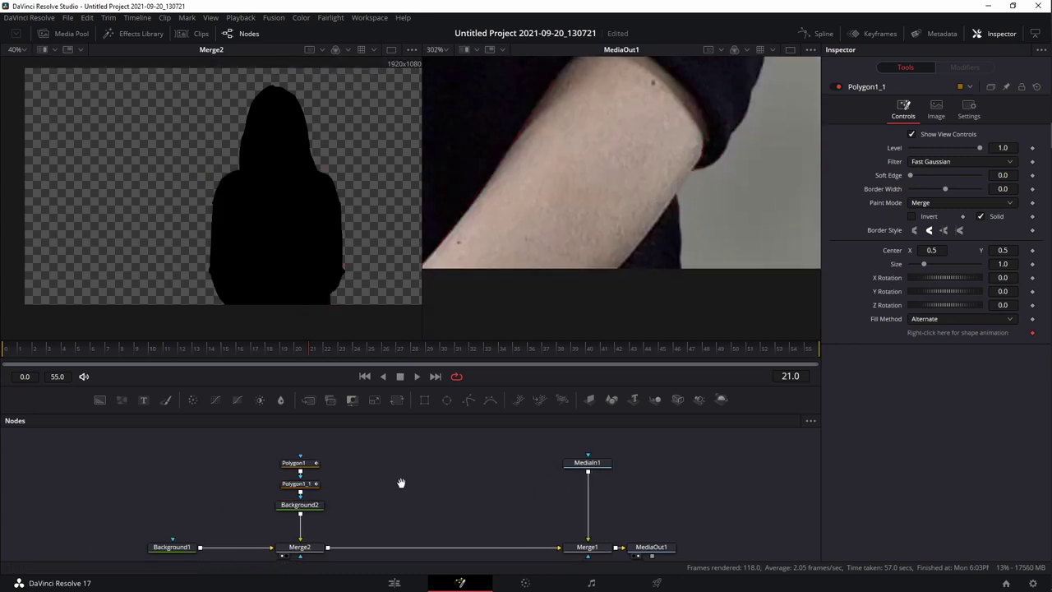
Detach Polygon1_1 from the mask chain, leaving Polygon1 connected directly to Background2.
{"action": "left_click_drag", "start_coordinate": [402, 484], "coordinate": [429, 482]}
{"action": "left_click", "coordinate": [330, 488]}
{"action": "mouse_move", "coordinate": [330, 488]}
{"action": "left_mouse_down"}
{"action": "mouse_move", "coordinate": [394, 487]}
{"action": "mouse_move", "coordinate": [328, 498]}
{"action": "left_mouse_up"}
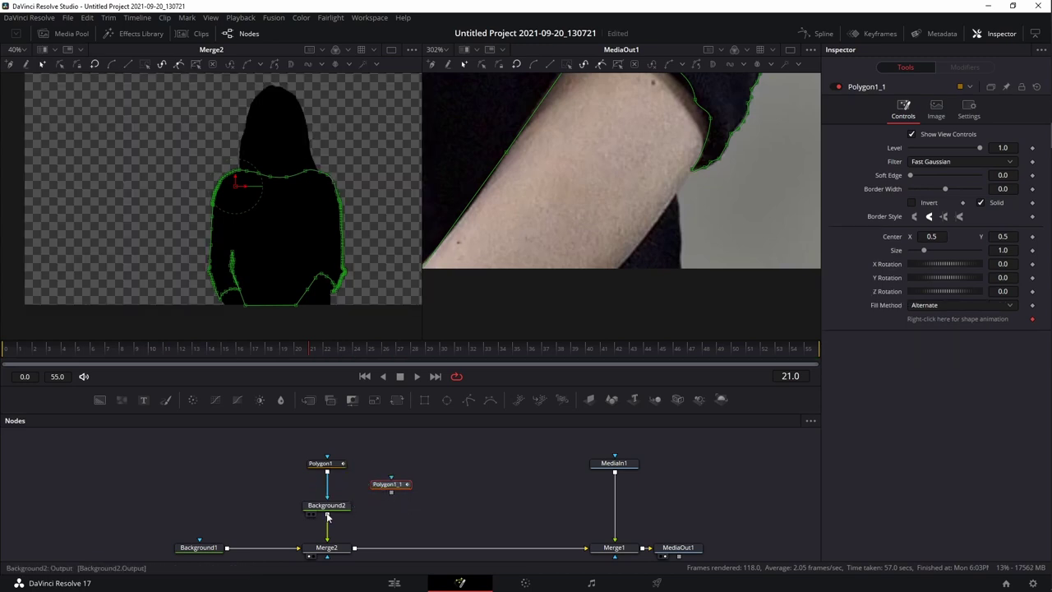
Turn Polygon1 into an outline by disabling Solid and setting its Border Width to 0.0063.
{"action": "left_click", "coordinate": [322, 463]}
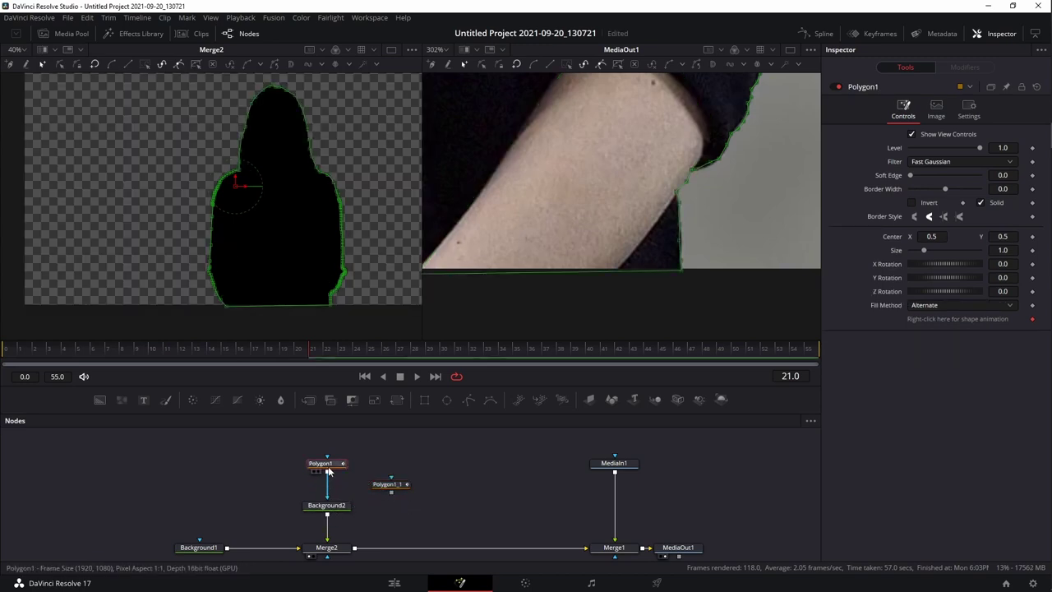
{"action": "left_click", "coordinate": [978, 203]}
{"action": "left_click_drag", "start_coordinate": [945, 188], "coordinate": [961, 194]}
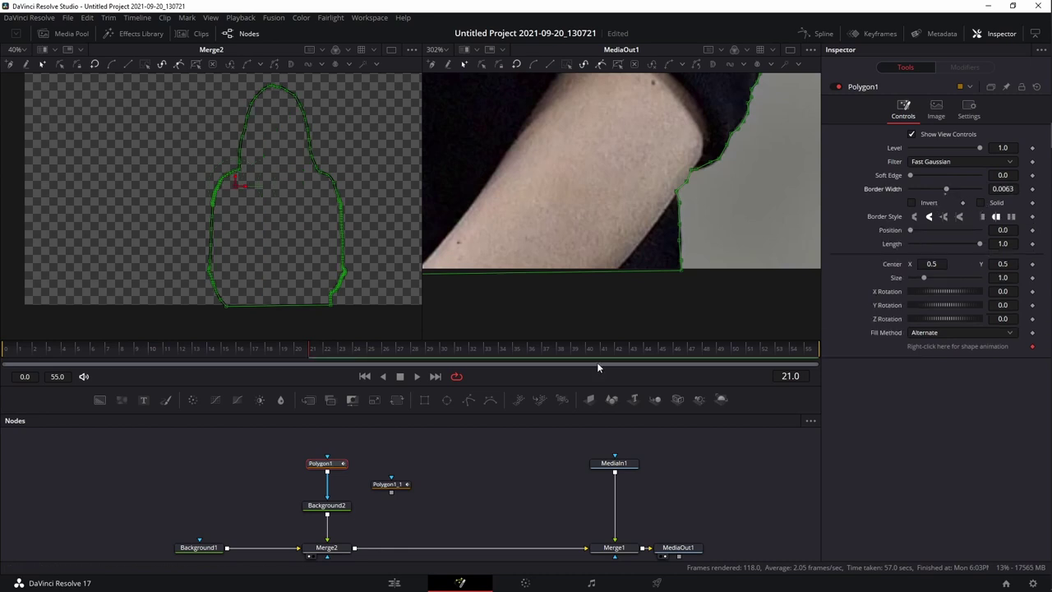
{"action": "left_click", "coordinate": [455, 441]}
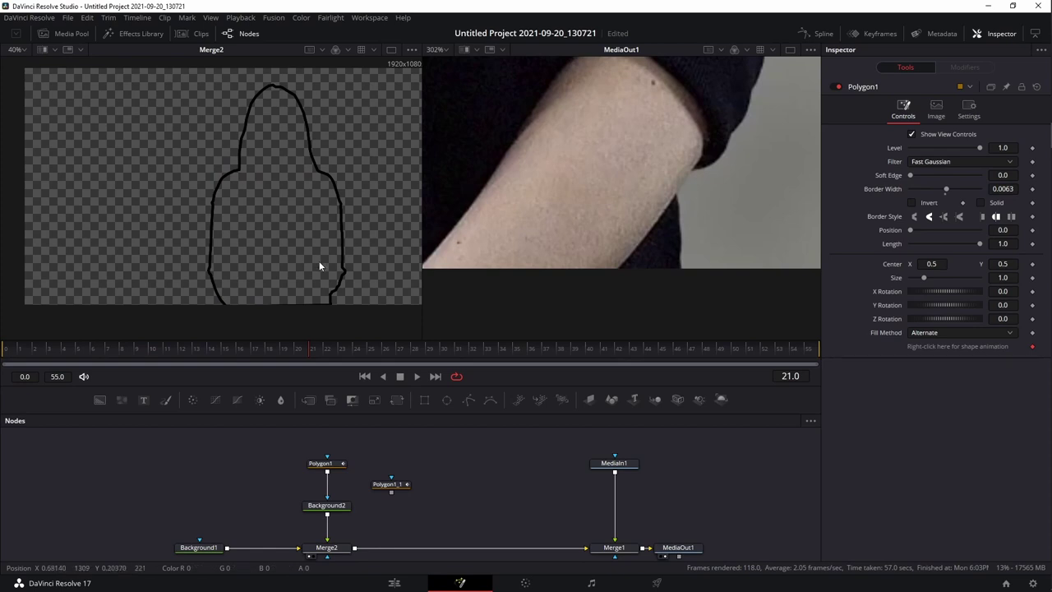
Add a background masked by Polygon1_1, merge it after Merge2, and display the new merge in the viewer.
{"action": "left_click_drag", "start_coordinate": [395, 486], "coordinate": [419, 486]}
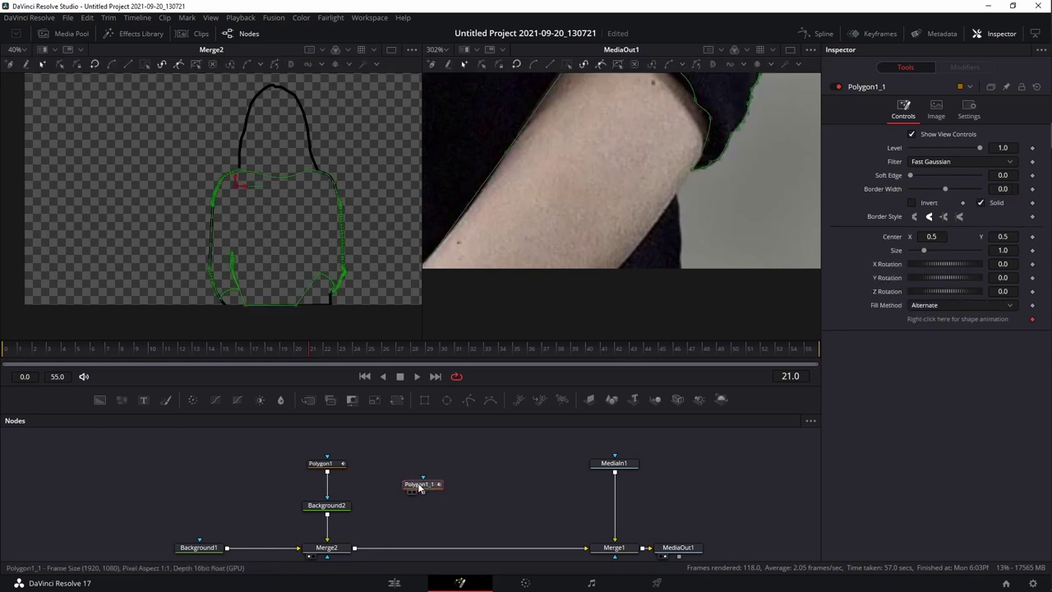
{"action": "left_click_drag", "start_coordinate": [460, 478], "coordinate": [401, 462]}
{"action": "left_click_drag", "start_coordinate": [99, 399], "coordinate": [339, 545]}
{"action": "key", "text": "1"}
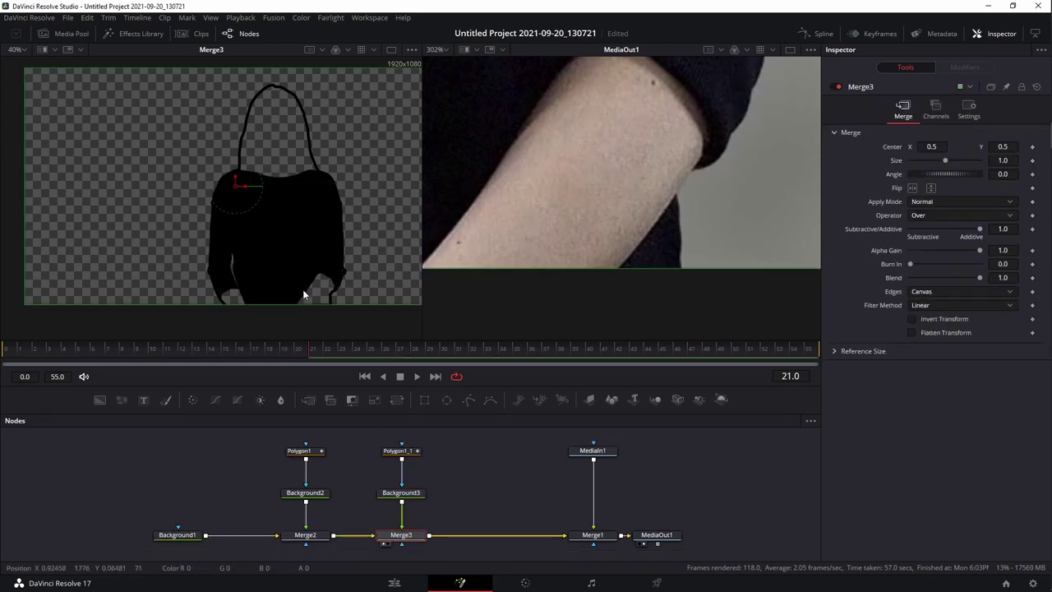
Set Background3's colour by sampling the dark sweater in the source image.
{"action": "left_click_drag", "start_coordinate": [508, 192], "coordinate": [477, 290]}
{"action": "left_click_drag", "start_coordinate": [582, 134], "coordinate": [563, 250]}
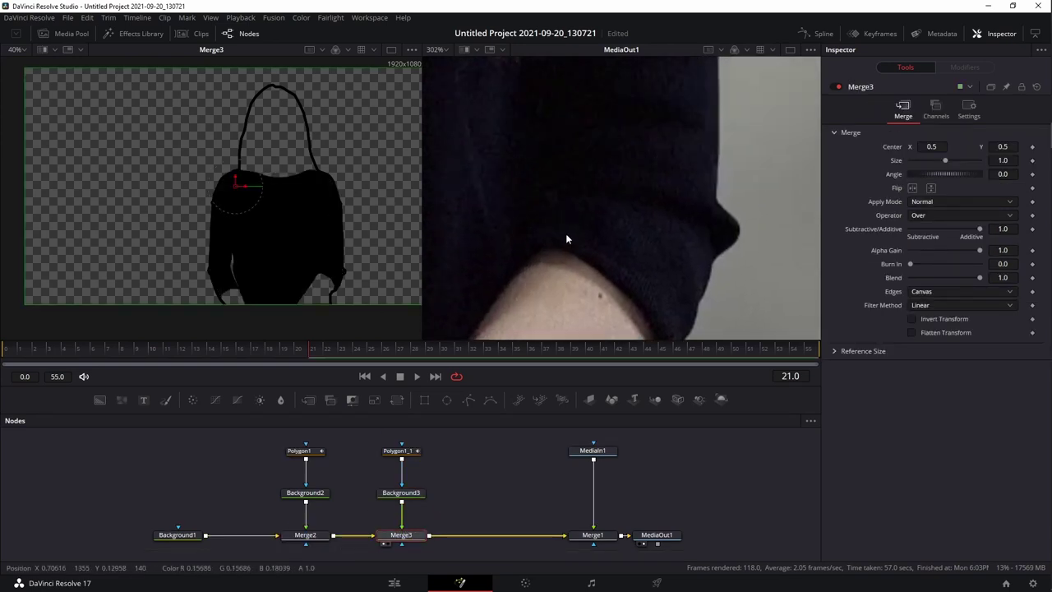
{"action": "scroll", "coordinate": [550, 150], "scroll_direction": "up", "scroll_amount": 1}
{"action": "scroll", "coordinate": [552, 156], "scroll_direction": "down", "scroll_amount": 6}
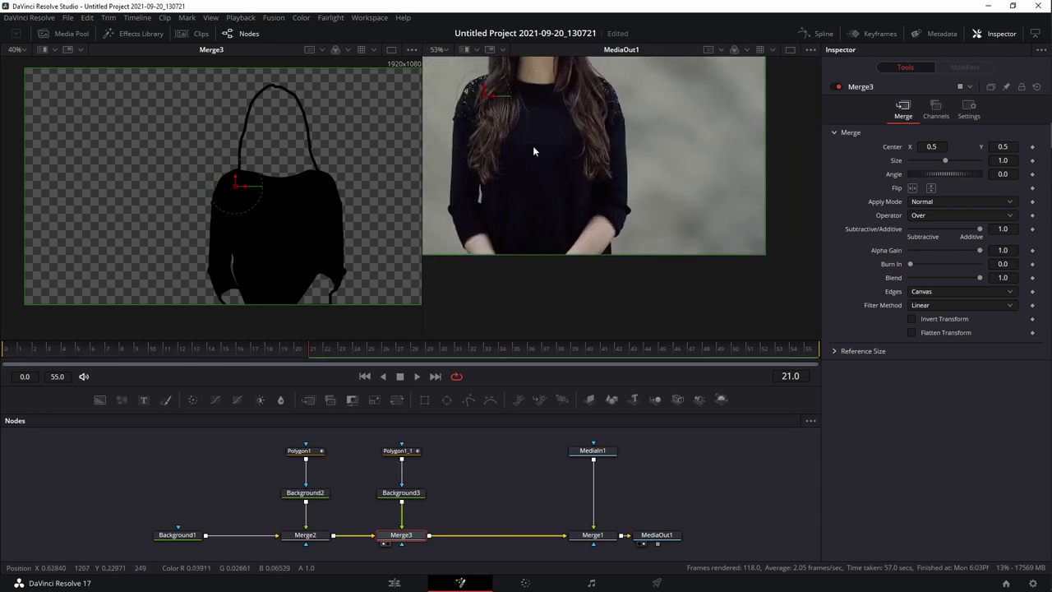
{"action": "left_click", "coordinate": [401, 492]}
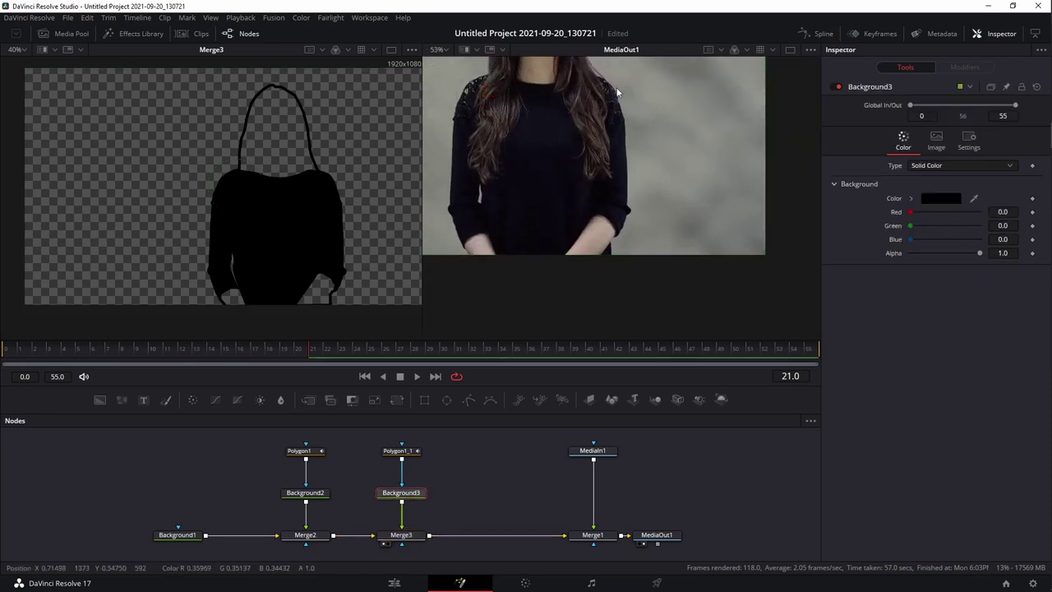
{"action": "left_click_drag", "start_coordinate": [976, 199], "coordinate": [546, 114]}
{"action": "left_click_drag", "start_coordinate": [366, 237], "coordinate": [345, 222]}
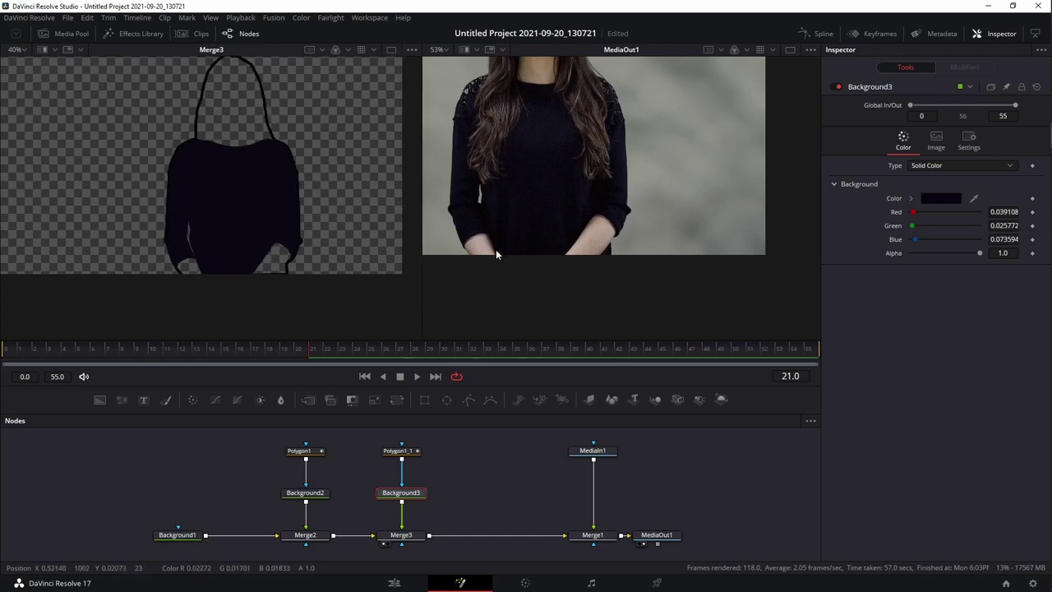
Move the Polygon1_1 node down so it sits directly above Background3.
{"action": "left_click_drag", "start_coordinate": [520, 503], "coordinate": [469, 509]}
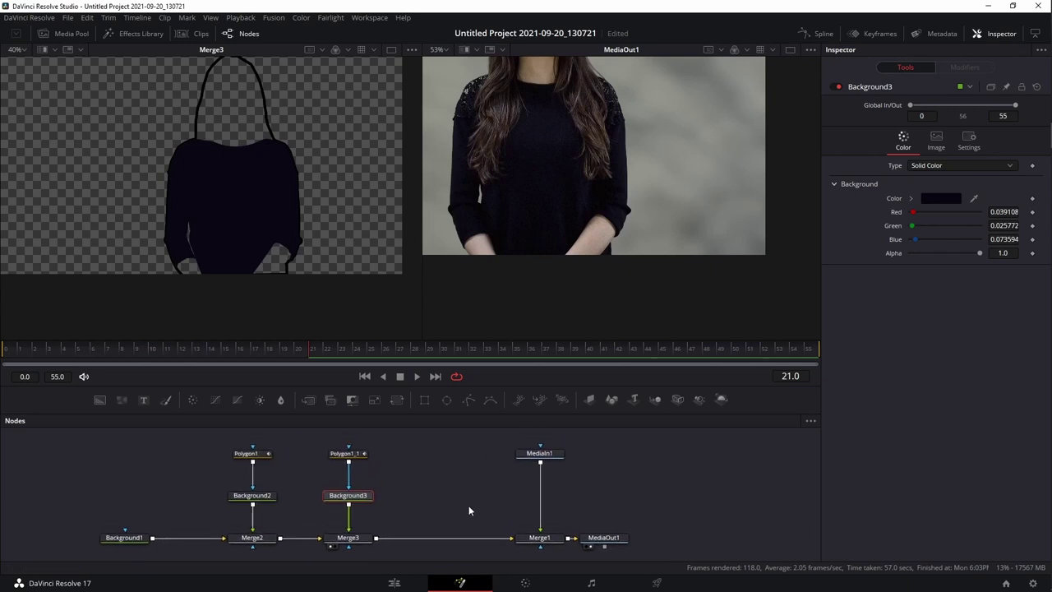
{"action": "left_click_drag", "start_coordinate": [347, 452], "coordinate": [347, 474]}
{"action": "left_click", "coordinate": [347, 474]}
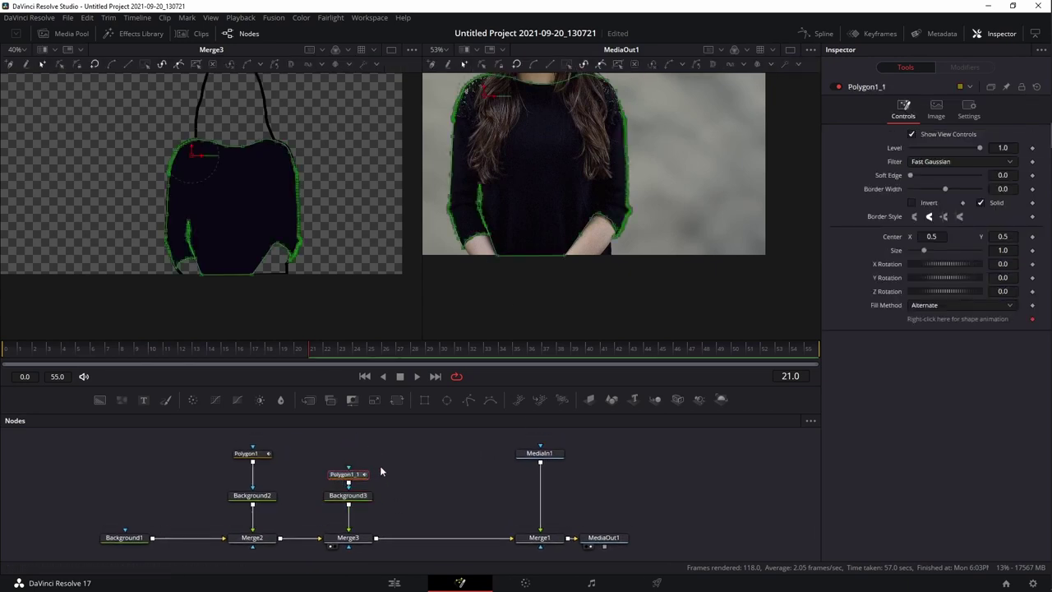
Merge another background after Merge3 and sample its colour from the forearm skin.
{"action": "scroll", "coordinate": [482, 243], "scroll_direction": "up", "scroll_amount": 5}
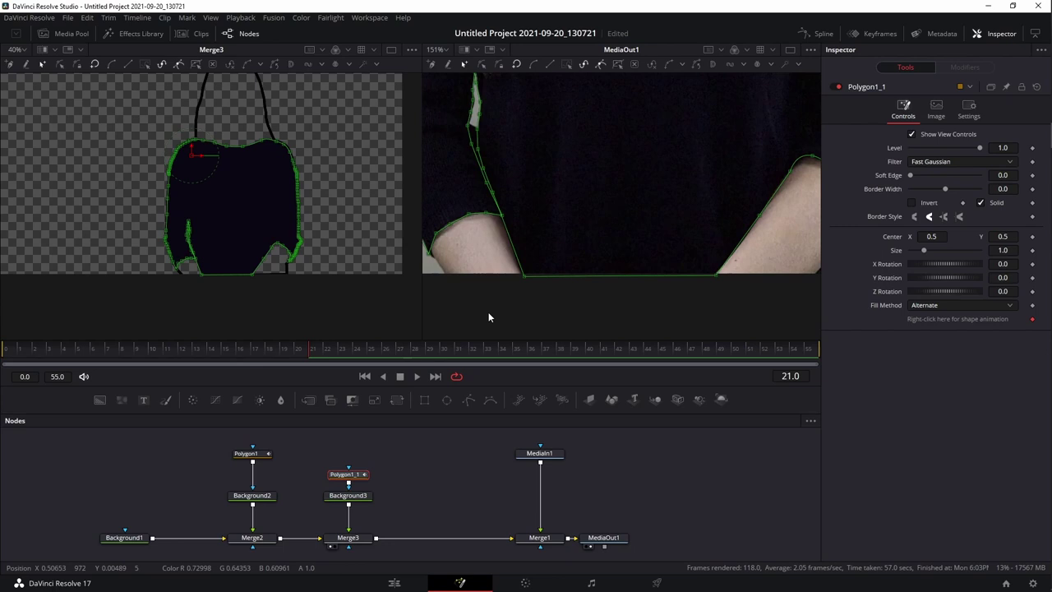
{"action": "left_click", "coordinate": [410, 482]}
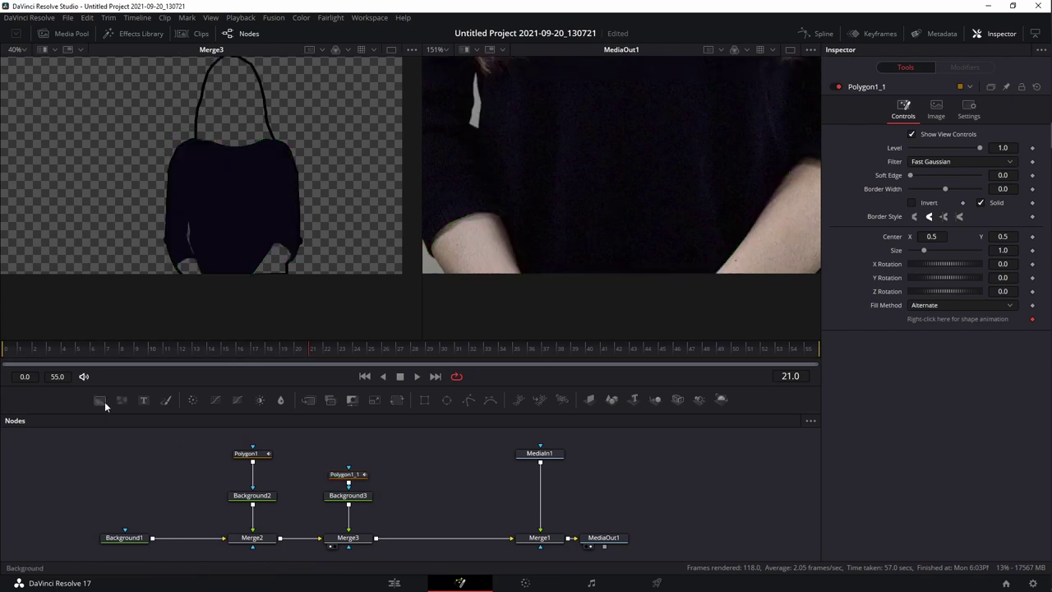
{"action": "left_click_drag", "start_coordinate": [403, 488], "coordinate": [378, 540]}
{"action": "left_click", "coordinate": [411, 492]}
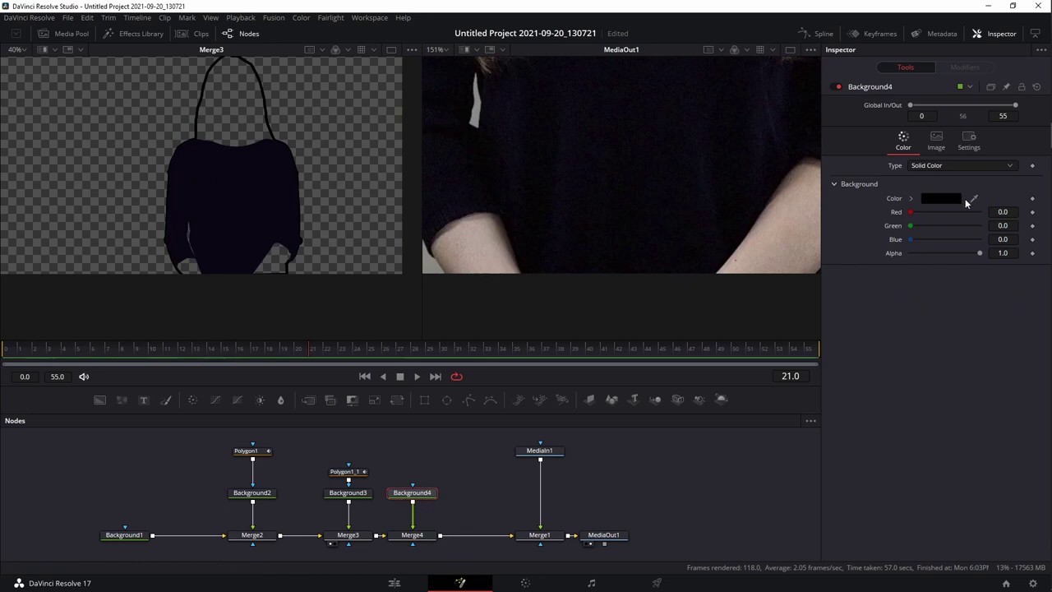
{"action": "left_click_drag", "start_coordinate": [927, 198], "coordinate": [748, 181]}
Add a polygon mask to Background4 and trace a closed shape around the bare forearm on the image's left side.
{"action": "left_click", "coordinate": [468, 399]}
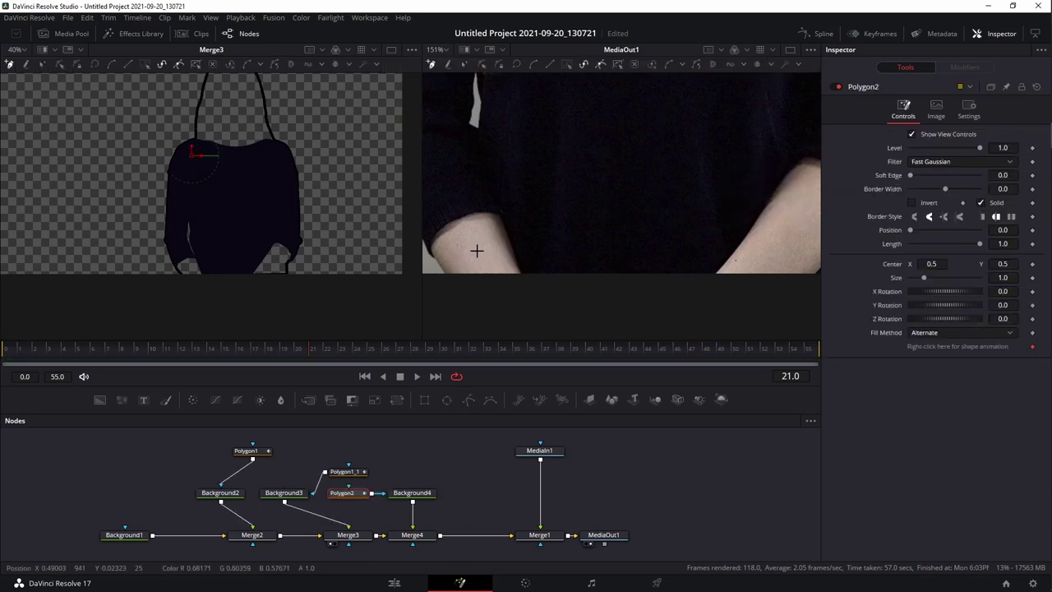
{"action": "left_click_drag", "start_coordinate": [488, 231], "coordinate": [523, 177]}
{"action": "left_click", "coordinate": [480, 223]}
{"action": "left_click", "coordinate": [467, 205]}
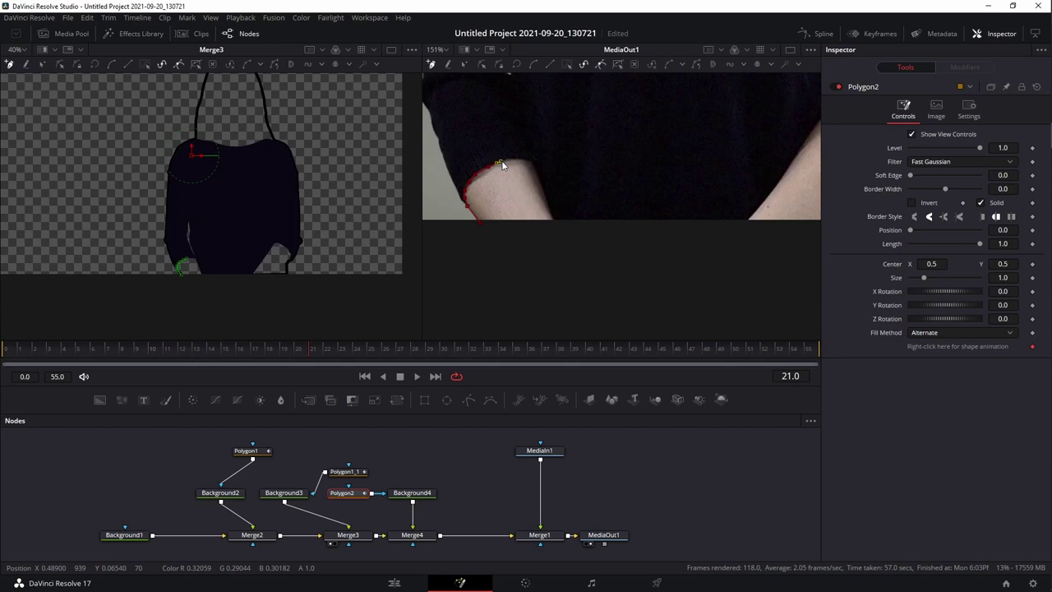
{"action": "left_click", "coordinate": [481, 222]}
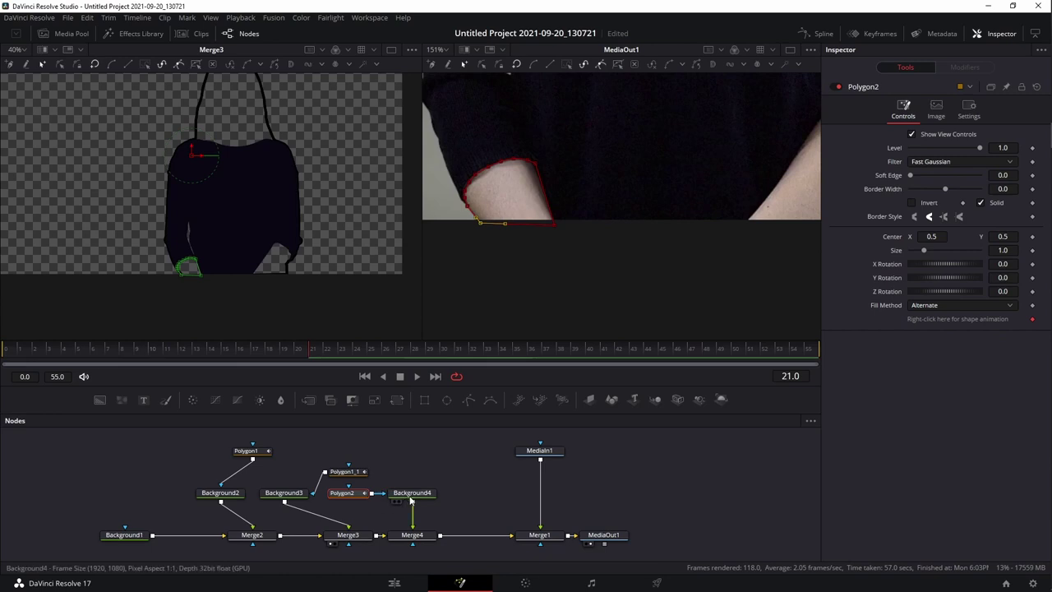
Display Merge4 in the viewer and examine the filled forearm up close.
{"action": "left_click", "coordinate": [396, 543]}
{"action": "left_click", "coordinate": [173, 435]}
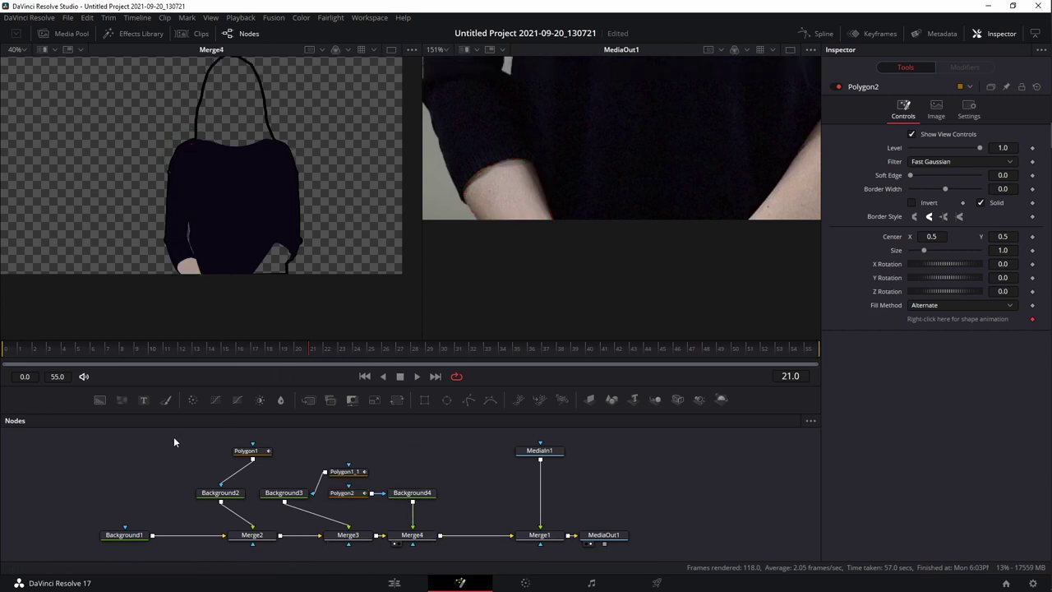
{"action": "scroll", "coordinate": [195, 274], "scroll_direction": "up", "scroll_amount": 5}
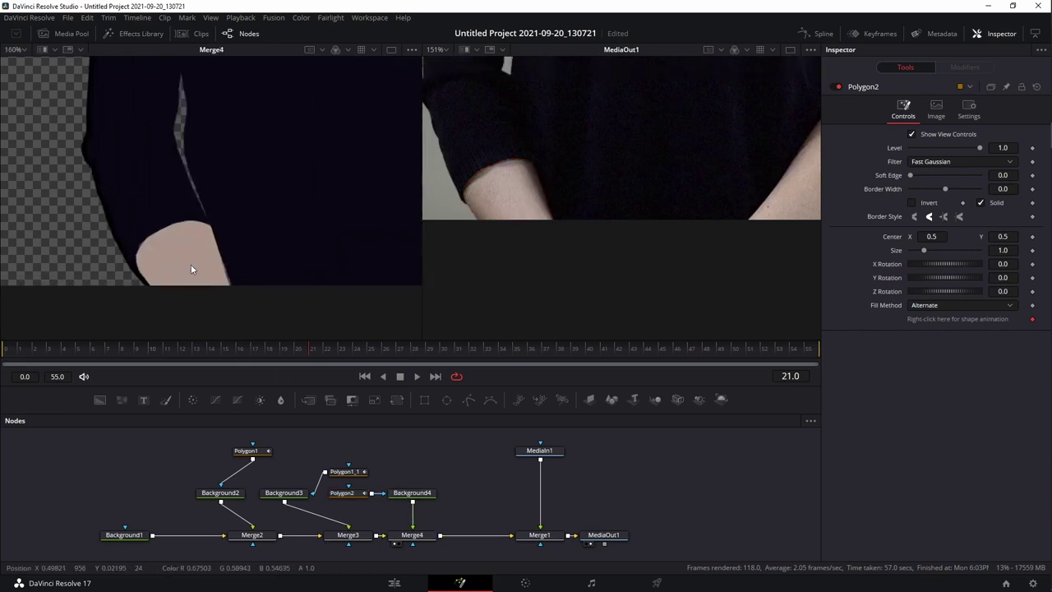
{"action": "scroll", "coordinate": [191, 264], "scroll_direction": "down", "scroll_amount": 5}
Tidy the node layout by aligning each polygon and background above its own merge and moving the group away from Merge1.
{"action": "left_click_drag", "start_coordinate": [374, 491], "coordinate": [444, 469]}
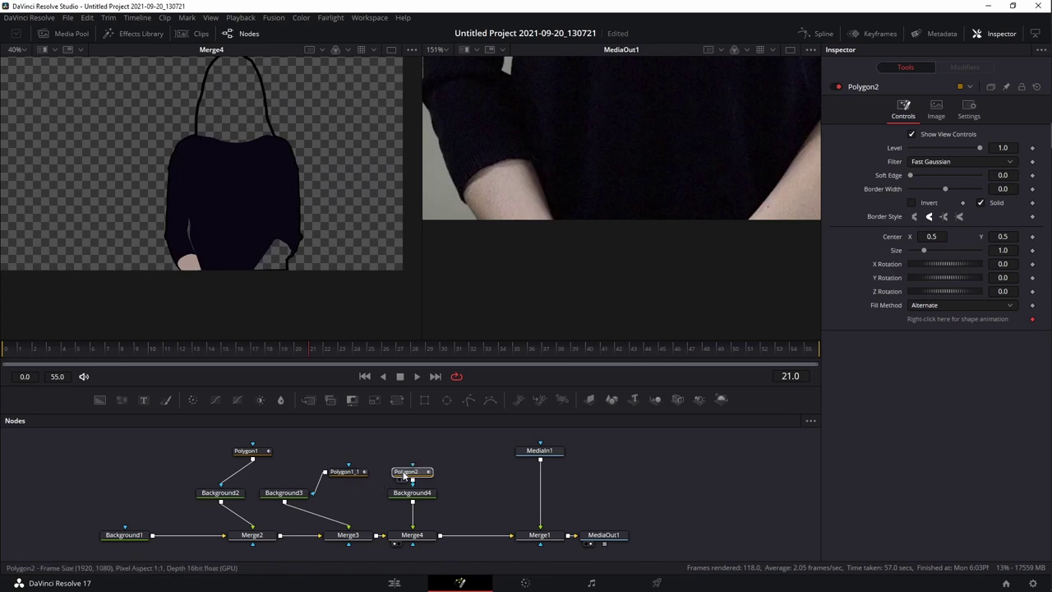
{"action": "left_click_drag", "start_coordinate": [326, 498], "coordinate": [359, 498]}
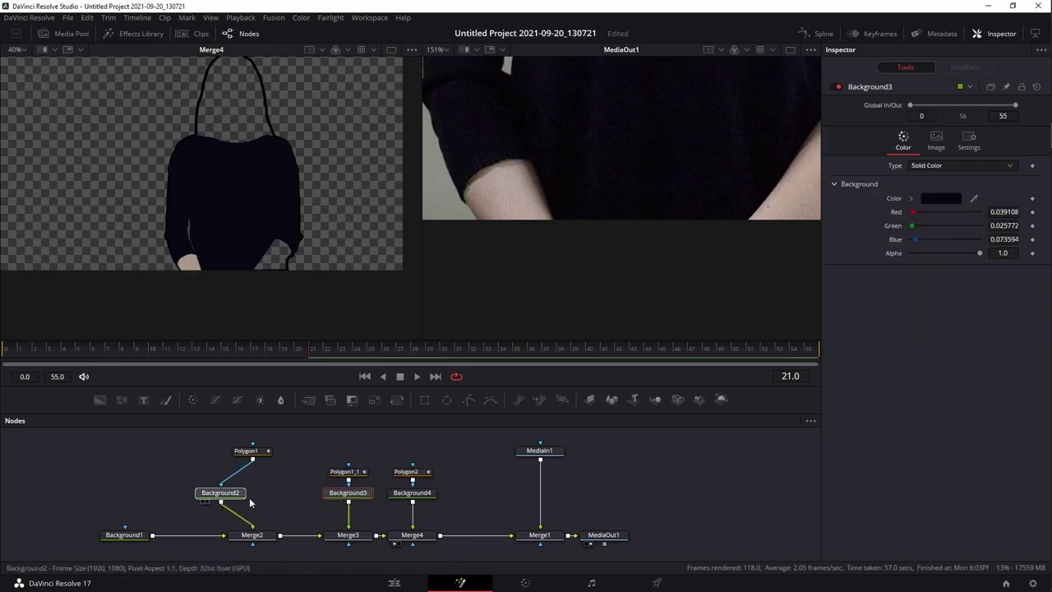
{"action": "left_click_drag", "start_coordinate": [220, 493], "coordinate": [252, 493]}
{"action": "left_click_drag", "start_coordinate": [247, 451], "coordinate": [252, 472]}
{"action": "left_click_drag", "start_coordinate": [468, 469], "coordinate": [515, 474]}
{"action": "left_click_drag", "start_coordinate": [138, 445], "coordinate": [267, 545]}
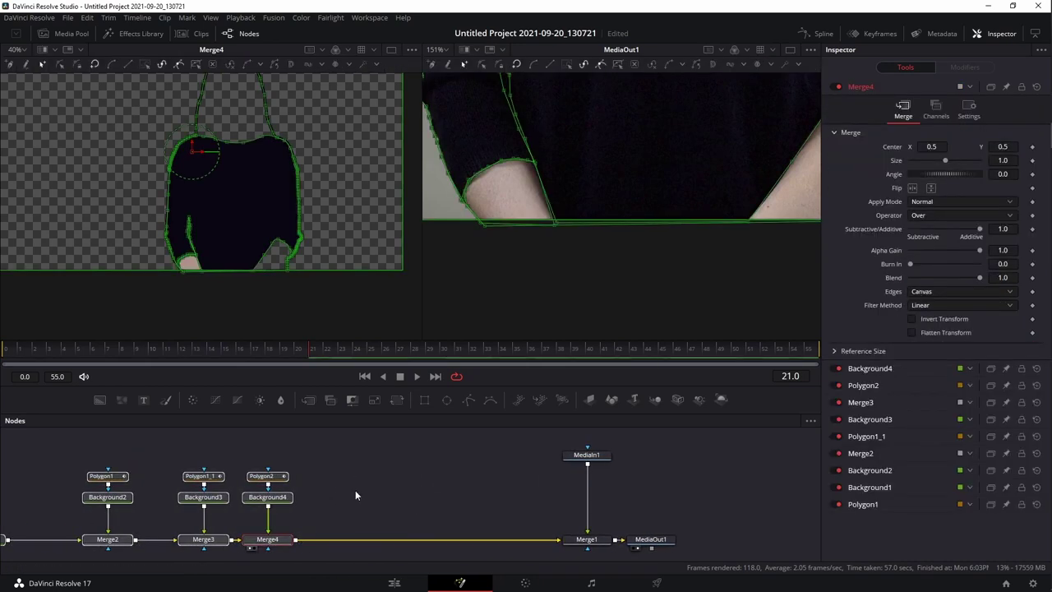
{"action": "left_click_drag", "start_coordinate": [353, 489], "coordinate": [455, 493]}
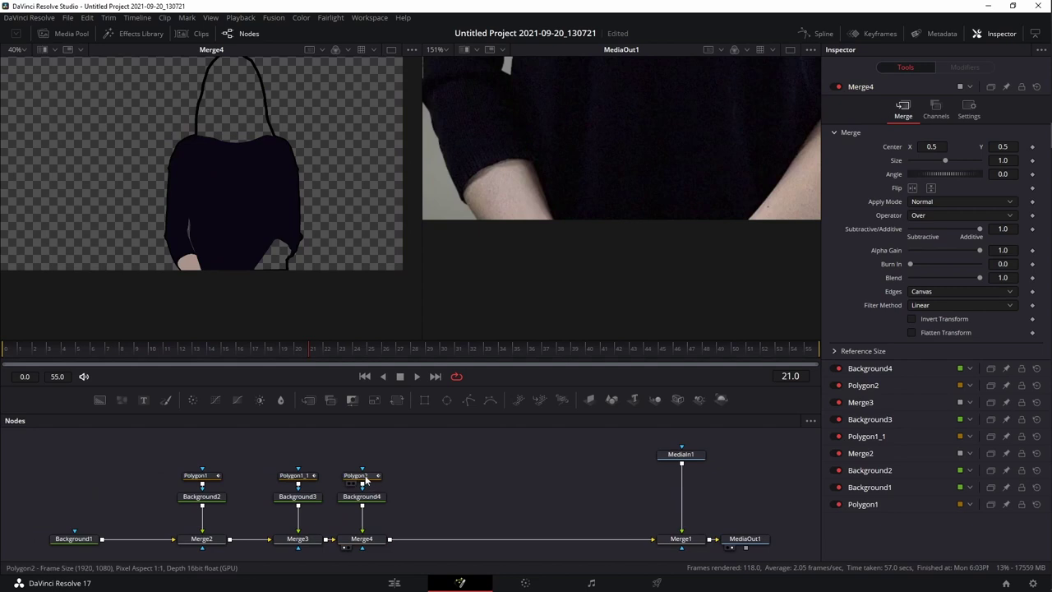
Raise the Polygon2 node to make room and insert a new polygon between it and Background4.
{"action": "left_click_drag", "start_coordinate": [363, 477], "coordinate": [363, 457]}
{"action": "left_click_drag", "start_coordinate": [445, 476], "coordinate": [462, 523]}
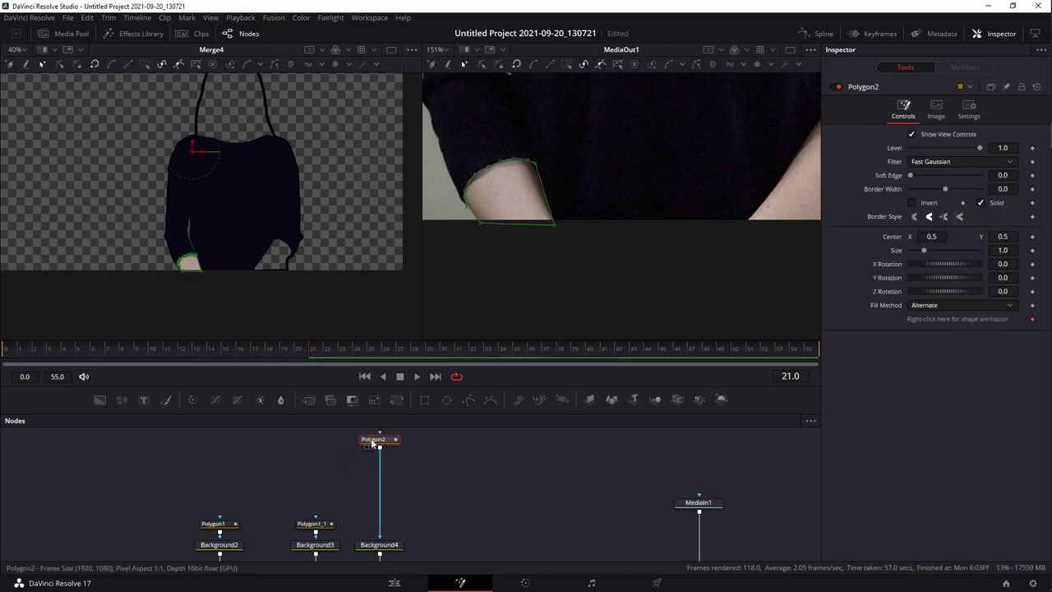
{"action": "left_click", "coordinate": [469, 400]}
{"action": "left_click_drag", "start_coordinate": [716, 233], "coordinate": [522, 285]}
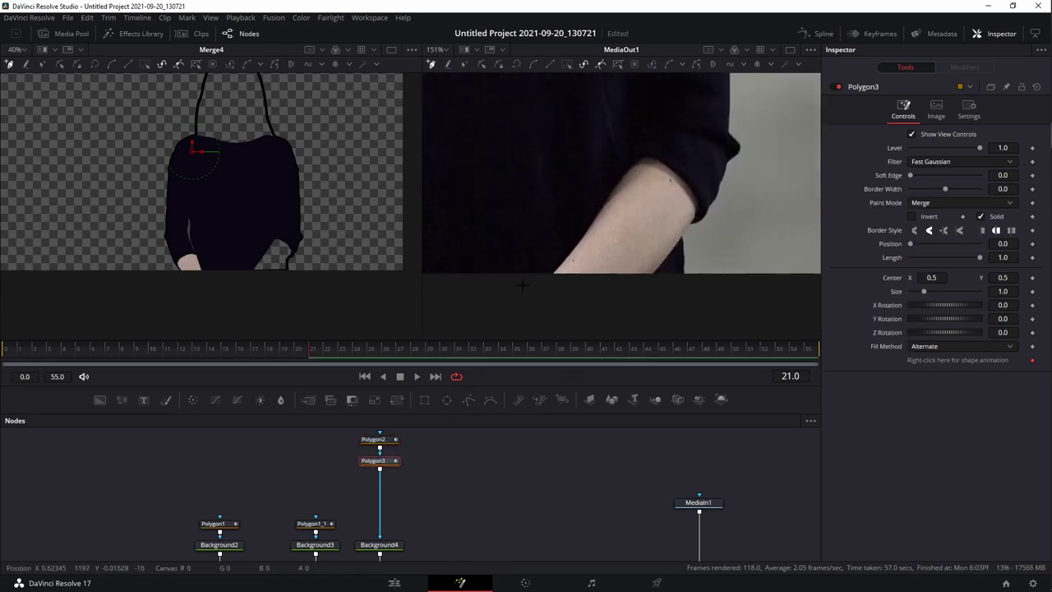
Trace Polygon3 as a closed shape around the bare forearm on the image's right side, from the frame edge around the cuff.
{"action": "left_click", "coordinate": [553, 275]}
{"action": "left_click", "coordinate": [571, 253]}
{"action": "left_click", "coordinate": [584, 235]}
{"action": "left_click", "coordinate": [599, 214]}
{"action": "left_click", "coordinate": [610, 199]}
{"action": "left_click", "coordinate": [628, 172]}
{"action": "left_click", "coordinate": [646, 159]}
{"action": "left_click", "coordinate": [659, 159]}
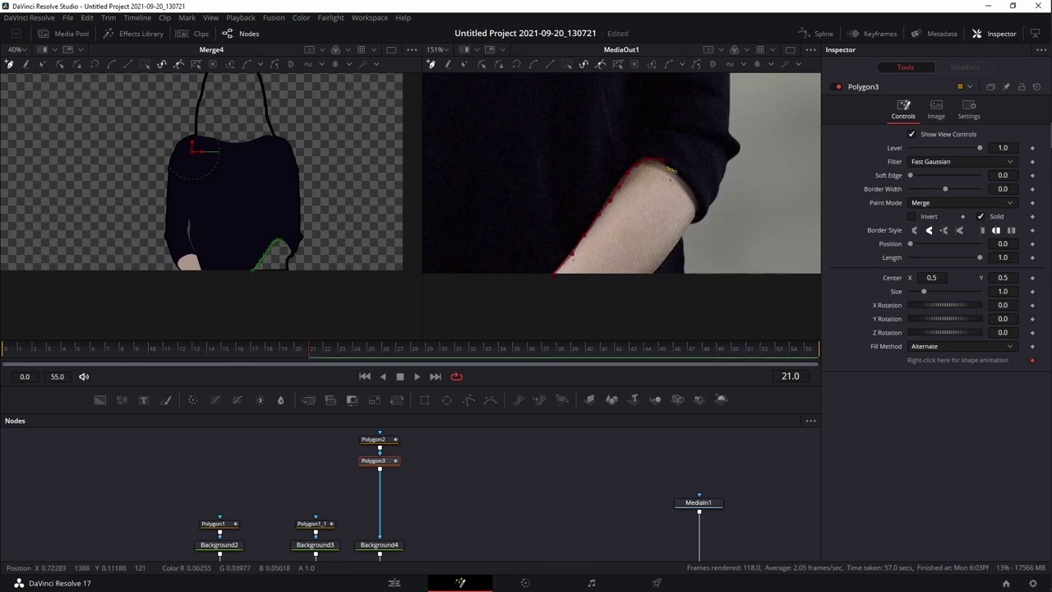
{"action": "left_click", "coordinate": [684, 194]}
{"action": "left_click", "coordinate": [696, 209]}
{"action": "left_click", "coordinate": [692, 223]}
{"action": "left_click", "coordinate": [663, 262]}
{"action": "left_click", "coordinate": [645, 277]}
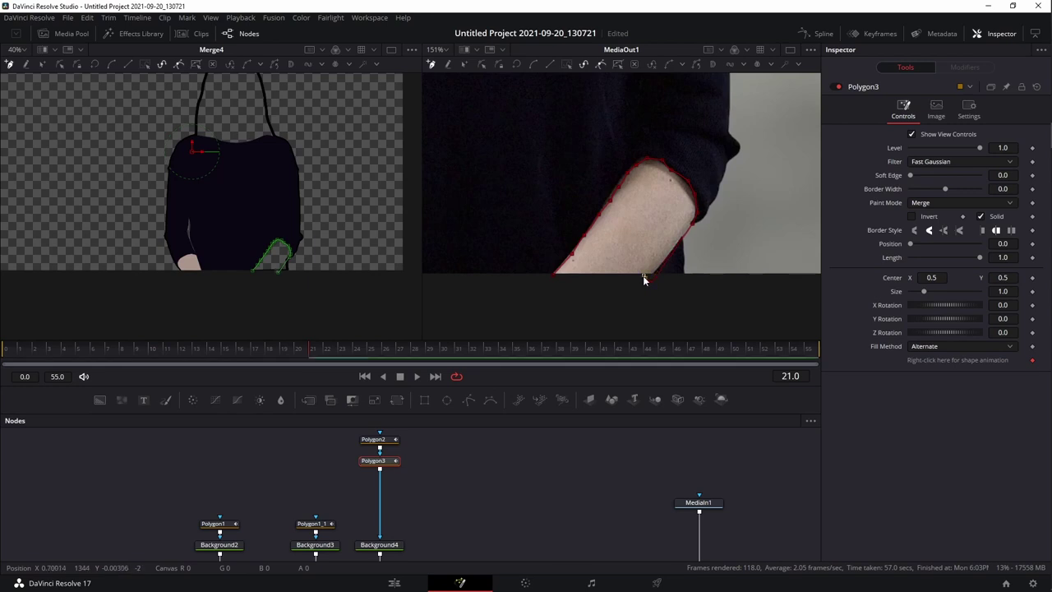
{"action": "left_click", "coordinate": [554, 276]}
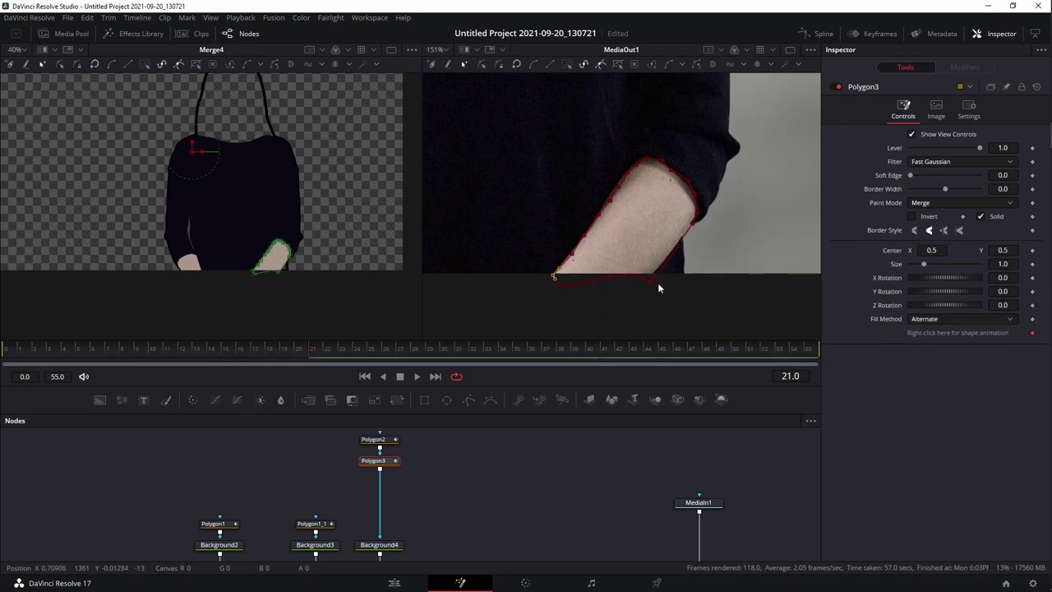
Delete surplus points of Polygon3 along the sleeve cuff and deselect the node.
{"action": "left_click", "coordinate": [661, 173]}
{"action": "left_click_drag", "start_coordinate": [705, 192], "coordinate": [664, 144]}
{"action": "key", "text": "Delete"}
{"action": "key", "text": "Delete"}
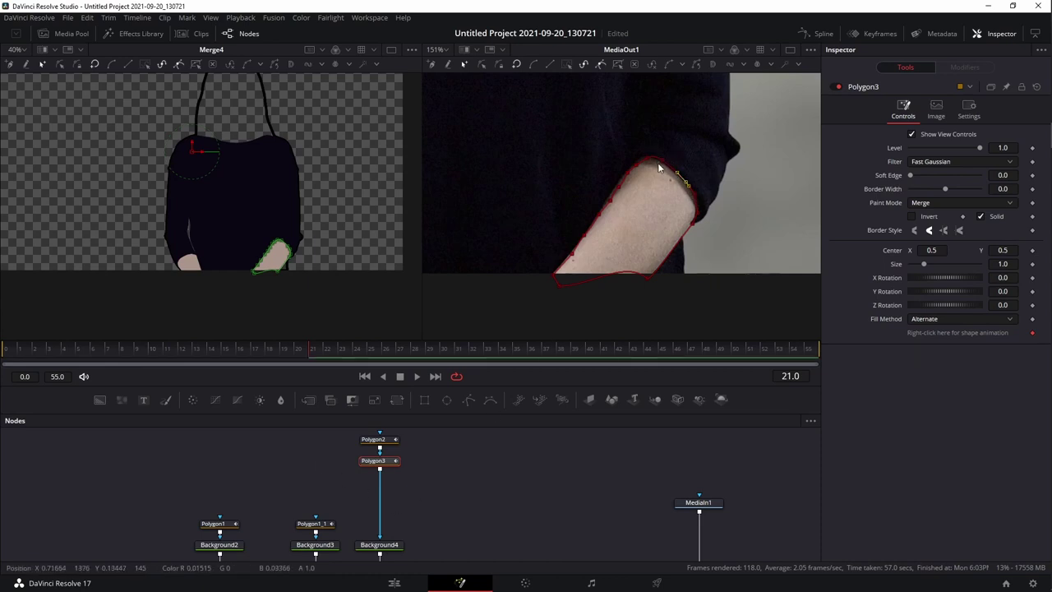
{"action": "left_click", "coordinate": [497, 461]}
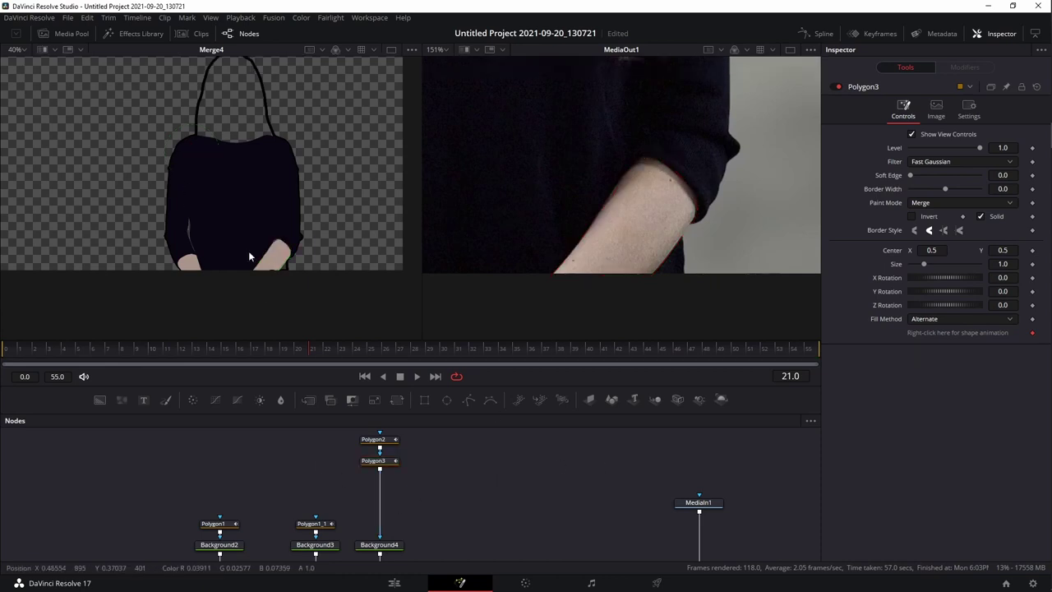
Reshape Polygon1_1 at the sweater cuff above the forearm on the image's right side to close the gap beside the skin fill.
{"action": "scroll", "coordinate": [277, 263], "scroll_direction": "up", "scroll_amount": 6}
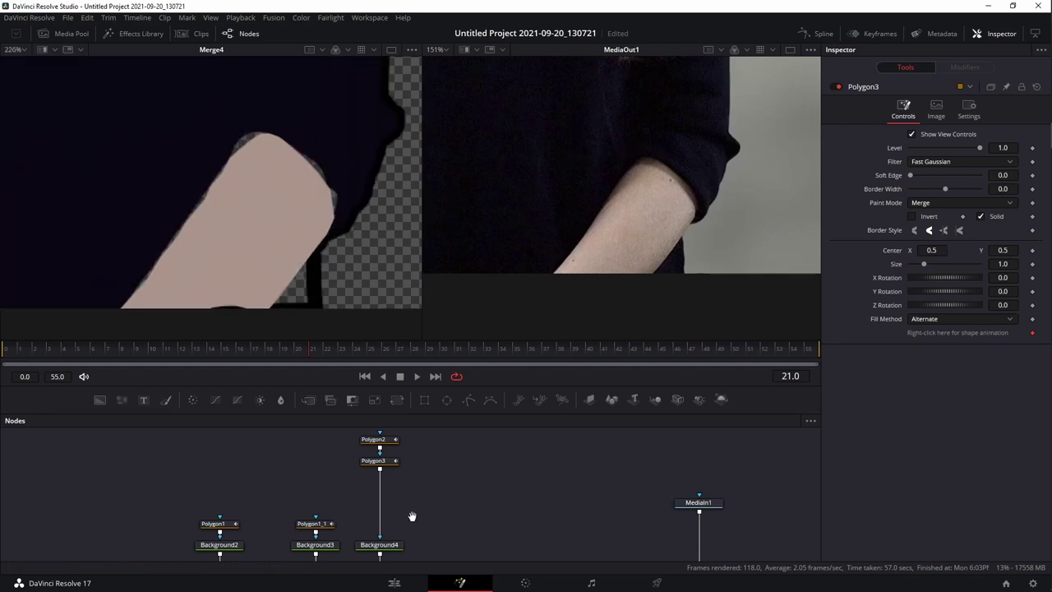
{"action": "scroll", "coordinate": [412, 516], "scroll_direction": "down", "scroll_amount": 1}
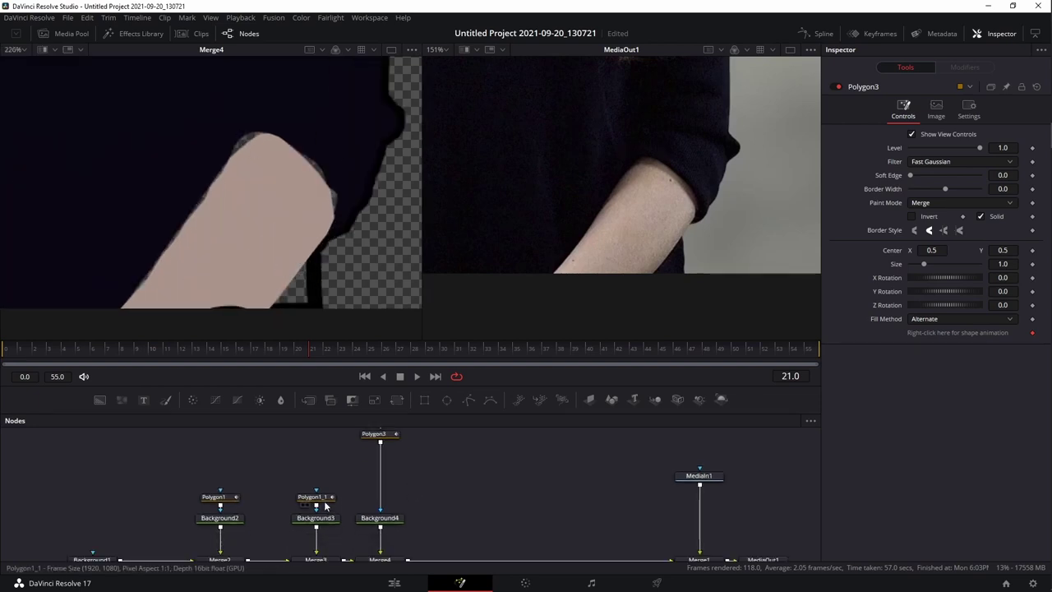
{"action": "left_click", "coordinate": [378, 441]}
{"action": "scroll", "coordinate": [378, 441], "scroll_direction": "up", "scroll_amount": 1}
{"action": "scroll", "coordinate": [364, 206], "scroll_direction": "up", "scroll_amount": 6}
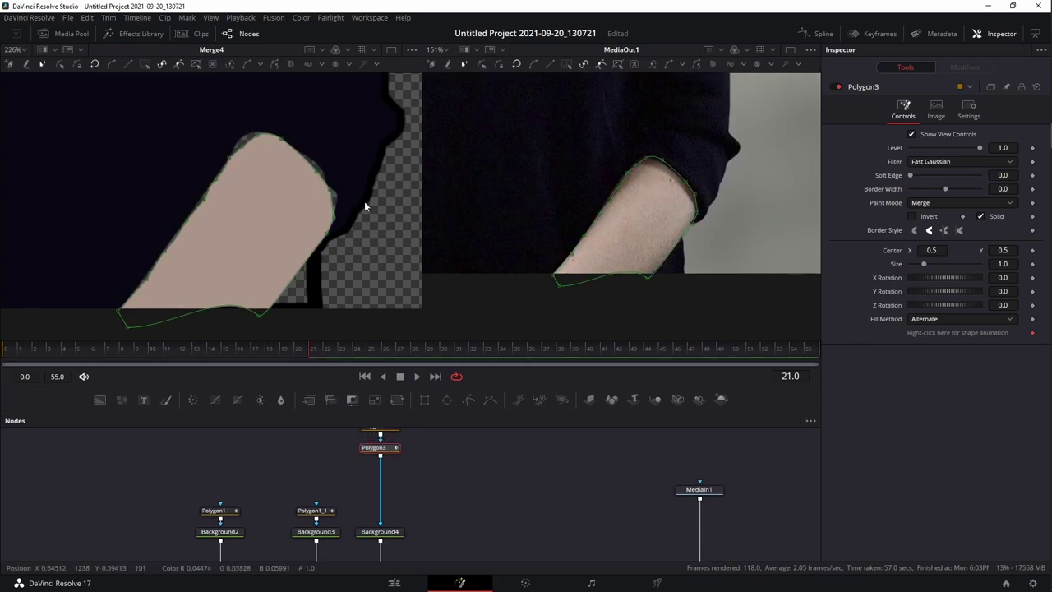
{"action": "left_click", "coordinate": [313, 512]}
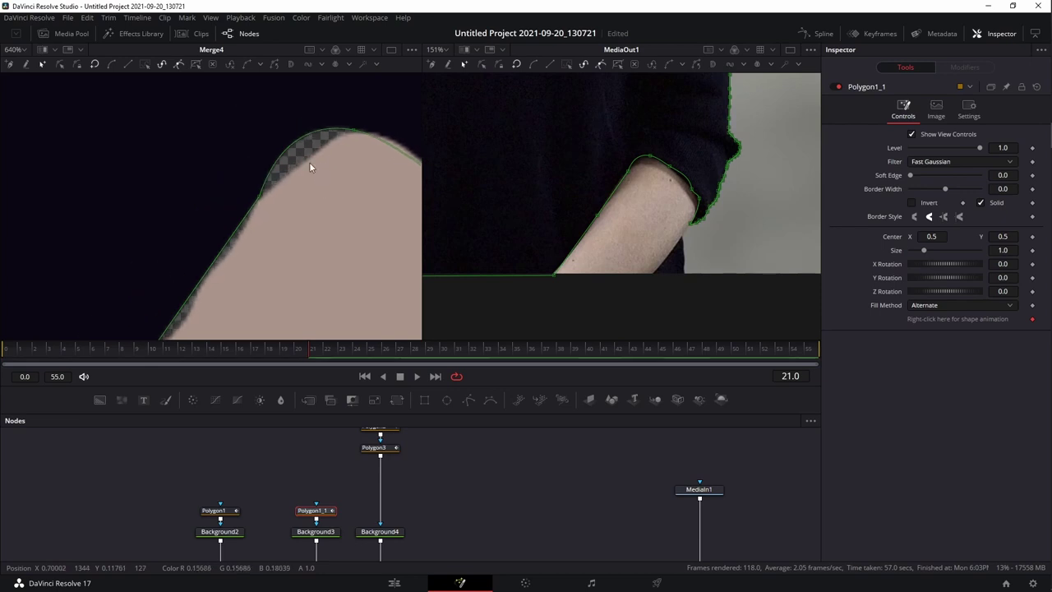
{"action": "left_click", "coordinate": [306, 154]}
{"action": "left_click_drag", "start_coordinate": [306, 153], "coordinate": [311, 157]}
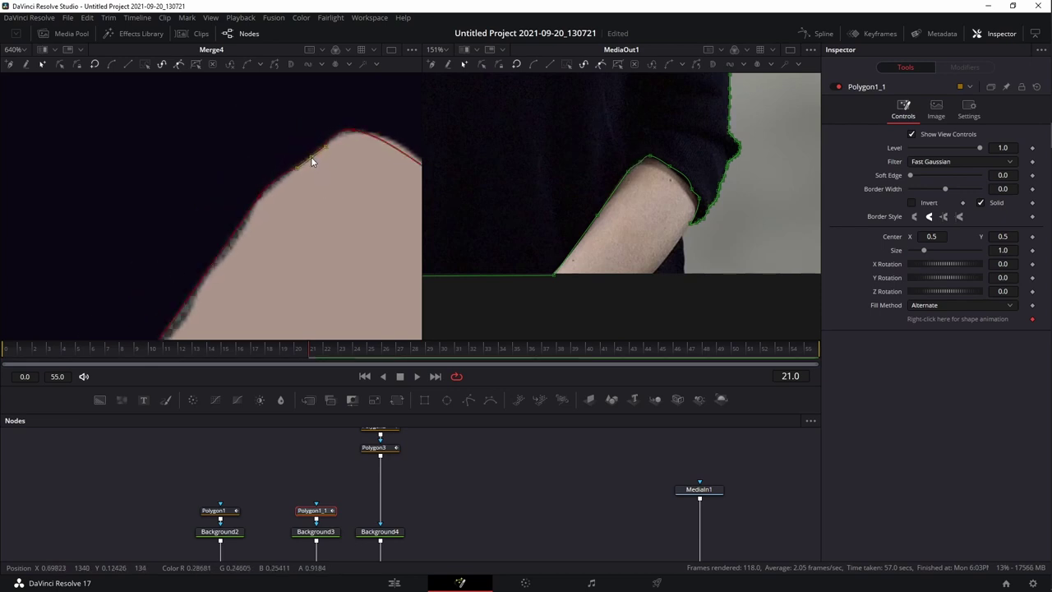
{"action": "scroll", "coordinate": [282, 243], "scroll_direction": "down", "scroll_amount": 8}
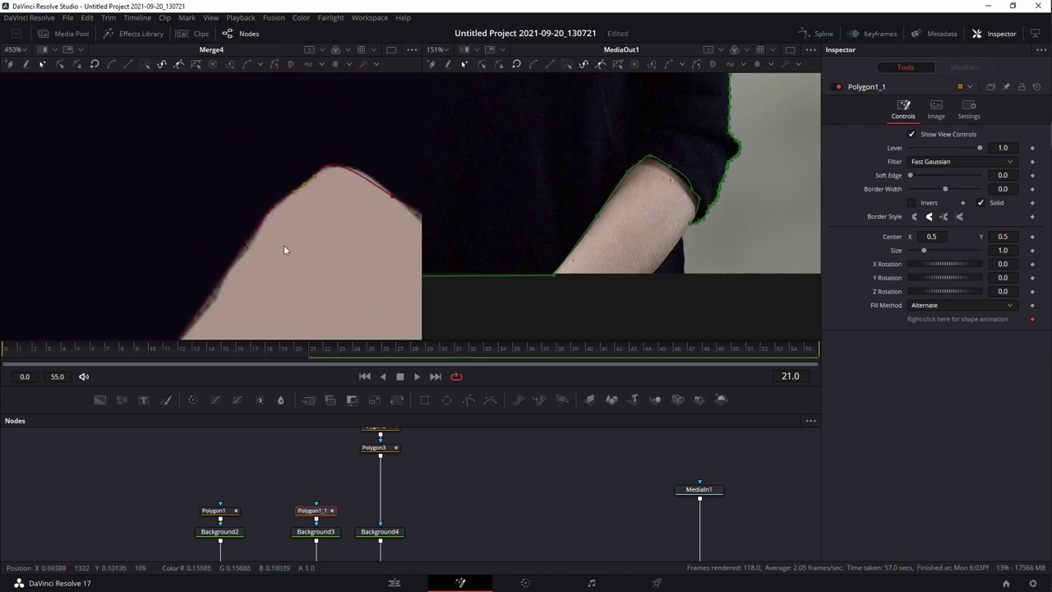
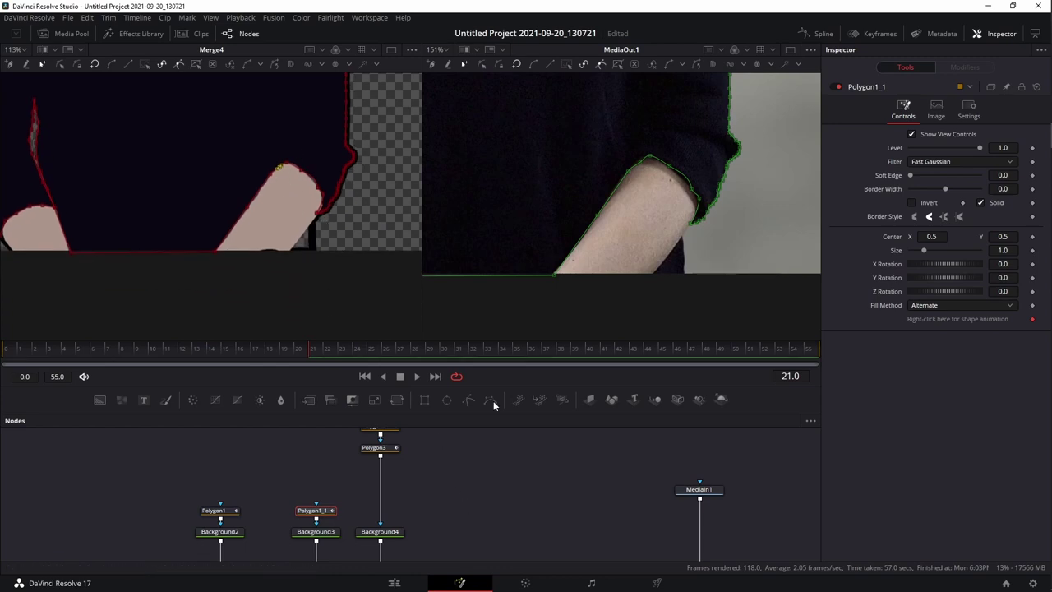
Insert a new polygon between Polygon1_1 and Background3 and trace the small sweater triangle below the forearm on the image's right side.
{"action": "left_click_drag", "start_coordinate": [374, 507], "coordinate": [359, 491]}
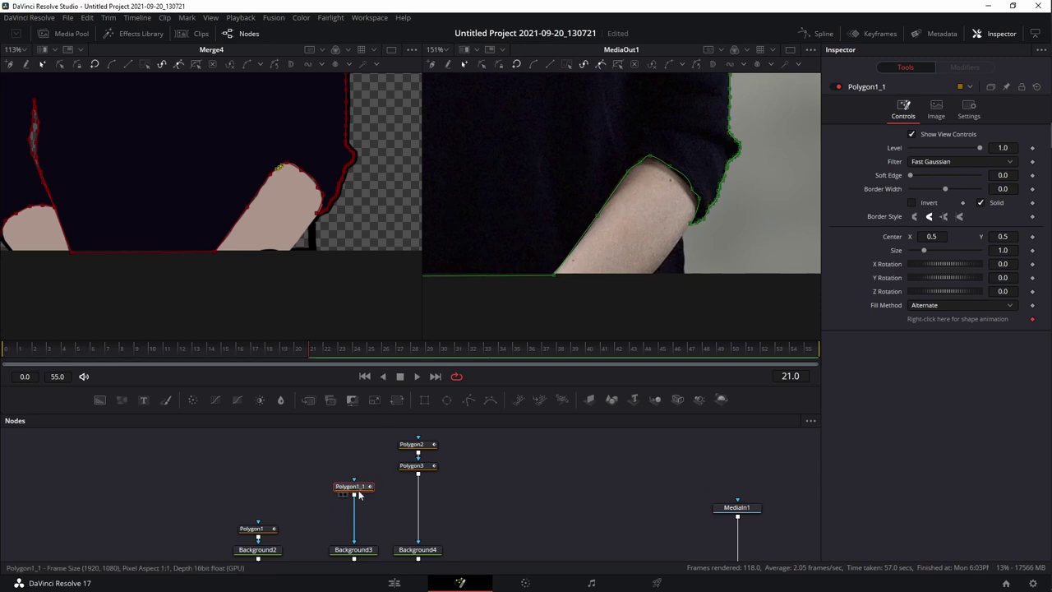
{"action": "left_click", "coordinate": [466, 401]}
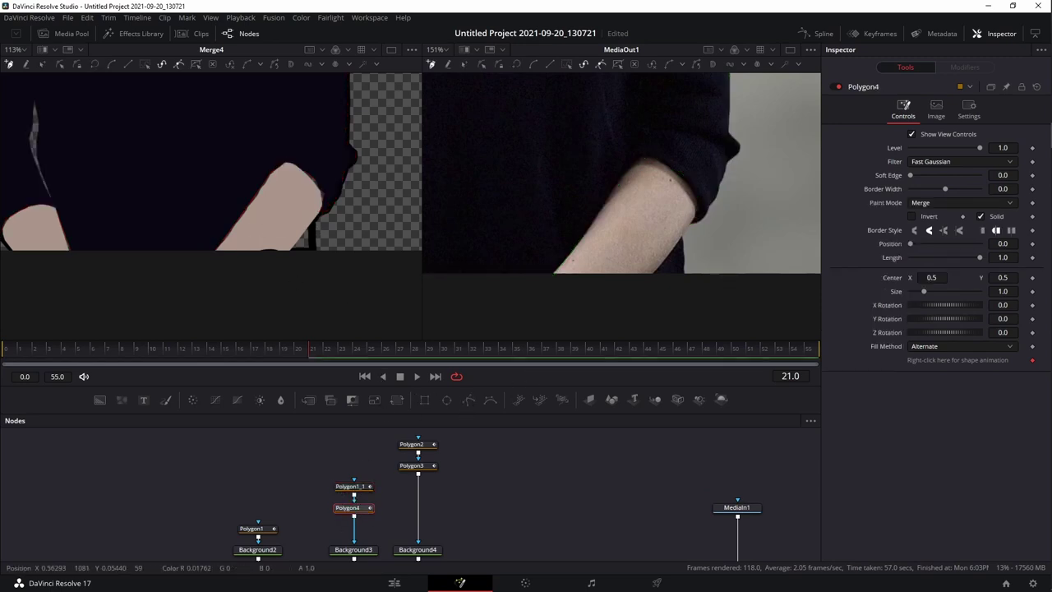
{"action": "left_click", "coordinate": [684, 236]}
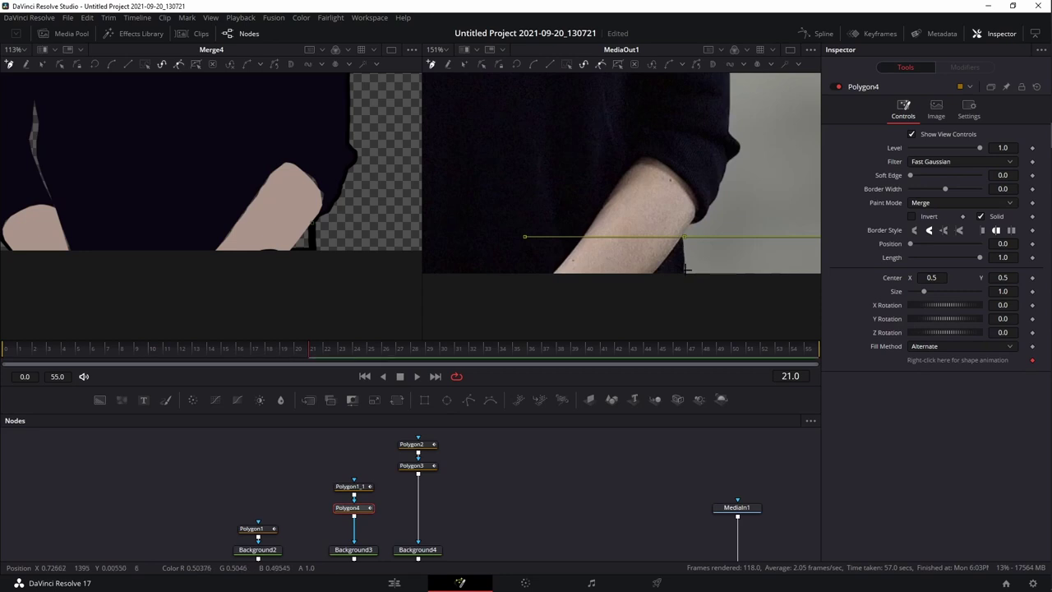
{"action": "left_click", "coordinate": [684, 273]}
{"action": "left_click", "coordinate": [651, 276]}
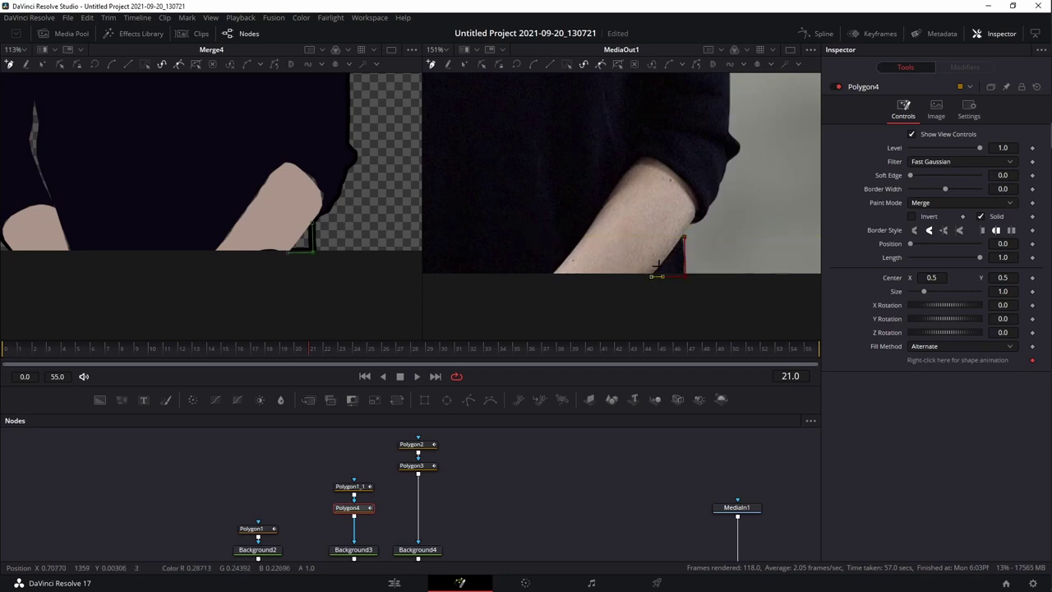
{"action": "left_click", "coordinate": [681, 237]}
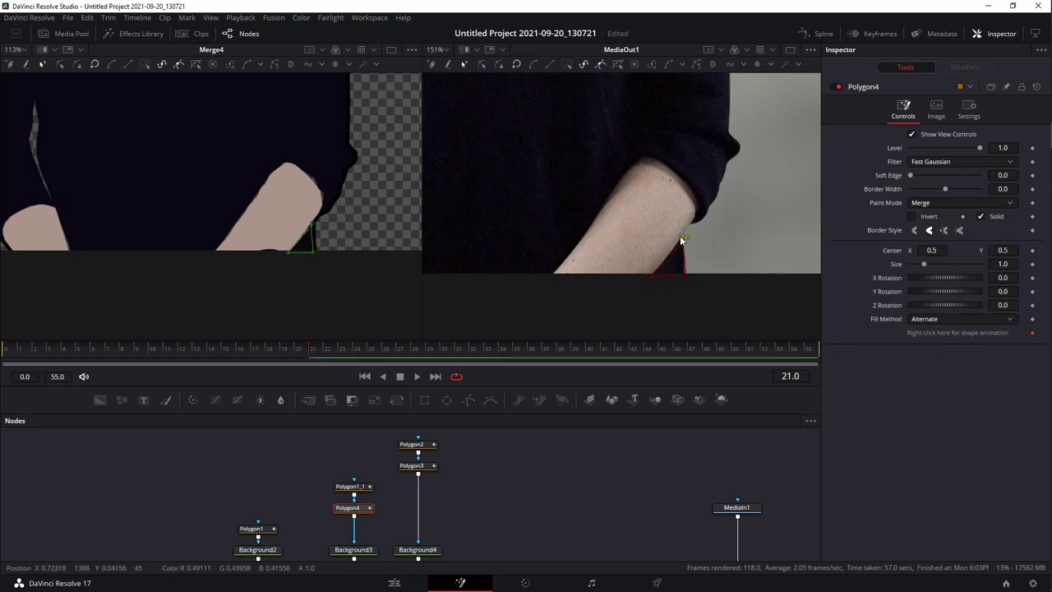
Refine the top point and curve handles of Polygon4 to fit the triangle's tip, and deselect the node.
{"action": "scroll", "coordinate": [680, 238], "scroll_direction": "up", "scroll_amount": 5}
{"action": "left_click_drag", "start_coordinate": [716, 215], "coordinate": [662, 211]}
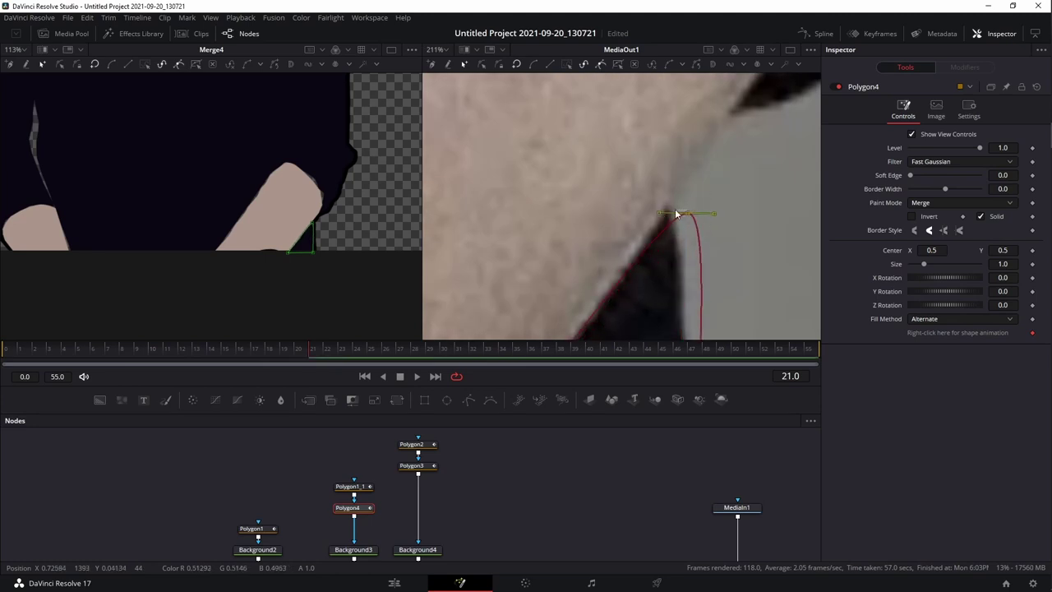
{"action": "left_click_drag", "start_coordinate": [688, 212], "coordinate": [677, 234]}
{"action": "scroll", "coordinate": [681, 273], "scroll_direction": "up", "scroll_amount": 3}
{"action": "scroll", "coordinate": [681, 273], "scroll_direction": "down", "scroll_amount": 2}
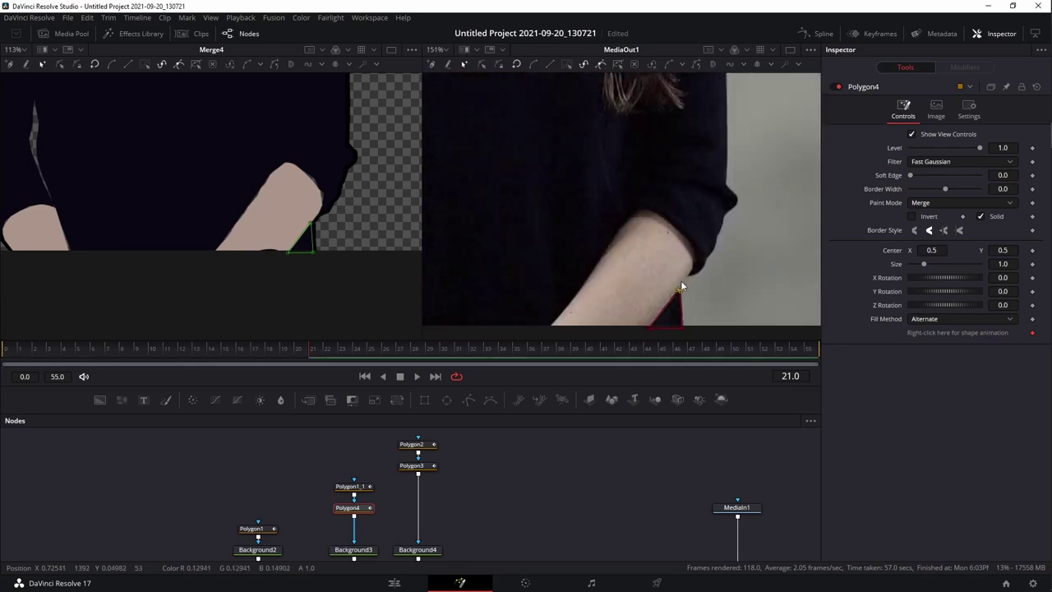
{"action": "left_click", "coordinate": [516, 491]}
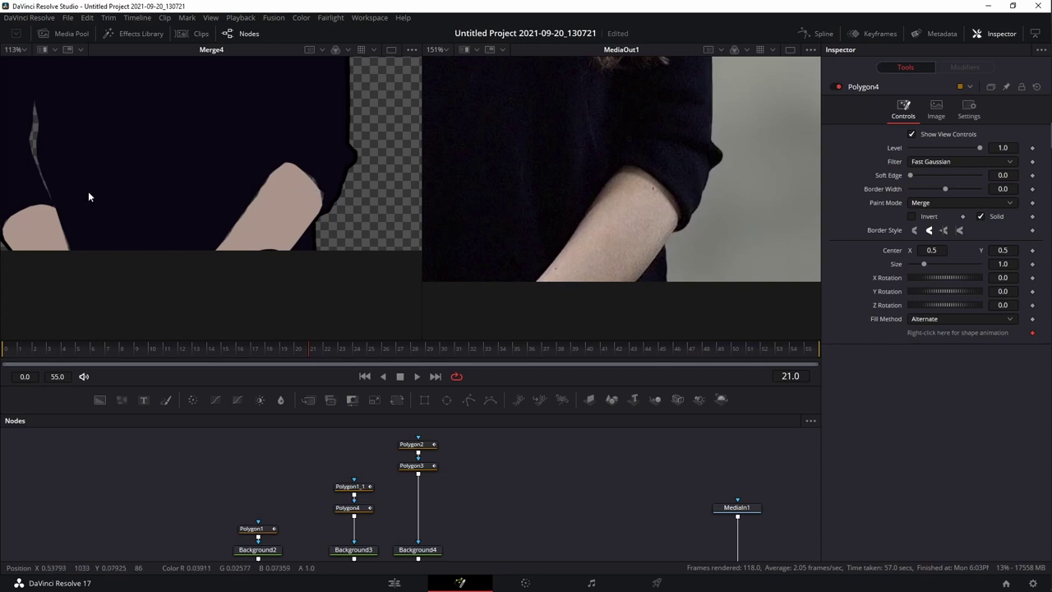
Compare the whole drawing with the woman's head, hair and upper body in the source footage.
{"action": "left_click_drag", "start_coordinate": [89, 192], "coordinate": [216, 272]}
{"action": "scroll", "coordinate": [268, 263], "scroll_direction": "down", "scroll_amount": 5}
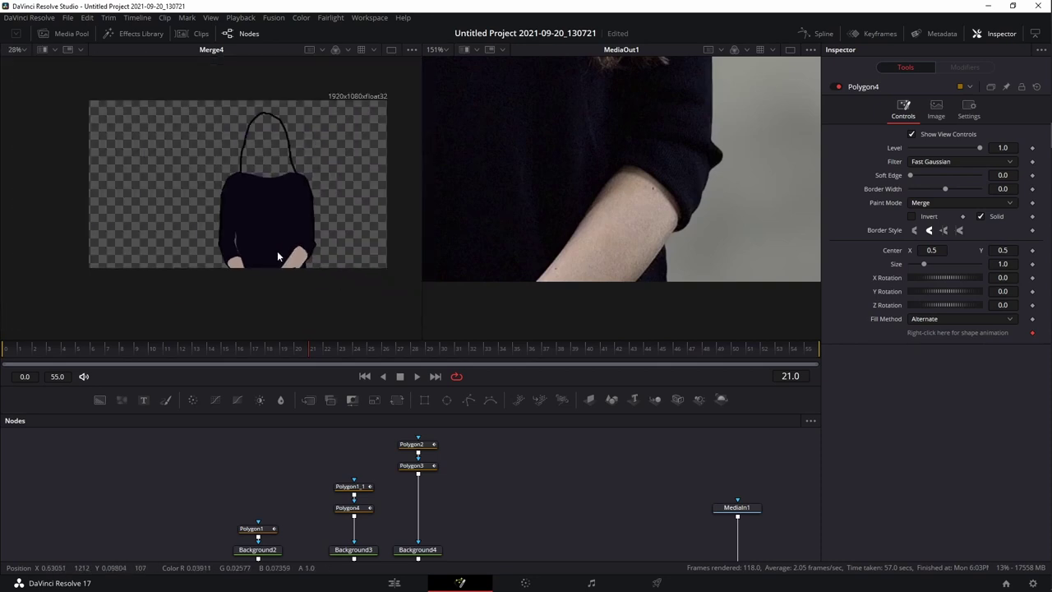
{"action": "left_click_drag", "start_coordinate": [300, 257], "coordinate": [277, 263]}
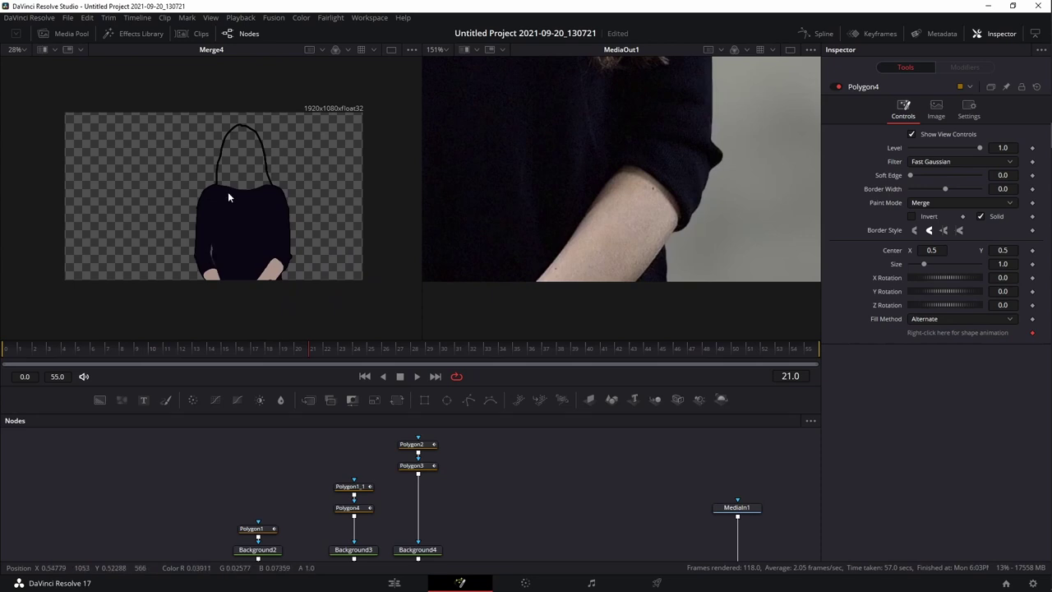
{"action": "left_click_drag", "start_coordinate": [584, 131], "coordinate": [622, 273]}
{"action": "scroll", "coordinate": [583, 190], "scroll_direction": "up", "scroll_amount": 1}
{"action": "scroll", "coordinate": [605, 179], "scroll_direction": "down", "scroll_amount": 4}
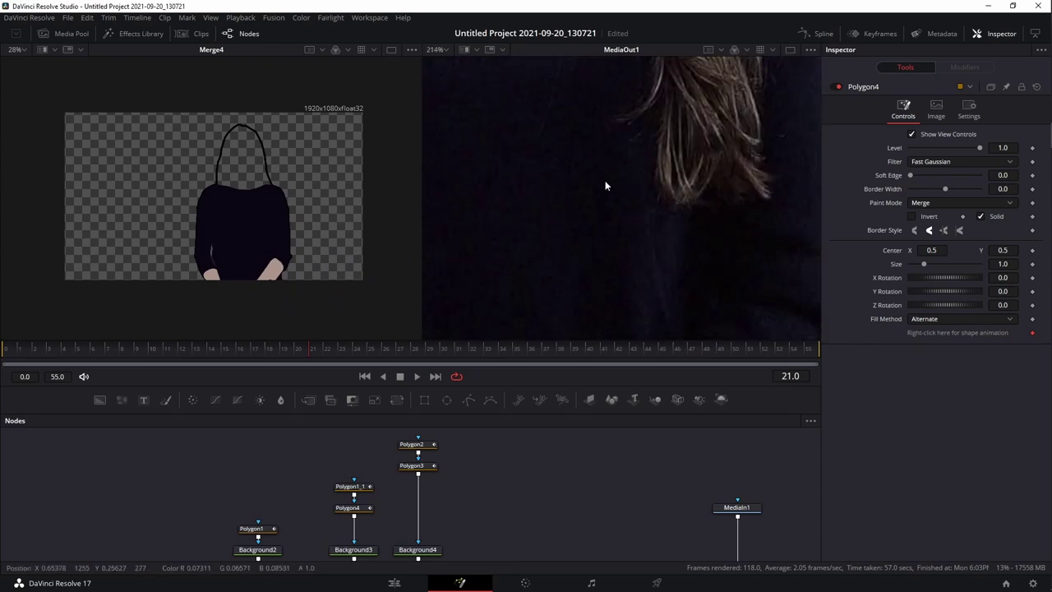
{"action": "scroll", "coordinate": [600, 116], "scroll_direction": "down", "scroll_amount": 3}
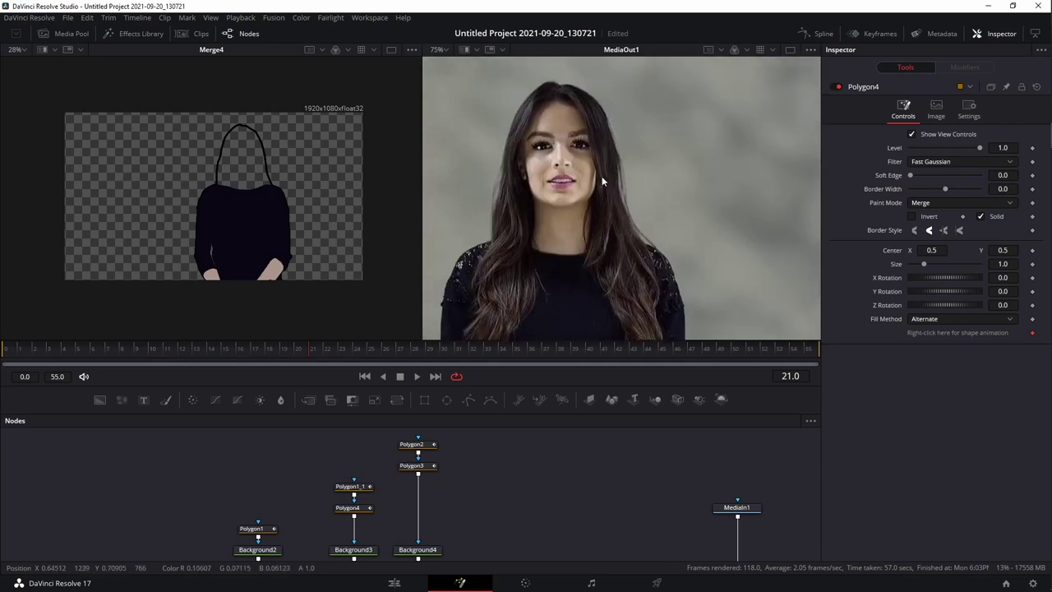
Add a Polygon mask node between Polygon3 and Background4 in the skin-colour chain.
{"action": "left_click_drag", "start_coordinate": [601, 228], "coordinate": [599, 184]}
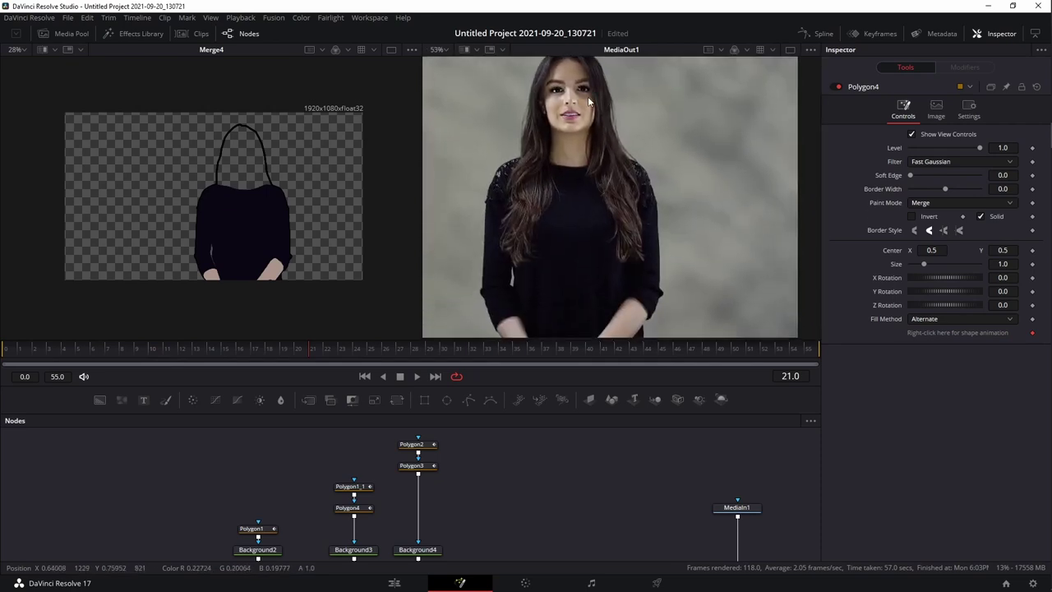
{"action": "scroll", "coordinate": [500, 508], "scroll_direction": "up", "scroll_amount": 1}
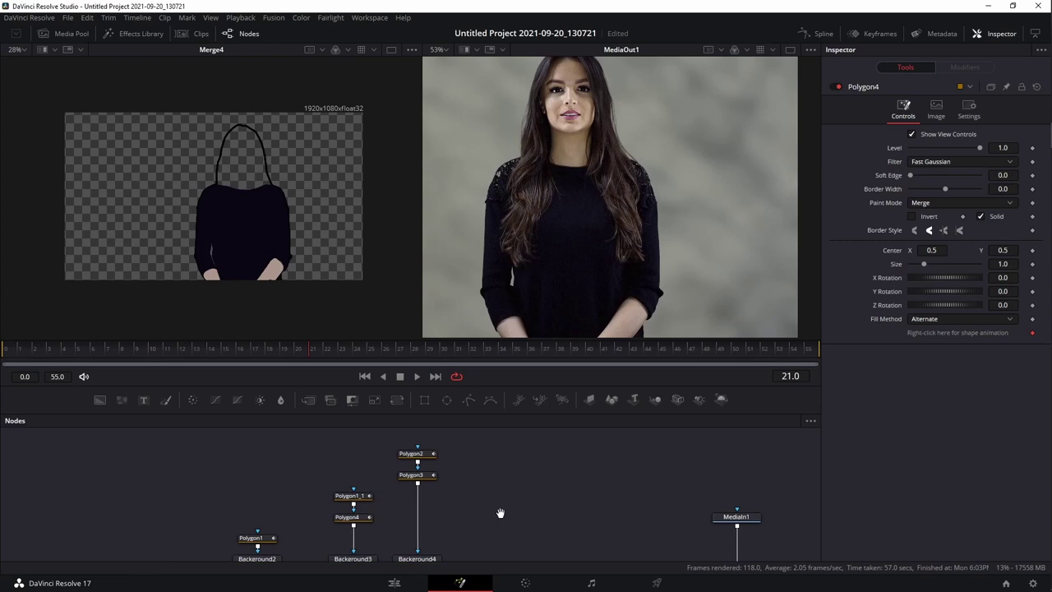
{"action": "left_click", "coordinate": [415, 475]}
{"action": "left_click_drag", "start_coordinate": [461, 505], "coordinate": [446, 488]}
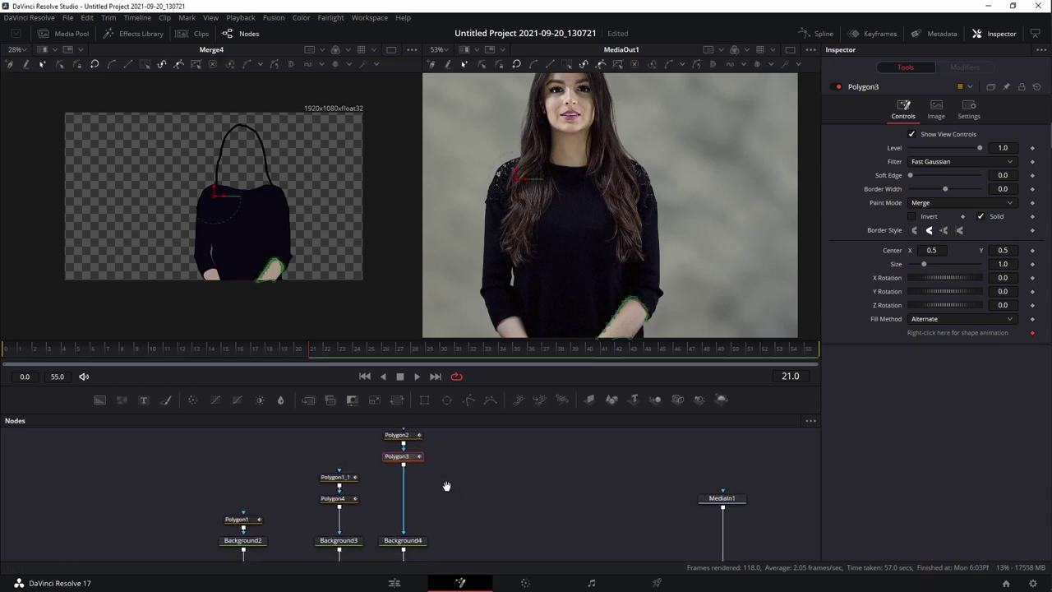
{"action": "left_click", "coordinate": [469, 399]}
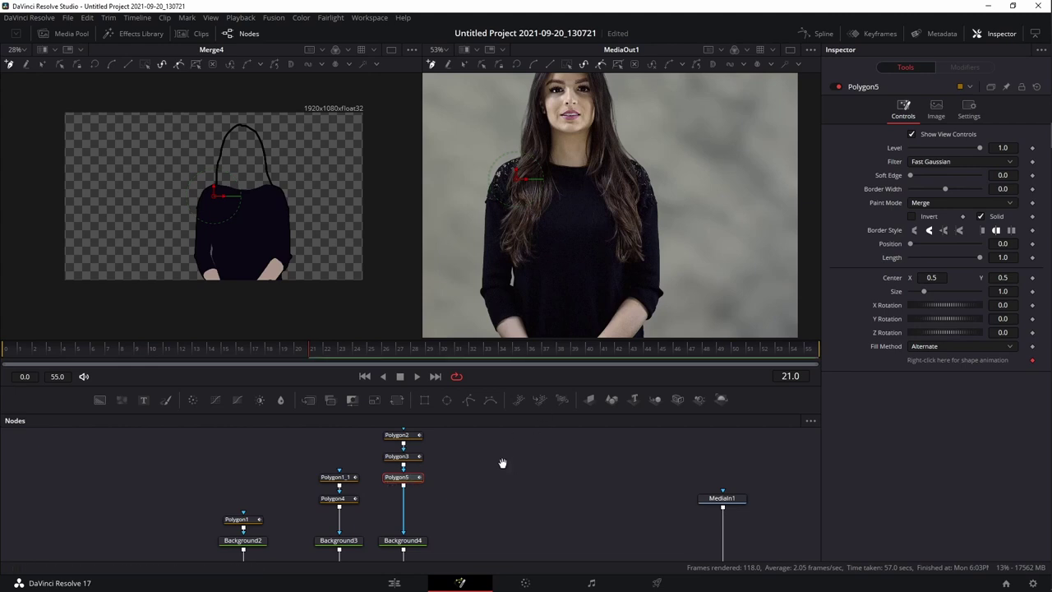
Rename the Polygon2 mask node as RightArm.
{"action": "left_click_drag", "start_coordinate": [502, 462], "coordinate": [496, 491]}
{"action": "left_click", "coordinate": [396, 434]}
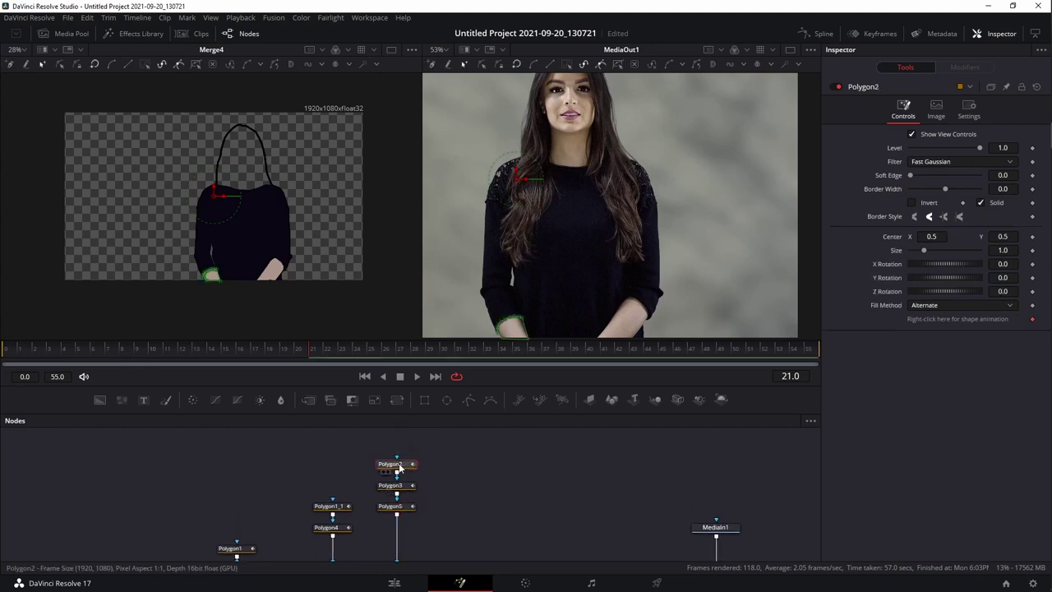
{"action": "key", "text": "F2"}
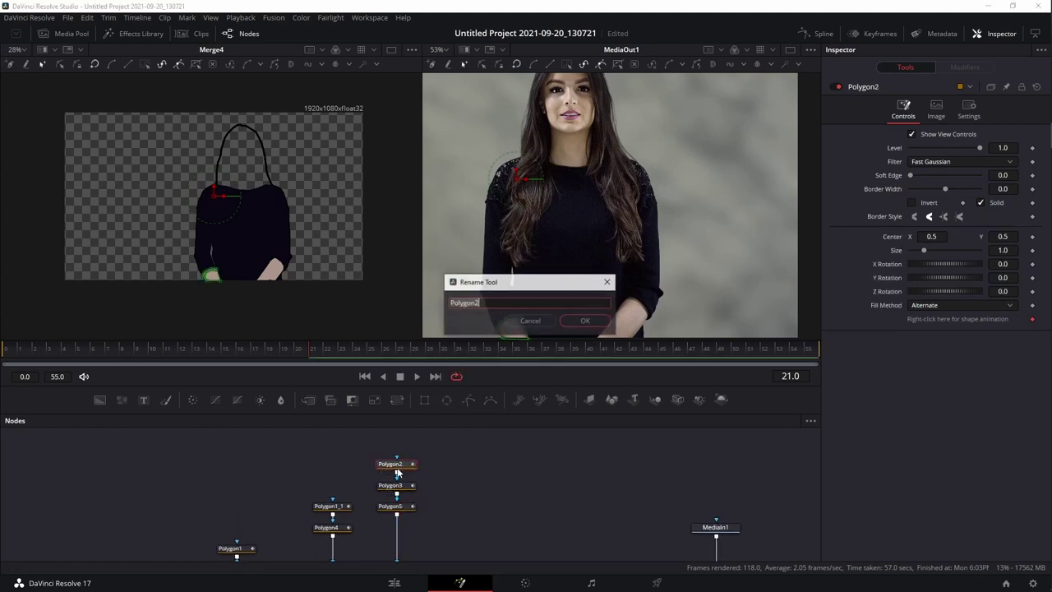
{"action": "type", "text": "RightArm"}
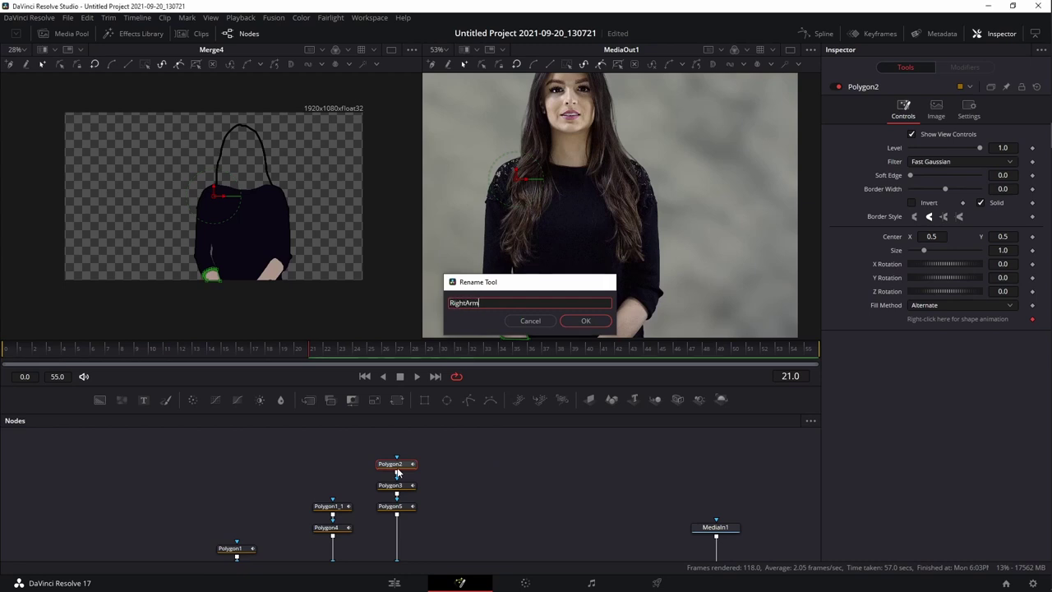
{"action": "key", "text": "Return"}
Rename the Polygon3 mask node as LeftArm.
{"action": "left_click", "coordinate": [404, 490]}
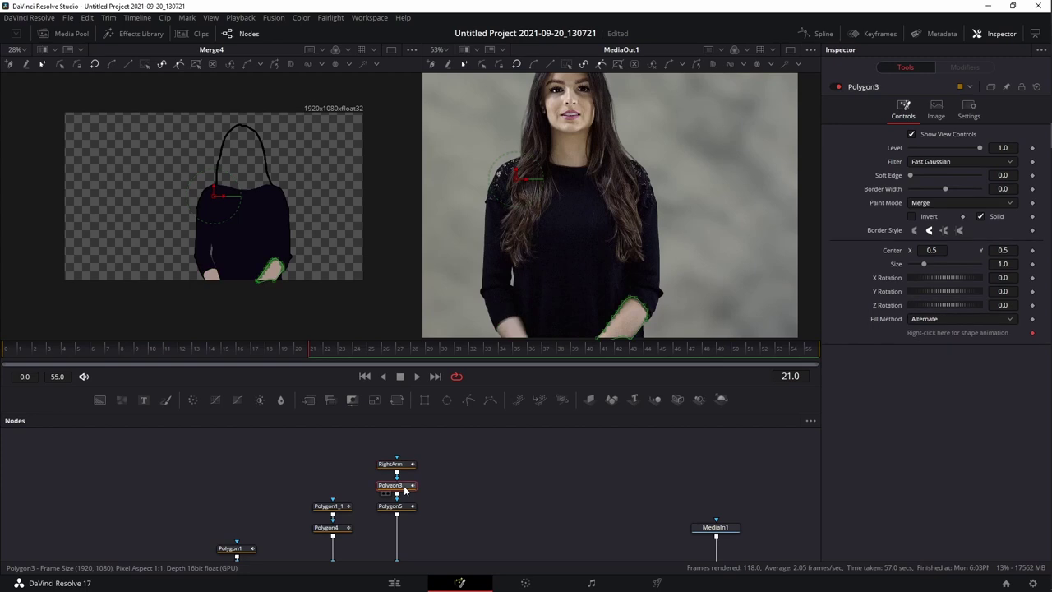
{"action": "key", "text": "F2"}
{"action": "type", "text": "Le"}
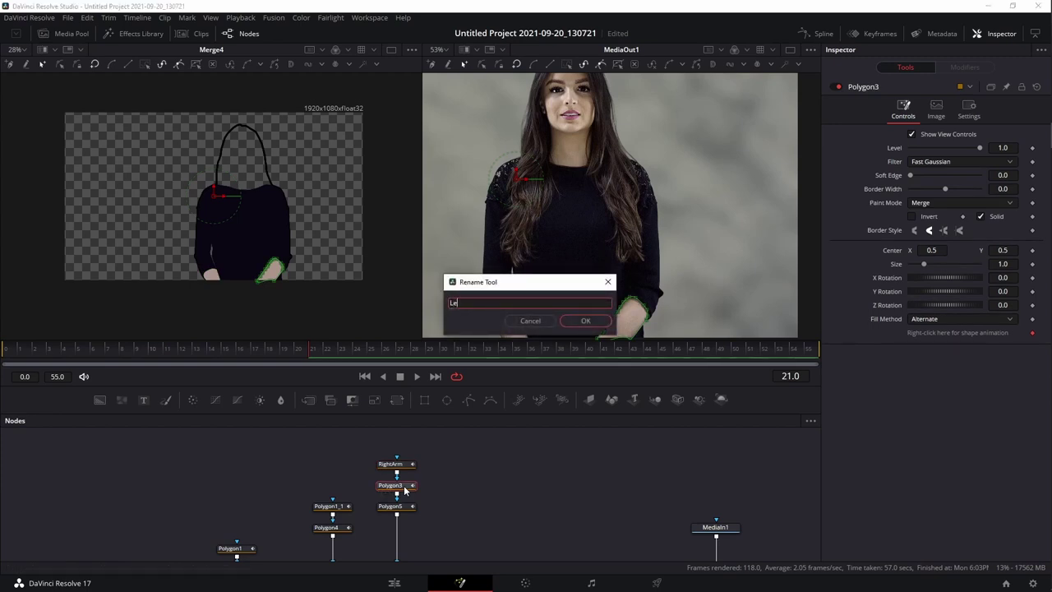
{"action": "type", "text": "ftArm"}
{"action": "key", "text": "Return"}
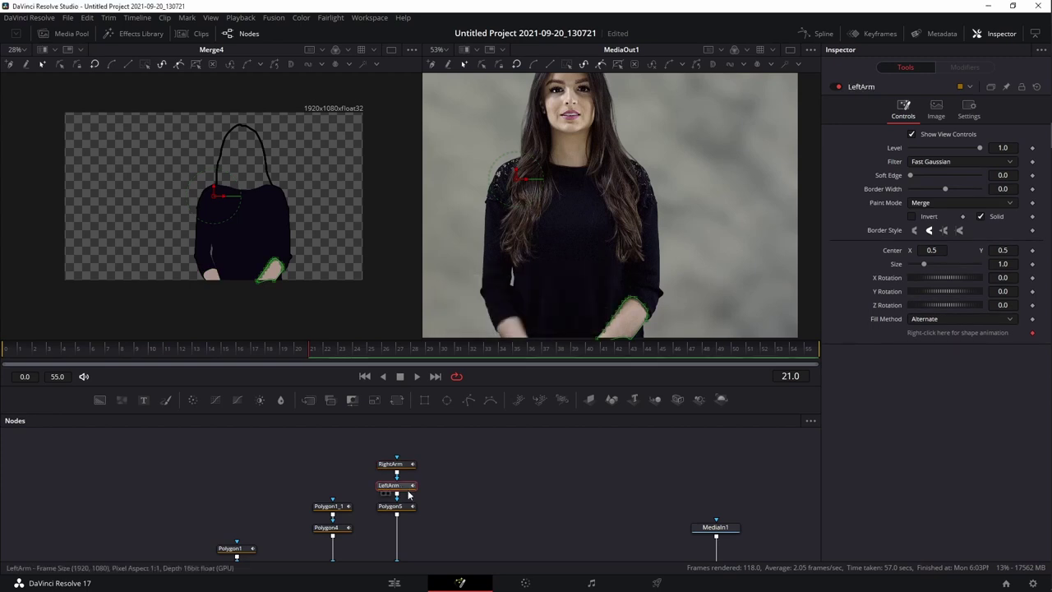
Rename the Polygon5 mask node as Face.
{"action": "left_click", "coordinate": [402, 509]}
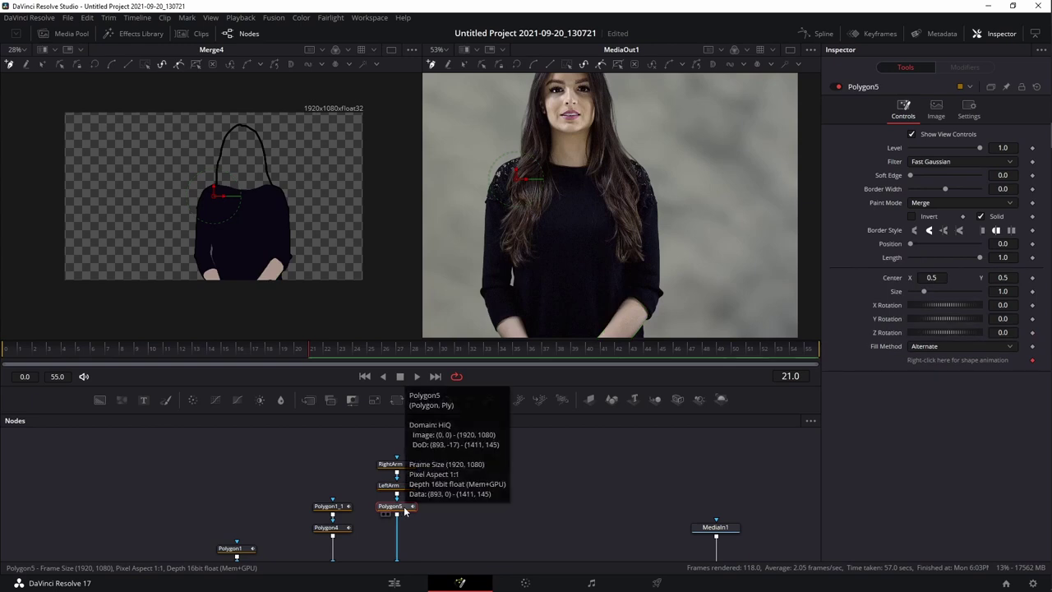
{"action": "key", "text": "F2"}
{"action": "type", "text": "Face"}
{"action": "key", "text": "Return"}
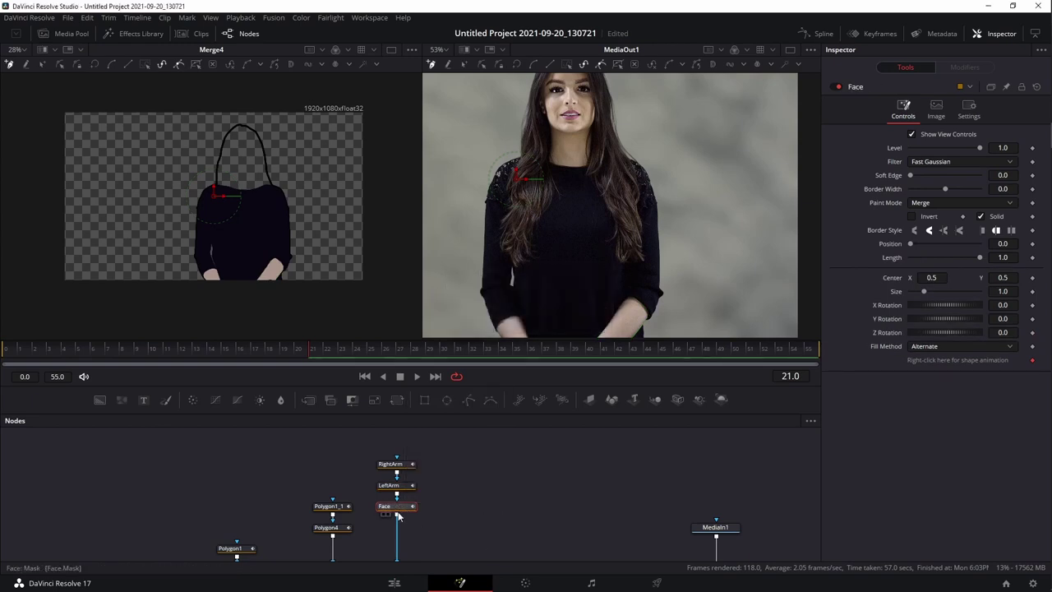
Start the Face mask at the top of the forehead and trace the woman's right hairline, ear and neck down to her collar.
{"action": "scroll", "coordinate": [635, 146], "scroll_direction": "up", "scroll_amount": 6}
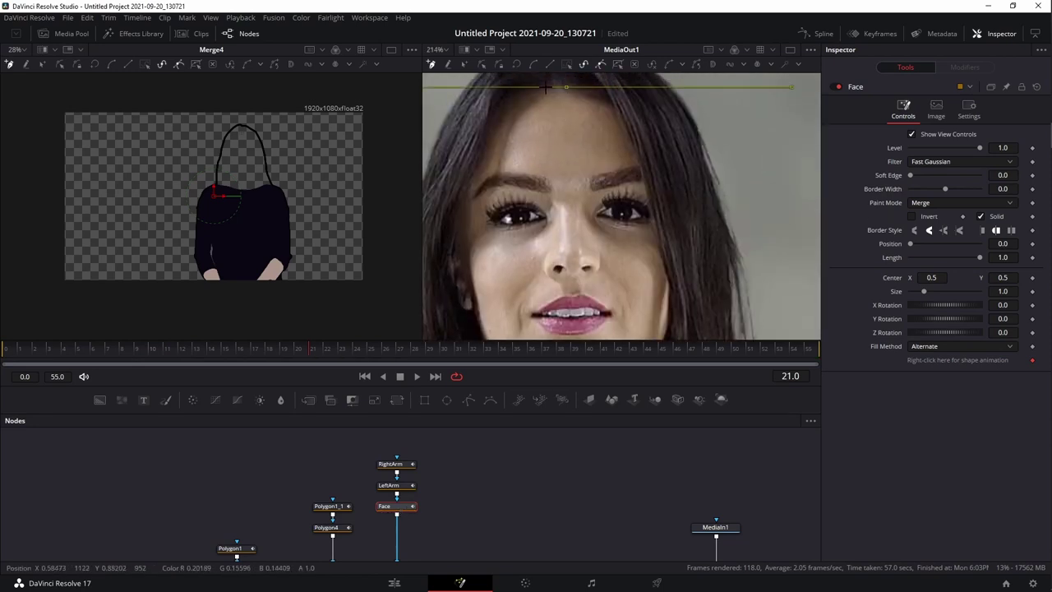
{"action": "left_click_drag", "start_coordinate": [492, 117], "coordinate": [446, 264]}
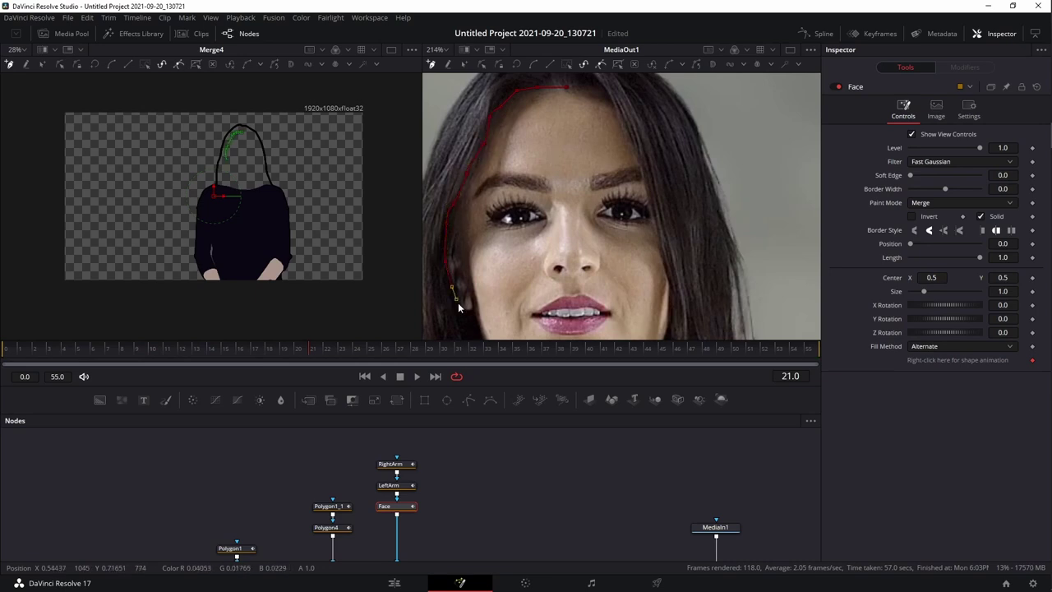
{"action": "mouse_move", "coordinate": [457, 302]}
{"action": "left_mouse_down"}
{"action": "mouse_move", "coordinate": [475, 316]}
{"action": "mouse_move", "coordinate": [517, 246]}
{"action": "mouse_move", "coordinate": [518, 180]}
{"action": "left_mouse_up"}
{"action": "left_click", "coordinate": [487, 201]}
{"action": "left_click", "coordinate": [492, 225]}
{"action": "left_click", "coordinate": [495, 260]}
{"action": "left_click_drag", "start_coordinate": [519, 265], "coordinate": [529, 165]}
{"action": "left_click", "coordinate": [505, 219]}
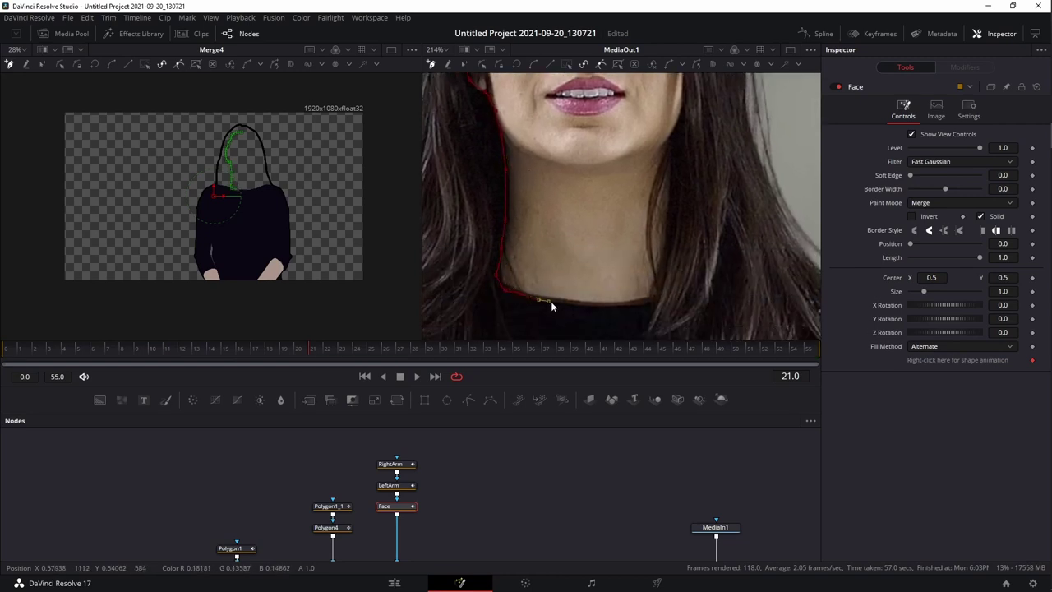
Continue the Face mask along the sweater's neckline to the woman's left side of the neck.
{"action": "left_click", "coordinate": [571, 302]}
{"action": "left_click", "coordinate": [605, 303]}
{"action": "left_click", "coordinate": [633, 302]}
{"action": "left_click", "coordinate": [655, 299]}
{"action": "mouse_move", "coordinate": [654, 299]}
{"action": "left_mouse_down"}
{"action": "mouse_move", "coordinate": [676, 240]}
{"action": "mouse_move", "coordinate": [686, 107]}
{"action": "mouse_move", "coordinate": [691, 261]}
{"action": "left_mouse_up"}
Trace the Face mask up the woman's left neck, cheek and hairline, and close it at the top of the forehead.
{"action": "left_click", "coordinate": [683, 96]}
{"action": "left_click", "coordinate": [684, 194]}
{"action": "left_click", "coordinate": [678, 131]}
{"action": "left_click", "coordinate": [668, 101]}
{"action": "left_click_drag", "start_coordinate": [679, 104], "coordinate": [688, 244]}
{"action": "left_click", "coordinate": [662, 153]}
{"action": "left_click", "coordinate": [638, 116]}
{"action": "left_click", "coordinate": [614, 105]}
{"action": "left_click", "coordinate": [585, 101]}
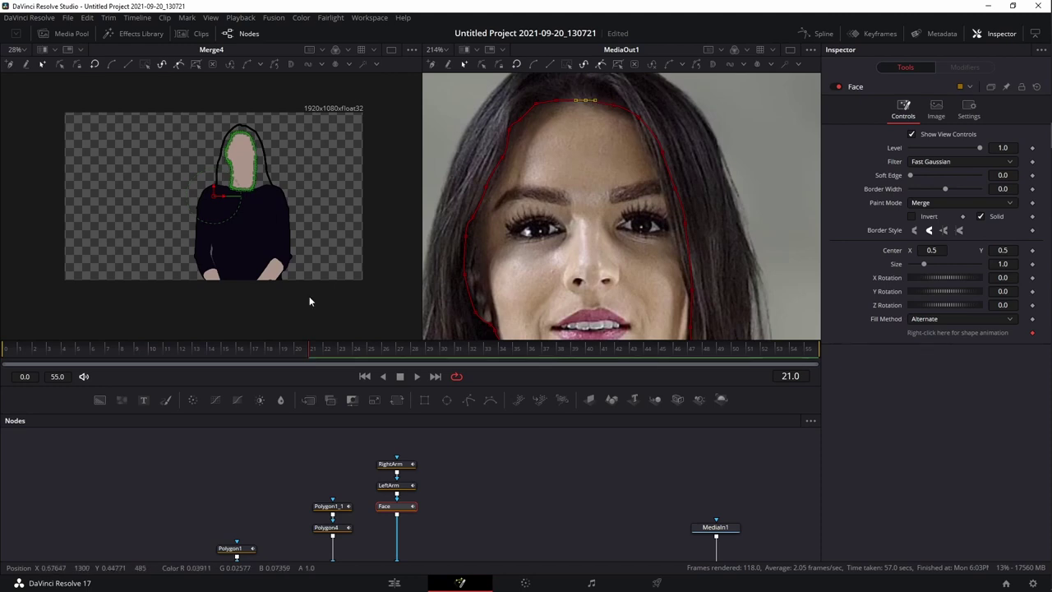
Move the RightArm, LeftArm and Face mask nodes together so they sit directly above Background4.
{"action": "key", "text": "ctrl+shift+a"}
{"action": "scroll", "coordinate": [653, 230], "scroll_direction": "down", "scroll_amount": 2}
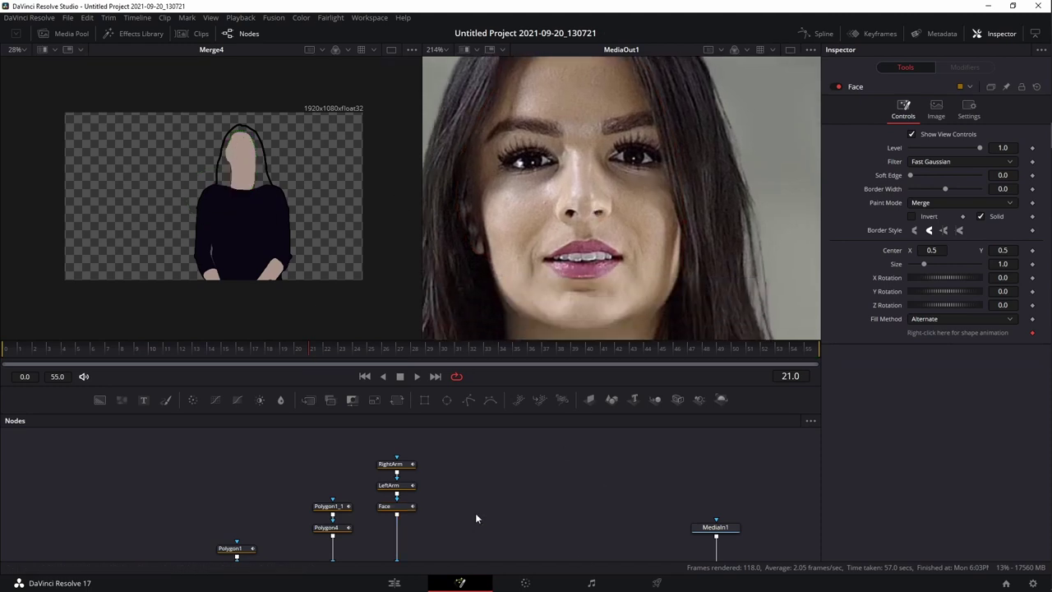
{"action": "left_click_drag", "start_coordinate": [475, 515], "coordinate": [484, 482]}
{"action": "scroll", "coordinate": [478, 484], "scroll_direction": "up", "scroll_amount": 1}
{"action": "left_click_drag", "start_coordinate": [389, 448], "coordinate": [421, 550]}
{"action": "left_click_drag", "start_coordinate": [516, 514], "coordinate": [451, 492]}
Add a new Background node and merge it over the output of Merge4.
{"action": "scroll", "coordinate": [617, 216], "scroll_direction": "down", "scroll_amount": 2}
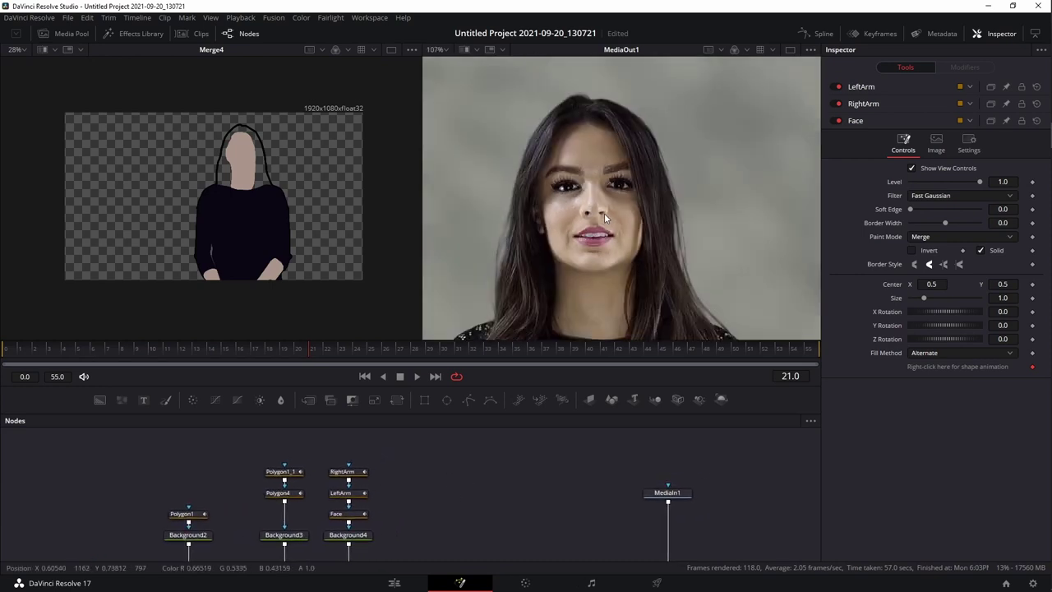
{"action": "scroll", "coordinate": [504, 505], "scroll_direction": "down", "scroll_amount": 2}
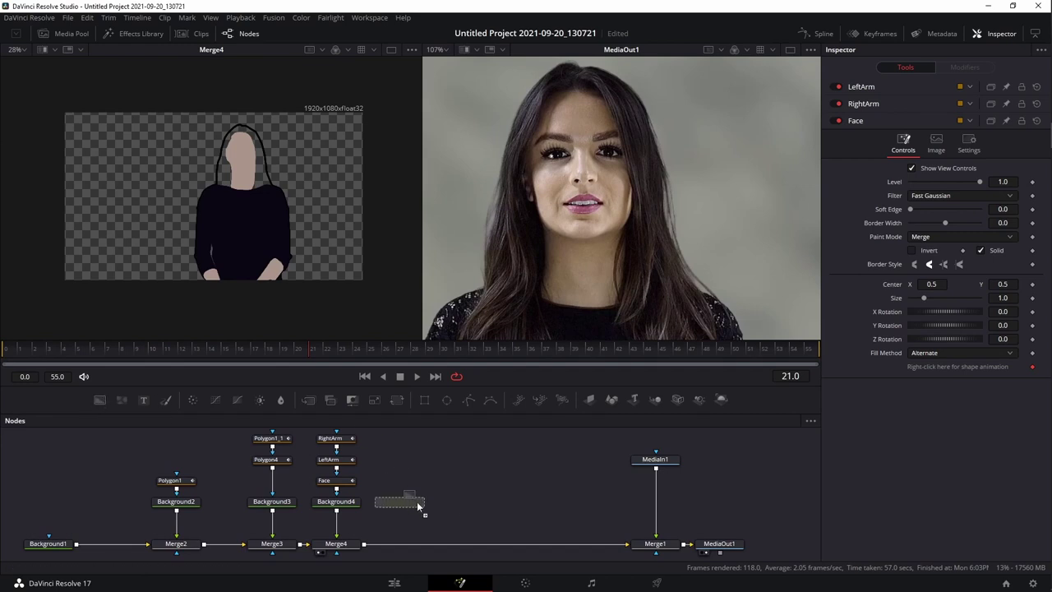
{"action": "left_click", "coordinate": [417, 501]}
{"action": "left_click_drag", "start_coordinate": [429, 510], "coordinate": [364, 543]}
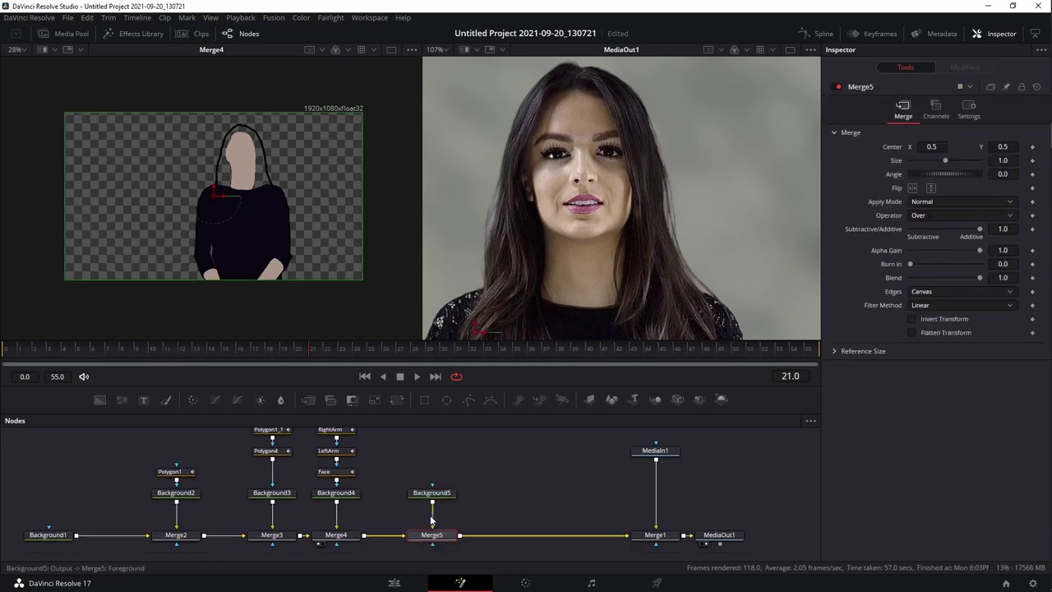
Set Background5's colour to the dark brown sampled from the woman's hair and attach a Polygon mask to it.
{"action": "left_click", "coordinate": [431, 492]}
{"action": "left_click_drag", "start_coordinate": [973, 198], "coordinate": [520, 221]}
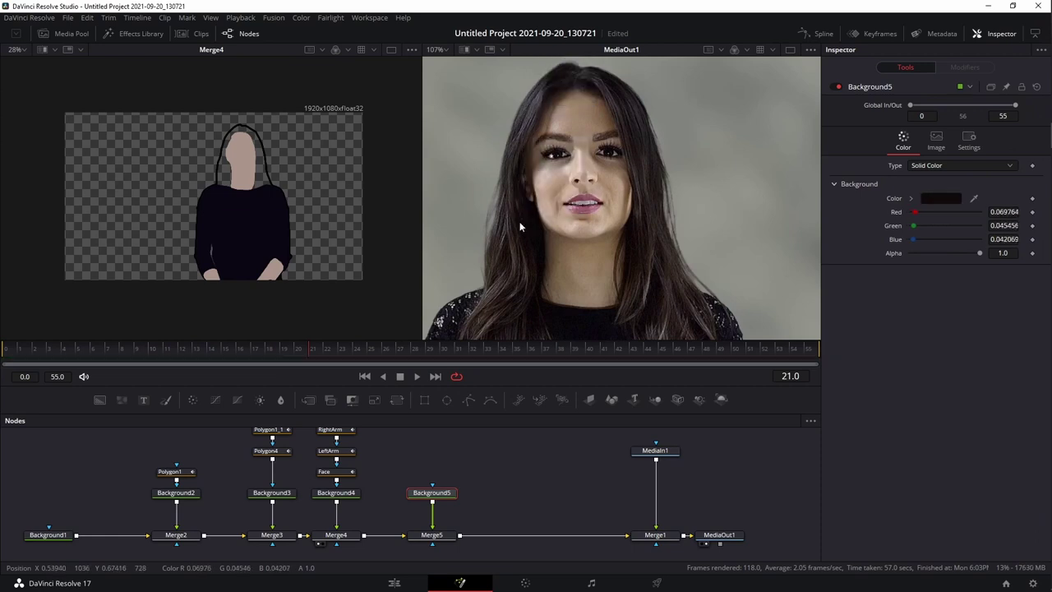
{"action": "left_click", "coordinate": [468, 402]}
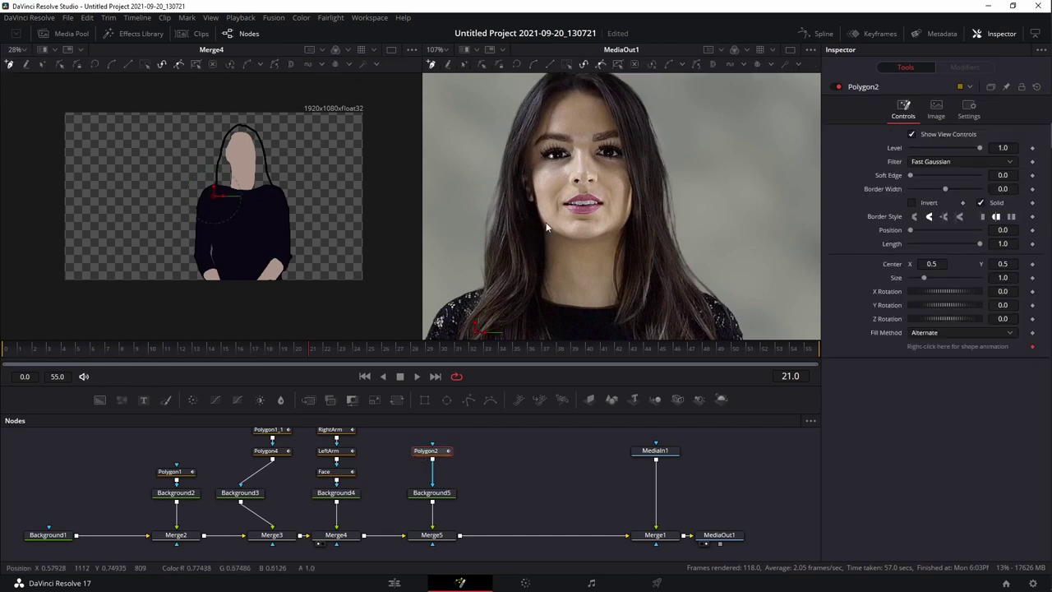
Start the hair mask at the crown and trace the outer edge of the hair down the woman's right side of the head.
{"action": "scroll", "coordinate": [557, 145], "scroll_direction": "up", "scroll_amount": 5}
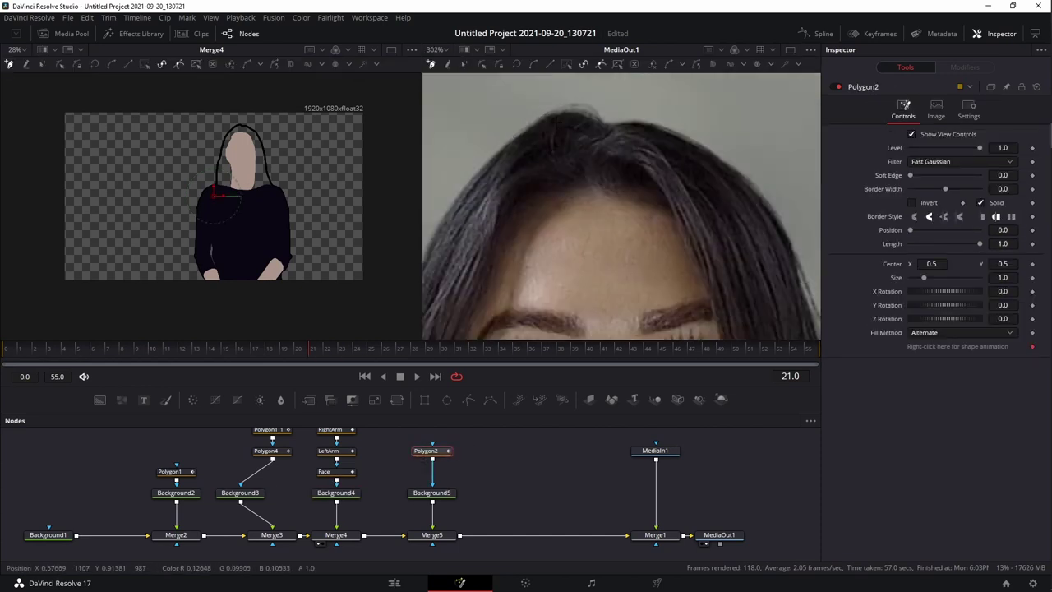
{"action": "left_click_drag", "start_coordinate": [582, 212], "coordinate": [673, 200]}
{"action": "left_click", "coordinate": [663, 98]}
{"action": "left_click", "coordinate": [634, 108]}
{"action": "left_click", "coordinate": [603, 127]}
{"action": "left_click", "coordinate": [608, 121]}
{"action": "left_click", "coordinate": [588, 136]}
{"action": "left_click", "coordinate": [566, 157]}
{"action": "left_click", "coordinate": [548, 182]}
{"action": "left_click", "coordinate": [514, 251]}
Continue the hair mask down the outer hair edge on the woman's right side, past eye level to below the mouth.
{"action": "left_click_drag", "start_coordinate": [532, 279], "coordinate": [623, 183]}
{"action": "left_click", "coordinate": [587, 210]}
{"action": "left_click", "coordinate": [580, 238]}
{"action": "left_click", "coordinate": [568, 275]}
{"action": "left_click", "coordinate": [562, 304]}
{"action": "left_click_drag", "start_coordinate": [585, 318], "coordinate": [555, 156]}
{"action": "left_click", "coordinate": [531, 158]}
{"action": "left_click", "coordinate": [526, 203]}
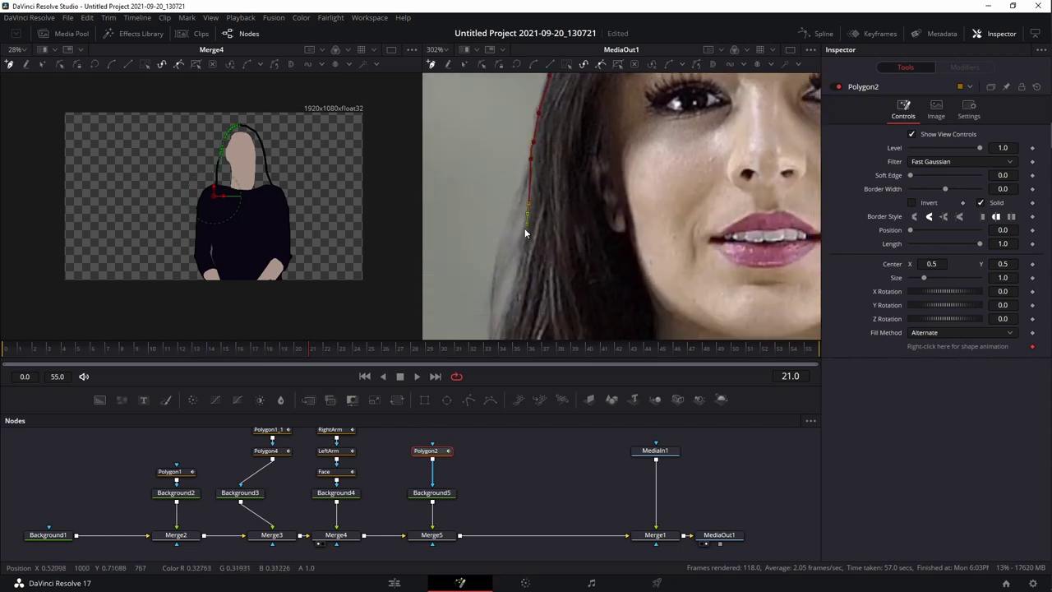
{"action": "left_click", "coordinate": [506, 298]}
{"action": "left_click_drag", "start_coordinate": [650, 234], "coordinate": [648, 122]}
Trace the hair mask's outer edge over the woman's right shoulder and down beside her upper arm.
{"action": "scroll", "coordinate": [563, 268], "scroll_direction": "down", "scroll_amount": 3}
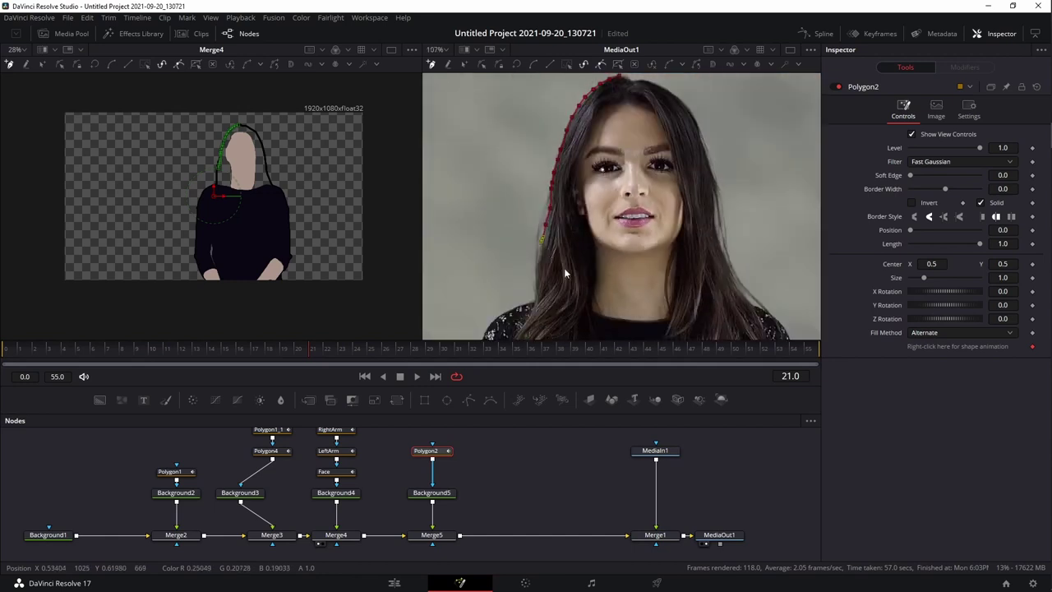
{"action": "left_click", "coordinate": [539, 263]}
{"action": "left_click", "coordinate": [537, 279]}
{"action": "left_click", "coordinate": [535, 294]}
{"action": "left_click", "coordinate": [533, 308]}
{"action": "left_click_drag", "start_coordinate": [613, 287], "coordinate": [658, 136]}
{"action": "left_click", "coordinate": [564, 210]}
{"action": "left_click", "coordinate": [561, 226]}
{"action": "left_click", "coordinate": [558, 243]}
{"action": "left_click", "coordinate": [559, 257]}
{"action": "left_click", "coordinate": [558, 273]}
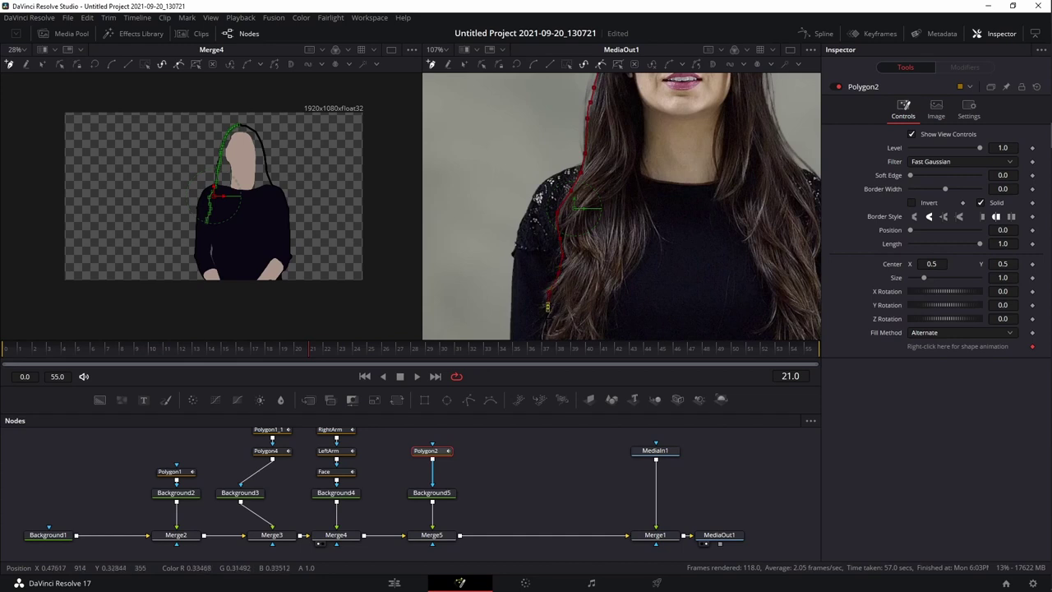
Trace the hair mask around the hair ends on the woman's right side and up the inner edge to her neck.
{"action": "left_click_drag", "start_coordinate": [611, 282], "coordinate": [601, 206]}
{"action": "left_click", "coordinate": [561, 256]}
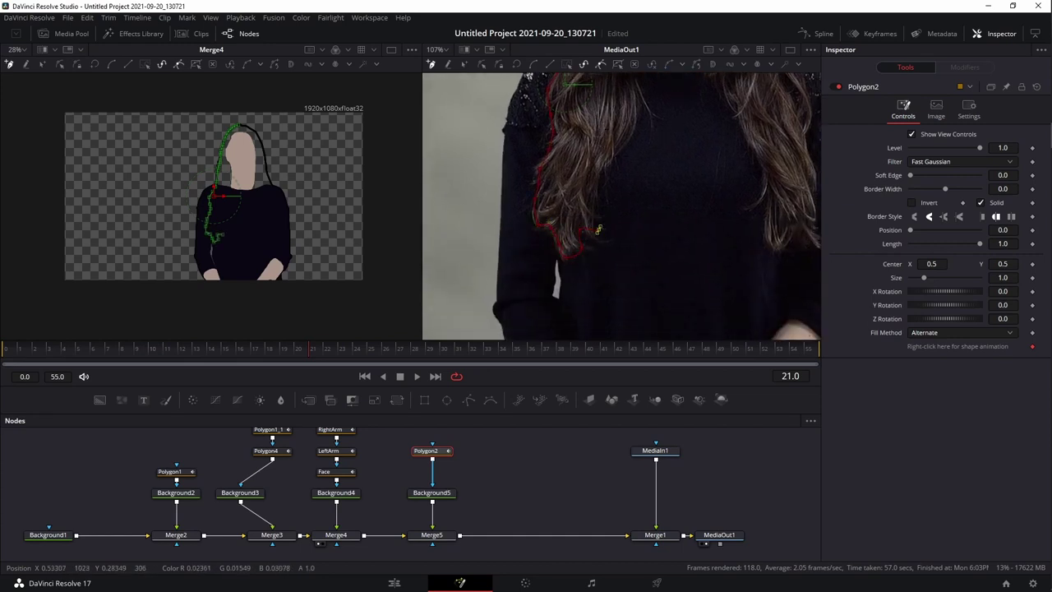
{"action": "left_click", "coordinate": [600, 191]}
{"action": "left_click", "coordinate": [634, 110]}
{"action": "left_click_drag", "start_coordinate": [640, 116], "coordinate": [604, 273]}
{"action": "left_click", "coordinate": [593, 222]}
{"action": "left_click", "coordinate": [596, 184]}
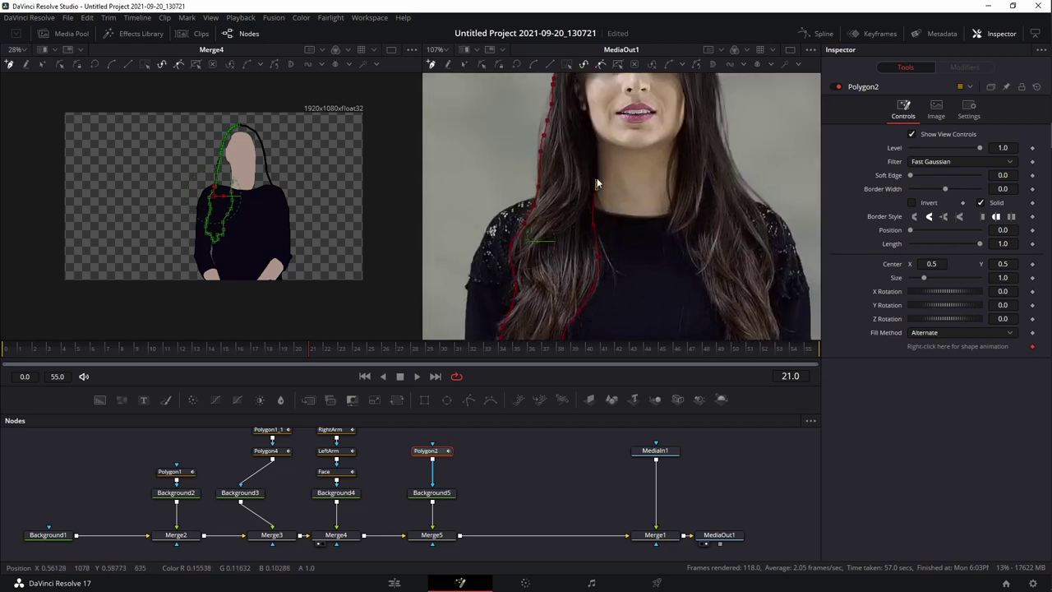
Extend the hair mask up along the face, across the forehead hairline and down the woman's left cheek to the neck.
{"action": "left_click_drag", "start_coordinate": [581, 111], "coordinate": [578, 96]}
{"action": "scroll", "coordinate": [614, 197], "scroll_direction": "up", "scroll_amount": 3}
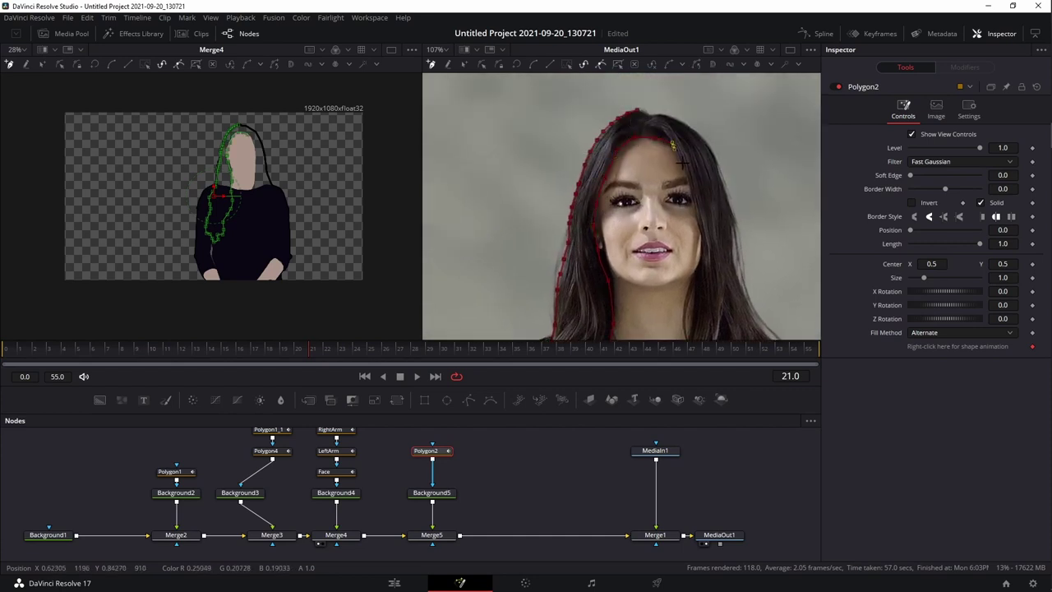
{"action": "left_click_drag", "start_coordinate": [694, 213], "coordinate": [696, 227]}
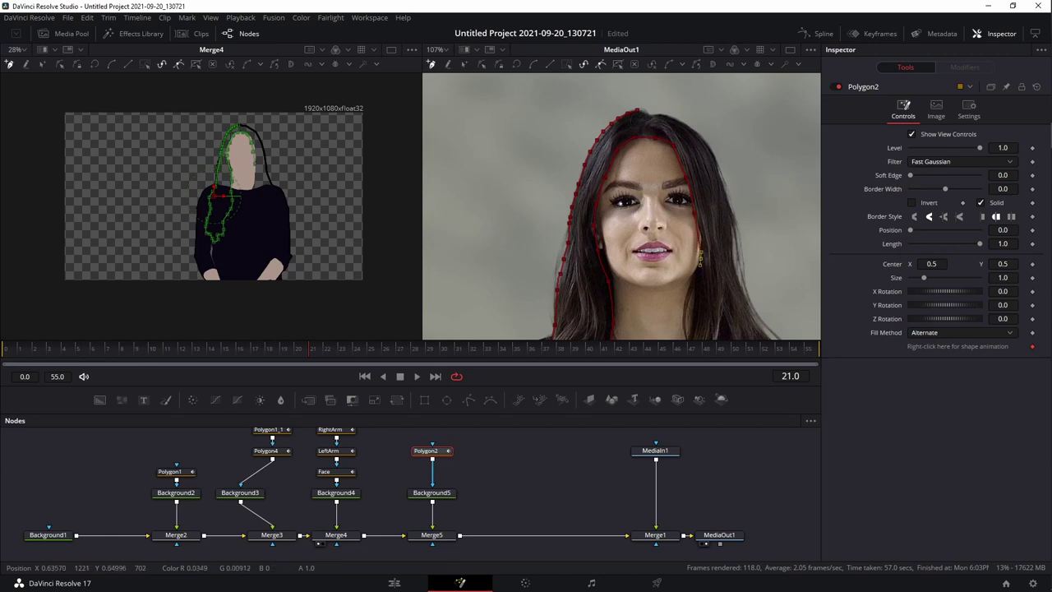
{"action": "left_click_drag", "start_coordinate": [685, 326], "coordinate": [687, 336]}
Trace the hair mask down the inner edge on the woman's left side, around the hair ends and up to the shoulder.
{"action": "scroll", "coordinate": [732, 314], "scroll_direction": "down", "scroll_amount": 3}
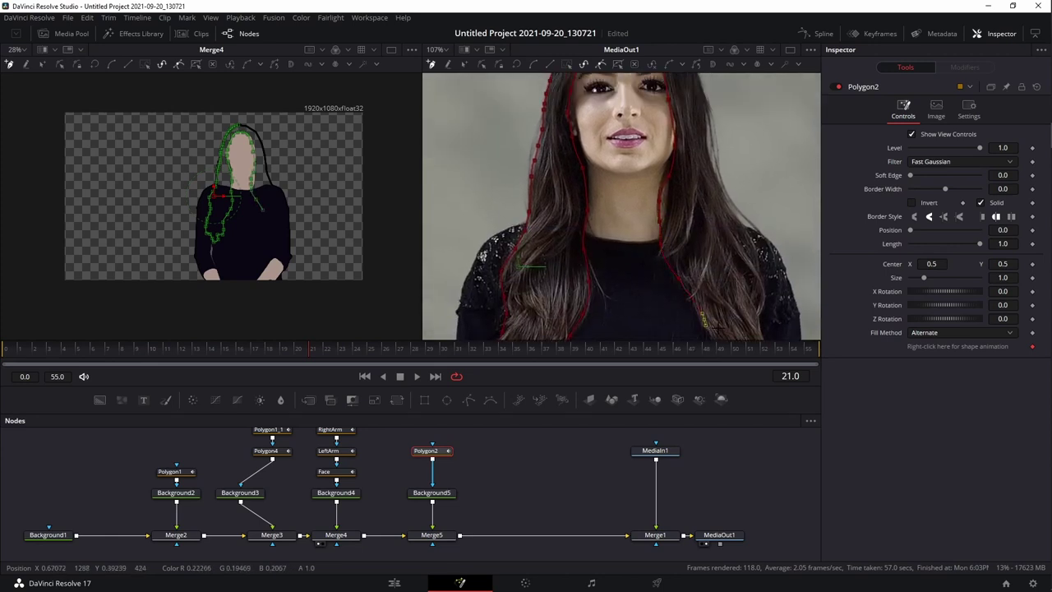
{"action": "scroll", "coordinate": [727, 304], "scroll_direction": "down", "scroll_amount": 3}
{"action": "mouse_move", "coordinate": [641, 197]}
{"action": "left_mouse_down"}
{"action": "mouse_move", "coordinate": [664, 306]}
{"action": "mouse_move", "coordinate": [719, 257]}
{"action": "mouse_move", "coordinate": [695, 197]}
{"action": "mouse_move", "coordinate": [695, 137]}
{"action": "mouse_move", "coordinate": [665, 83]}
{"action": "left_mouse_up"}
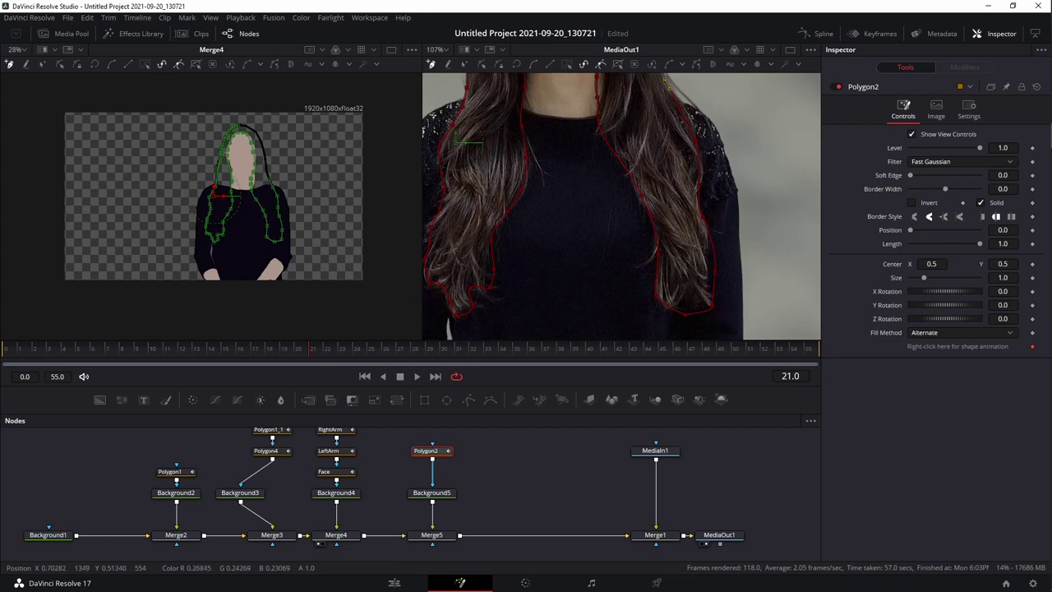
Continue the hair mask up the outer edge on the woman's left side and close it at the crown.
{"action": "left_click_drag", "start_coordinate": [685, 133], "coordinate": [702, 248]}
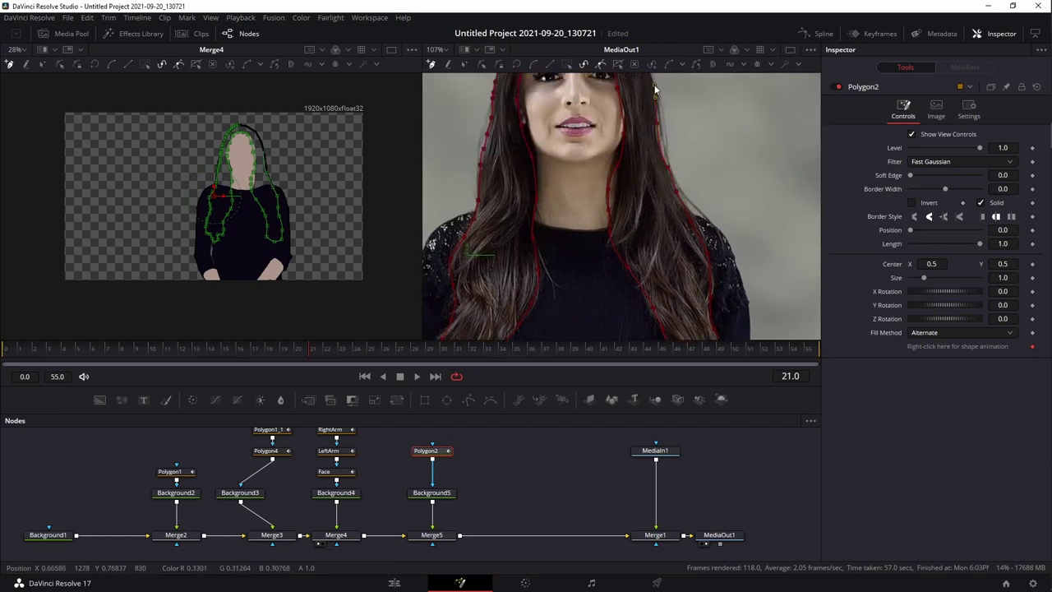
{"action": "scroll", "coordinate": [661, 123], "scroll_direction": "up", "scroll_amount": 5}
{"action": "left_click", "coordinate": [668, 152]}
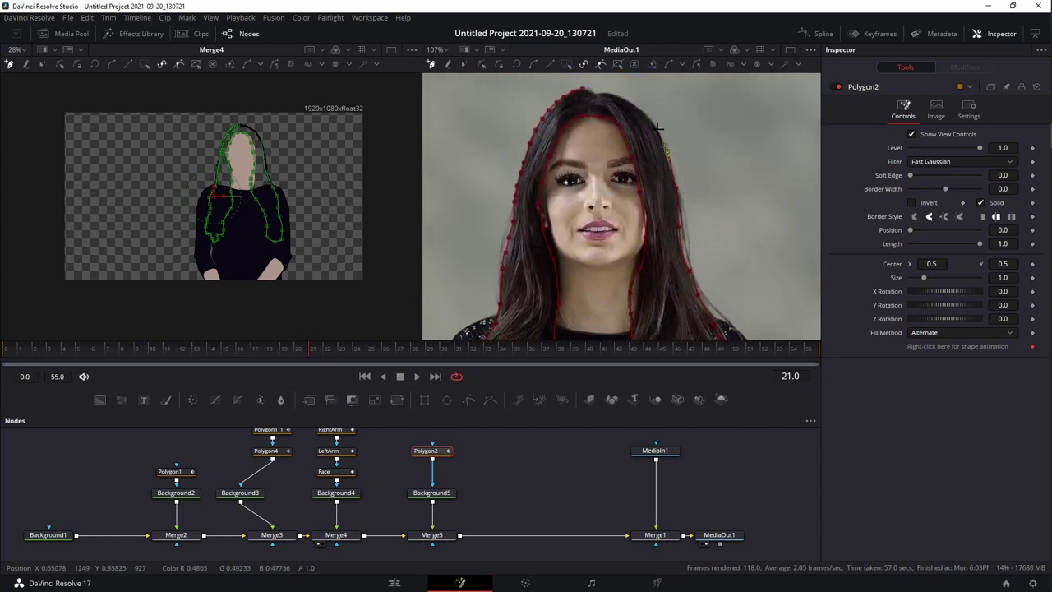
{"action": "left_click", "coordinate": [639, 107]}
{"action": "left_click", "coordinate": [598, 93]}
{"action": "left_click", "coordinate": [584, 90]}
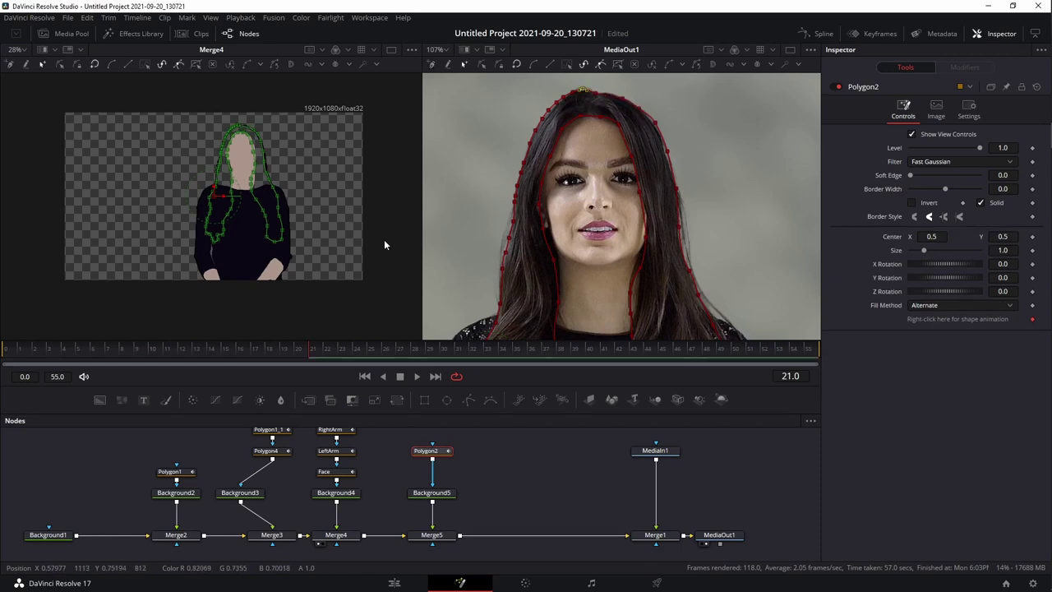
View the Merge5 output in place of Merge4 and check the edges of the hair mask.
{"action": "left_click_drag", "start_coordinate": [431, 535], "coordinate": [281, 184]}
{"action": "left_click", "coordinate": [511, 498]}
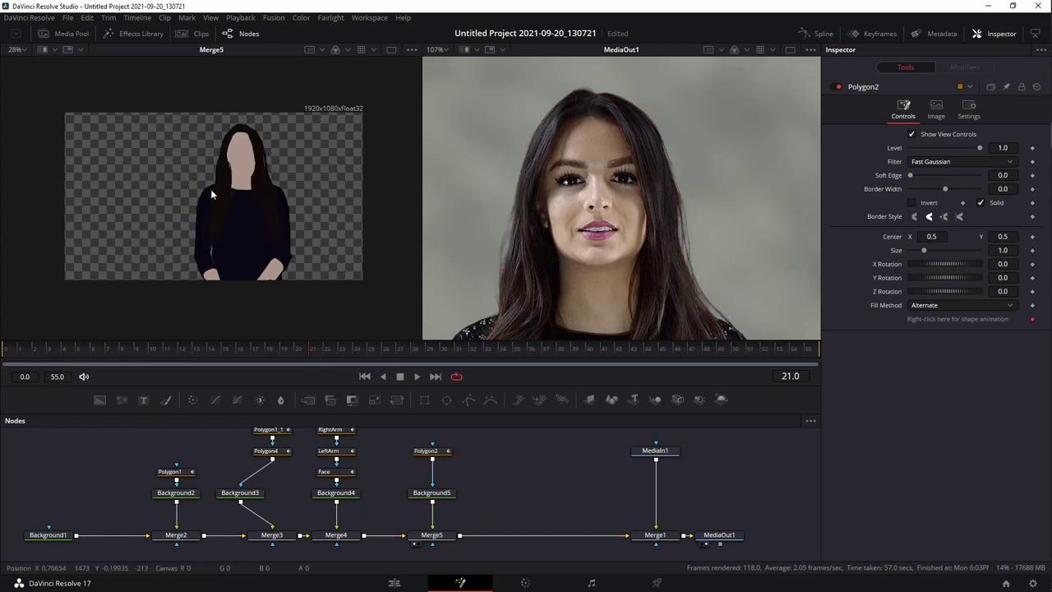
{"action": "scroll", "coordinate": [240, 167], "scroll_direction": "up", "scroll_amount": 5}
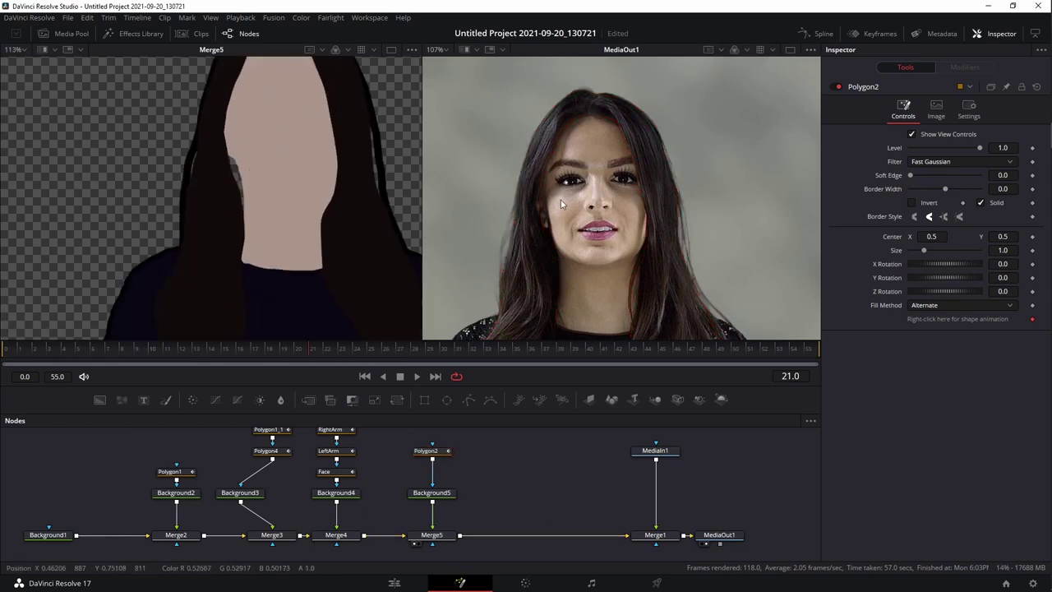
Refine the Polygon2 hair mask points to cover the gap beside the cheek and follow the outer hair edges.
{"action": "left_click", "coordinate": [444, 453]}
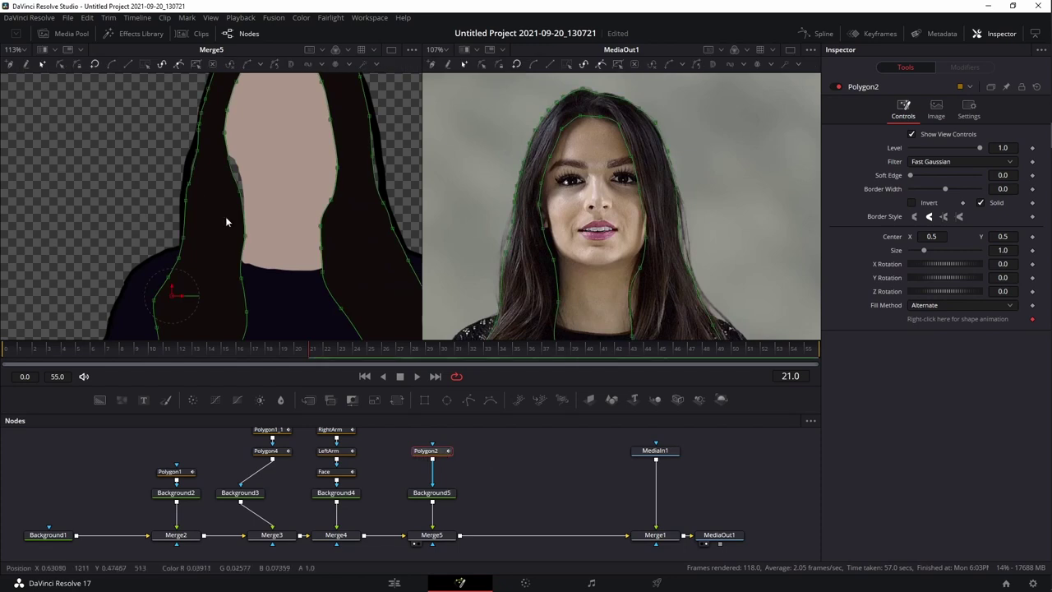
{"action": "left_click", "coordinate": [229, 161]}
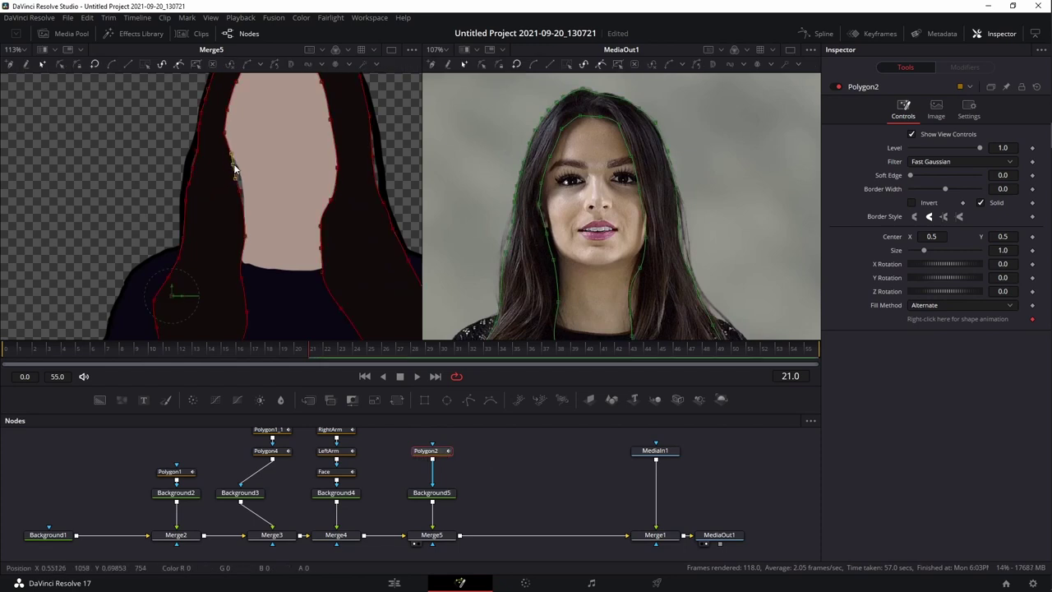
{"action": "left_click_drag", "start_coordinate": [238, 192], "coordinate": [241, 197]}
{"action": "left_click_drag", "start_coordinate": [194, 168], "coordinate": [190, 168]}
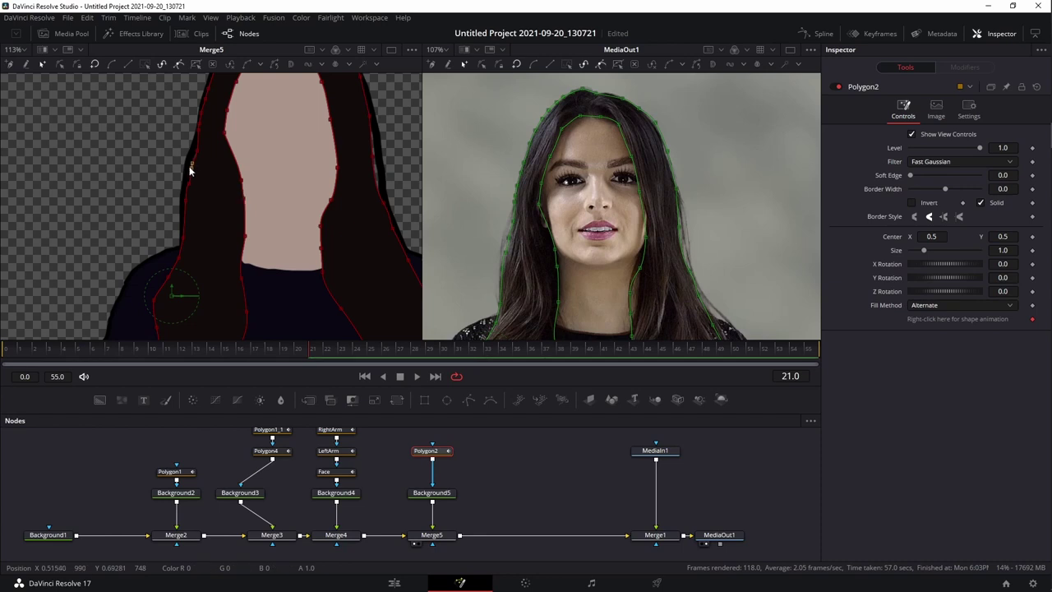
{"action": "left_click", "coordinate": [192, 149]}
{"action": "left_click", "coordinate": [372, 157]}
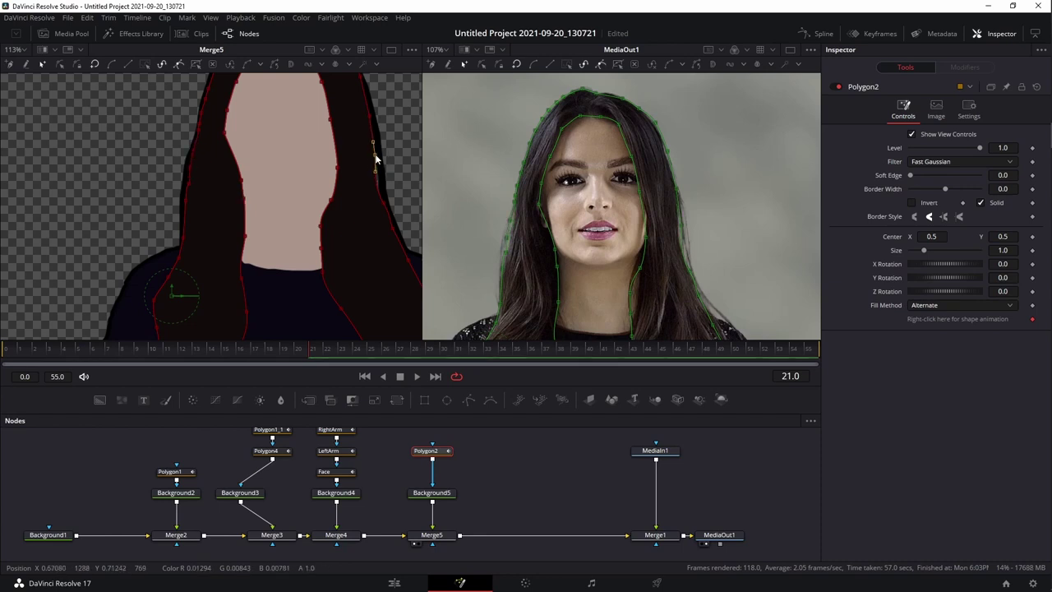
{"action": "scroll", "coordinate": [335, 168], "scroll_direction": "down", "scroll_amount": 2}
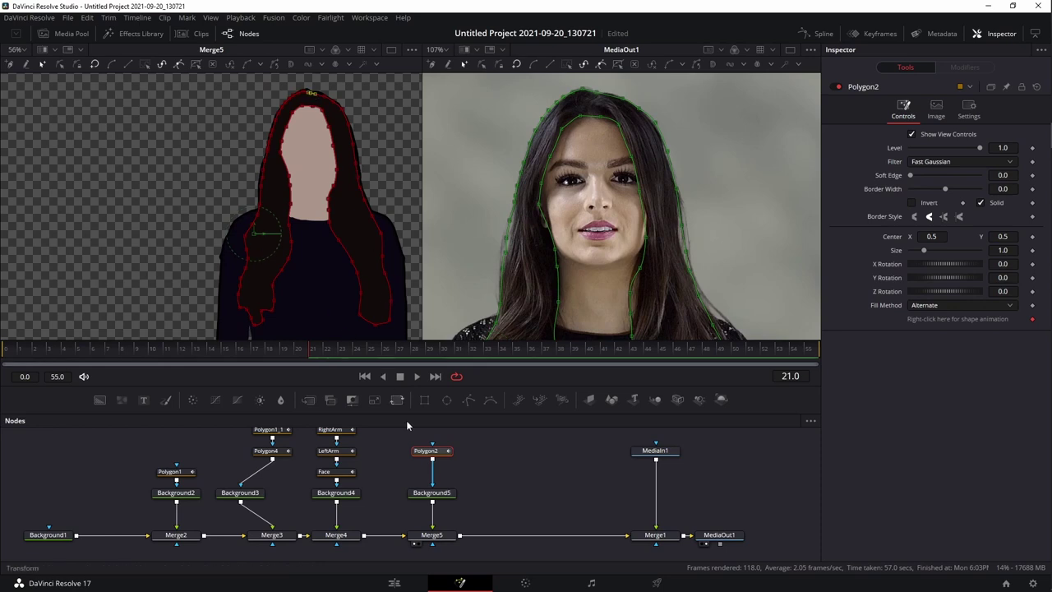
{"action": "left_click", "coordinate": [504, 460]}
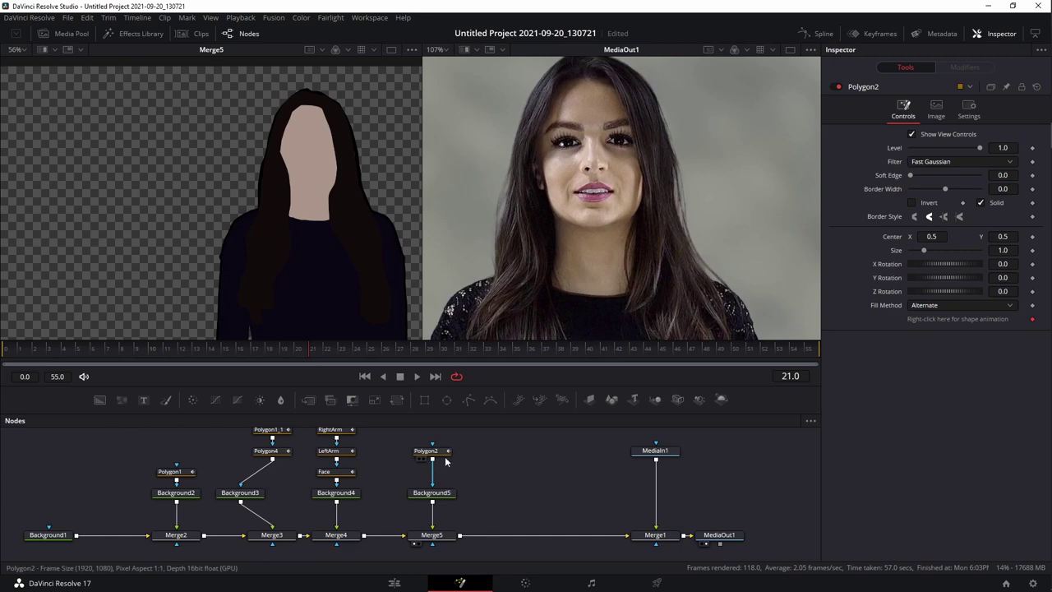
Tidy the node graph by placing Polygon2 closer to Background5 and aligning Background3 above Merge3.
{"action": "left_click_drag", "start_coordinate": [439, 468], "coordinate": [439, 472]}
{"action": "left_click_drag", "start_coordinate": [242, 493], "coordinate": [274, 493]}
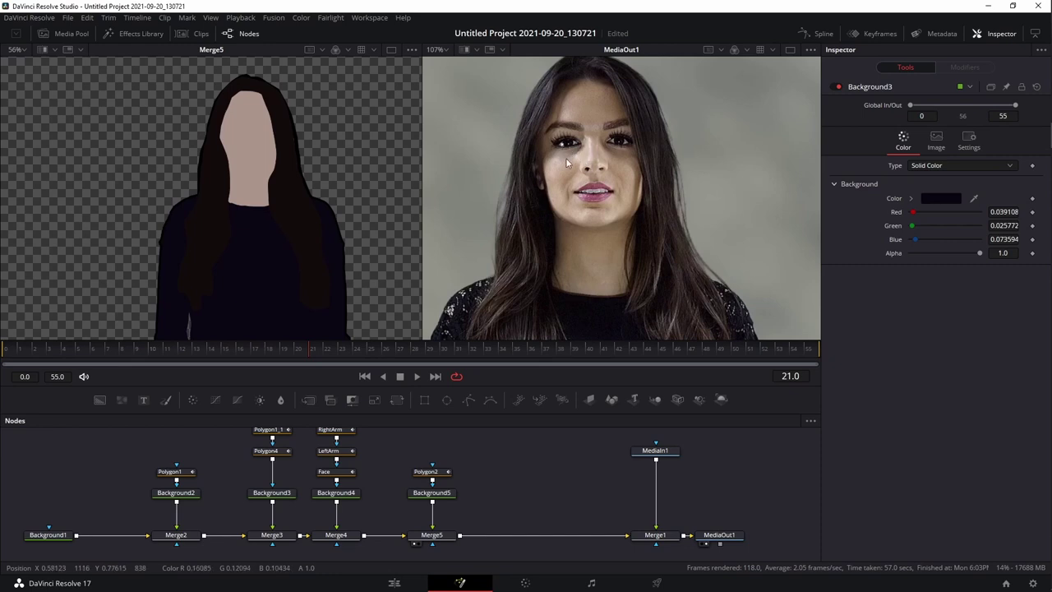
{"action": "left_click_drag", "start_coordinate": [503, 491], "coordinate": [500, 496]}
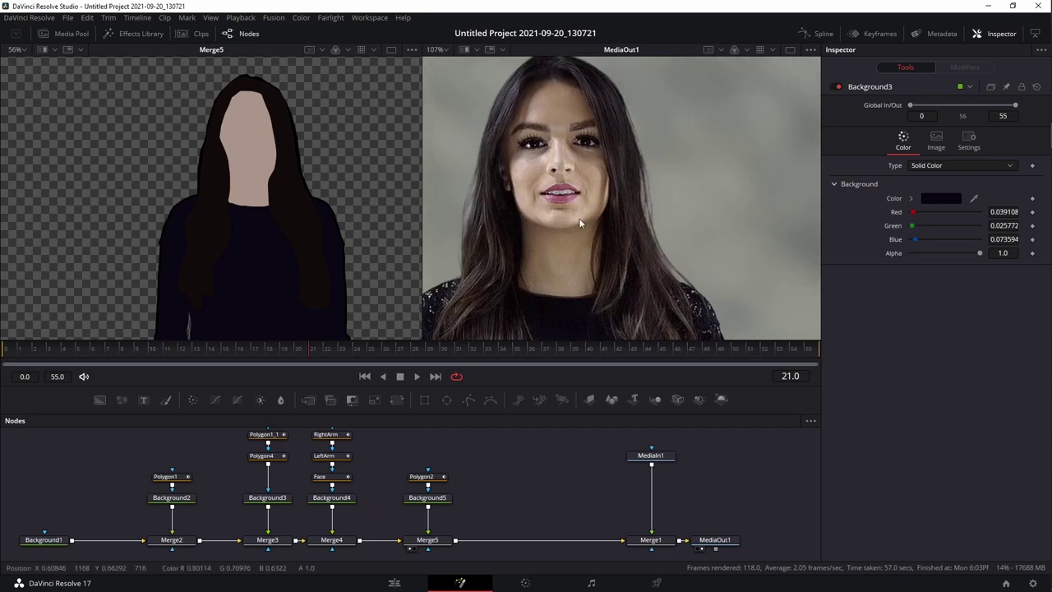
{"action": "left_click_drag", "start_coordinate": [529, 498], "coordinate": [565, 517]}
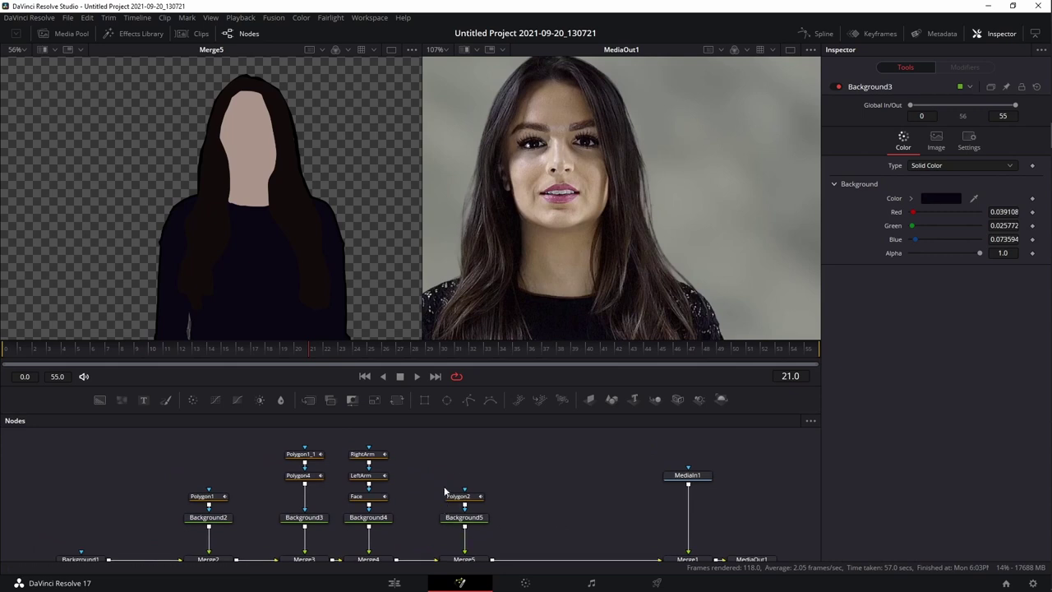
Merge a new Background node after Merge5, sampling its colour from the lips and attaching a polygon mask.
{"action": "scroll", "coordinate": [493, 471], "scroll_direction": "down", "scroll_amount": 2}
{"action": "left_click_drag", "start_coordinate": [450, 447], "coordinate": [493, 539]}
{"action": "left_click", "coordinate": [484, 533]}
{"action": "scroll", "coordinate": [550, 493], "scroll_direction": "right", "scroll_amount": 2}
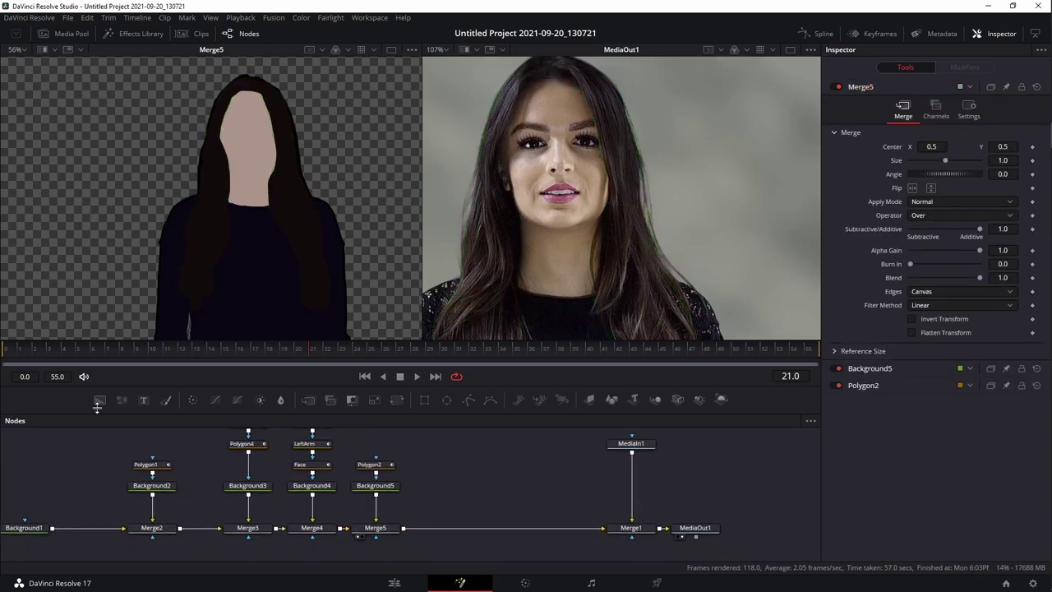
{"action": "left_click_drag", "start_coordinate": [99, 399], "coordinate": [282, 428]}
{"action": "left_click_drag", "start_coordinate": [444, 486], "coordinate": [445, 485]}
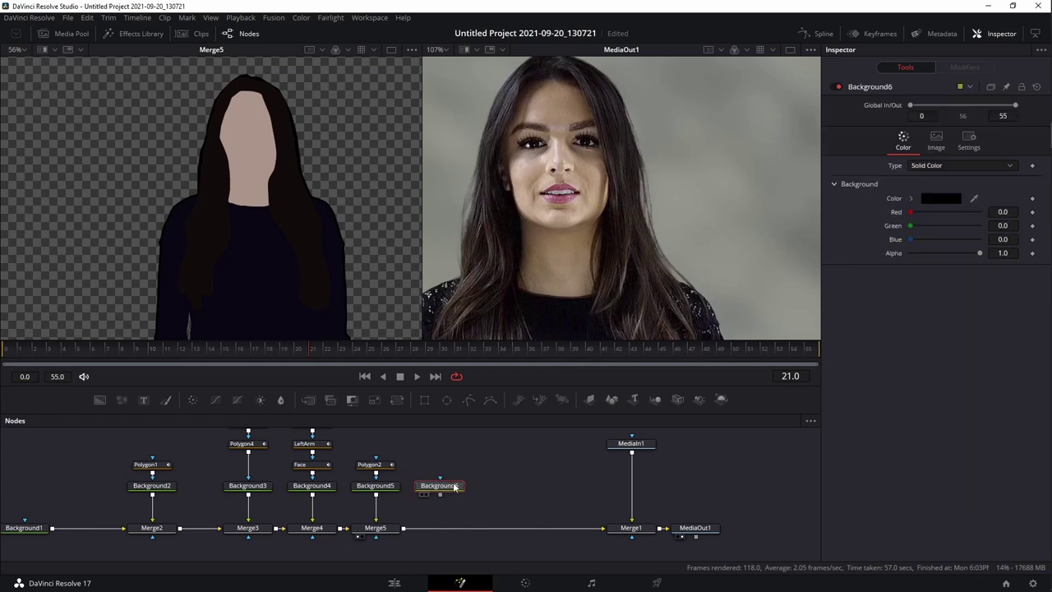
{"action": "left_click_drag", "start_coordinate": [975, 202], "coordinate": [563, 195]}
{"action": "left_click_drag", "start_coordinate": [440, 495], "coordinate": [415, 530]}
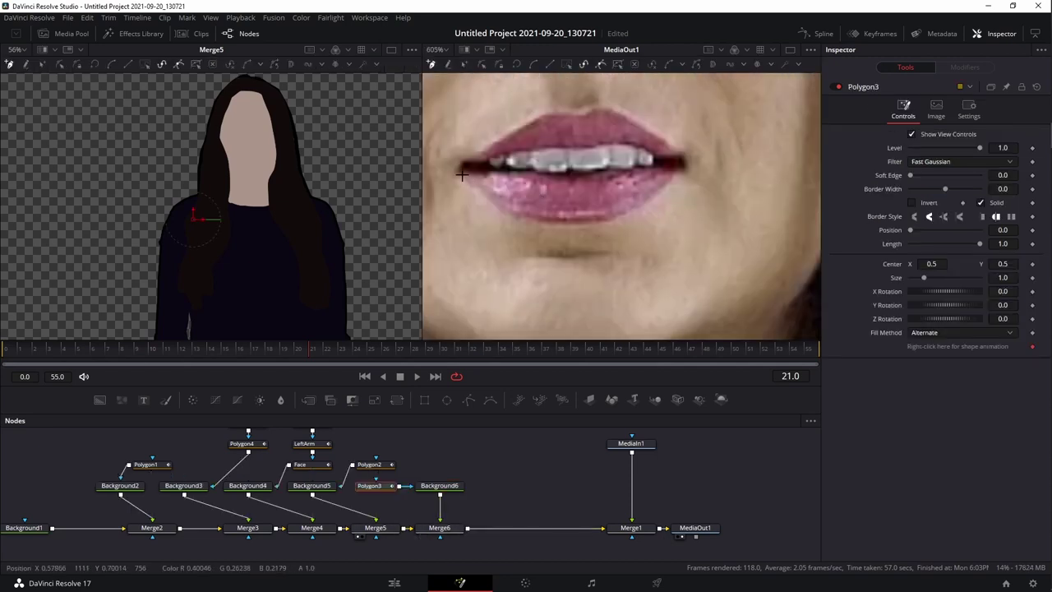
Trace the polygon mask around the outer contour of the woman's lips and close it at the mouth corner.
{"action": "left_click", "coordinate": [470, 187]}
{"action": "left_click", "coordinate": [543, 220]}
{"action": "left_click", "coordinate": [646, 207]}
{"action": "left_click", "coordinate": [672, 180]}
{"action": "left_click", "coordinate": [593, 106]}
{"action": "left_click", "coordinate": [576, 111]}
{"action": "left_click", "coordinate": [551, 115]}
{"action": "left_click", "coordinate": [532, 124]}
{"action": "left_click", "coordinate": [501, 143]}
{"action": "left_click", "coordinate": [480, 155]}
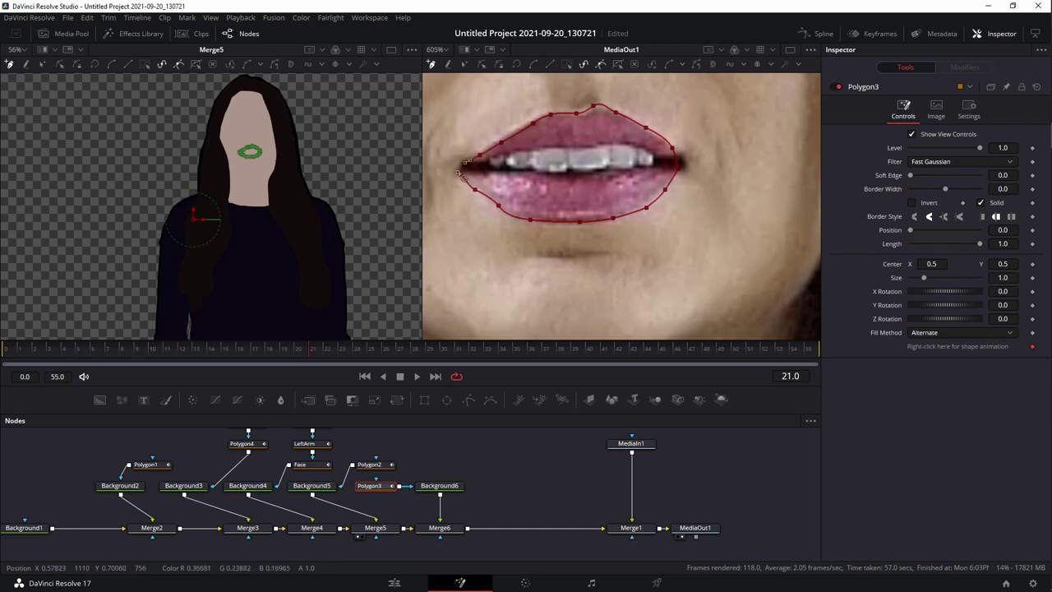
{"action": "left_click", "coordinate": [460, 171]}
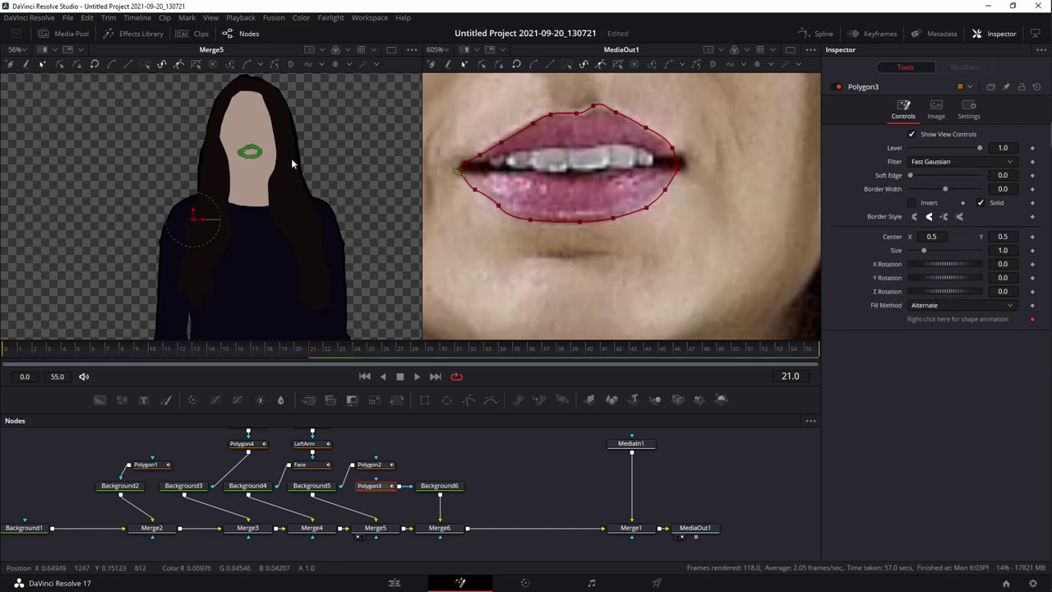
Nudge the whole lip mask outline slightly down and lower the point at the peak of the upper lip.
{"action": "left_click_drag", "start_coordinate": [442, 85], "coordinate": [710, 249]}
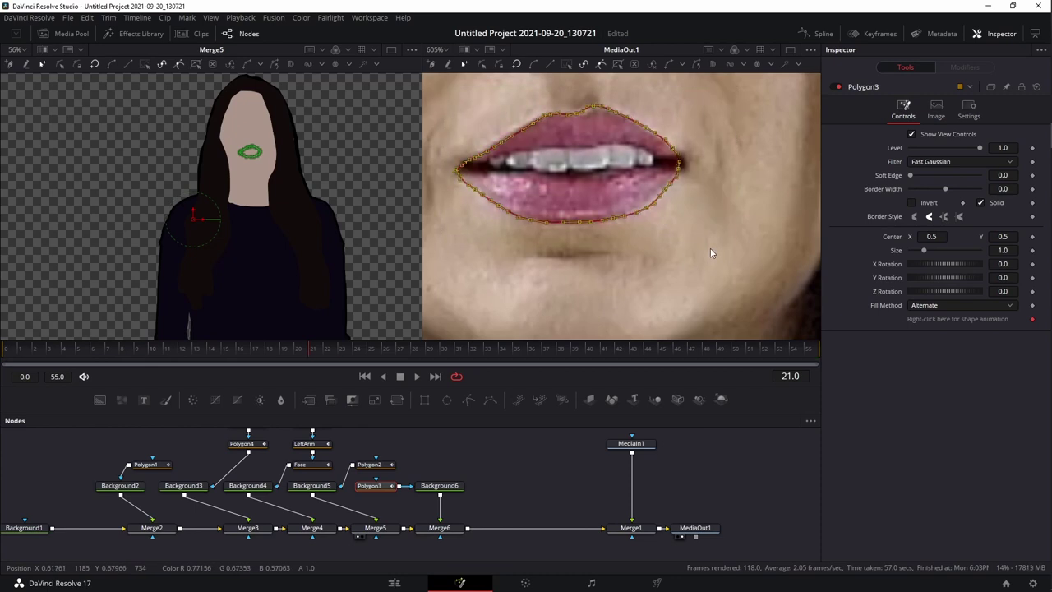
{"action": "left_click_drag", "start_coordinate": [593, 105], "coordinate": [593, 108]}
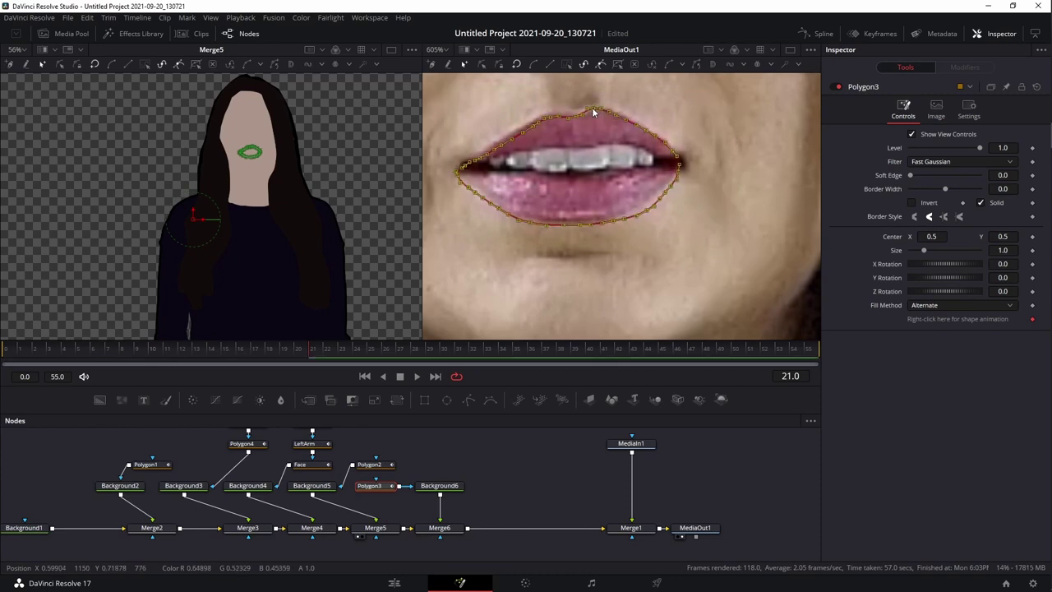
{"action": "left_click", "coordinate": [617, 292]}
{"action": "left_click", "coordinate": [593, 108]}
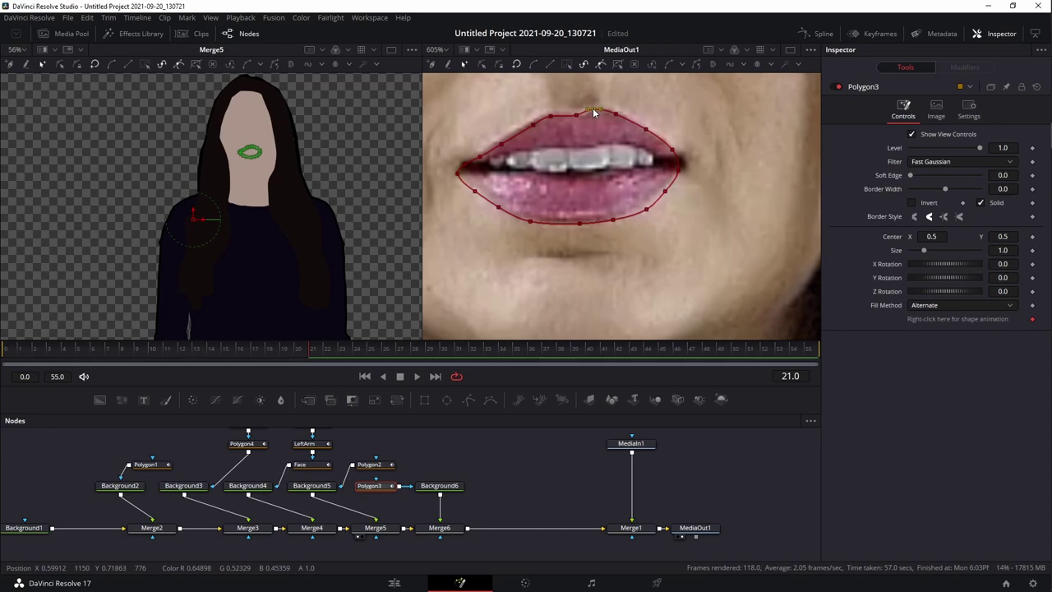
{"action": "left_click_drag", "start_coordinate": [592, 109], "coordinate": [592, 110]}
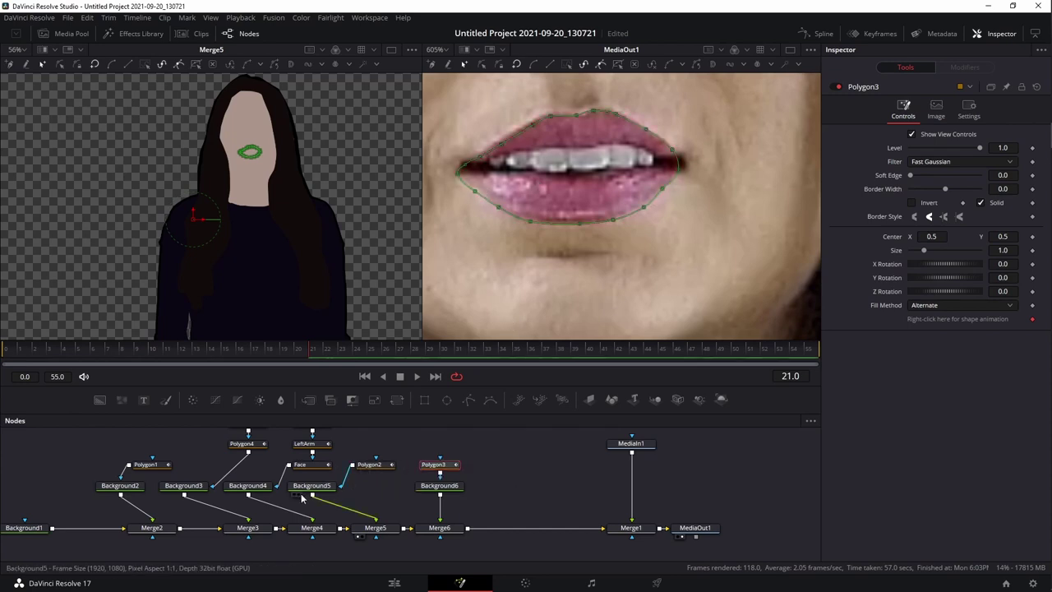
Realign Background5, Background4, Background3 and Background2 directly above Merge5, Merge4, Merge3 and Merge2.
{"action": "left_click_drag", "start_coordinate": [306, 490], "coordinate": [379, 494]}
{"action": "left_click_drag", "start_coordinate": [261, 486], "coordinate": [326, 486]}
{"action": "left_click_drag", "start_coordinate": [176, 486], "coordinate": [241, 486]}
{"action": "left_click_drag", "start_coordinate": [122, 488], "coordinate": [155, 490]}
{"action": "left_click_drag", "start_coordinate": [459, 464], "coordinate": [489, 453]}
Group each Background node, from Background2 to Background6, together with its polygon masks into five separate groups.
{"action": "left_click_drag", "start_coordinate": [125, 457], "coordinate": [207, 511]}
{"action": "key", "text": "ctrl+g"}
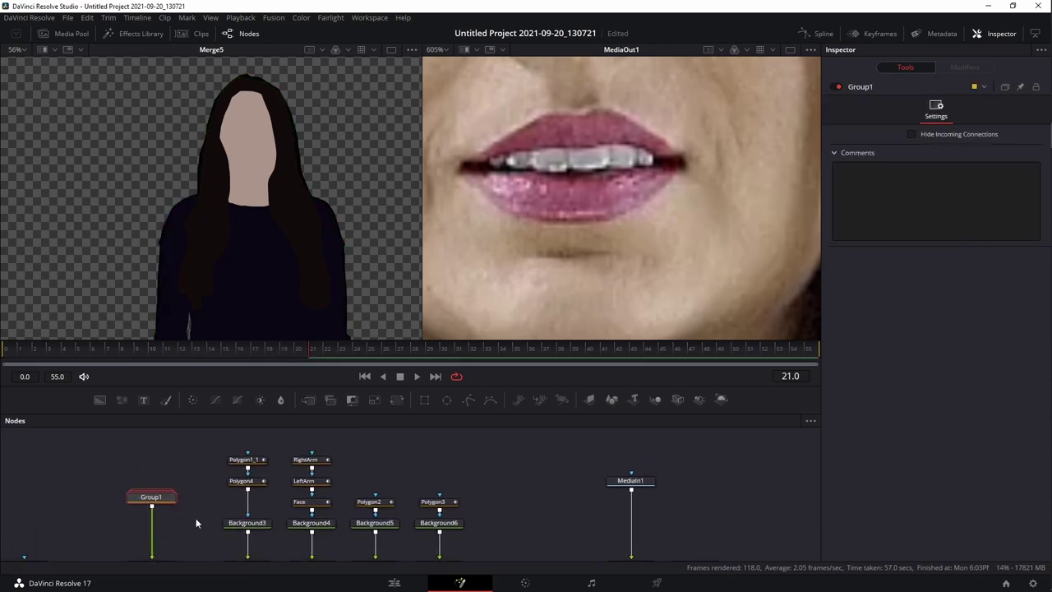
{"action": "left_click_drag", "start_coordinate": [211, 441], "coordinate": [277, 544]}
{"action": "key", "text": "ctrl+g"}
{"action": "left_click_drag", "start_coordinate": [282, 442], "coordinate": [337, 552]}
{"action": "key", "text": "ctrl+g"}
{"action": "left_click_drag", "start_coordinate": [345, 481], "coordinate": [401, 545]}
{"action": "key", "text": "ctrl+g"}
{"action": "left_click_drag", "start_coordinate": [407, 487], "coordinate": [449, 538]}
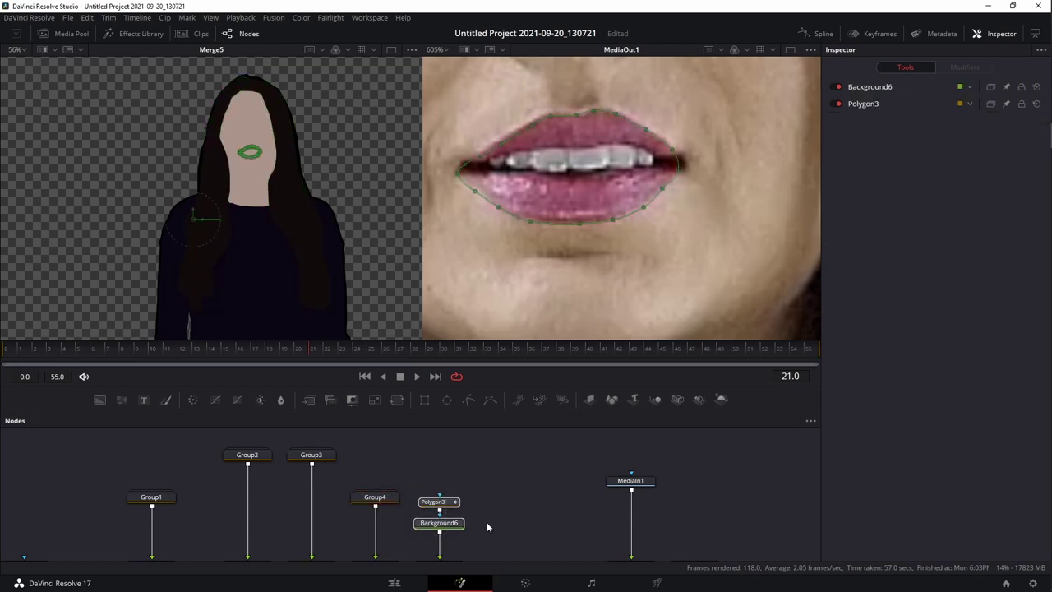
{"action": "key", "text": "ctrl+g"}
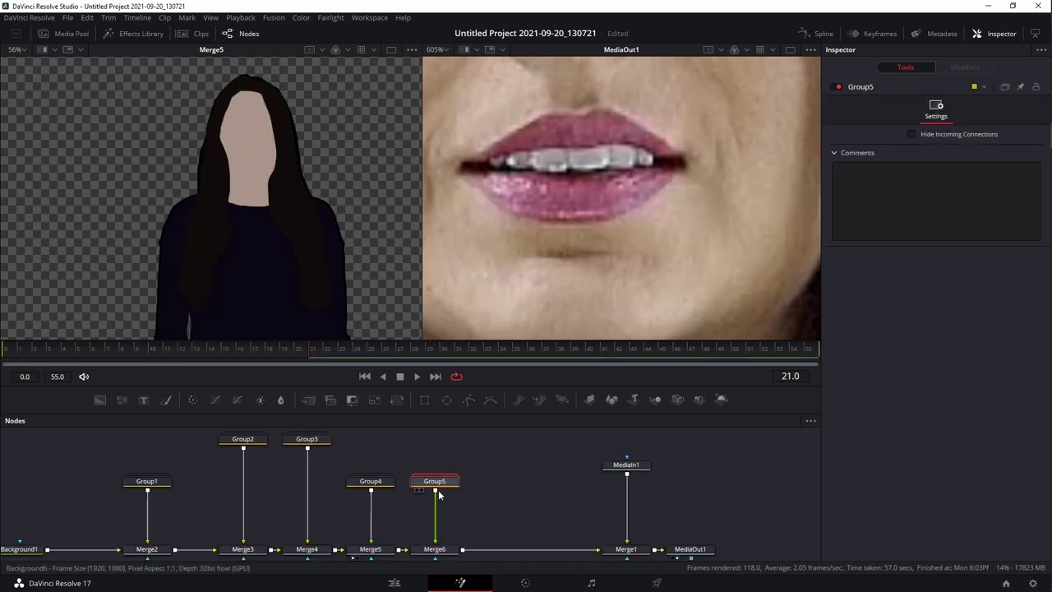
View the Merge6 output in place of Merge5 and merge a white (#ffffff) Background node after Merge6.
{"action": "left_click_drag", "start_coordinate": [440, 550], "coordinate": [219, 152]}
{"action": "left_click_drag", "start_coordinate": [539, 449], "coordinate": [462, 434]}
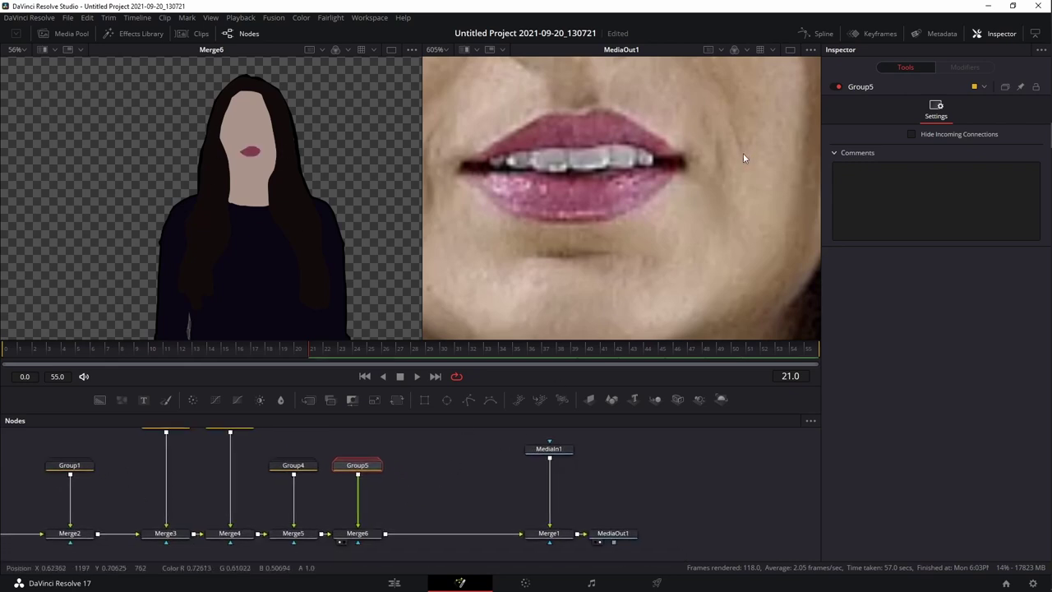
{"action": "left_click_drag", "start_coordinate": [372, 466], "coordinate": [423, 474]}
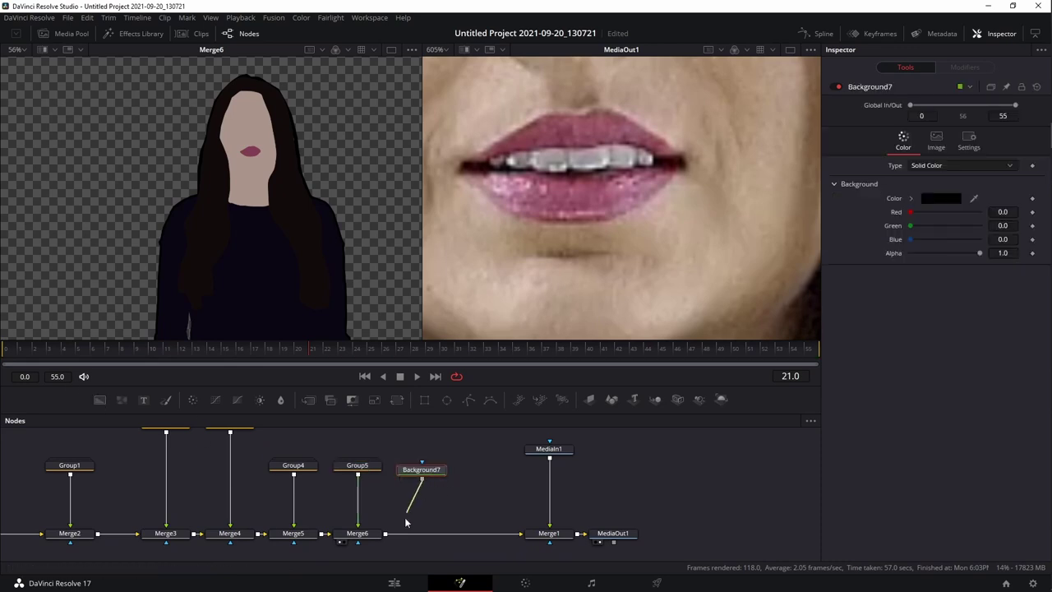
{"action": "left_click", "coordinate": [931, 198]}
{"action": "left_click", "coordinate": [395, 353]}
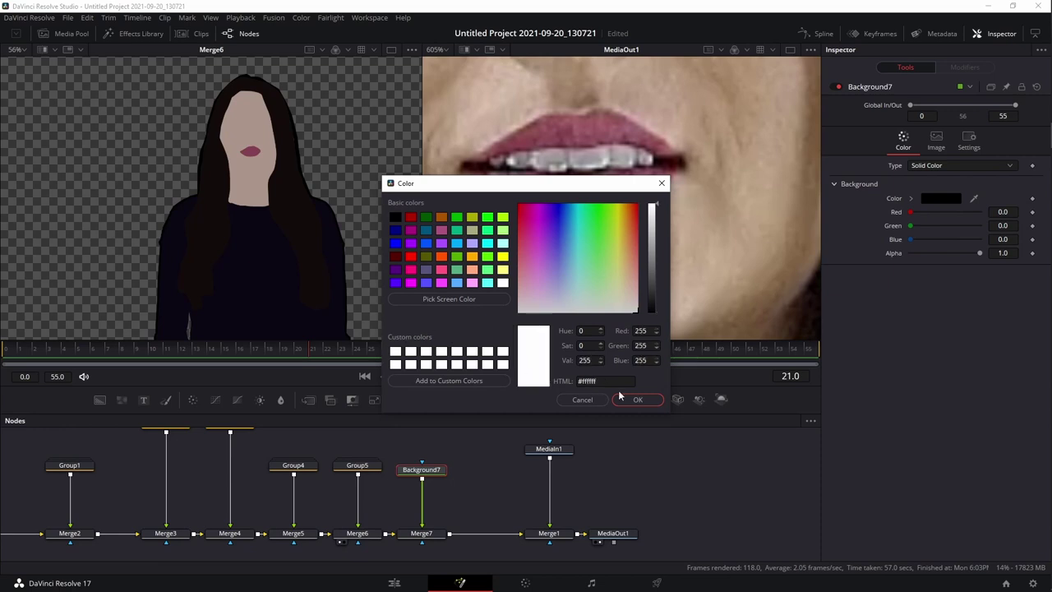
{"action": "left_click", "coordinate": [634, 401]}
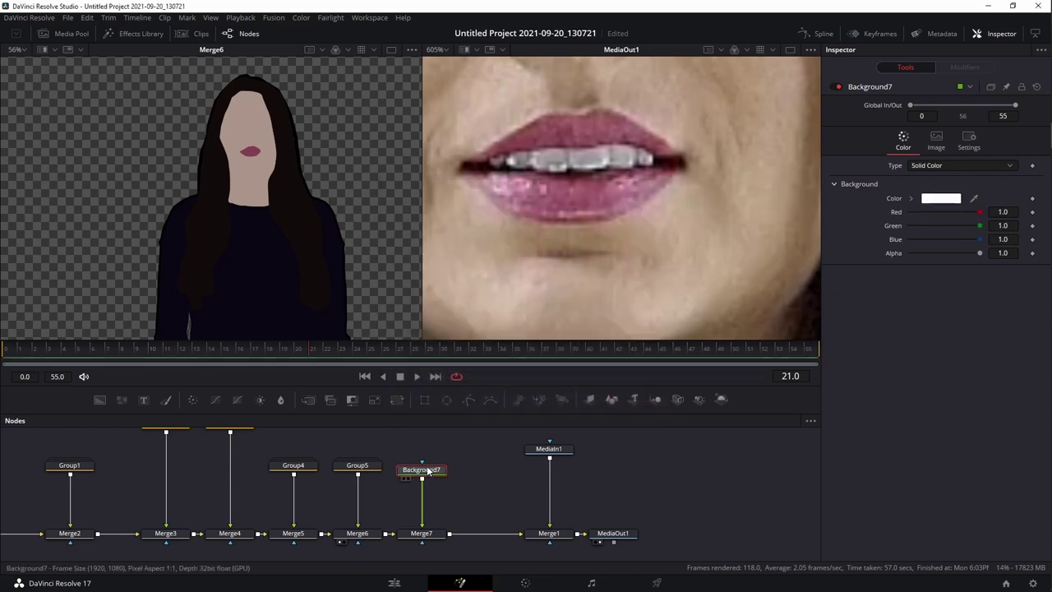
Attach a polygon mask to Background7 and realign Group5 above Merge6 and Group4 above Merge5.
{"action": "scroll", "coordinate": [567, 171], "scroll_direction": "up", "scroll_amount": 1}
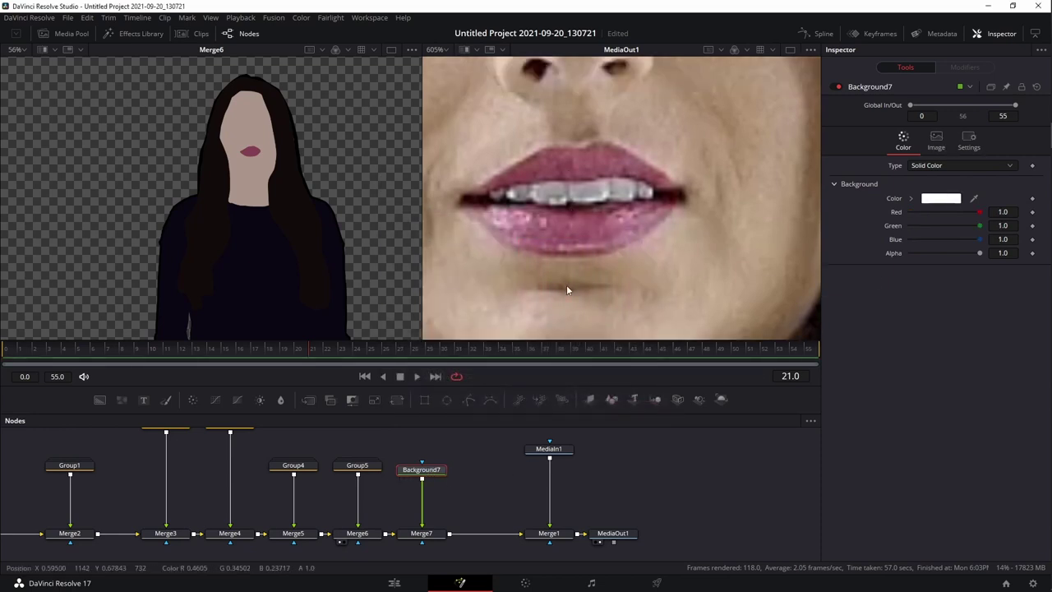
{"action": "left_click", "coordinate": [468, 399]}
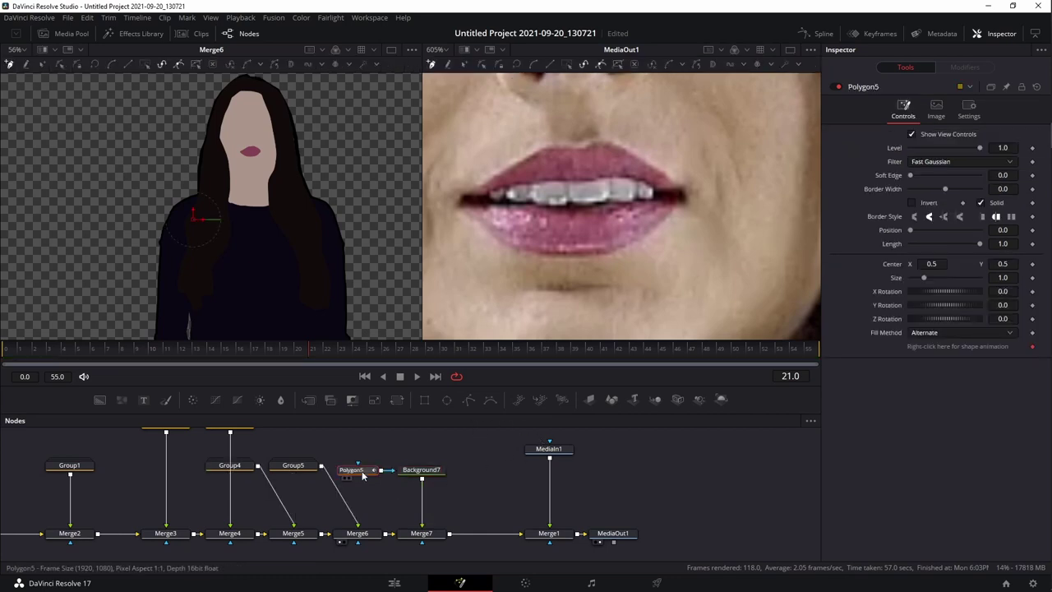
{"action": "left_click_drag", "start_coordinate": [313, 464], "coordinate": [378, 468]}
{"action": "left_click_drag", "start_coordinate": [255, 472], "coordinate": [319, 476]}
{"action": "left_click_drag", "start_coordinate": [475, 482], "coordinate": [404, 540]}
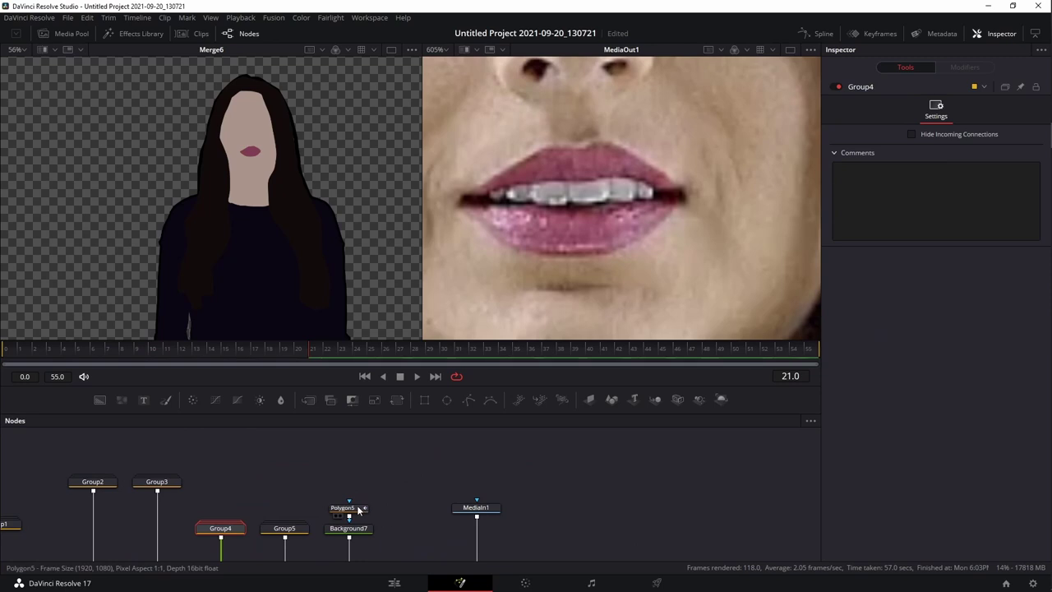
Draw a small closed Polygon5 mask around the outermost tooth at the mouth corner on the woman's right side.
{"action": "left_click", "coordinate": [359, 508]}
{"action": "left_click", "coordinate": [489, 193]}
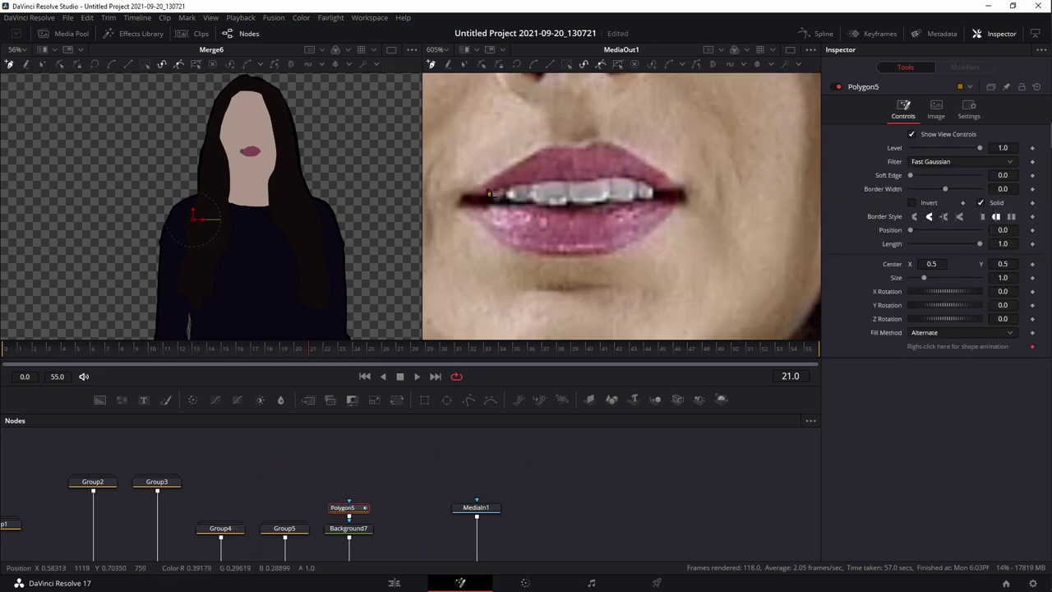
{"action": "left_click", "coordinate": [494, 191]}
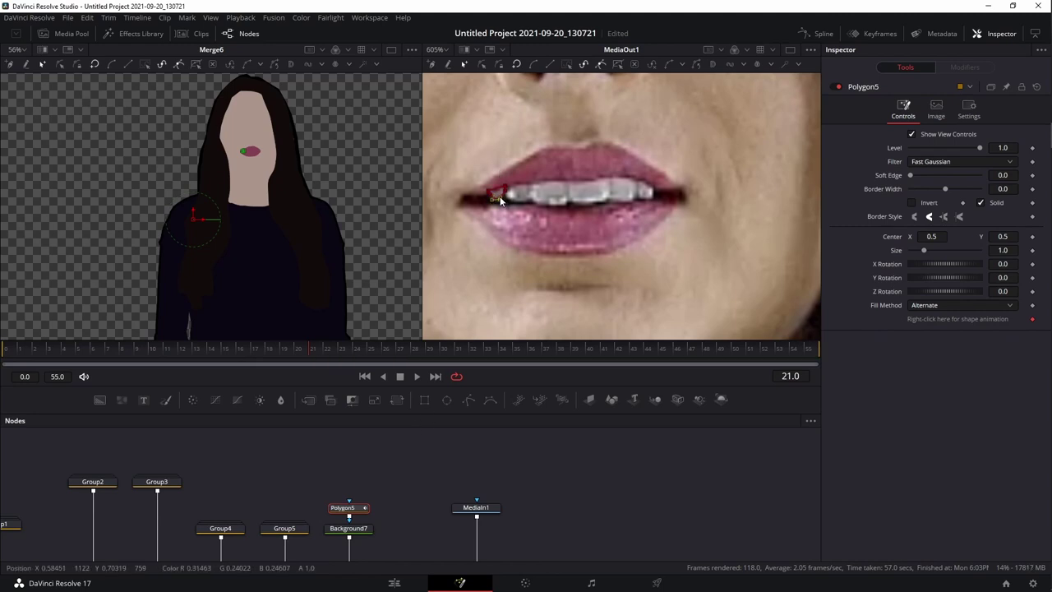
{"action": "left_click", "coordinate": [592, 479]}
Move MediaIn1, Merge1 and MediaOut1 together farther from Merge7 to free space in the node graph.
{"action": "scroll", "coordinate": [588, 473], "scroll_direction": "down", "scroll_amount": 2}
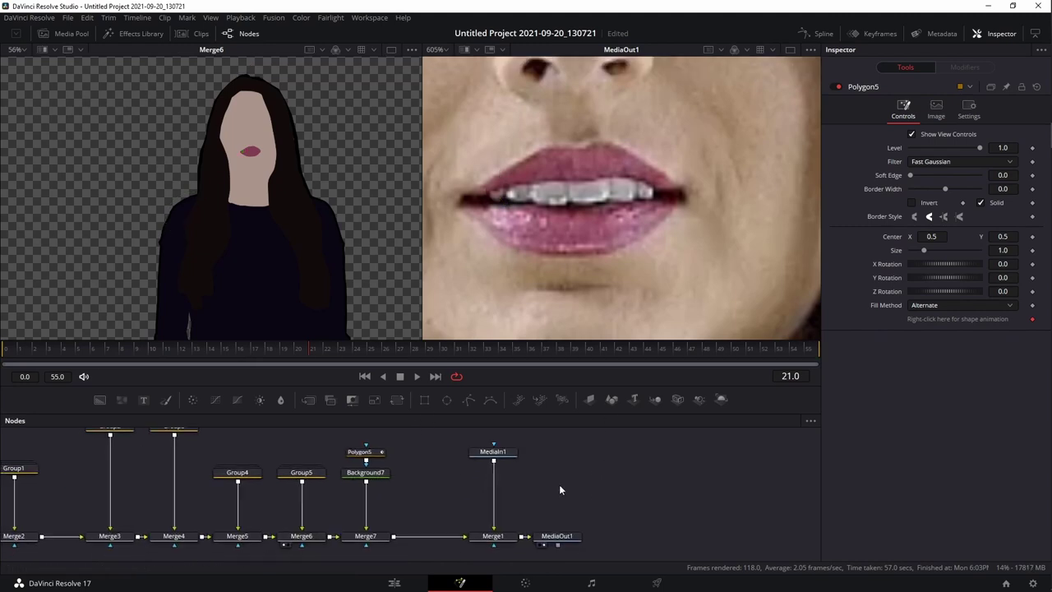
{"action": "left_click_drag", "start_coordinate": [454, 438], "coordinate": [590, 546]}
{"action": "left_click_drag", "start_coordinate": [495, 535], "coordinate": [590, 536]}
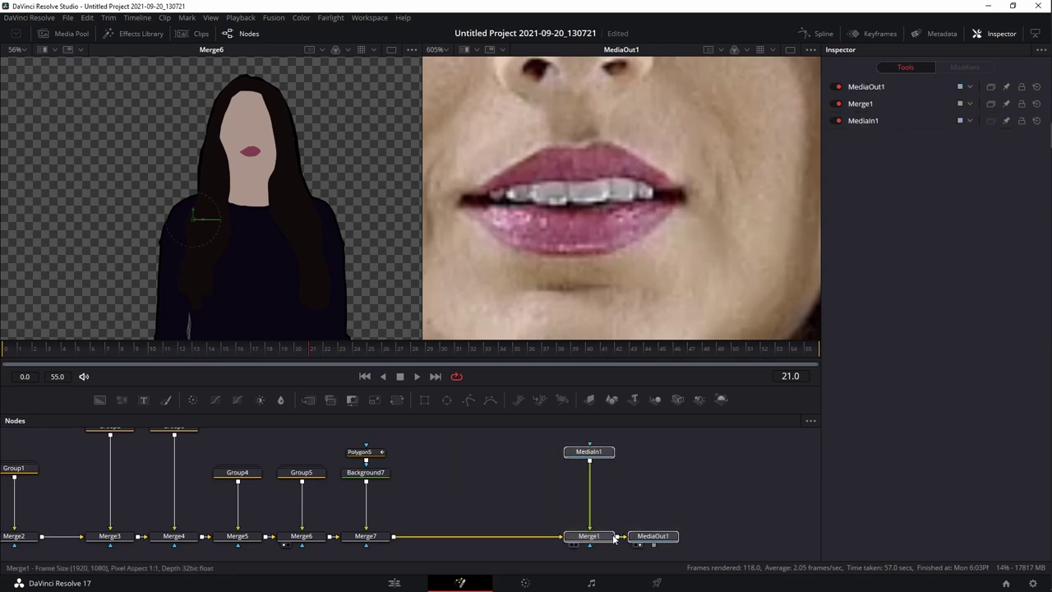
{"action": "scroll", "coordinate": [489, 478], "scroll_direction": "up", "scroll_amount": 2}
{"action": "scroll", "coordinate": [489, 478], "scroll_direction": "left", "scroll_amount": 3}
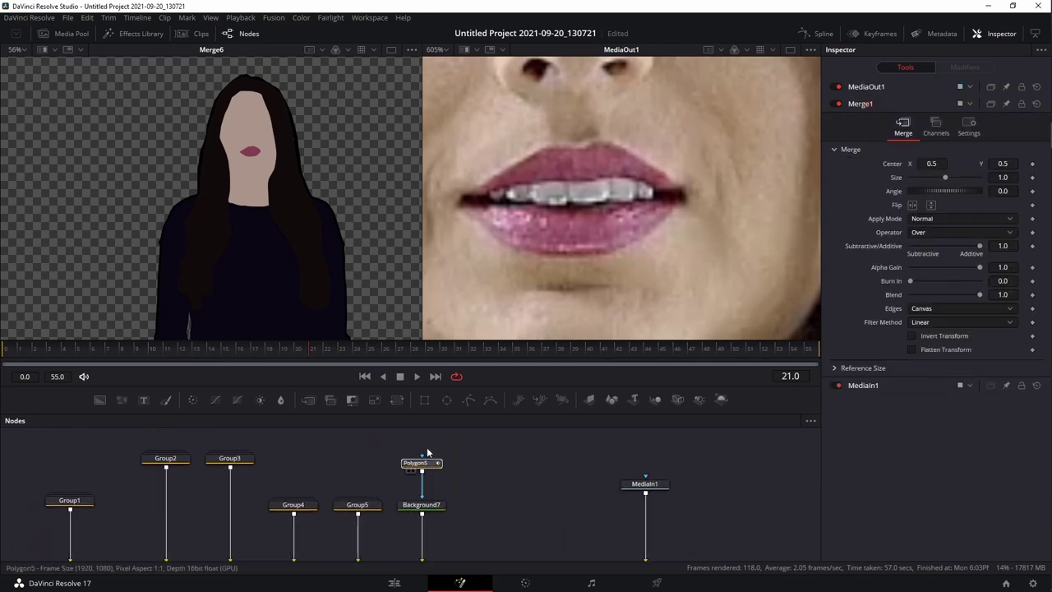
Raise Polygon5 above Background7 and add a second closed polygon mask around the next tooth in from the woman's right mouth corner.
{"action": "left_click", "coordinate": [426, 444]}
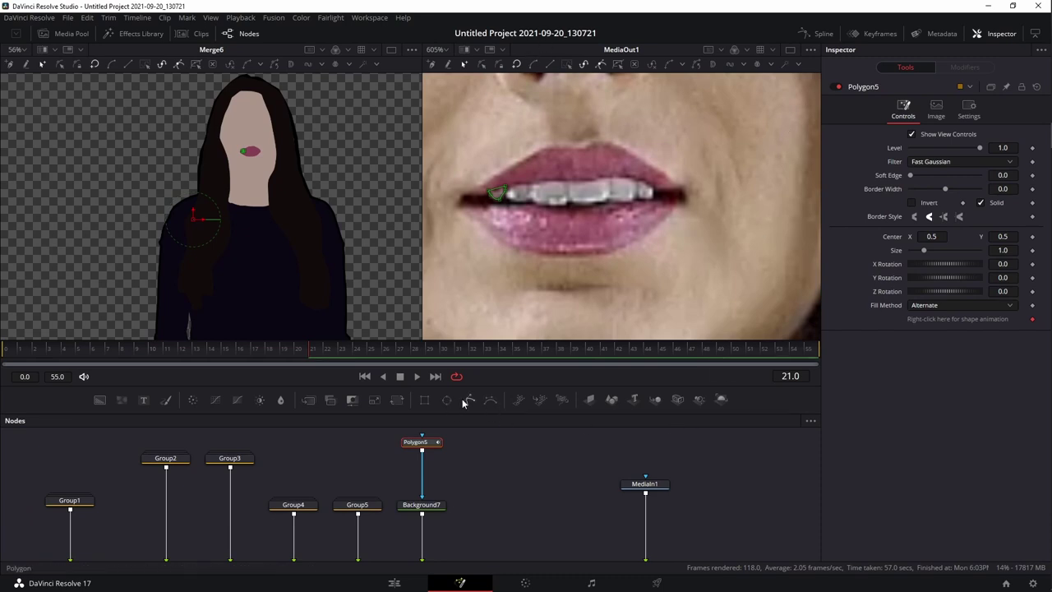
{"action": "left_click", "coordinate": [468, 400]}
{"action": "left_click", "coordinate": [507, 189]}
{"action": "left_click", "coordinate": [508, 193]}
{"action": "left_click", "coordinate": [515, 200]}
{"action": "left_click", "coordinate": [525, 200]}
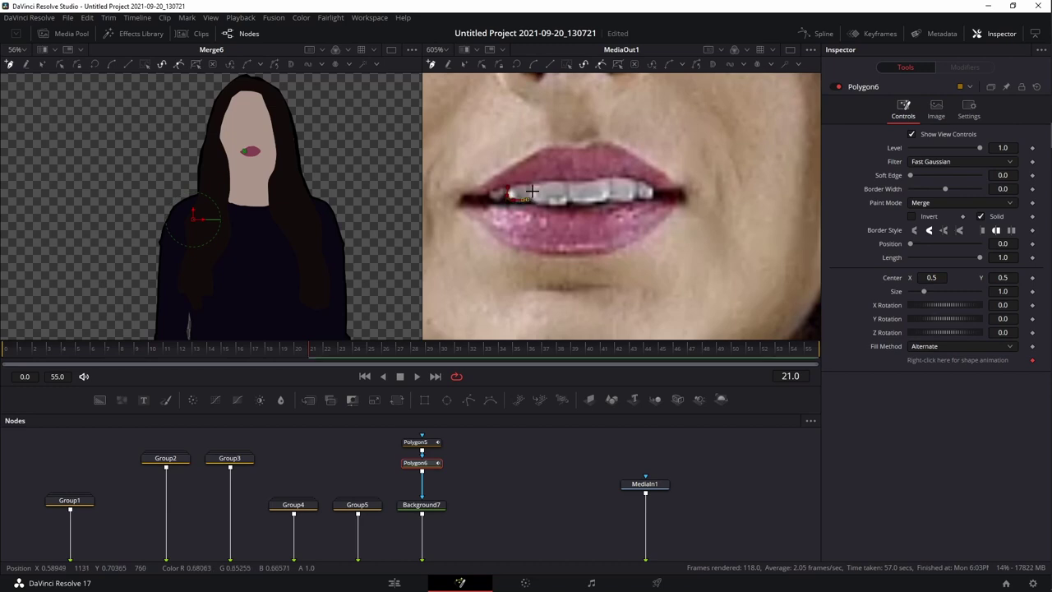
{"action": "left_click", "coordinate": [506, 188]}
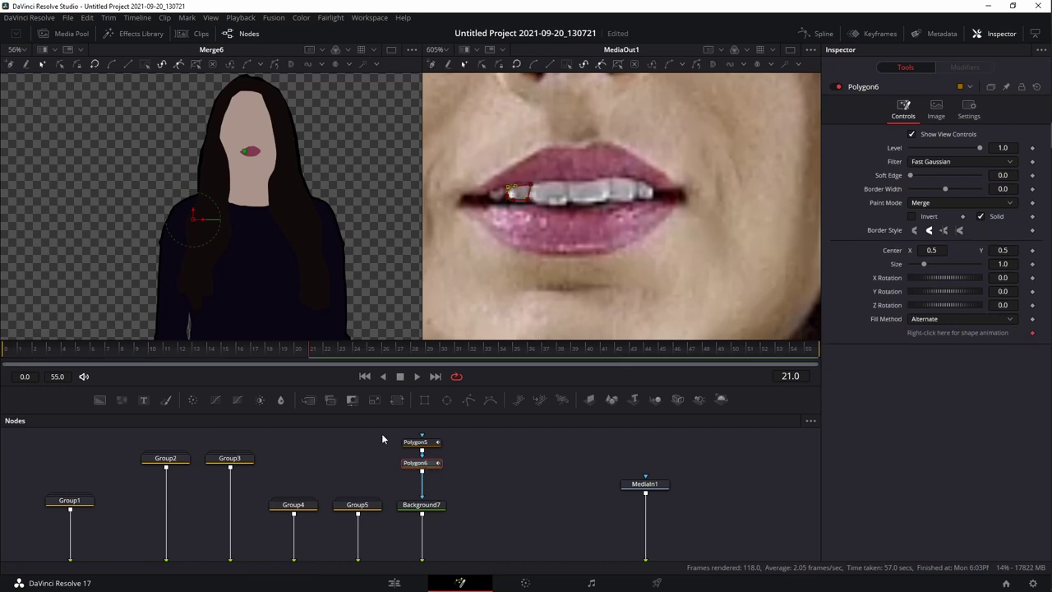
Move Polygon5 and Polygon6 together farther above Background7 to make room in the mask chain.
{"action": "left_click_drag", "start_coordinate": [382, 435], "coordinate": [489, 494]}
{"action": "left_click_drag", "start_coordinate": [424, 461], "coordinate": [424, 418]}
{"action": "left_click_drag", "start_coordinate": [451, 453], "coordinate": [459, 488]}
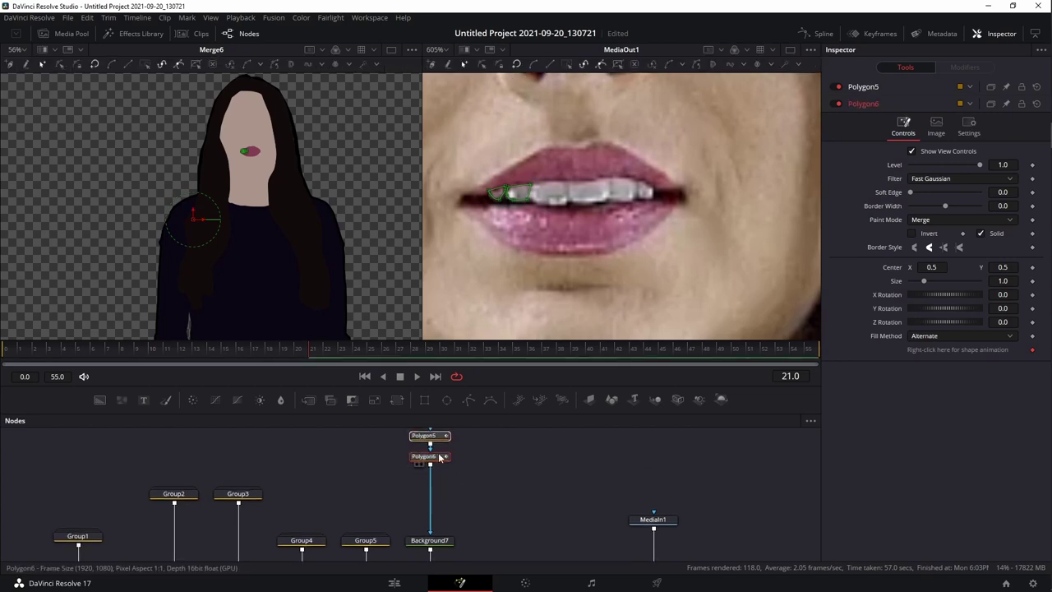
Chain another polygon mask after Polygon6 and outline the front tooth on the woman's right side.
{"action": "left_click", "coordinate": [463, 402]}
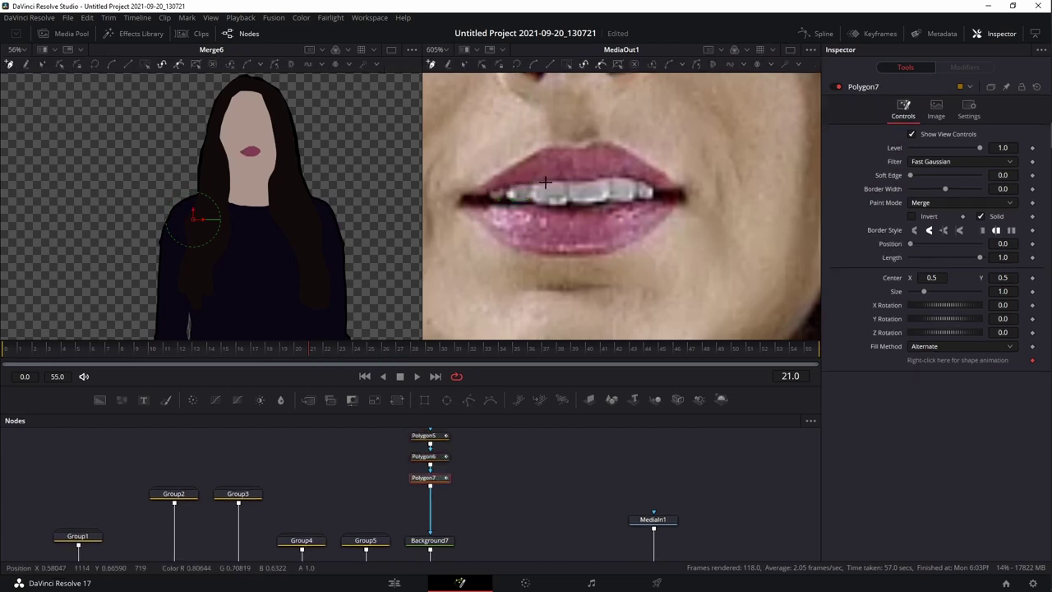
{"action": "left_click", "coordinate": [530, 185]}
{"action": "left_click", "coordinate": [532, 194]}
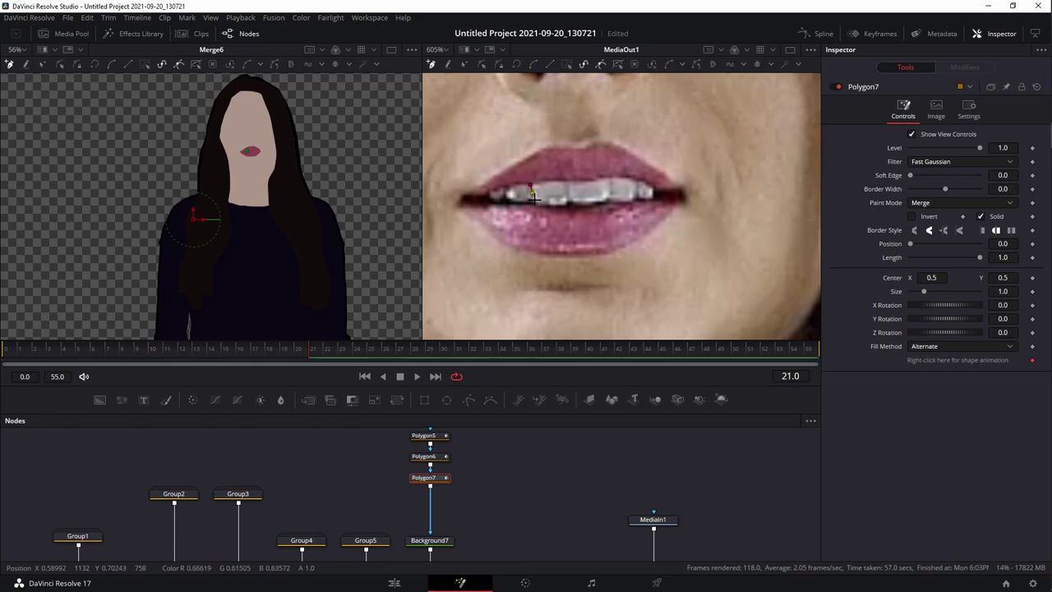
{"action": "left_click", "coordinate": [567, 182]}
{"action": "left_click", "coordinate": [531, 187]}
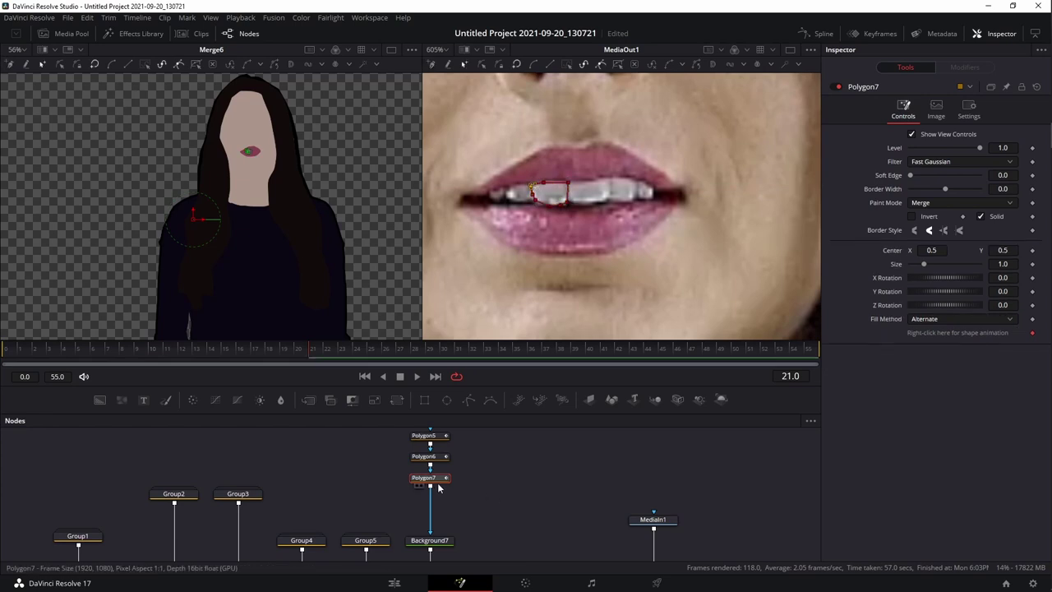
Chain another polygon mask after Polygon7 and outline the front tooth on the woman's left side.
{"action": "left_click", "coordinate": [469, 399]}
{"action": "left_click", "coordinate": [567, 182]}
{"action": "left_click", "coordinate": [568, 200]}
{"action": "left_click", "coordinate": [579, 202]}
{"action": "left_click", "coordinate": [603, 199]}
{"action": "left_click", "coordinate": [609, 180]}
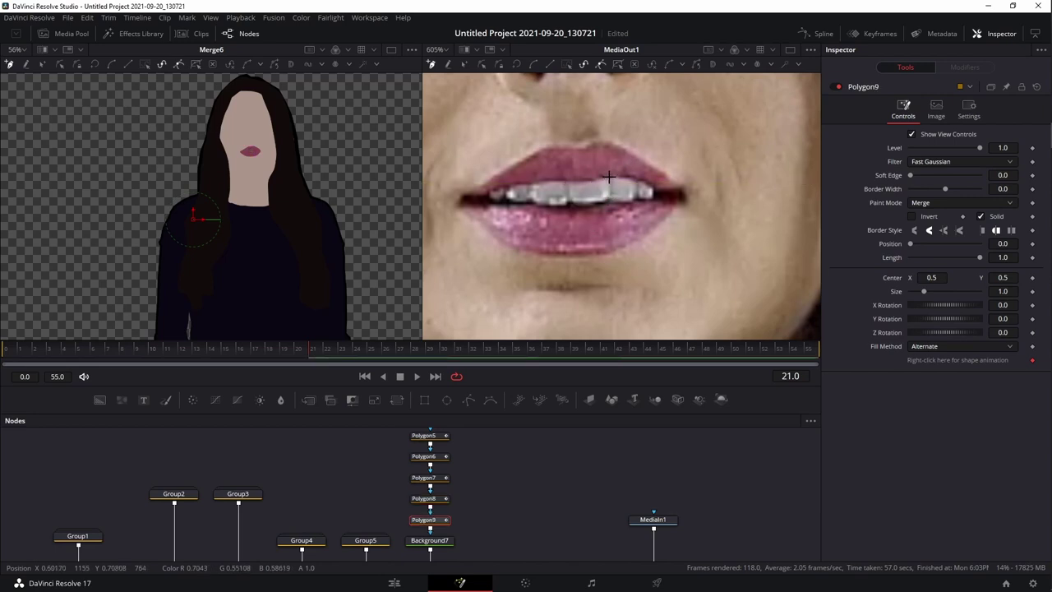
Outline the tooth beside the woman's left front tooth with a closed Polygon9 mask.
{"action": "left_click", "coordinate": [609, 176]}
{"action": "left_click", "coordinate": [609, 195]}
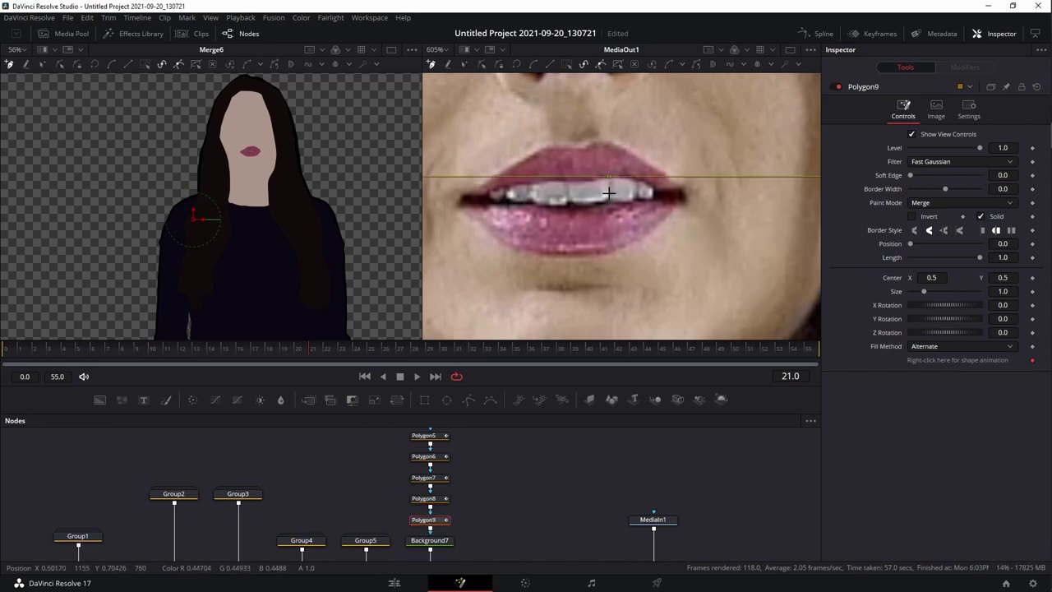
{"action": "left_click", "coordinate": [620, 177]}
{"action": "left_click", "coordinate": [609, 176]}
Move the Polygon5 to Polygon9 mask nodes farther above Background7, keeping them stacked in order.
{"action": "left_click_drag", "start_coordinate": [510, 486], "coordinate": [554, 536]}
{"action": "left_click_drag", "start_coordinate": [420, 455], "coordinate": [515, 533]}
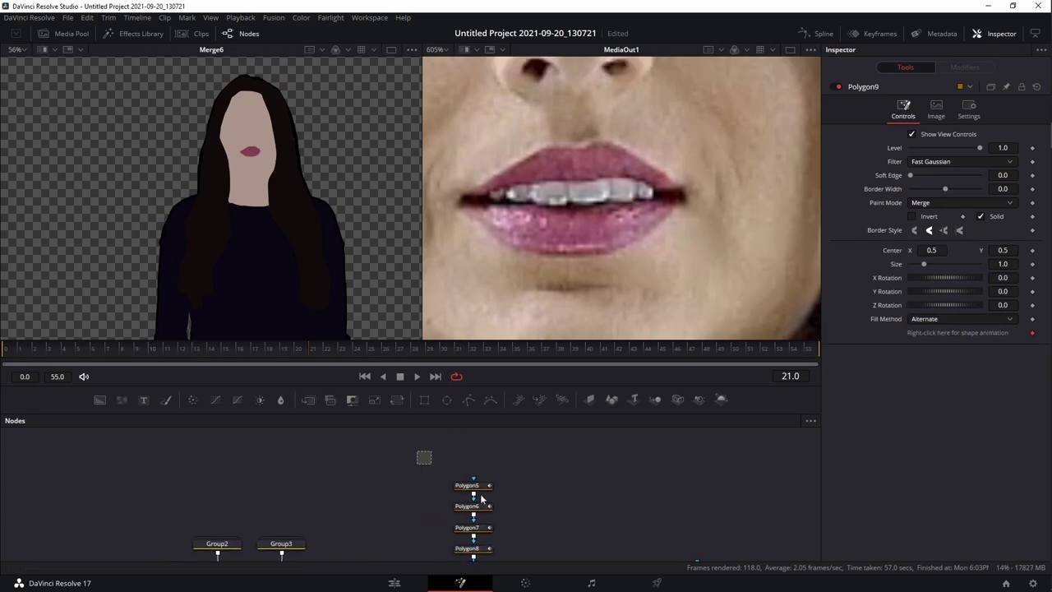
{"action": "left_click_drag", "start_coordinate": [482, 494], "coordinate": [481, 453]}
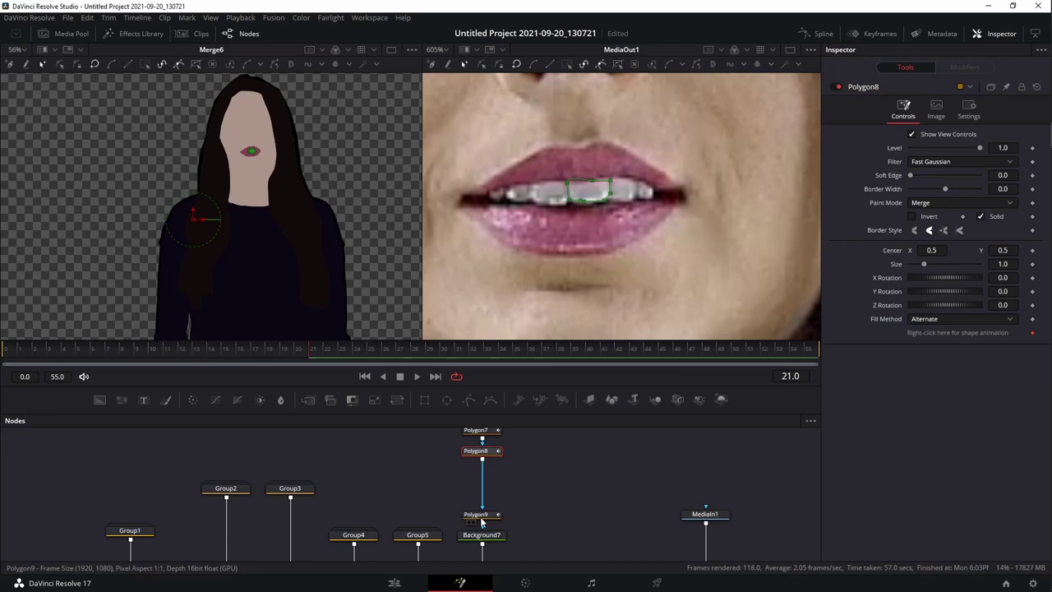
{"action": "left_click_drag", "start_coordinate": [482, 521], "coordinate": [482, 479]}
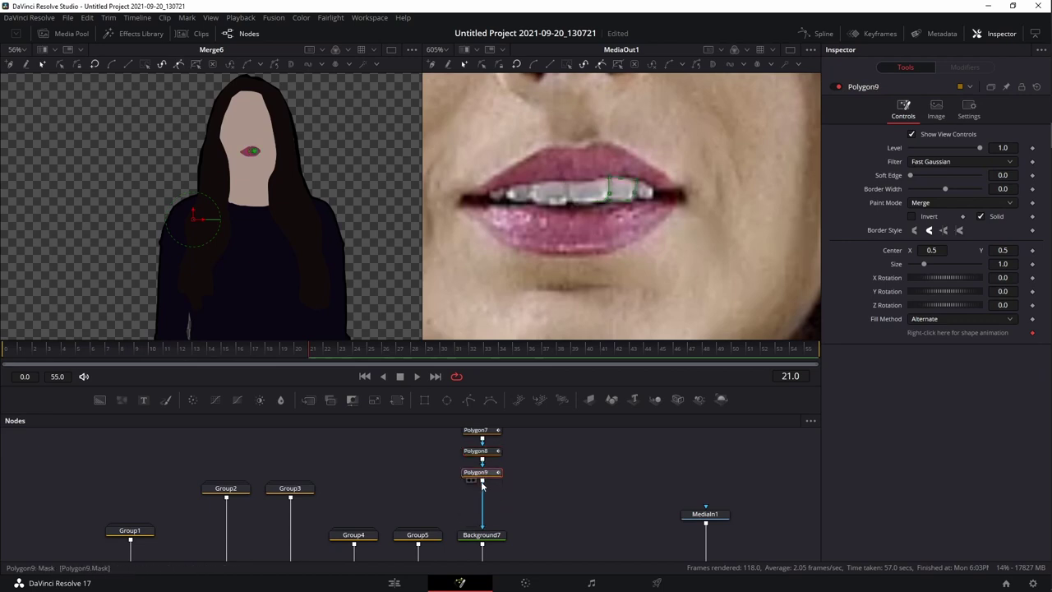
Chain another polygon mask after Polygon9 and outline the outermost tooth on the woman's left side.
{"action": "left_click", "coordinate": [468, 398]}
{"action": "left_click", "coordinate": [635, 178]}
{"action": "left_click", "coordinate": [636, 195]}
{"action": "left_click", "coordinate": [651, 195]}
{"action": "left_click", "coordinate": [652, 186]}
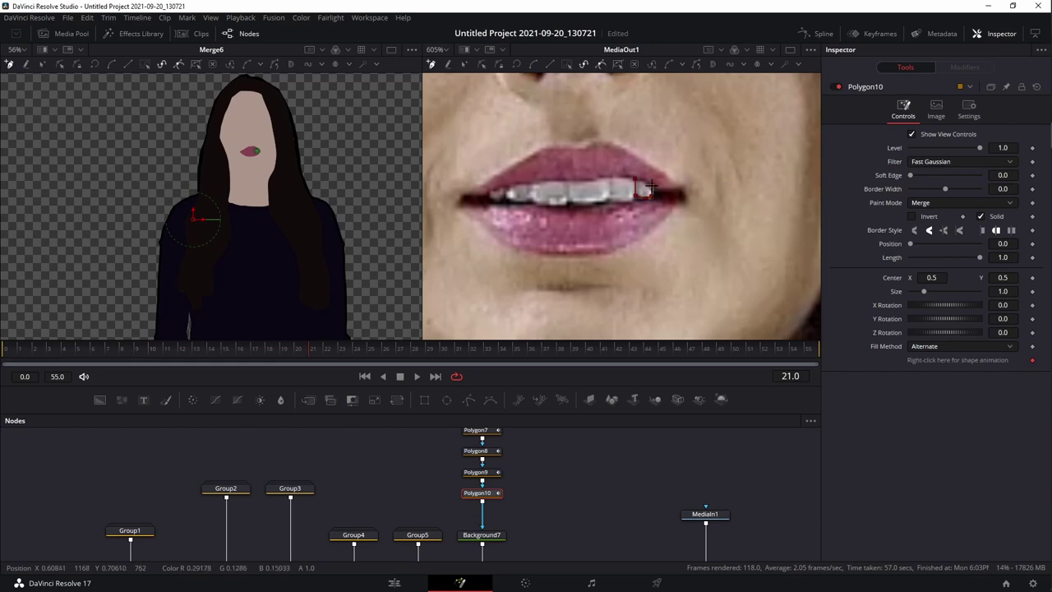
{"action": "left_click", "coordinate": [645, 181]}
{"action": "left_click", "coordinate": [635, 180]}
Group Background7 with its Polygon5 to Polygon10 masks and place the group closely above Merge7.
{"action": "scroll", "coordinate": [573, 511], "scroll_direction": "down", "scroll_amount": 8}
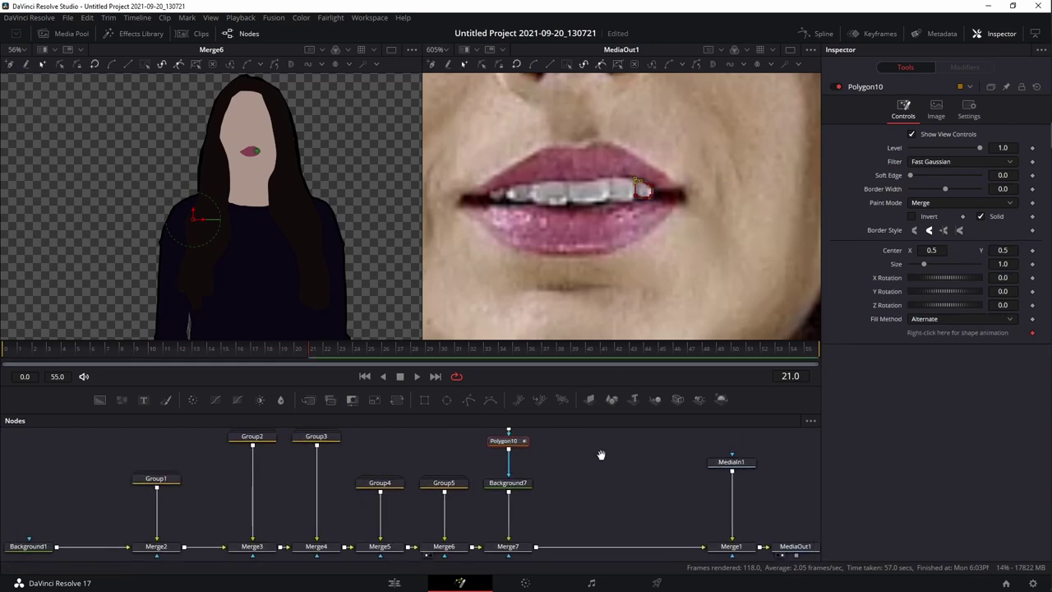
{"action": "left_click_drag", "start_coordinate": [591, 462], "coordinate": [534, 489]}
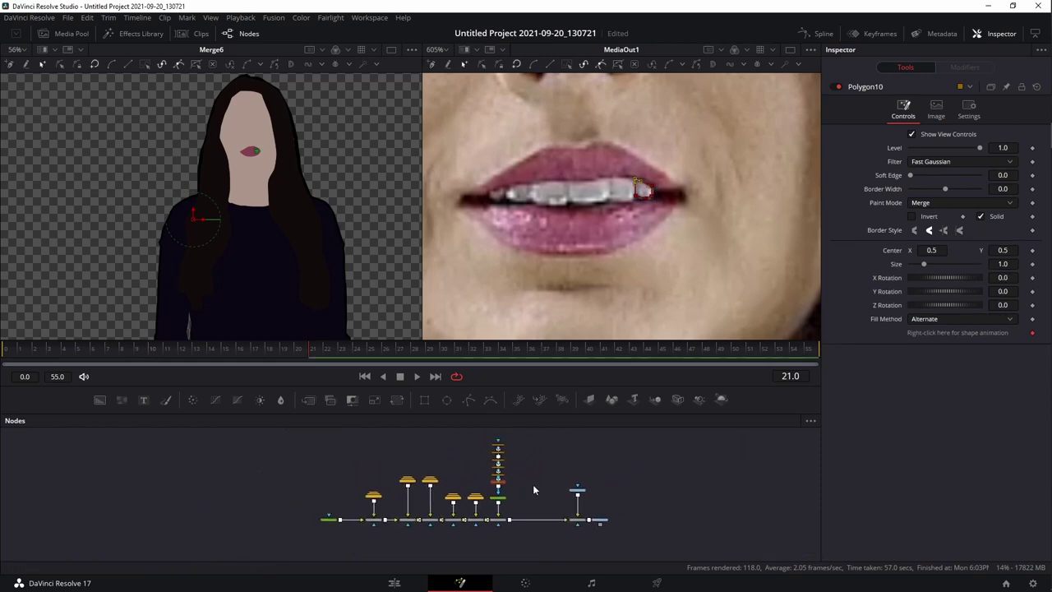
{"action": "left_click_drag", "start_coordinate": [491, 433], "coordinate": [513, 503]}
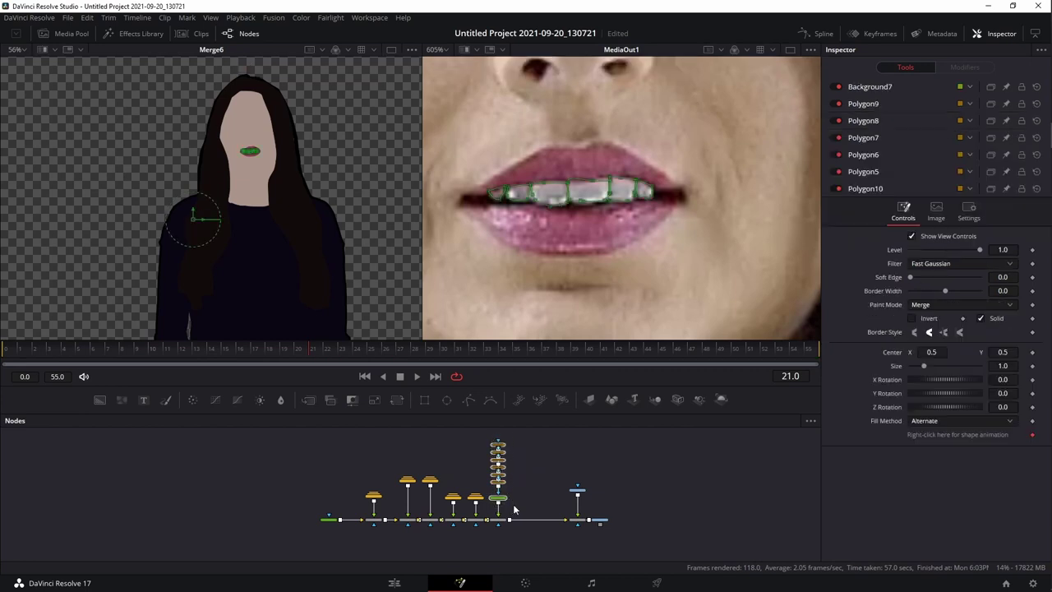
{"action": "key", "text": "ctrl+g"}
{"action": "left_click_drag", "start_coordinate": [499, 450], "coordinate": [497, 497]}
{"action": "scroll", "coordinate": [528, 496], "scroll_direction": "up", "scroll_amount": 3}
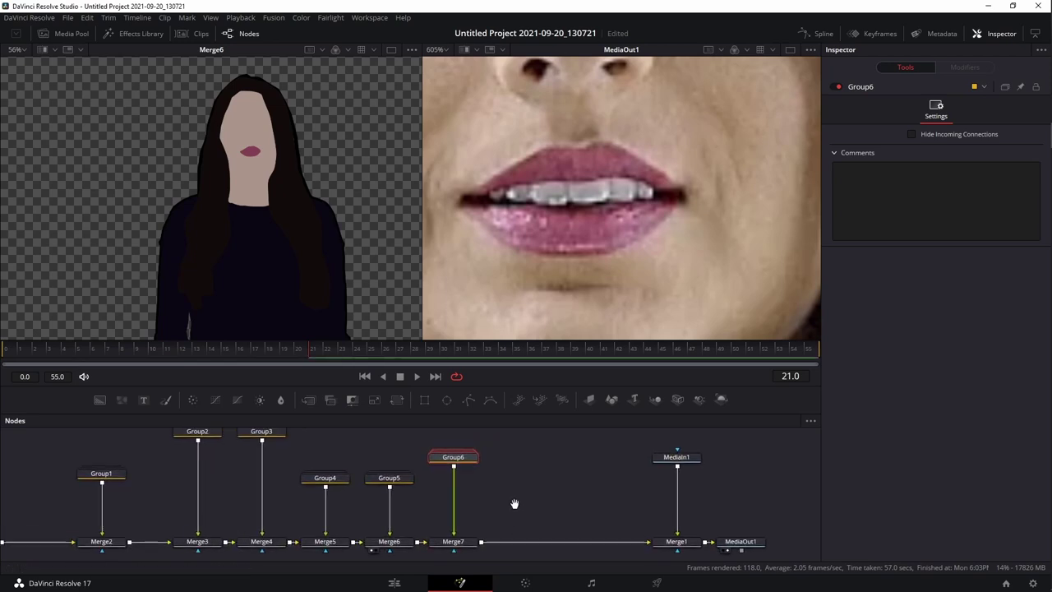
Move Group6 and Merge7 away from Merge6 to open a gap, and view the Merge7 output in place of Merge6.
{"action": "left_click_drag", "start_coordinate": [432, 439], "coordinate": [583, 543]}
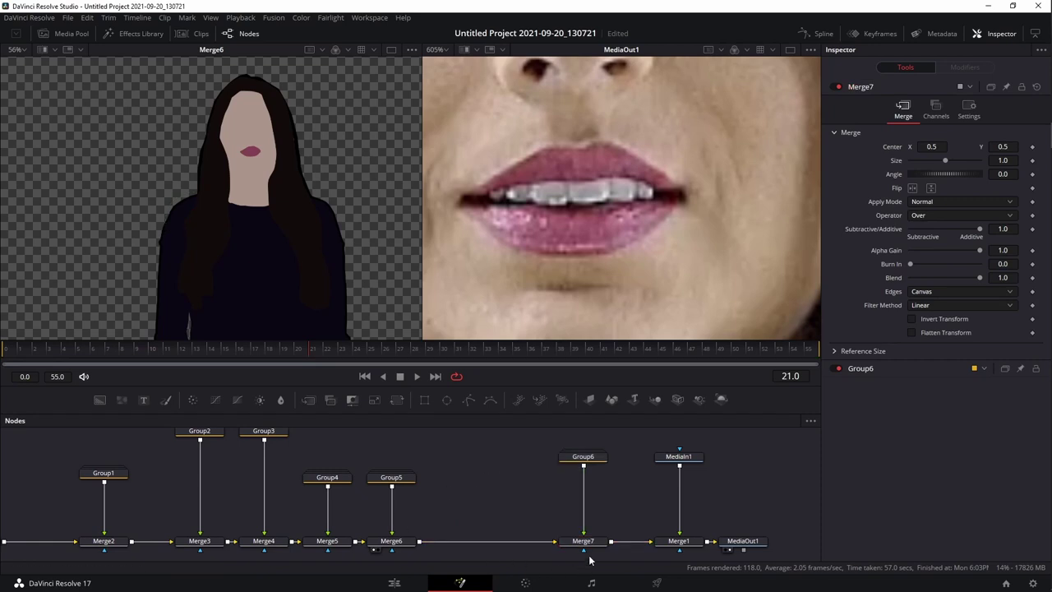
{"action": "left_click_drag", "start_coordinate": [592, 543], "coordinate": [276, 202]}
{"action": "left_click_drag", "start_coordinate": [480, 485], "coordinate": [463, 486]}
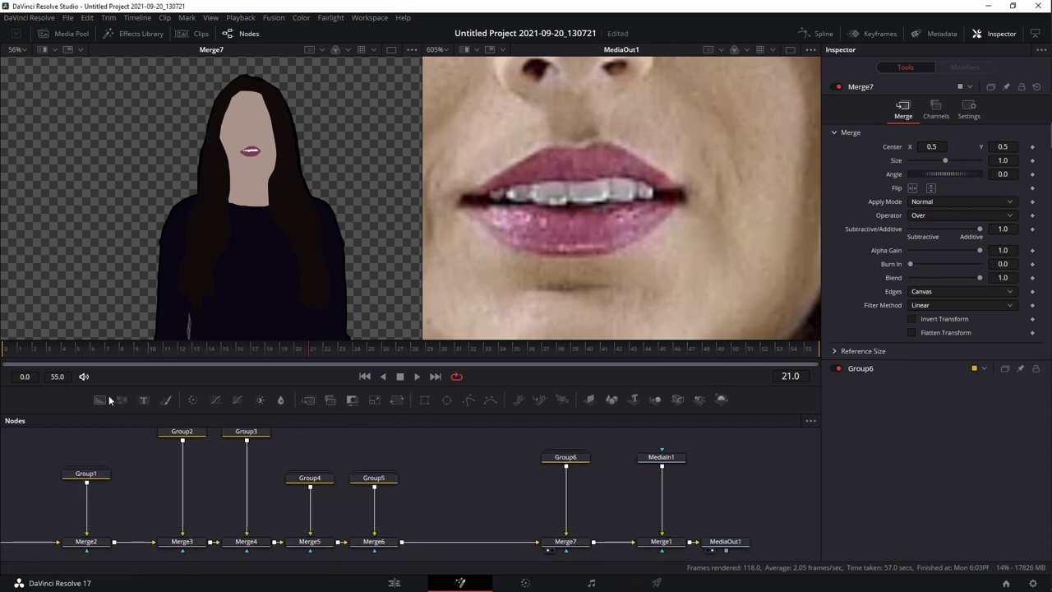
Merge a black Background node between Merge6 and Merge7 and attach a polygon mask to it.
{"action": "left_click_drag", "start_coordinate": [108, 395], "coordinate": [405, 542]}
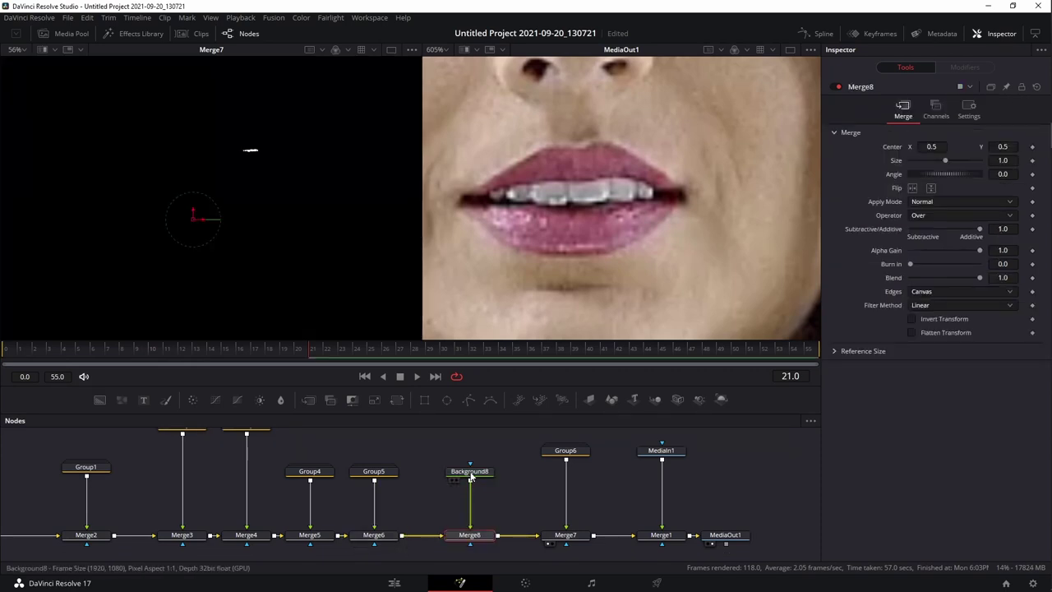
{"action": "left_click", "coordinate": [469, 475]}
{"action": "left_click", "coordinate": [469, 399]}
Draw the closed Polygon11 mask around the whole mouth opening between the lips, from corner to corner.
{"action": "left_click", "coordinate": [467, 202]}
{"action": "left_click", "coordinate": [463, 199]}
{"action": "left_click", "coordinate": [491, 191]}
{"action": "left_click", "coordinate": [510, 186]}
{"action": "left_click", "coordinate": [568, 180]}
{"action": "left_click", "coordinate": [609, 178]}
{"action": "left_click", "coordinate": [649, 180]}
{"action": "left_click", "coordinate": [672, 189]}
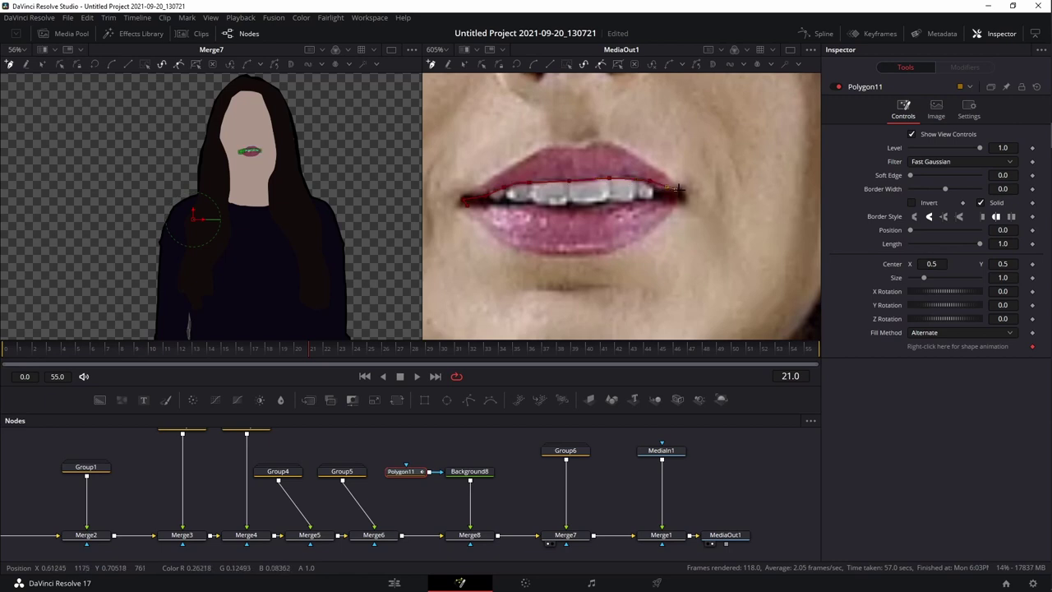
{"action": "left_click", "coordinate": [681, 195]}
{"action": "left_click", "coordinate": [612, 203]}
{"action": "left_click", "coordinate": [571, 208]}
{"action": "left_click", "coordinate": [532, 210]}
{"action": "left_click", "coordinate": [465, 202]}
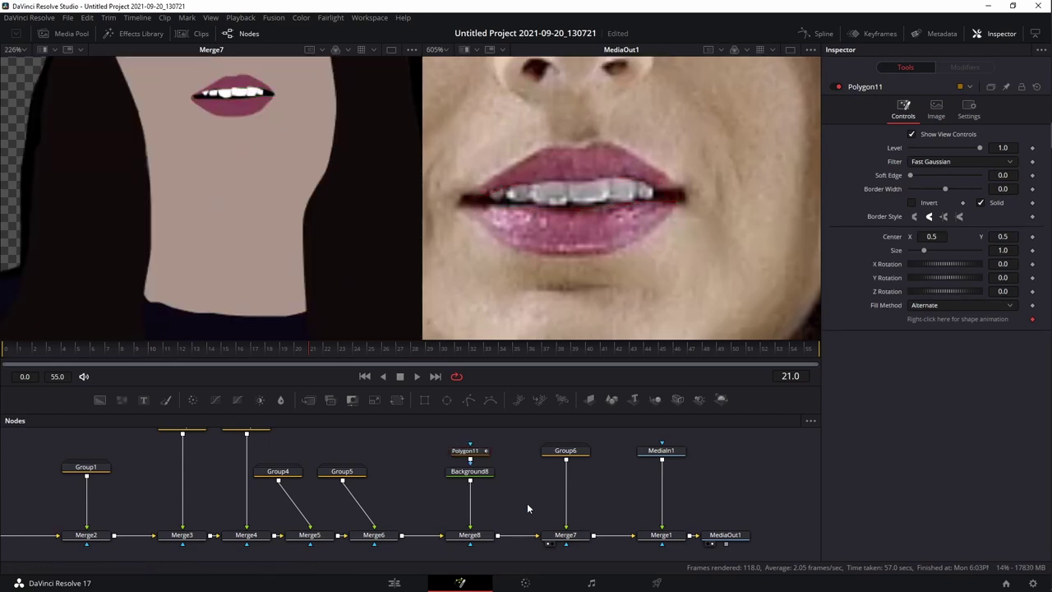
Set the soft edge of the Polygon11 mouth-opening mask to 0.00254.
{"action": "left_click", "coordinate": [465, 451]}
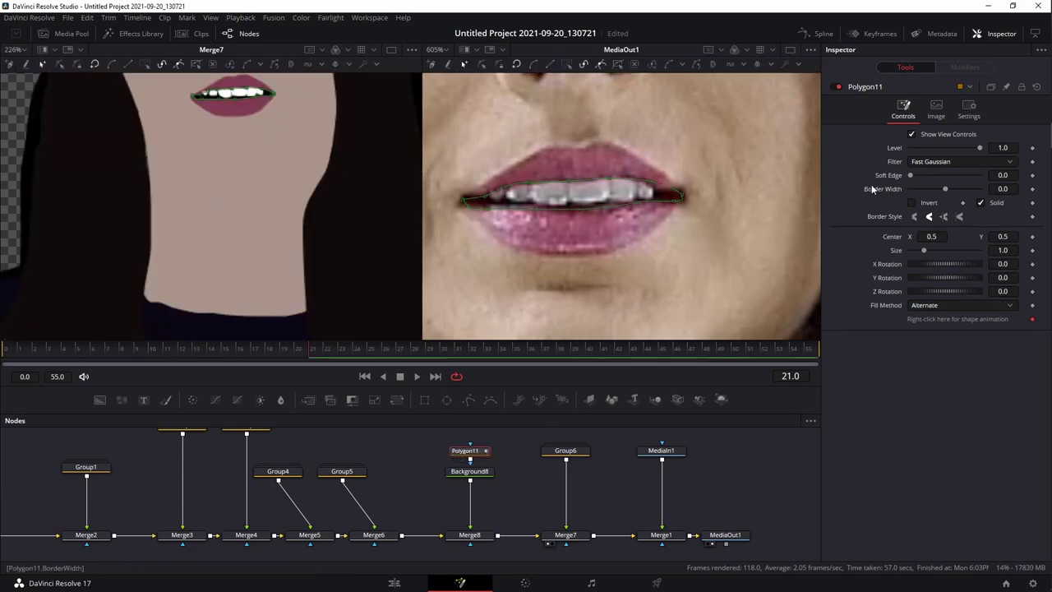
{"action": "left_click_drag", "start_coordinate": [913, 178], "coordinate": [912, 177]}
{"action": "left_click", "coordinate": [394, 448]}
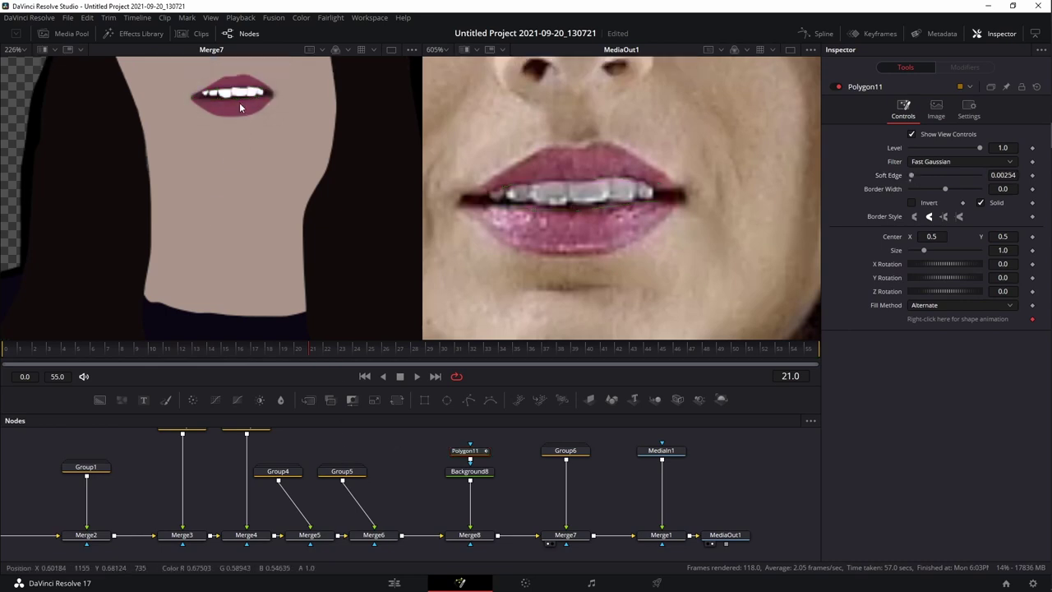
{"action": "scroll", "coordinate": [245, 98], "scroll_direction": "up", "scroll_amount": 2}
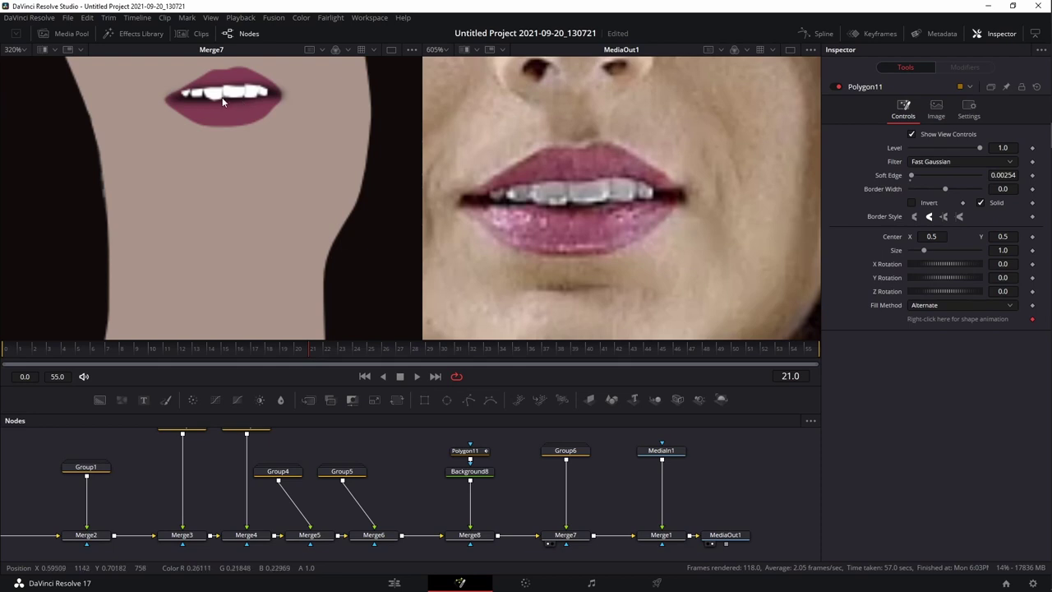
Realign Group5 above Merge6 and Group4 above Merge5.
{"action": "left_click_drag", "start_coordinate": [402, 477], "coordinate": [397, 498]}
{"action": "left_click_drag", "start_coordinate": [300, 499], "coordinate": [333, 498]}
{"action": "scroll", "coordinate": [396, 471], "scroll_direction": "down", "scroll_amount": 5}
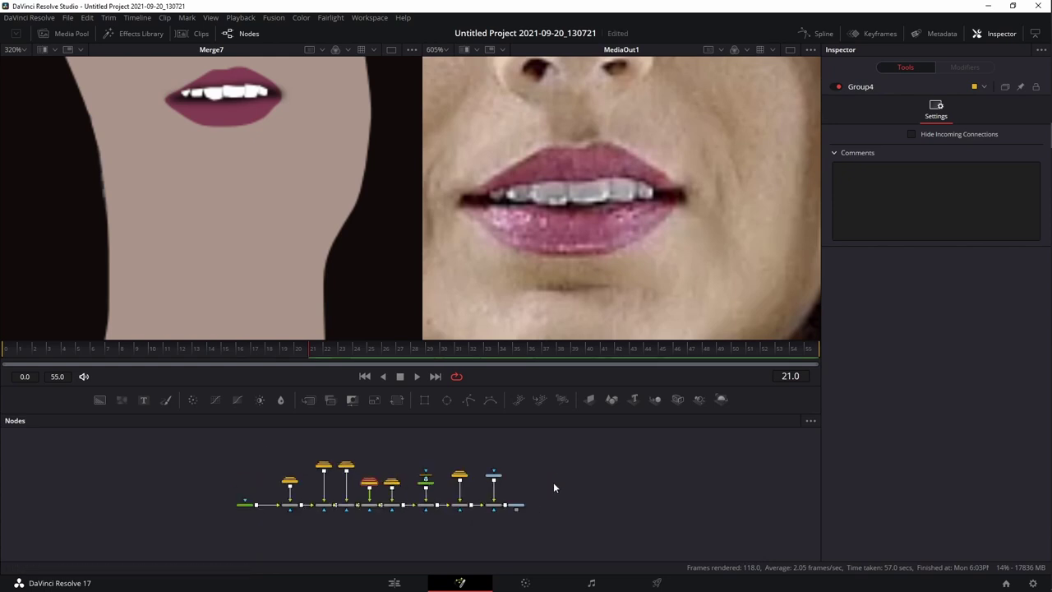
Examine the woman's eyes, eyebrows and nose in the footage and compare them with the cartoon face.
{"action": "scroll", "coordinate": [280, 192], "scroll_direction": "down", "scroll_amount": 4}
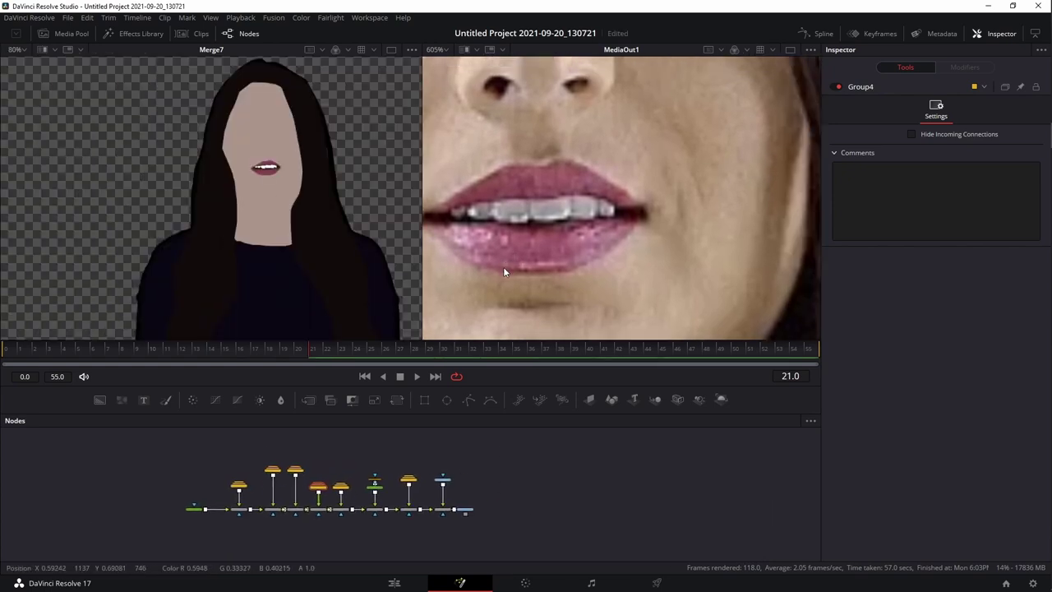
{"action": "scroll", "coordinate": [526, 254], "scroll_direction": "up", "scroll_amount": 3}
{"action": "scroll", "coordinate": [590, 213], "scroll_direction": "up", "scroll_amount": 2}
{"action": "scroll", "coordinate": [288, 201], "scroll_direction": "down", "scroll_amount": 2}
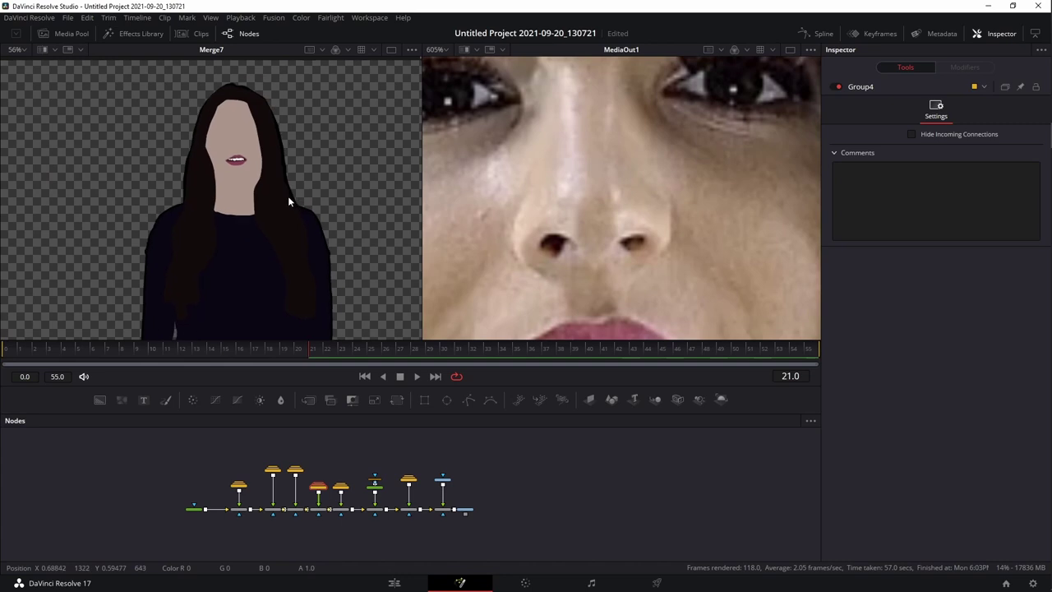
{"action": "left_click_drag", "start_coordinate": [289, 197], "coordinate": [250, 194]}
{"action": "scroll", "coordinate": [626, 191], "scroll_direction": "down", "scroll_amount": 2}
{"action": "left_click_drag", "start_coordinate": [630, 198], "coordinate": [641, 258]}
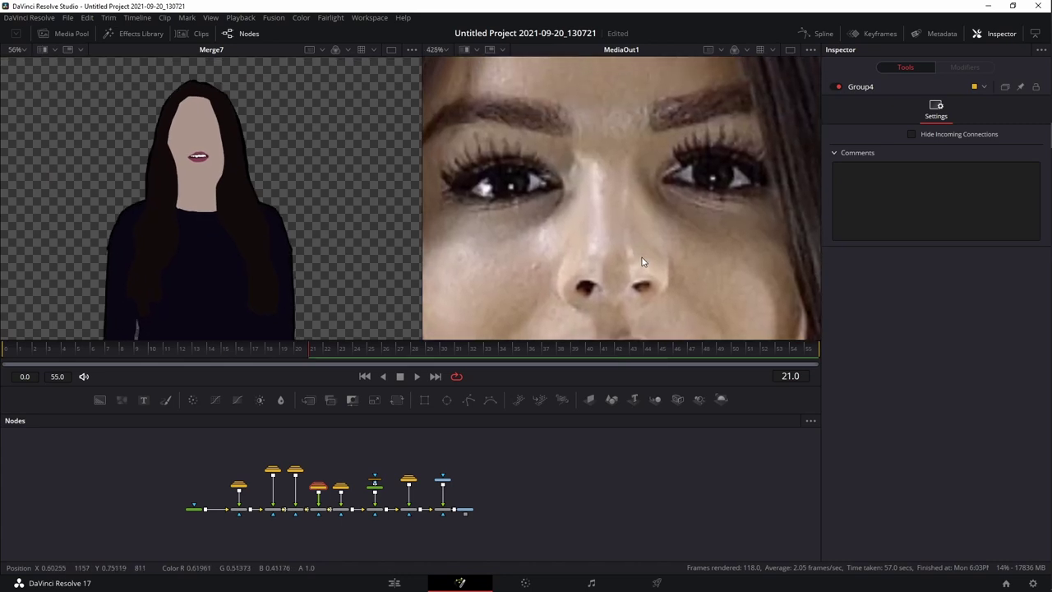
{"action": "scroll", "coordinate": [641, 258], "scroll_direction": "down", "scroll_amount": 1}
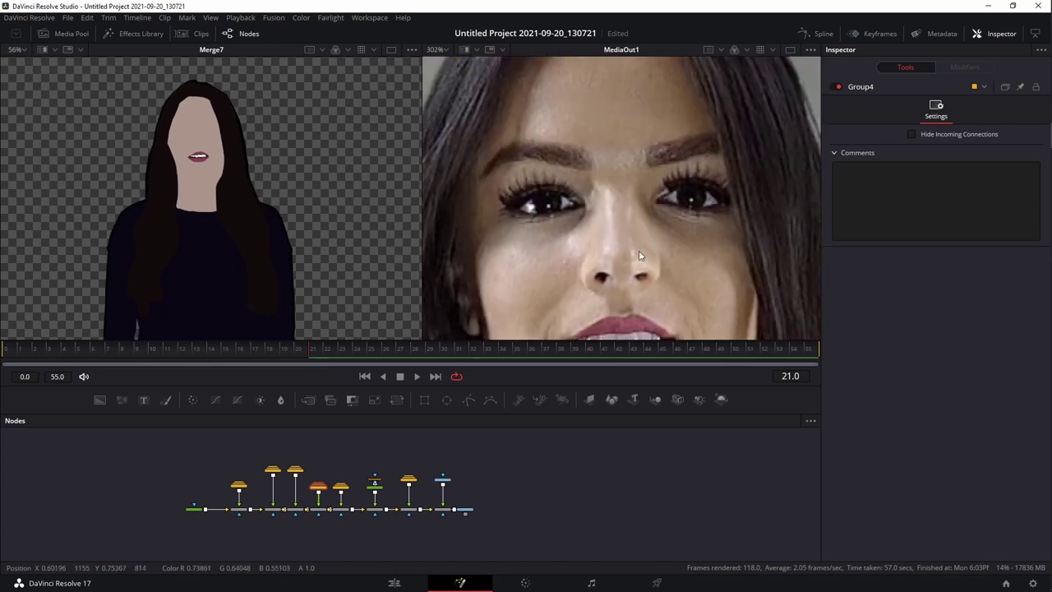
{"action": "scroll", "coordinate": [596, 175], "scroll_direction": "up", "scroll_amount": 1}
{"action": "scroll", "coordinate": [575, 254], "scroll_direction": "down", "scroll_amount": 2}
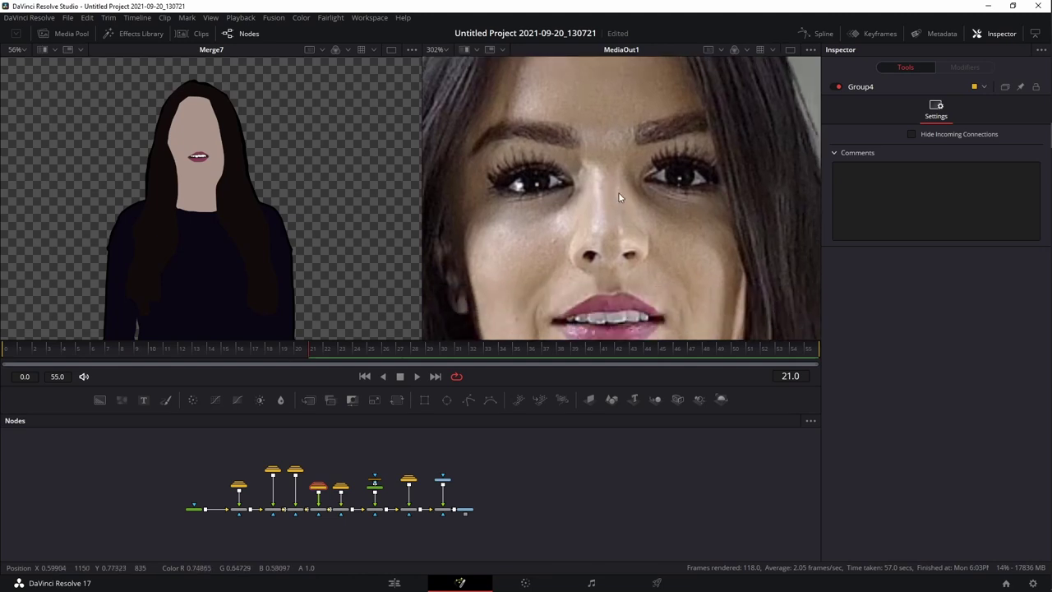
Move MediaIn1, Merge1 and MediaOut1 together farther away from Merge7 to free space for more layers.
{"action": "scroll", "coordinate": [451, 502], "scroll_direction": "up", "scroll_amount": 4}
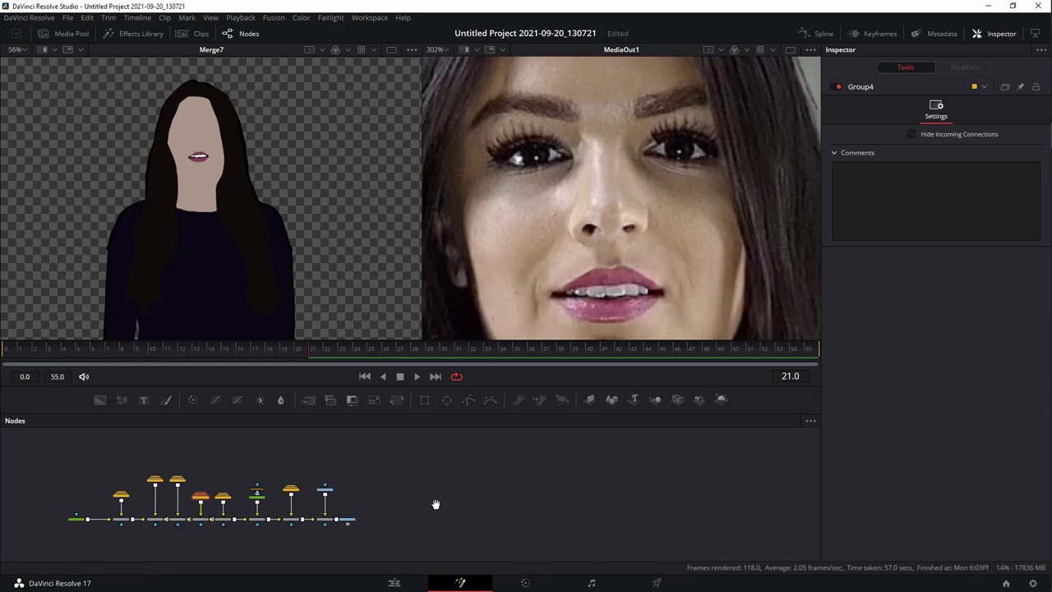
{"action": "left_click_drag", "start_coordinate": [345, 535], "coordinate": [262, 453]}
{"action": "left_click_drag", "start_coordinate": [272, 517], "coordinate": [471, 523]}
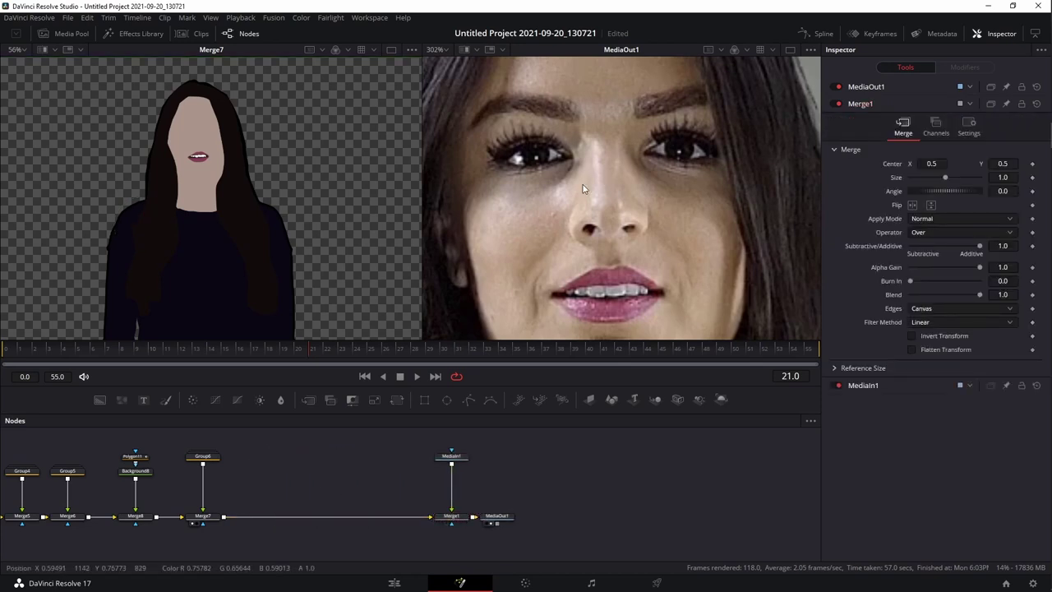
{"action": "left_click_drag", "start_coordinate": [538, 222], "coordinate": [535, 246]}
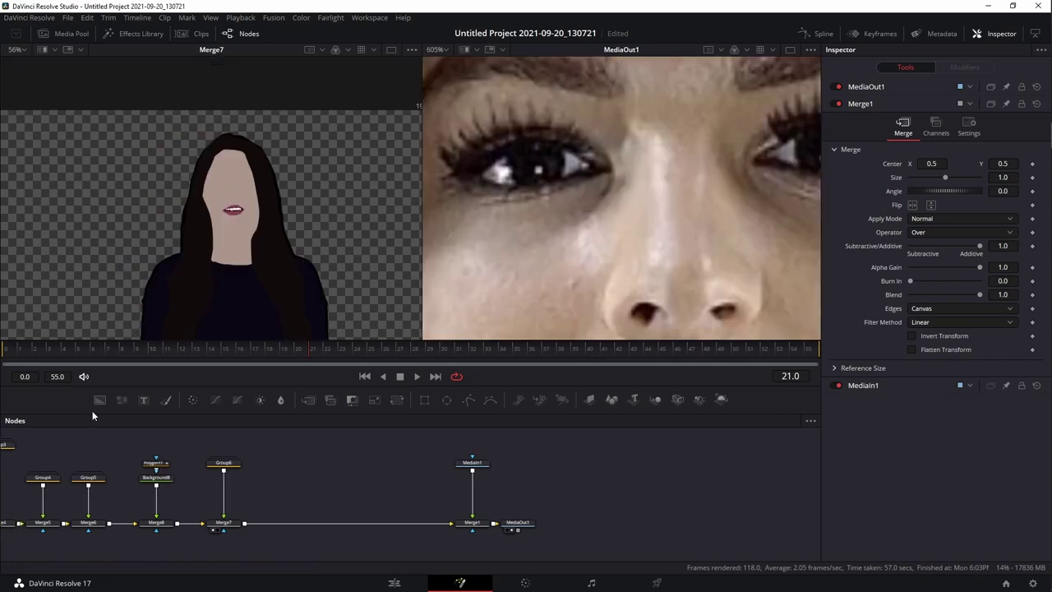
{"action": "left_click", "coordinate": [287, 461]}
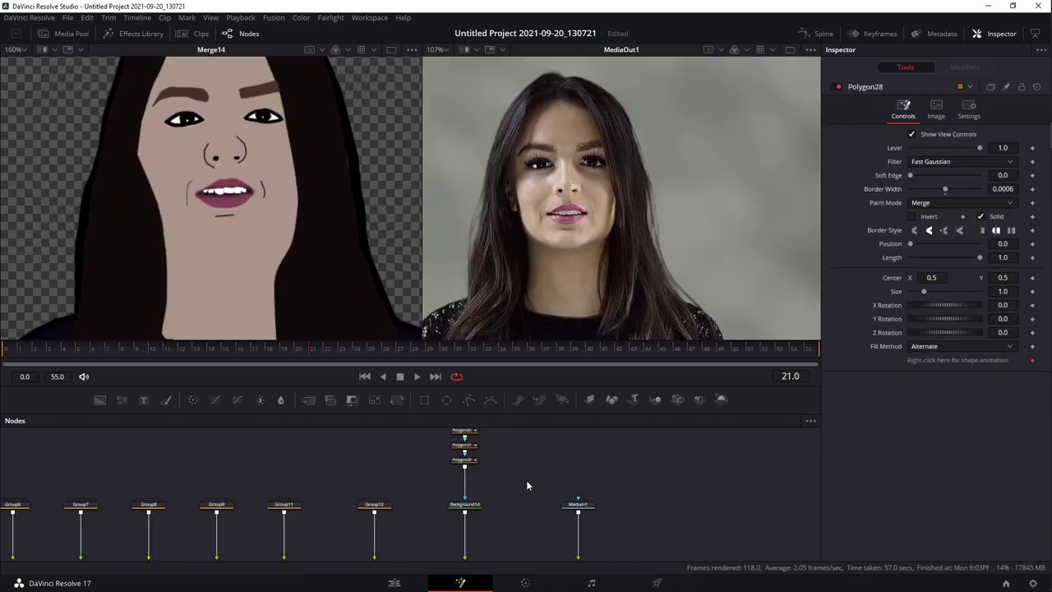
Group Background14 with its polygon masks and place the group in line above Merge14.
{"action": "scroll", "coordinate": [526, 485], "scroll_direction": "up", "scroll_amount": 2}
{"action": "left_click_drag", "start_coordinate": [438, 461], "coordinate": [488, 557]}
{"action": "key", "text": "ctrl+g"}
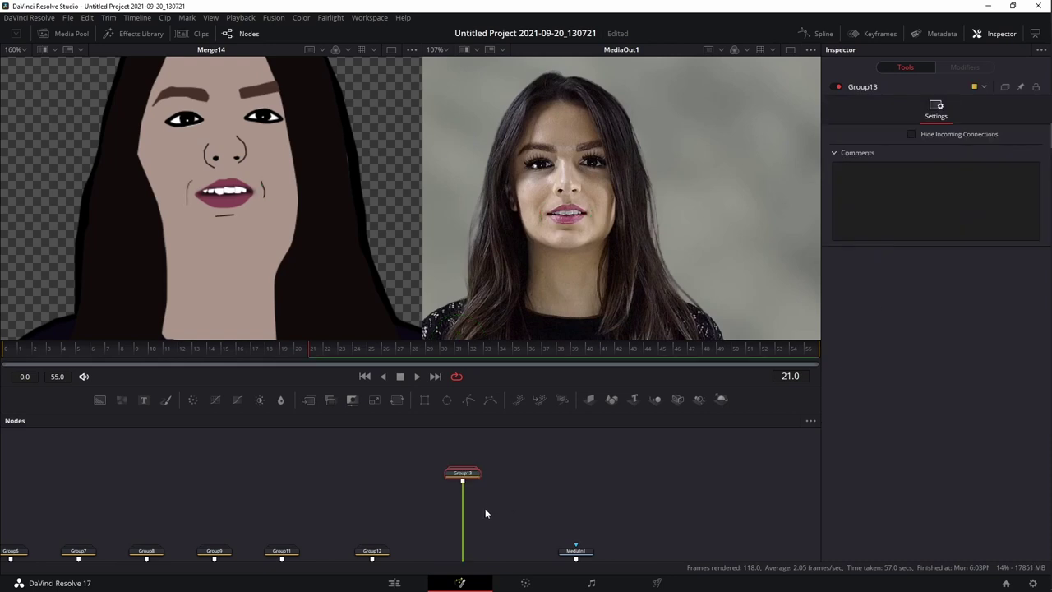
{"action": "scroll", "coordinate": [501, 458], "scroll_direction": "down", "scroll_amount": 2}
{"action": "left_click_drag", "start_coordinate": [468, 443], "coordinate": [469, 521]}
Move MediaIn1, Merge1 and MediaOut1 together farther away from Merge14.
{"action": "left_click_drag", "start_coordinate": [528, 507], "coordinate": [621, 516]}
{"action": "left_click_drag", "start_coordinate": [547, 485], "coordinate": [753, 485]}
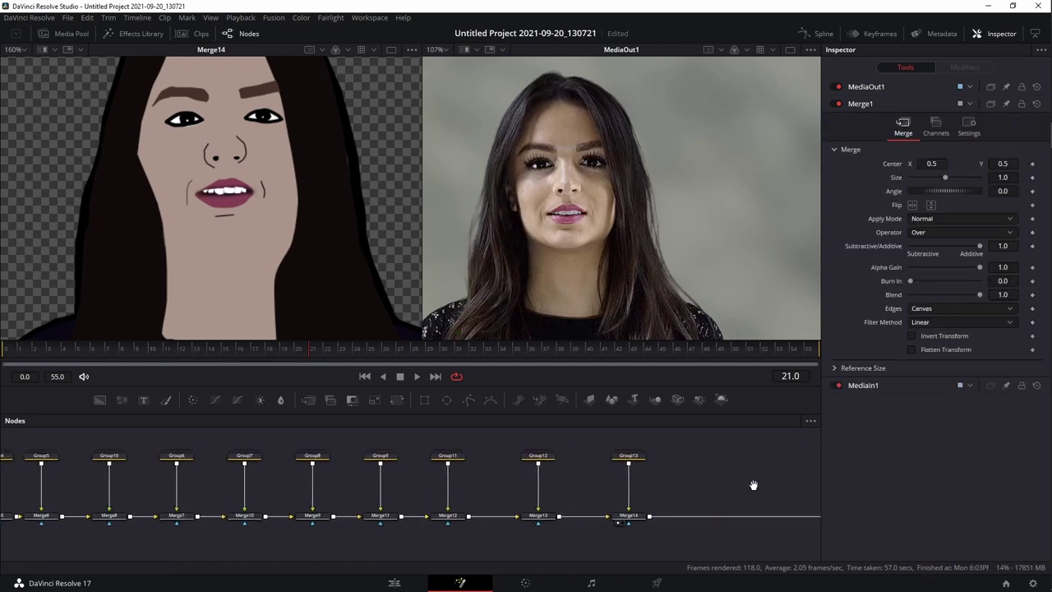
{"action": "left_click_drag", "start_coordinate": [683, 496], "coordinate": [552, 490]}
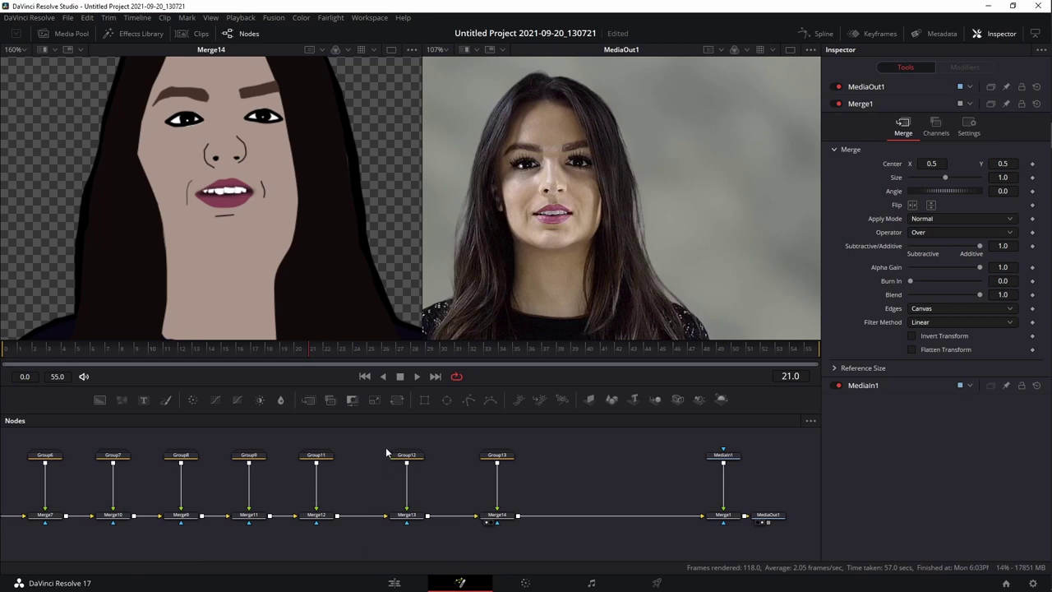
Add an Underlay around the Group12 and Merge13 nodes.
{"action": "left_click_drag", "start_coordinate": [411, 474], "coordinate": [442, 536]}
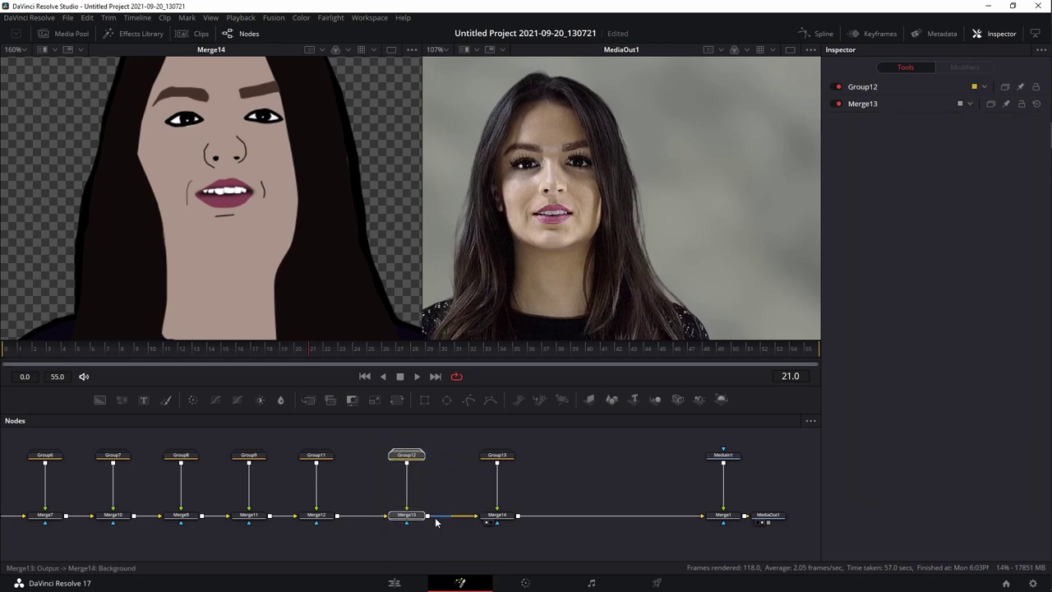
{"action": "key", "text": "shift+space"}
{"action": "type", "text": "under"}
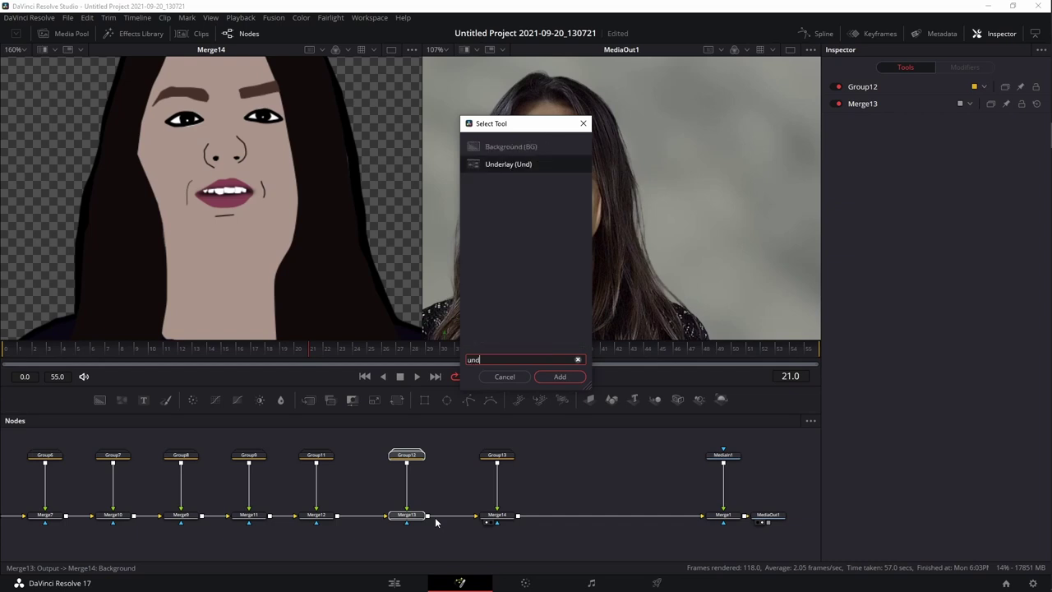
{"action": "key", "text": "Return"}
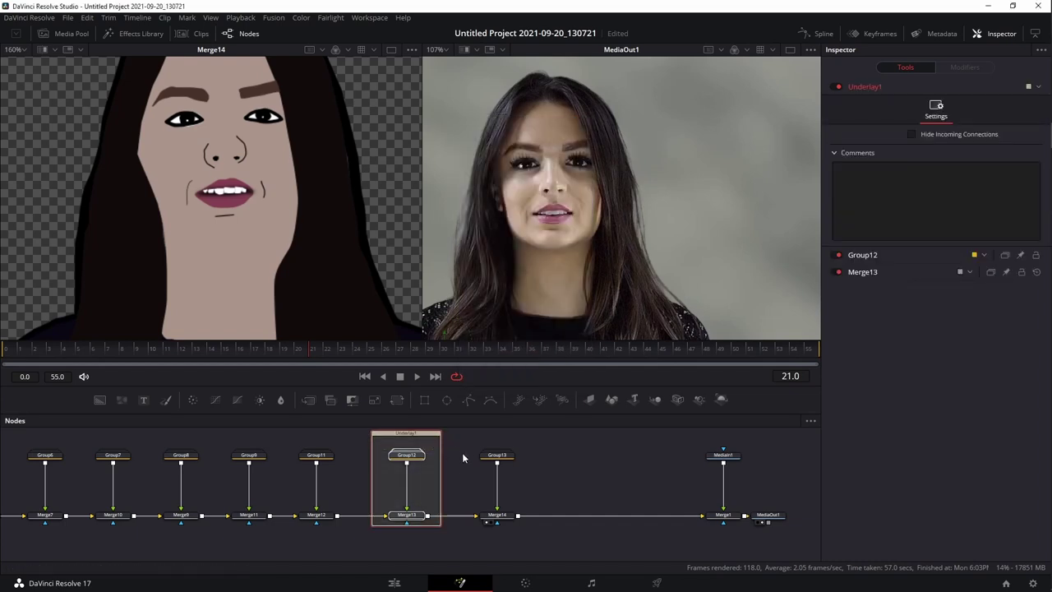
Colour the underlay yellow and widen it so it also encloses Group13 and Merge14.
{"action": "left_click_drag", "start_coordinate": [452, 463], "coordinate": [473, 493]}
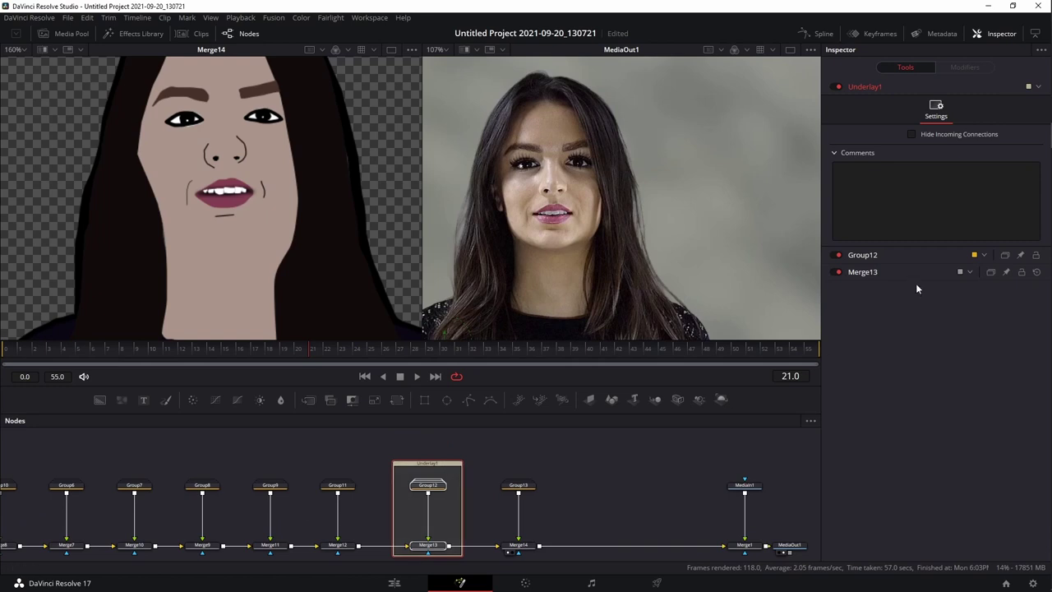
{"action": "right_click", "coordinate": [448, 466]}
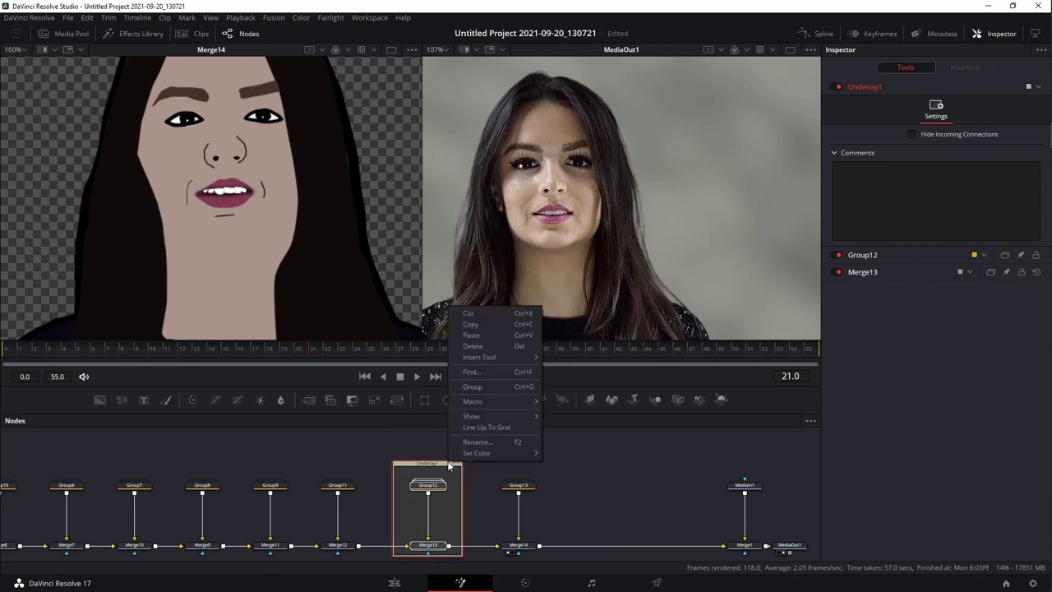
{"action": "right_click", "coordinate": [444, 466]}
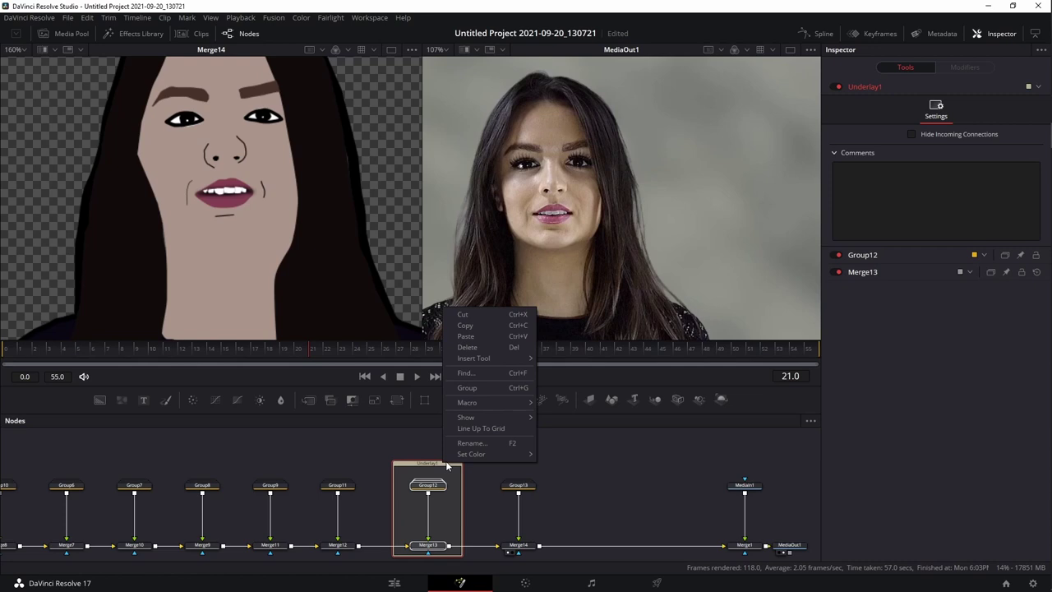
{"action": "mouse_move", "coordinate": [470, 453]}
{"action": "left_click", "coordinate": [560, 442]}
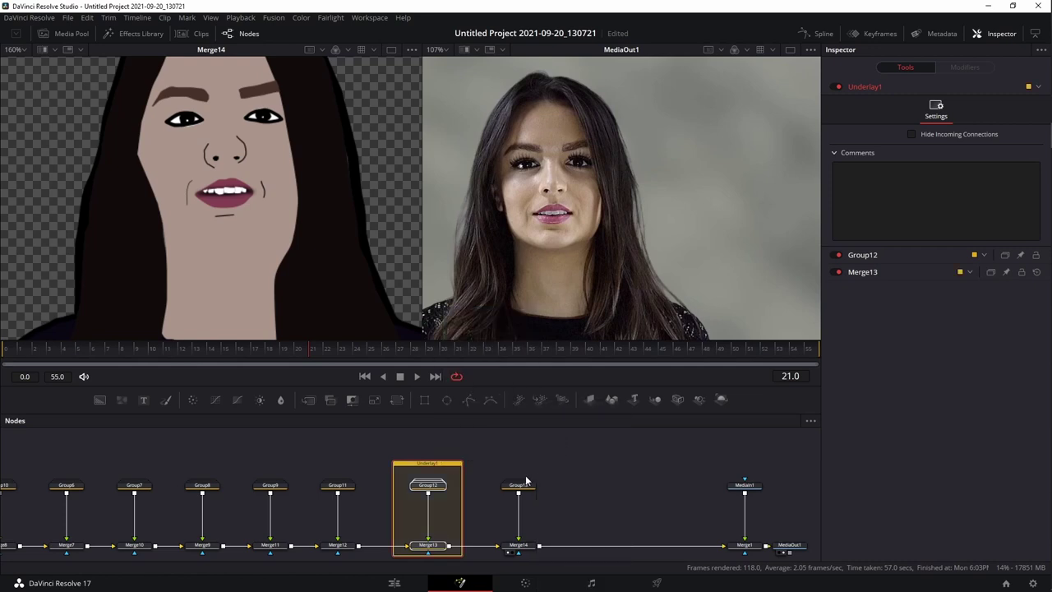
{"action": "left_click", "coordinate": [493, 455]}
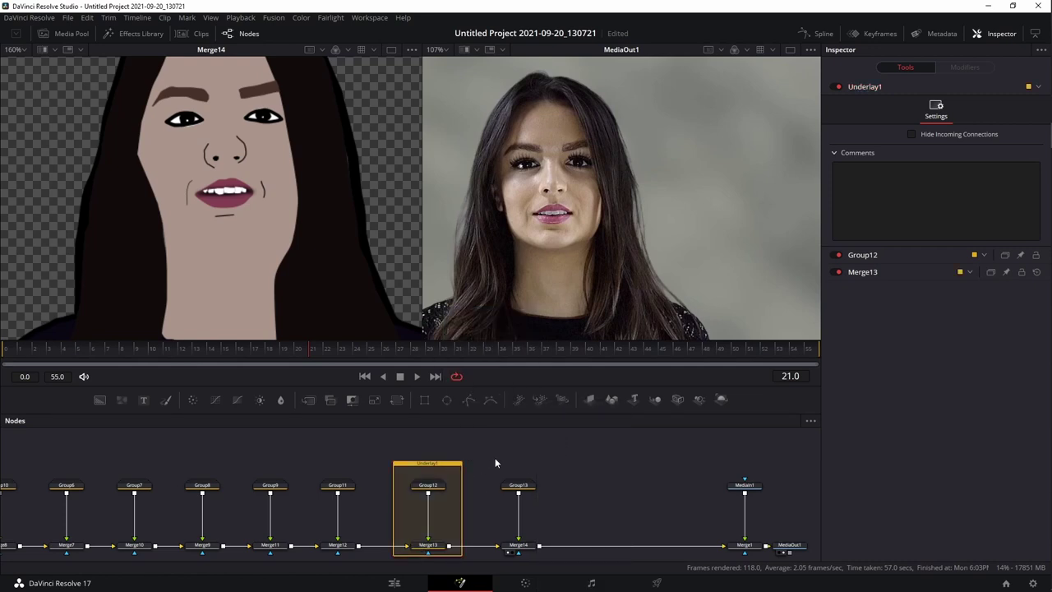
{"action": "left_click_drag", "start_coordinate": [461, 484], "coordinate": [558, 461]}
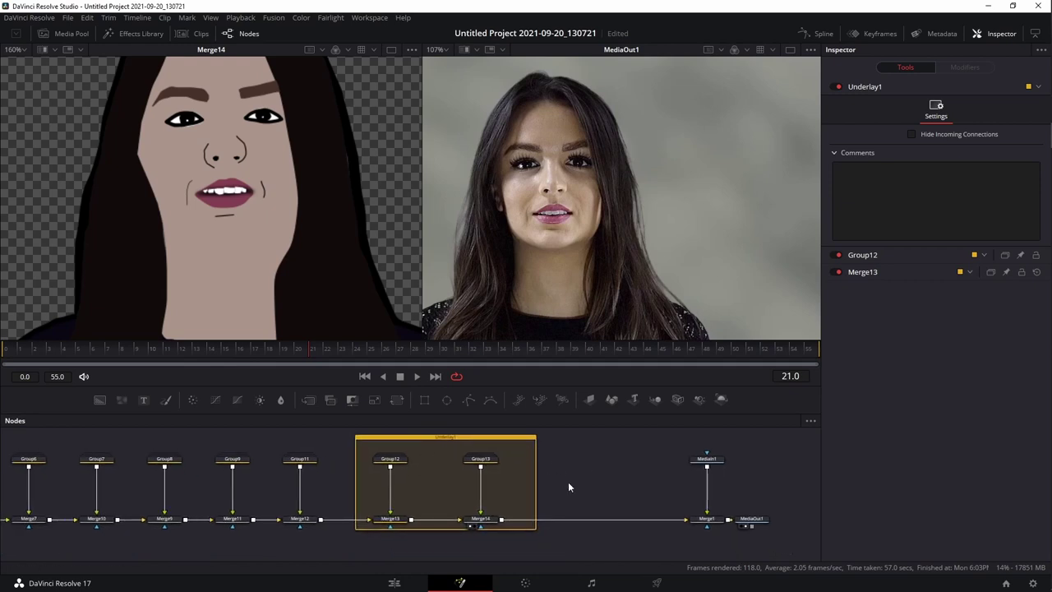
{"action": "left_click_drag", "start_coordinate": [569, 483], "coordinate": [561, 498]}
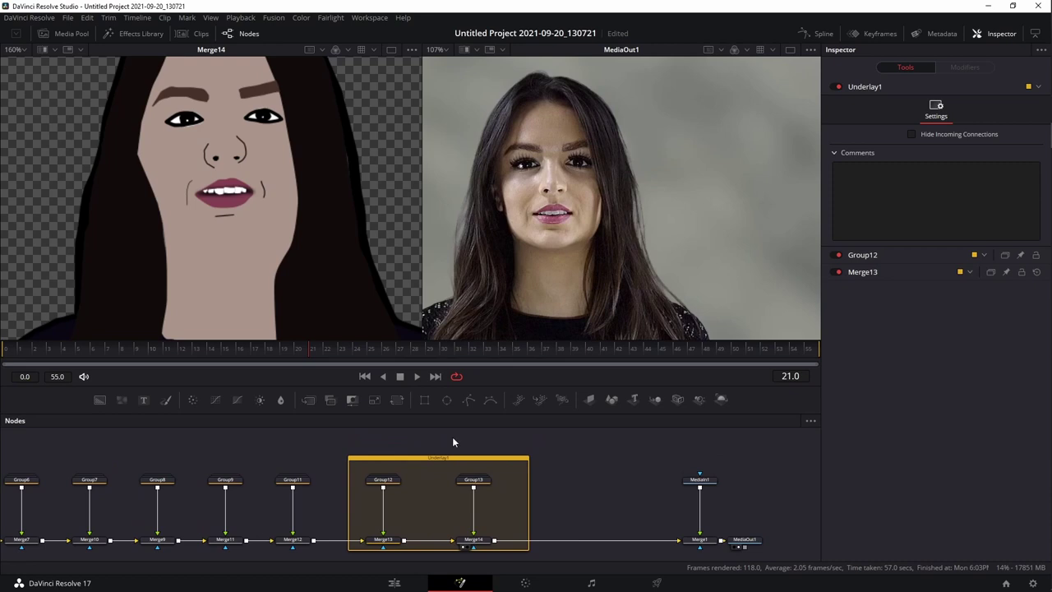
Add a note reading "Face", shrink its height and place it just above the yellow underlay.
{"action": "key", "text": "shift+space"}
{"action": "type", "text": "note"}
{"action": "key", "text": "Return"}
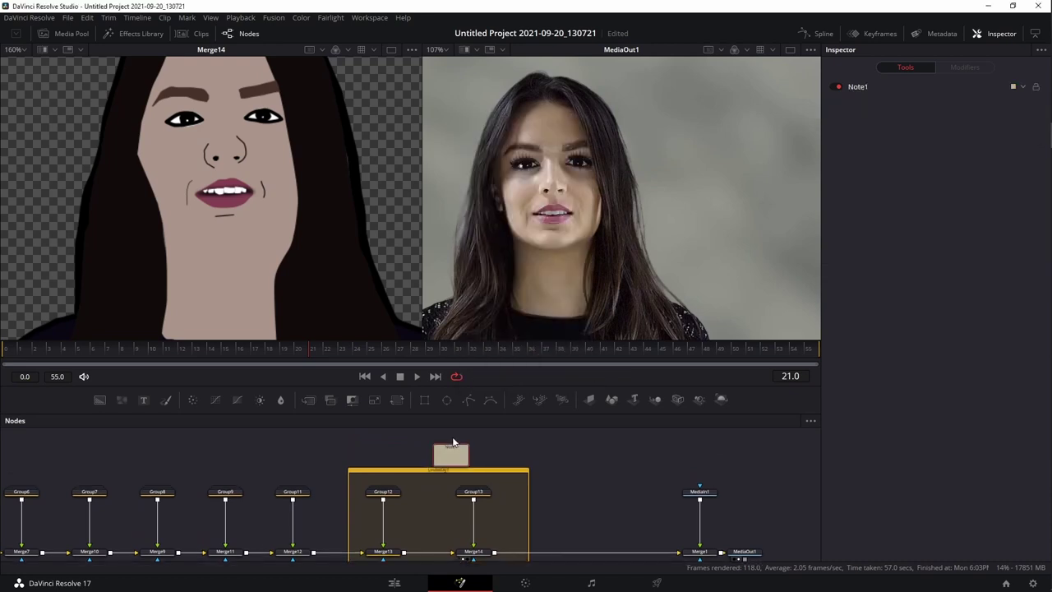
{"action": "double_click", "coordinate": [440, 451]}
{"action": "left_click", "coordinate": [464, 465]}
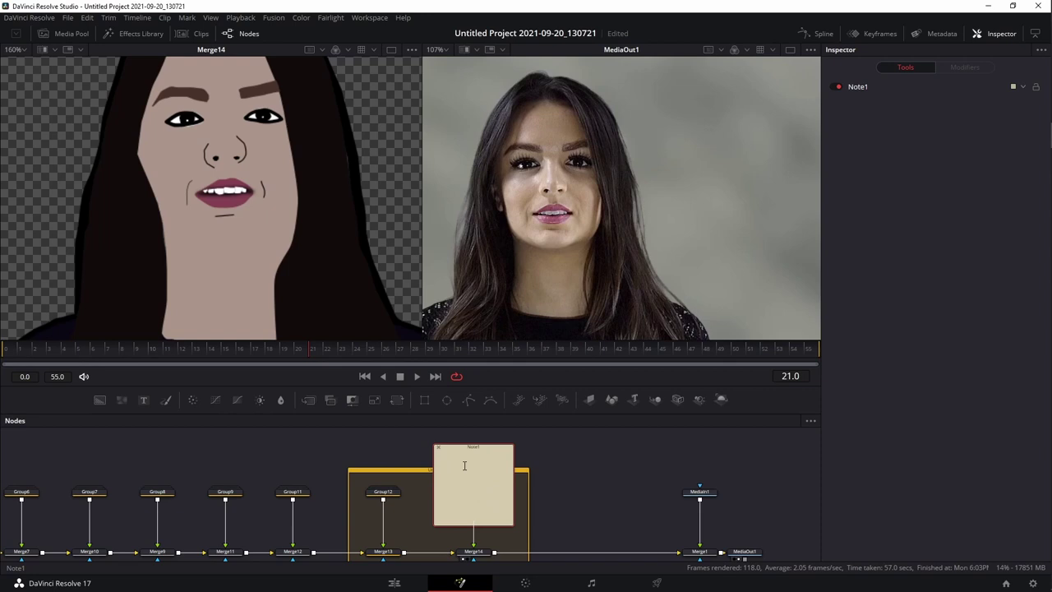
{"action": "type", "text": "Face"}
{"action": "left_click", "coordinate": [527, 435]}
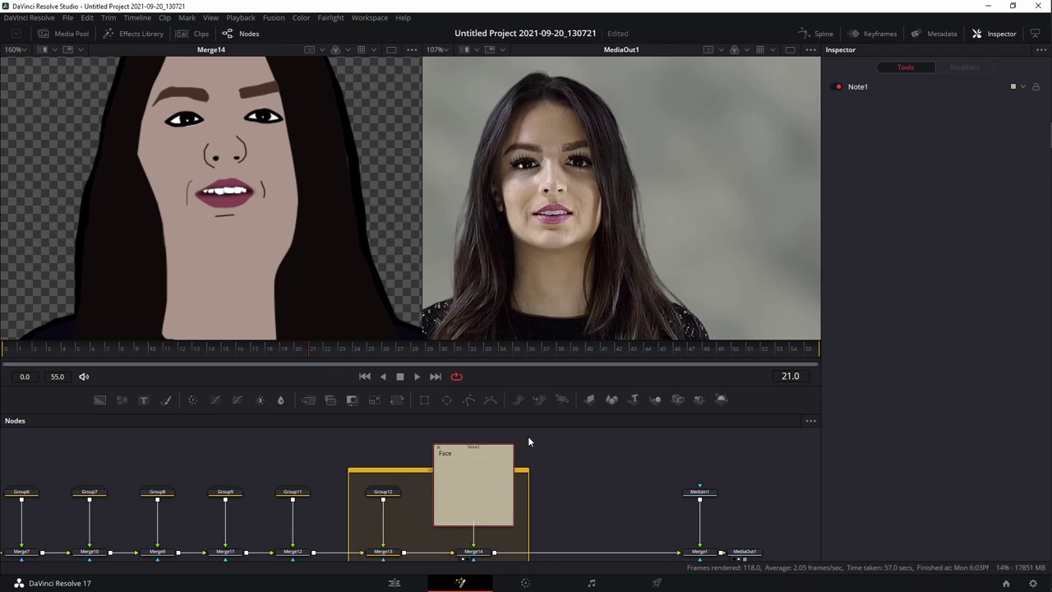
{"action": "left_click_drag", "start_coordinate": [496, 446], "coordinate": [433, 437]}
{"action": "left_click_drag", "start_coordinate": [424, 511], "coordinate": [429, 458]}
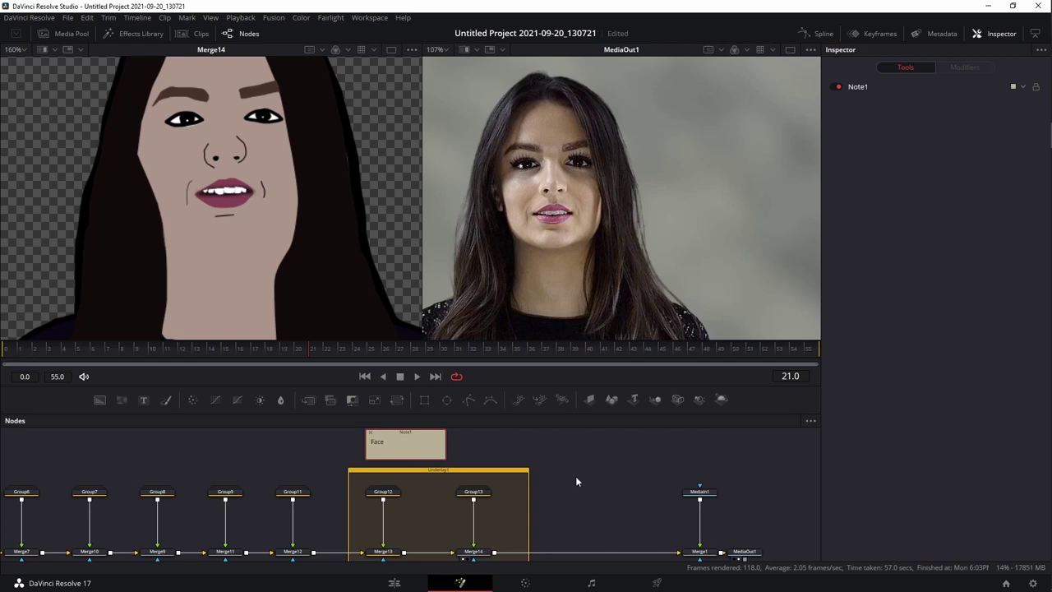
Shift MediaIn1, Merge1 and MediaOut1 farther from the underlay to make room for another layer.
{"action": "left_click_drag", "start_coordinate": [613, 507], "coordinate": [525, 485]}
{"action": "left_click_drag", "start_coordinate": [592, 441], "coordinate": [695, 546]}
{"action": "left_click_drag", "start_coordinate": [640, 526], "coordinate": [708, 526]}
{"action": "left_click", "coordinate": [626, 498]}
{"action": "left_click_drag", "start_coordinate": [587, 495], "coordinate": [588, 502]}
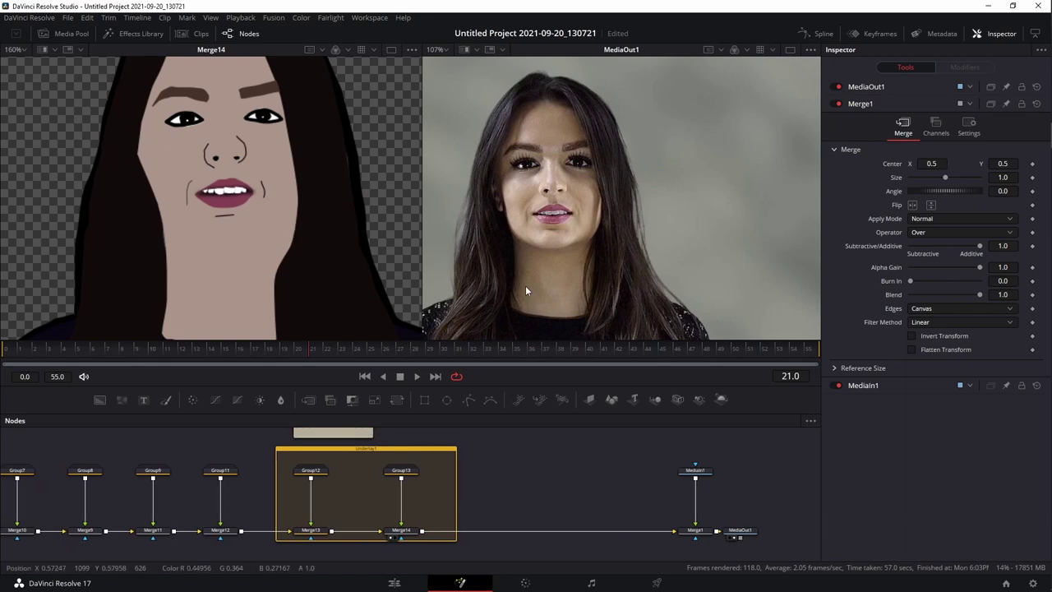
Add a black Background node beyond the underlay and merge it over the output of Merge14.
{"action": "left_click_drag", "start_coordinate": [531, 467], "coordinate": [495, 474]}
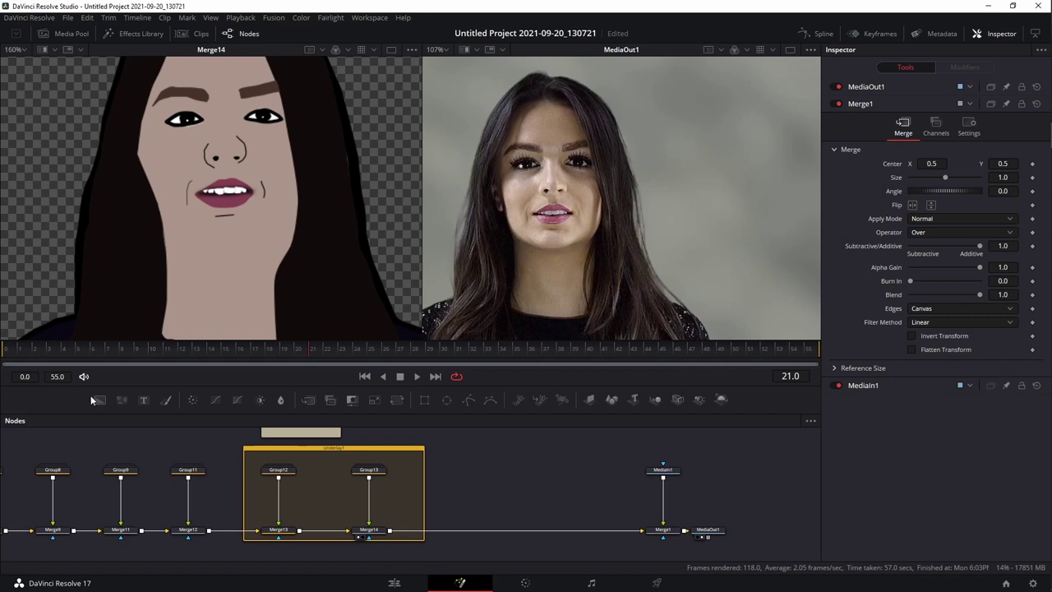
{"action": "left_click", "coordinate": [499, 451]}
{"action": "left_click_drag", "start_coordinate": [505, 460], "coordinate": [392, 534]}
{"action": "left_click", "coordinate": [516, 456]}
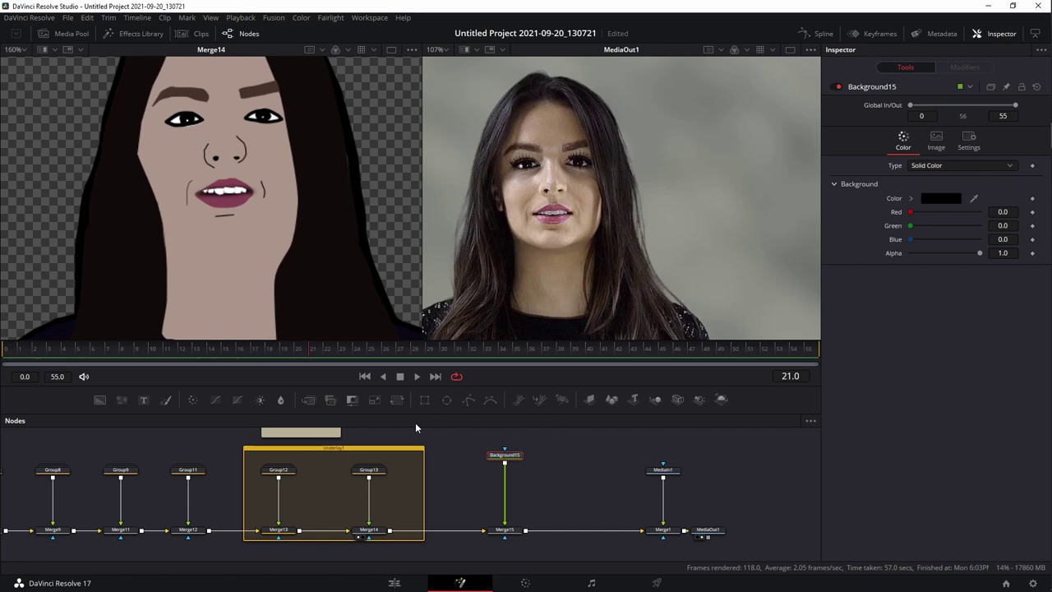
Mask Background15 with an open polygon traced along the woman's jawline, from one cheek under the chin to the other.
{"action": "left_click", "coordinate": [469, 399]}
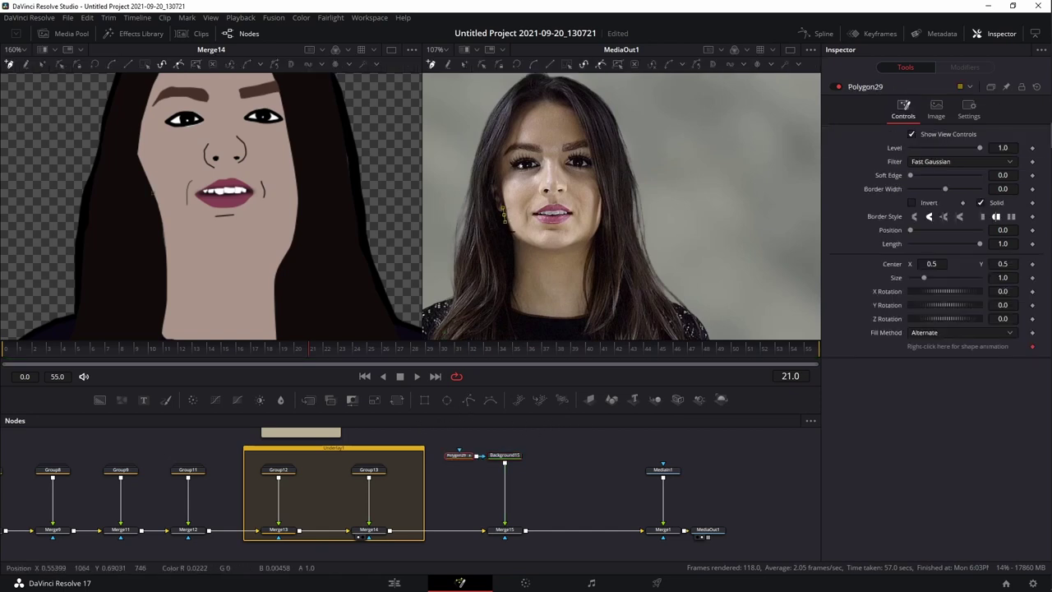
{"action": "left_click", "coordinate": [538, 246]}
{"action": "left_click", "coordinate": [569, 247]}
{"action": "left_click", "coordinate": [593, 234]}
{"action": "left_click", "coordinate": [601, 202]}
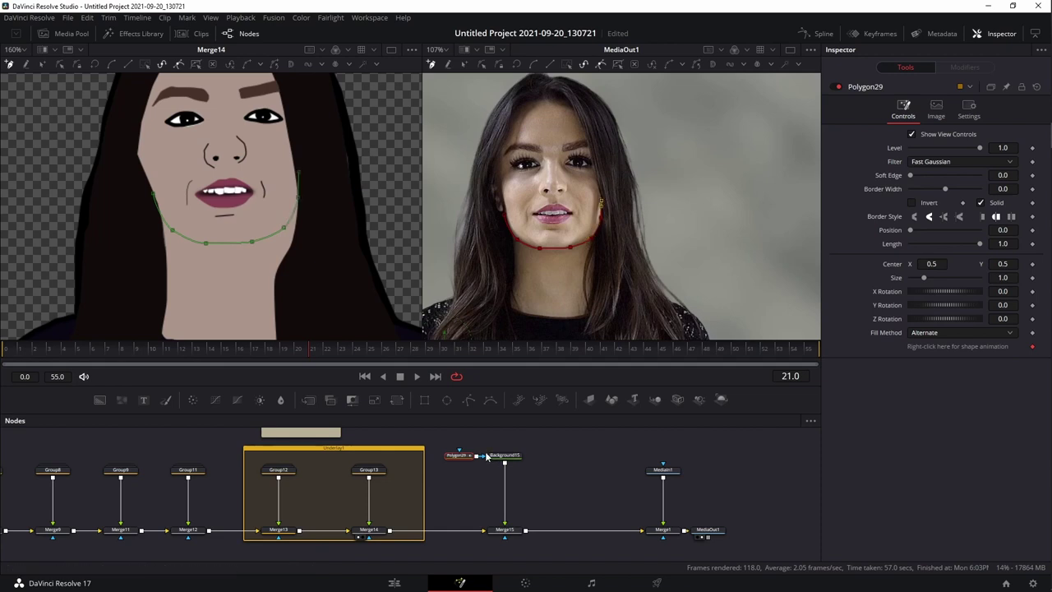
Place Polygon29 above Background15 and show Merge15 in the cartoon viewer, framing the whole figure.
{"action": "left_click_drag", "start_coordinate": [466, 456], "coordinate": [507, 448]}
{"action": "left_click_drag", "start_coordinate": [501, 532], "coordinate": [285, 250]}
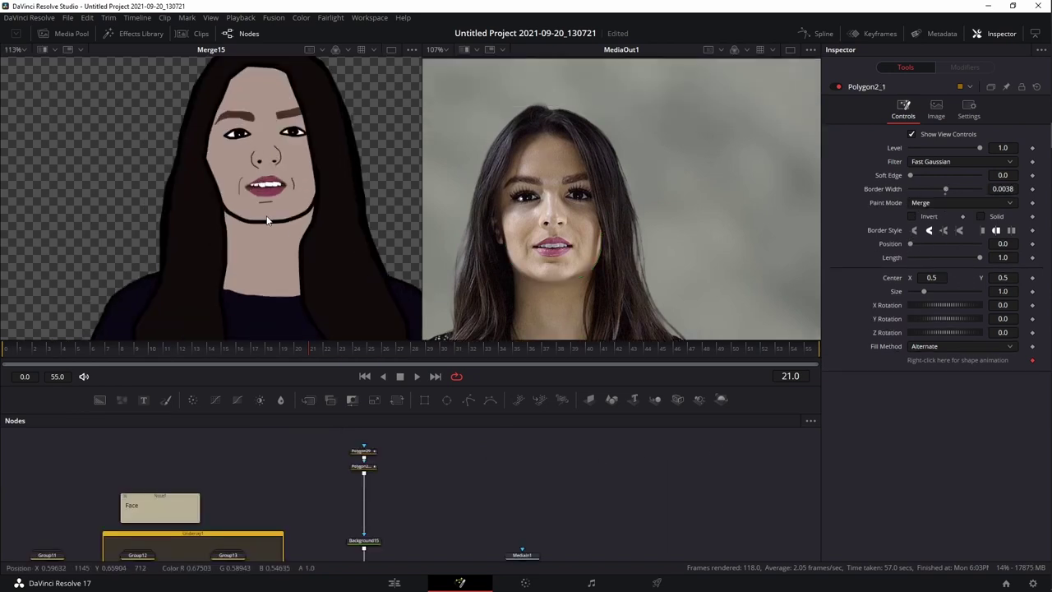
{"action": "scroll", "coordinate": [266, 221], "scroll_direction": "down", "scroll_amount": 5}
{"action": "left_click_drag", "start_coordinate": [316, 262], "coordinate": [301, 188]}
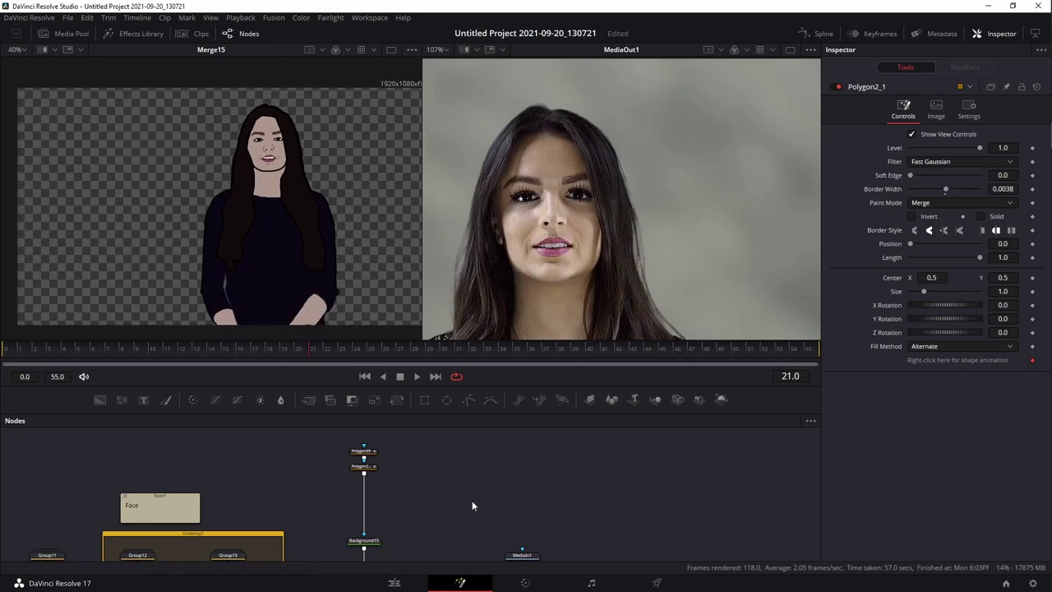
Group Background15 with its polygon masks and move MediaIn1, Merge1 and MediaOut1 farther from Merge15.
{"action": "scroll", "coordinate": [472, 501], "scroll_direction": "up", "scroll_amount": 4}
{"action": "left_click_drag", "start_coordinate": [442, 509], "coordinate": [431, 488]}
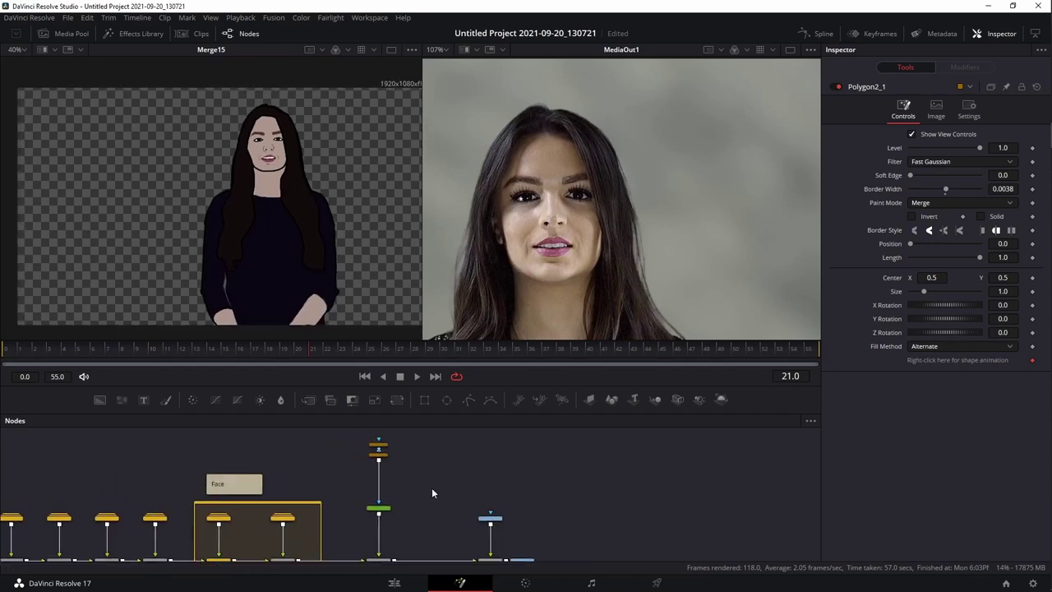
{"action": "left_click_drag", "start_coordinate": [366, 471], "coordinate": [351, 439]}
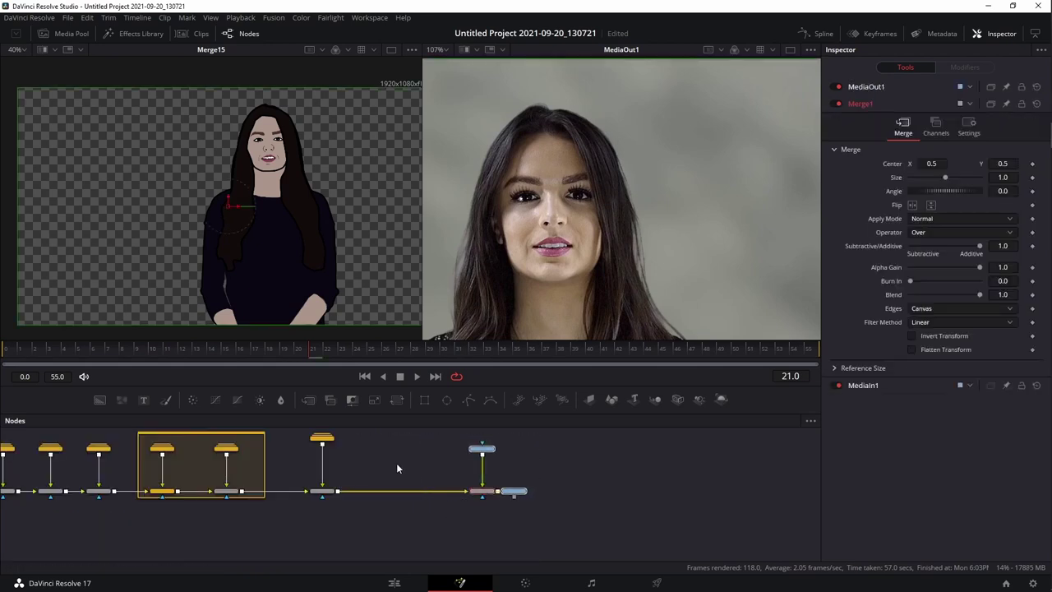
{"action": "left_click", "coordinate": [366, 470]}
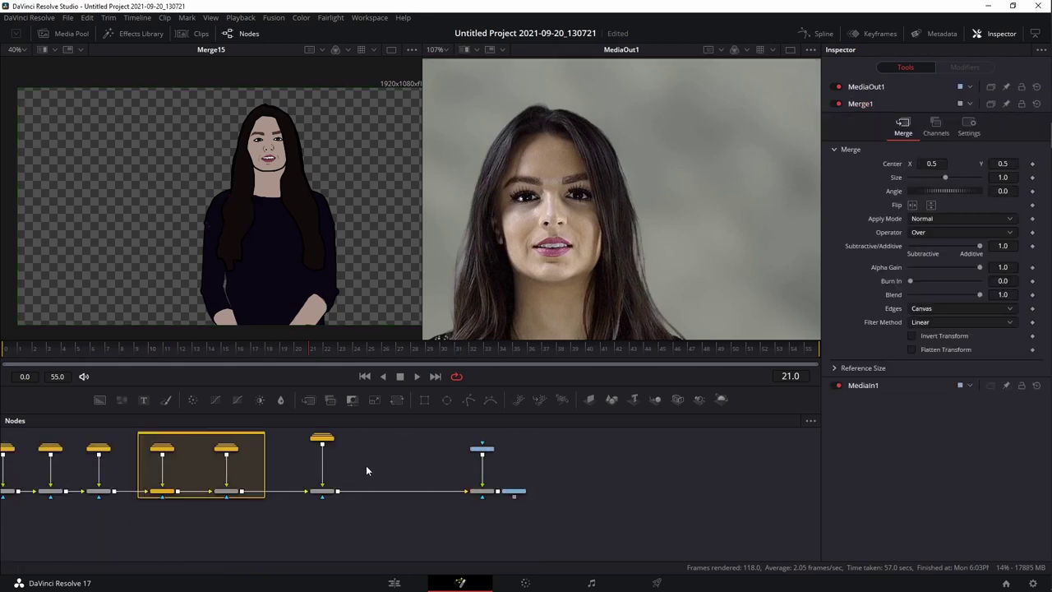
Insert a Paint node after Merge15 and set its brush size to 0.0039.
{"action": "left_click", "coordinate": [321, 490]}
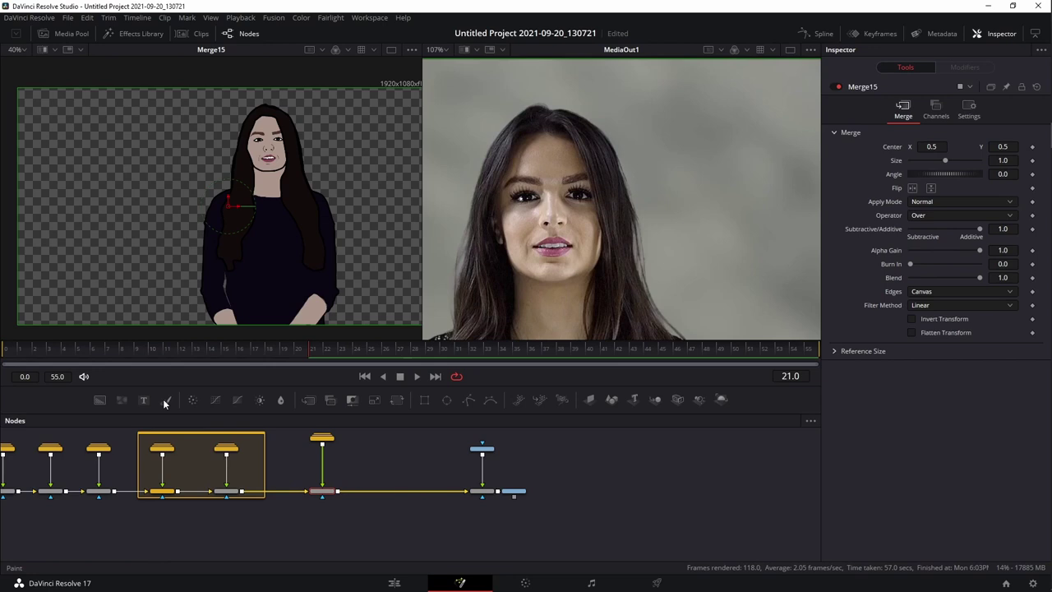
{"action": "left_click", "coordinate": [164, 399]}
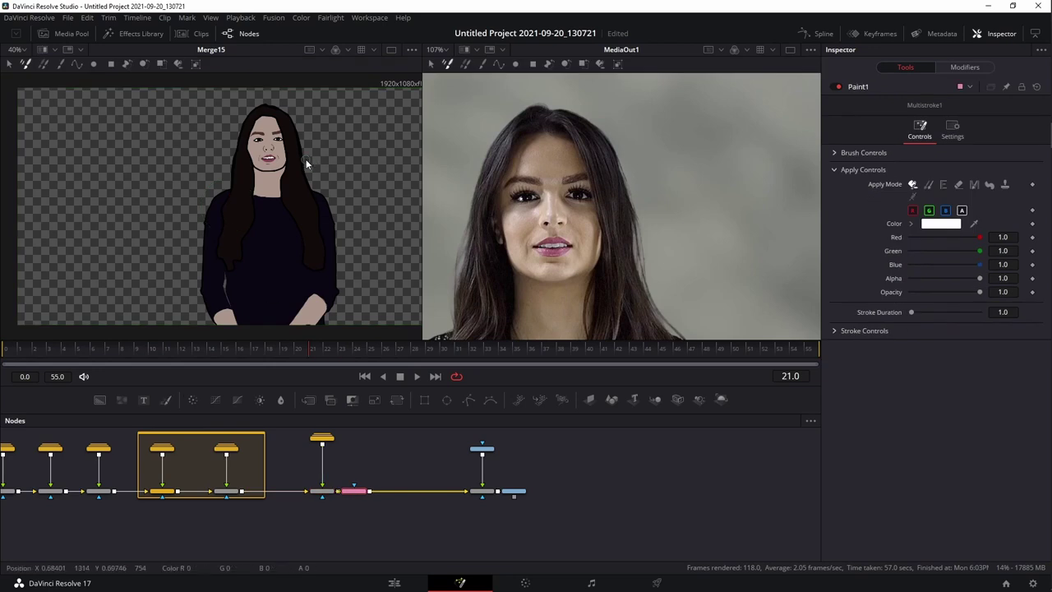
{"action": "left_click", "coordinate": [840, 154]}
{"action": "left_click_drag", "start_coordinate": [915, 198], "coordinate": [911, 198]}
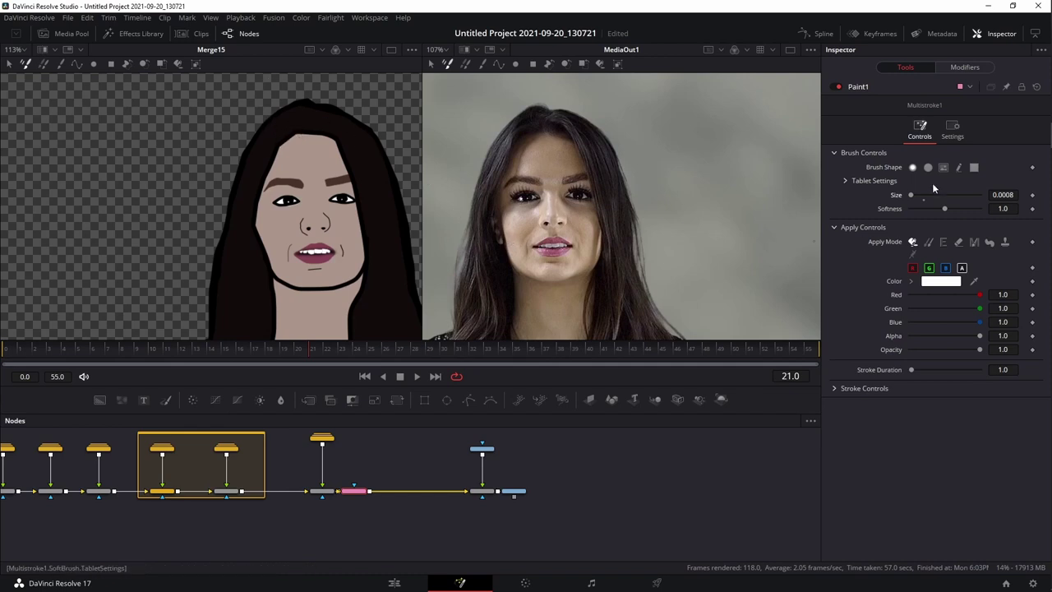
{"action": "left_click_drag", "start_coordinate": [911, 196], "coordinate": [914, 195]}
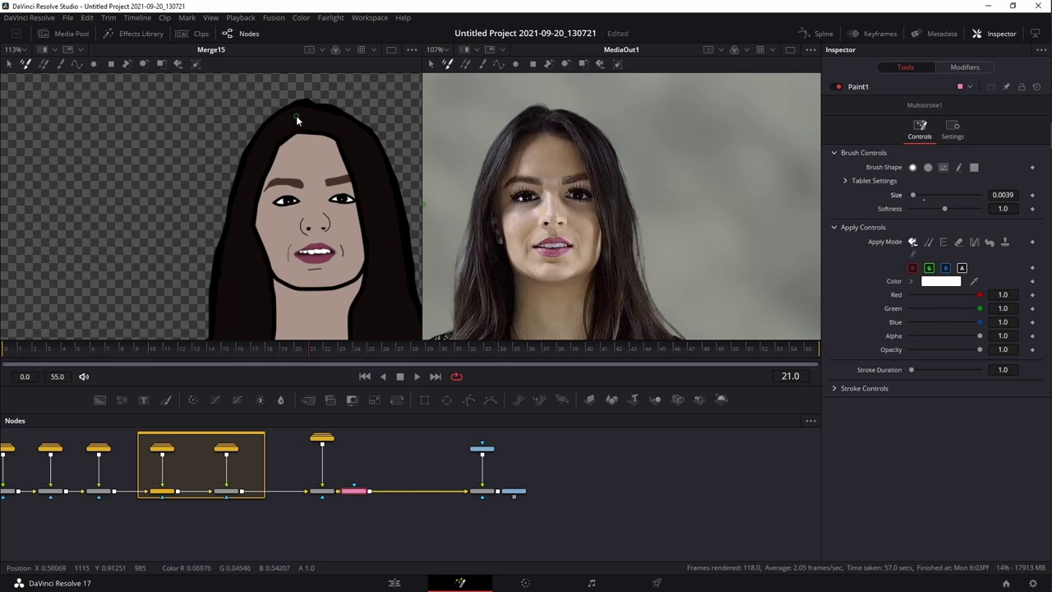
Paint a short white highlight stroke on the crown of the hair and show Paint1 in the cartoon viewer.
{"action": "scroll", "coordinate": [345, 486], "scroll_direction": "up", "scroll_amount": 3}
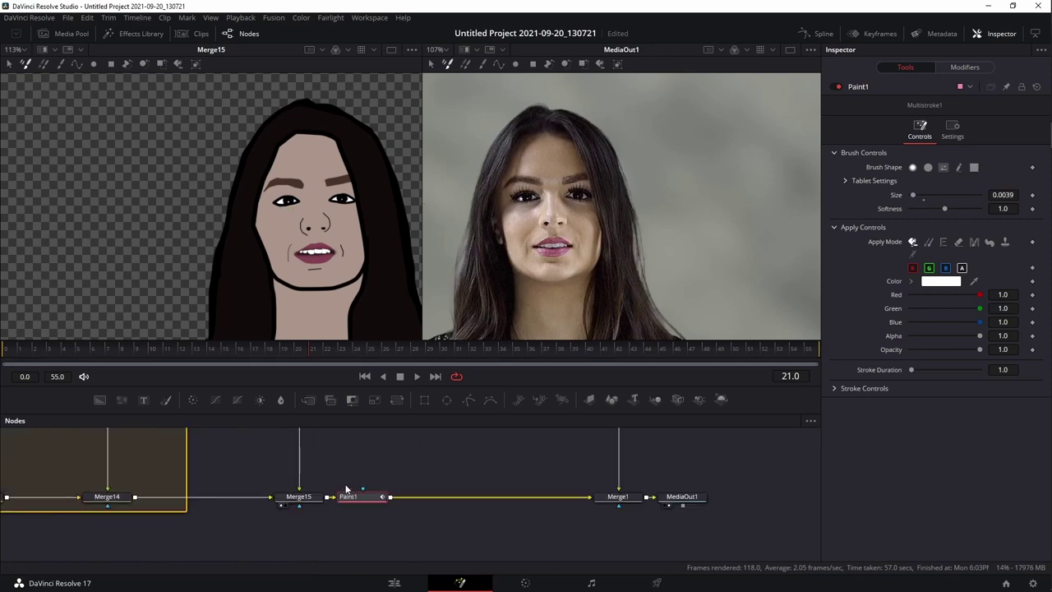
{"action": "key", "text": "1"}
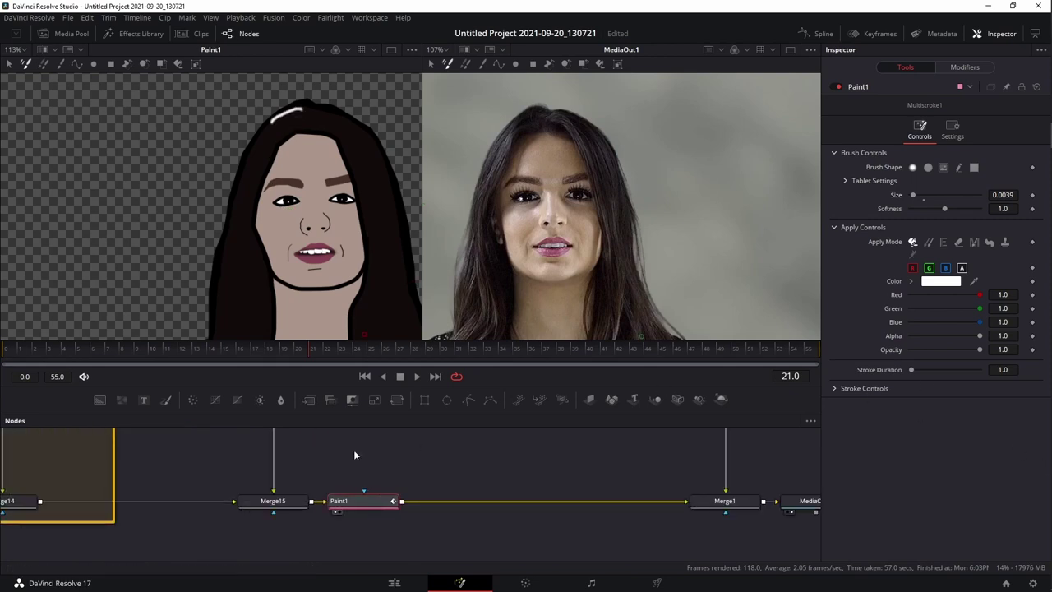
Undo the white highlight stroke and set the brush to size 0.0027, softness 0.332 and stroke duration 30.
{"action": "key", "text": "ctrl+z"}
{"action": "left_click_drag", "start_coordinate": [912, 196], "coordinate": [910, 200]}
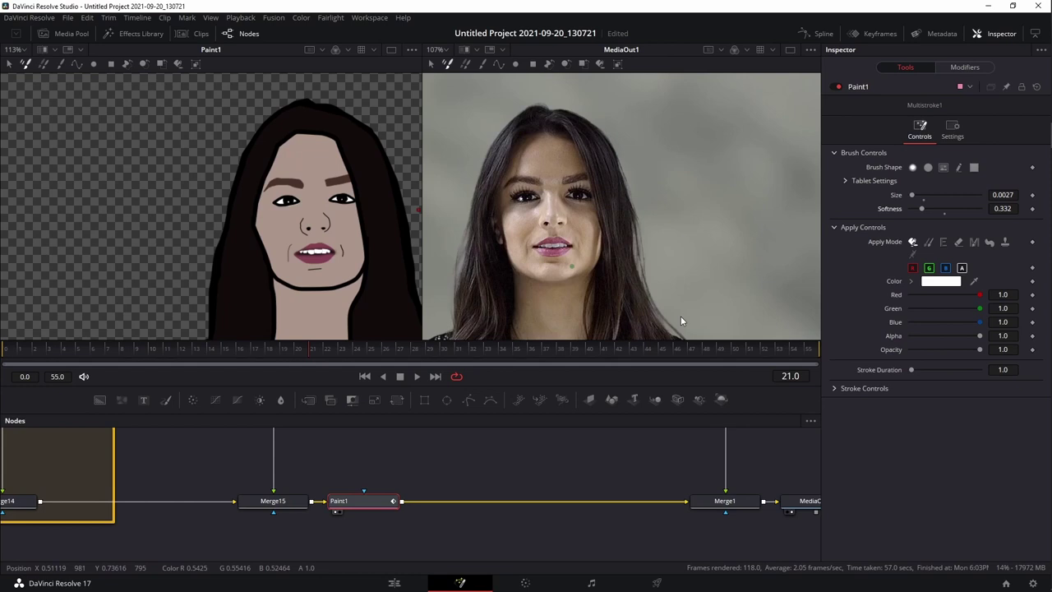
{"action": "left_click_drag", "start_coordinate": [909, 369], "coordinate": [981, 369]}
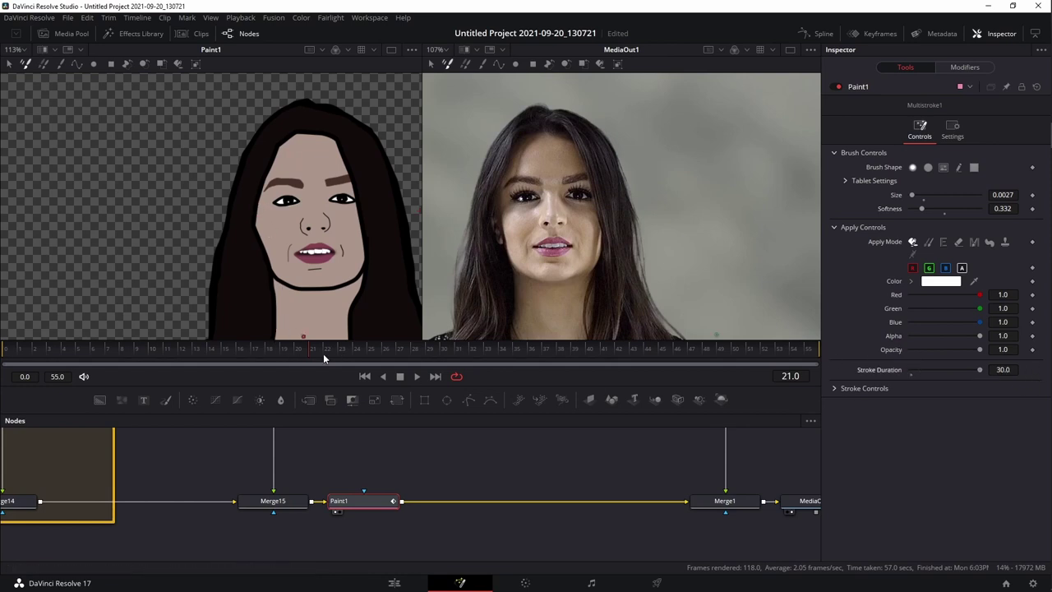
At frame 0, set the stroke duration to 90 and sample the stroke colour from the woman's hair in the photo.
{"action": "left_click_drag", "start_coordinate": [191, 357], "coordinate": [1, 358]}
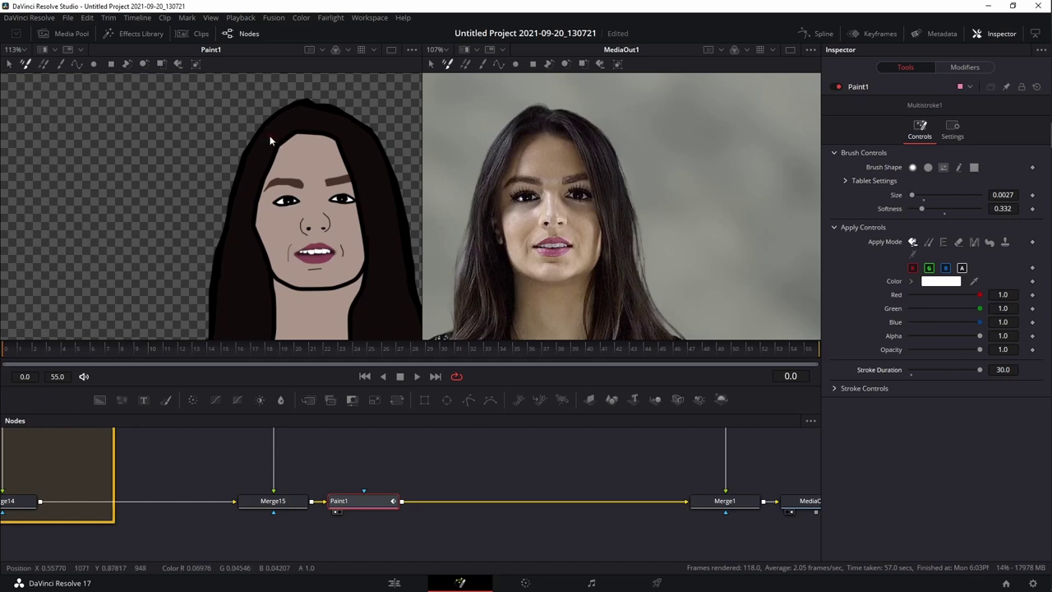
{"action": "double_click", "coordinate": [1012, 372]}
{"action": "type", "text": "90"}
{"action": "key", "text": "Return"}
{"action": "left_click", "coordinate": [937, 282]}
{"action": "left_click_drag", "start_coordinate": [974, 281], "coordinate": [497, 150]}
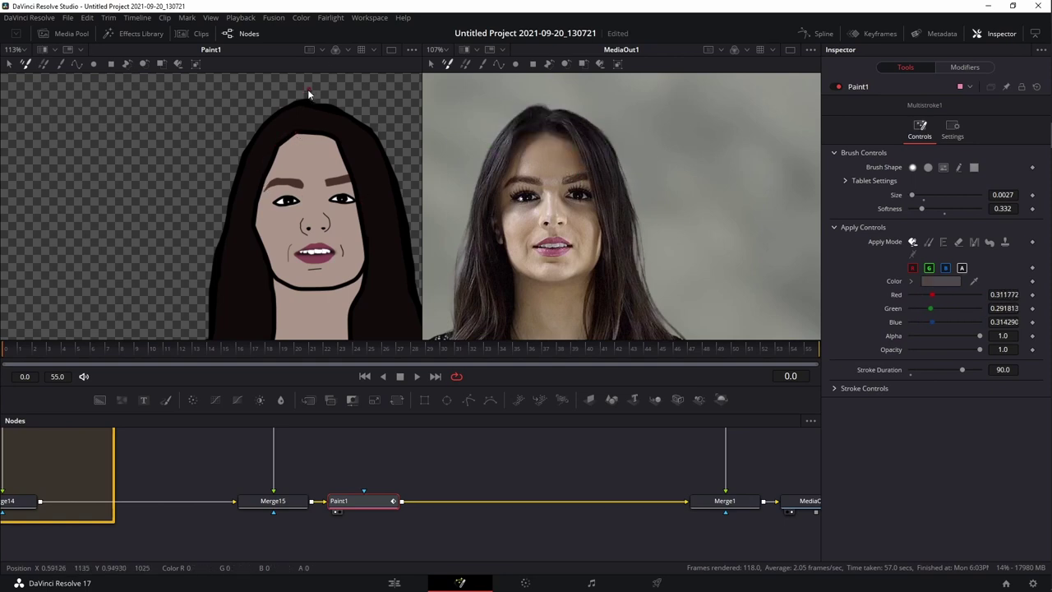
Paint long wavy highlight strands down the cartoon's hair beside the face and neck.
{"action": "left_click_drag", "start_coordinate": [287, 129], "coordinate": [232, 246]}
{"action": "left_click_drag", "start_coordinate": [260, 164], "coordinate": [237, 278]}
{"action": "mouse_move", "coordinate": [218, 232]}
{"action": "left_mouse_down"}
{"action": "mouse_move", "coordinate": [184, 170]}
{"action": "mouse_move", "coordinate": [216, 181]}
{"action": "mouse_move", "coordinate": [210, 250]}
{"action": "mouse_move", "coordinate": [232, 333]}
{"action": "left_mouse_up"}
{"action": "left_click_drag", "start_coordinate": [205, 174], "coordinate": [218, 291]}
{"action": "left_click_drag", "start_coordinate": [197, 252], "coordinate": [197, 326]}
{"action": "left_click_drag", "start_coordinate": [207, 167], "coordinate": [192, 313]}
{"action": "left_click_drag", "start_coordinate": [212, 193], "coordinate": [226, 239]}
Continue the highlight strands along the lower lengths of the hair over the sweater, down to the tips.
{"action": "mouse_move", "coordinate": [282, 262]}
{"action": "left_mouse_down"}
{"action": "mouse_move", "coordinate": [314, 193]}
{"action": "mouse_move", "coordinate": [312, 108]}
{"action": "left_mouse_up"}
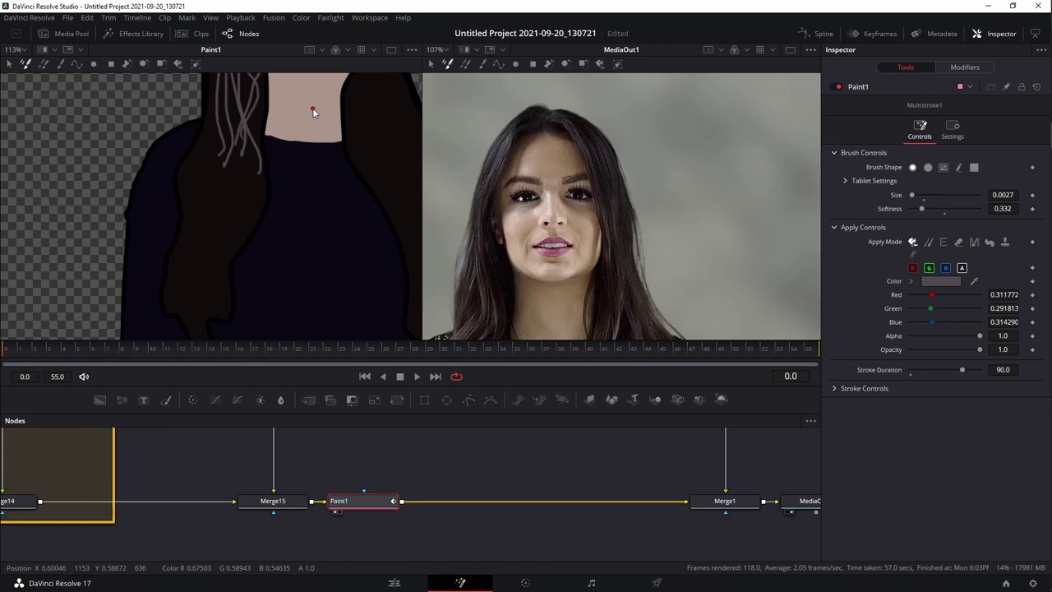
{"action": "left_click_drag", "start_coordinate": [209, 116], "coordinate": [177, 298]}
{"action": "left_click_drag", "start_coordinate": [234, 149], "coordinate": [205, 292]}
{"action": "mouse_move", "coordinate": [248, 174]}
{"action": "left_mouse_down"}
{"action": "mouse_move", "coordinate": [220, 285]}
{"action": "mouse_move", "coordinate": [203, 254]}
{"action": "mouse_move", "coordinate": [201, 323]}
{"action": "mouse_move", "coordinate": [184, 244]}
{"action": "mouse_move", "coordinate": [175, 312]}
{"action": "left_mouse_up"}
{"action": "left_click_drag", "start_coordinate": [204, 132], "coordinate": [187, 223]}
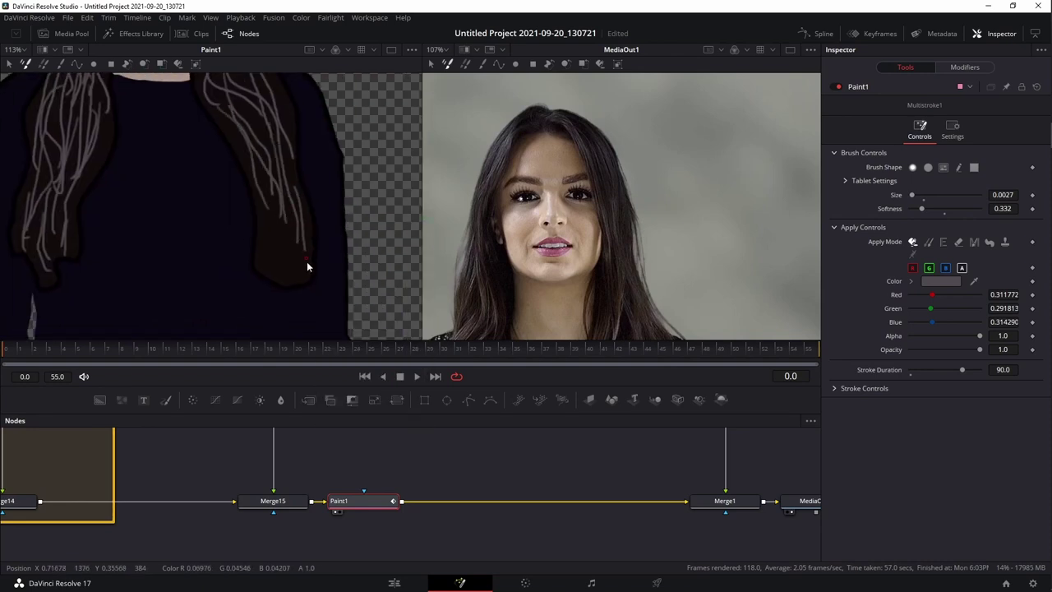
{"action": "left_click_drag", "start_coordinate": [272, 200], "coordinate": [276, 260]}
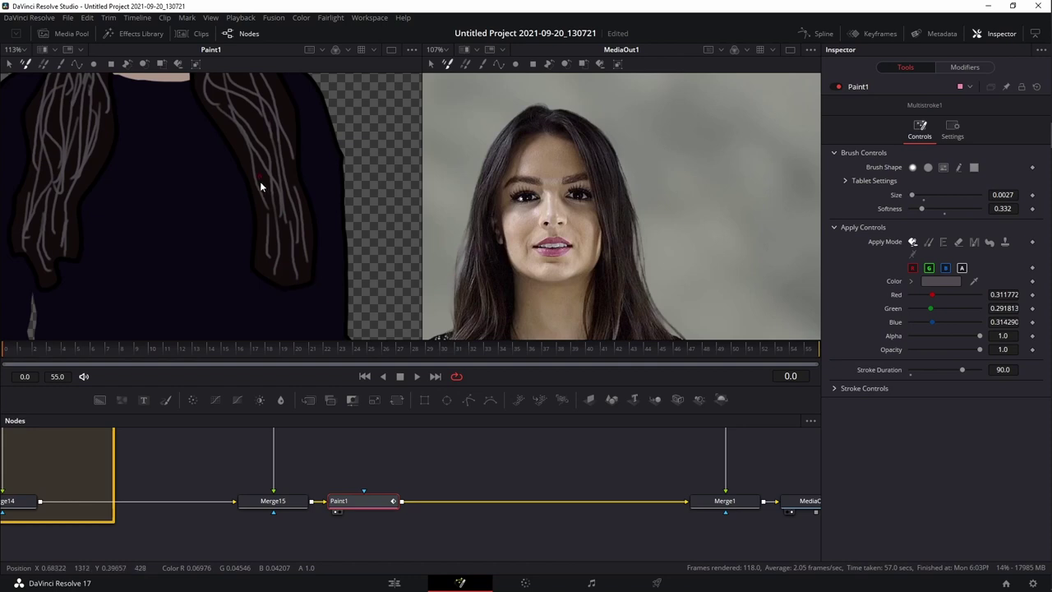
{"action": "scroll", "coordinate": [245, 194], "scroll_direction": "down", "scroll_amount": 5}
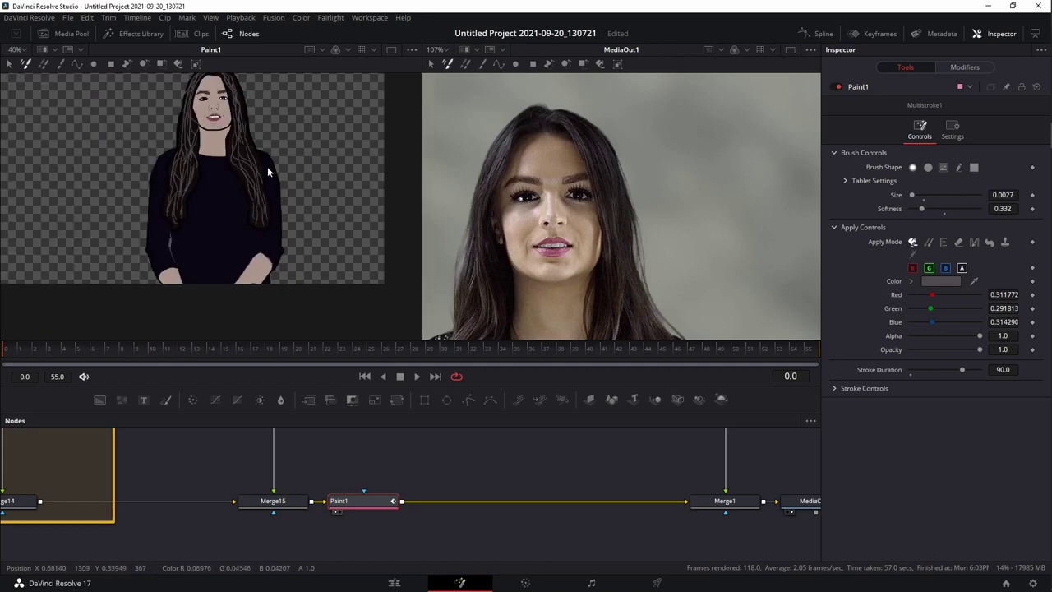
{"action": "left_click_drag", "start_coordinate": [240, 249], "coordinate": [230, 282]}
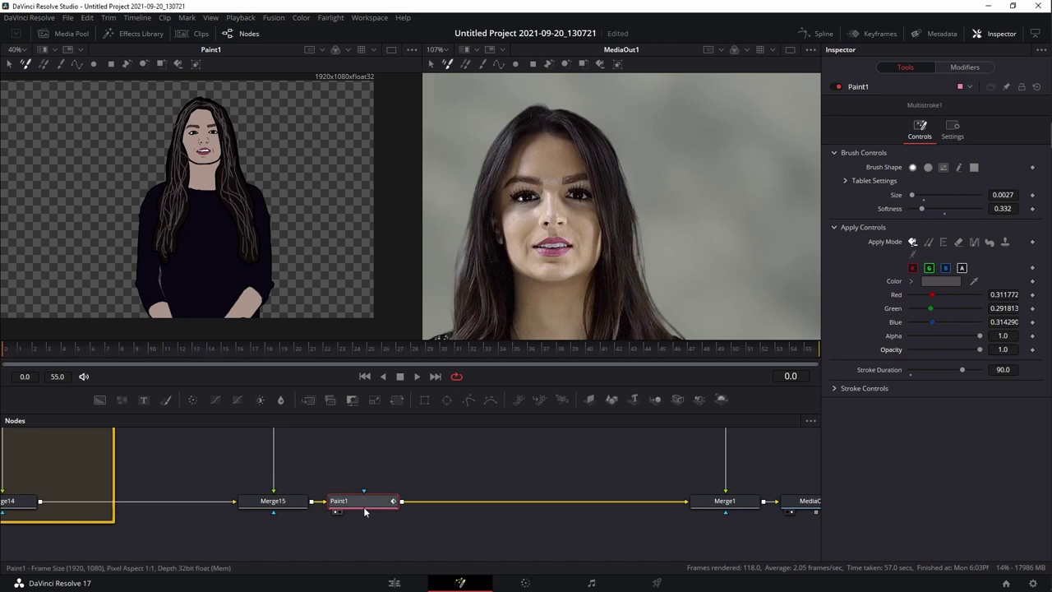
Add a new Background node, detach Paint1 from Merge15 and feed Background16 into Paint1 instead.
{"action": "left_click_drag", "start_coordinate": [363, 506], "coordinate": [412, 503]}
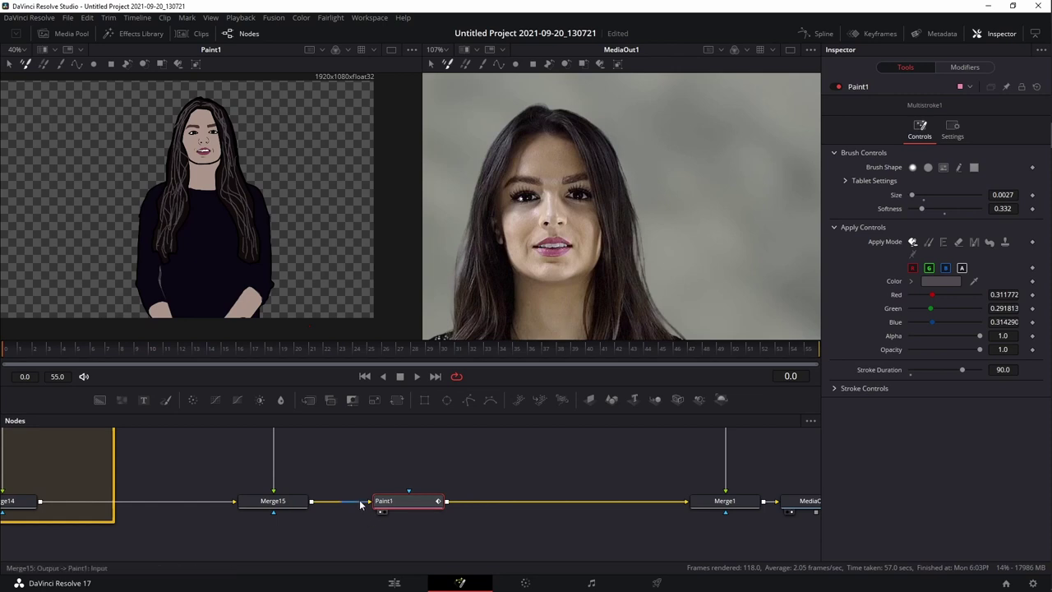
{"action": "left_click_drag", "start_coordinate": [100, 400], "coordinate": [364, 449]}
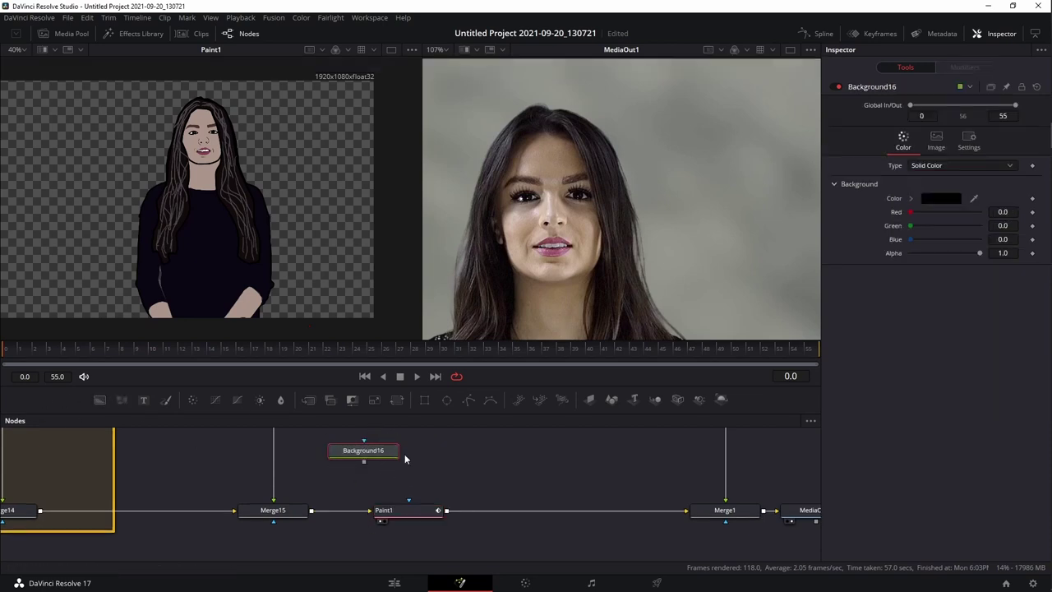
{"action": "left_click", "coordinate": [366, 510]}
{"action": "mouse_move", "coordinate": [407, 510]}
{"action": "left_mouse_down"}
{"action": "mouse_move", "coordinate": [462, 476]}
{"action": "mouse_move", "coordinate": [463, 451]}
{"action": "left_mouse_up"}
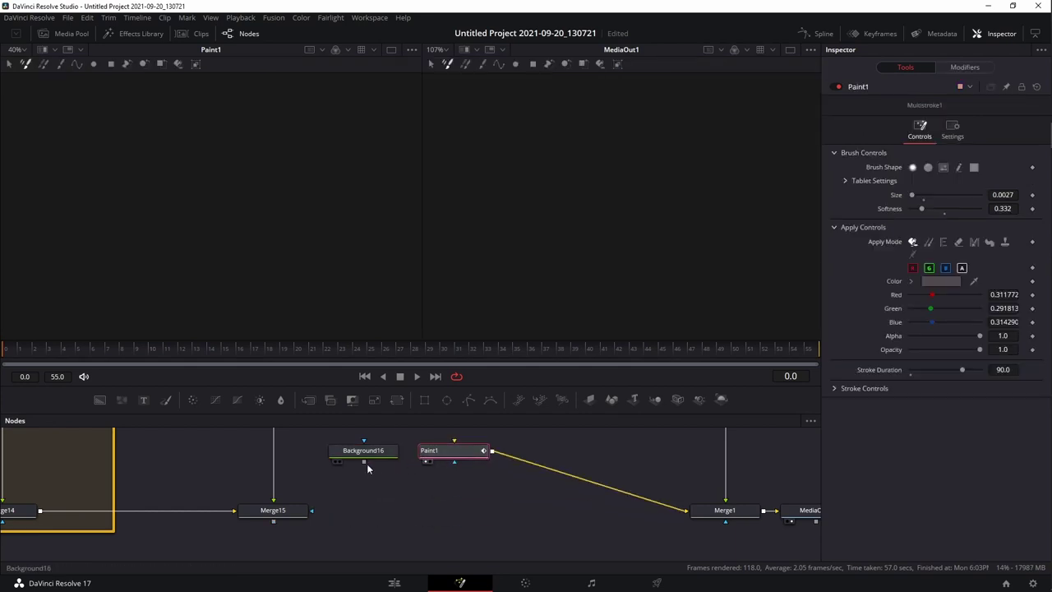
{"action": "left_click_drag", "start_coordinate": [364, 461], "coordinate": [456, 457]}
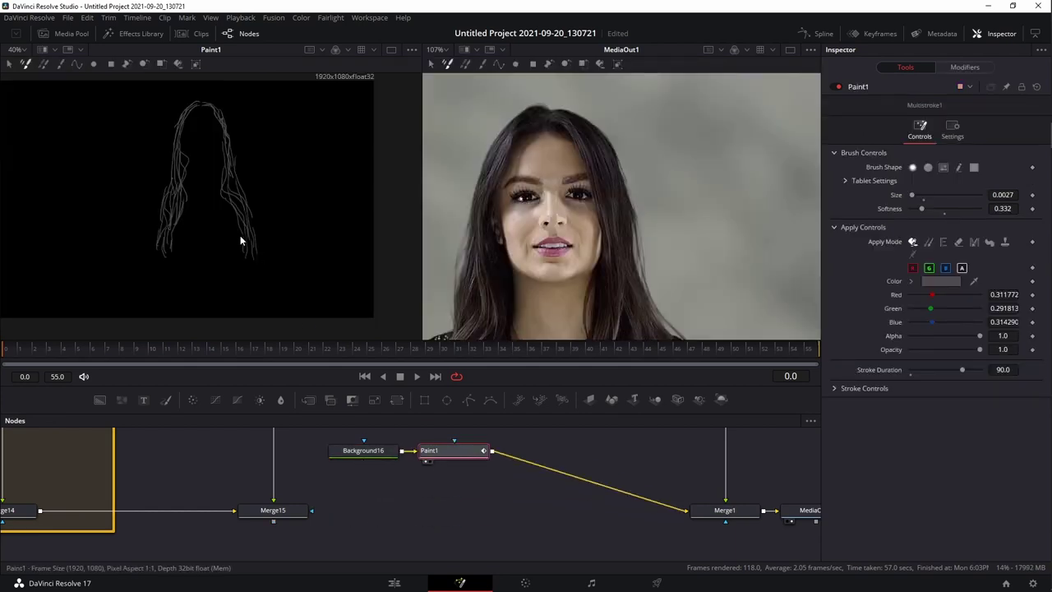
Disconnect Paint1 from Merge1, merge it over Merge15, feed the new merge into Merge1 and show it in the cartoon viewer.
{"action": "left_click_drag", "start_coordinate": [684, 511], "coordinate": [493, 497]}
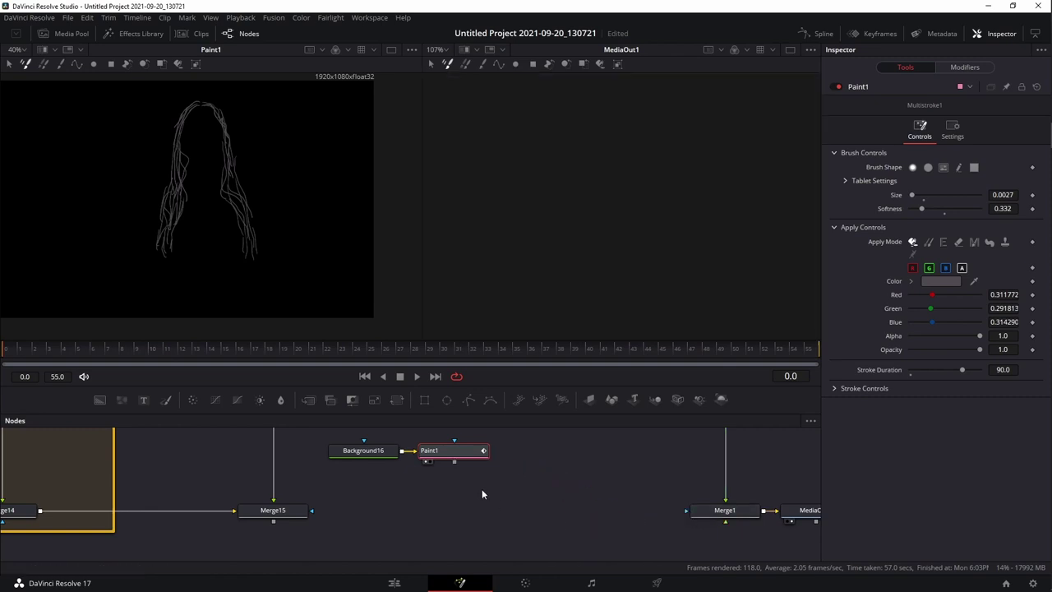
{"action": "left_click_drag", "start_coordinate": [454, 461], "coordinate": [276, 522]}
{"action": "left_click_drag", "start_coordinate": [491, 510], "coordinate": [686, 510]}
{"action": "key", "text": "1"}
Set Background16's alpha to 0 and lower Merge16's blend to 0.63.
{"action": "left_click", "coordinate": [359, 450]}
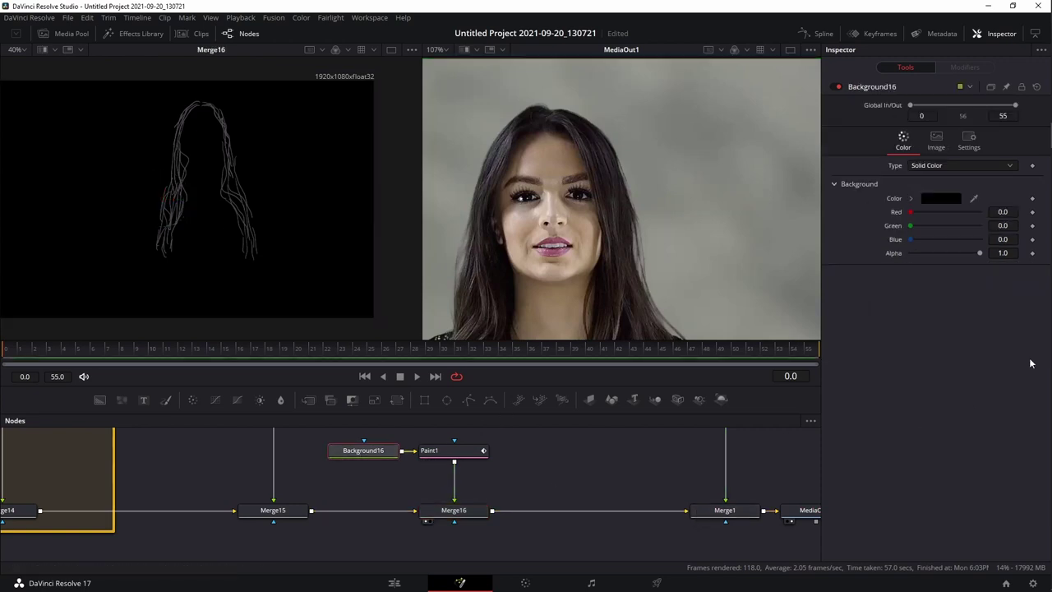
{"action": "left_click_drag", "start_coordinate": [977, 252], "coordinate": [833, 255]}
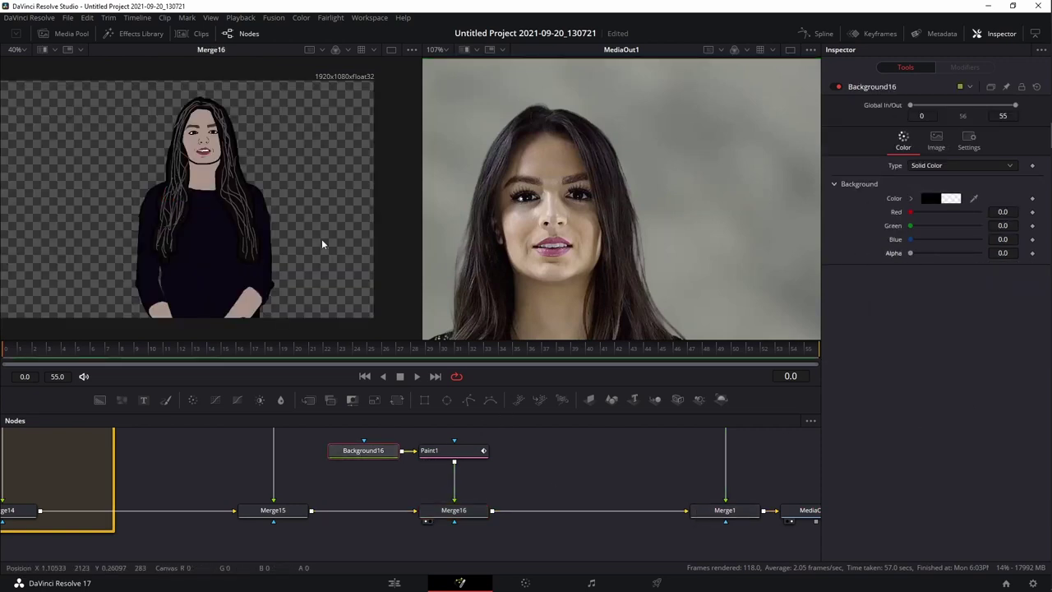
{"action": "left_click", "coordinate": [453, 509]}
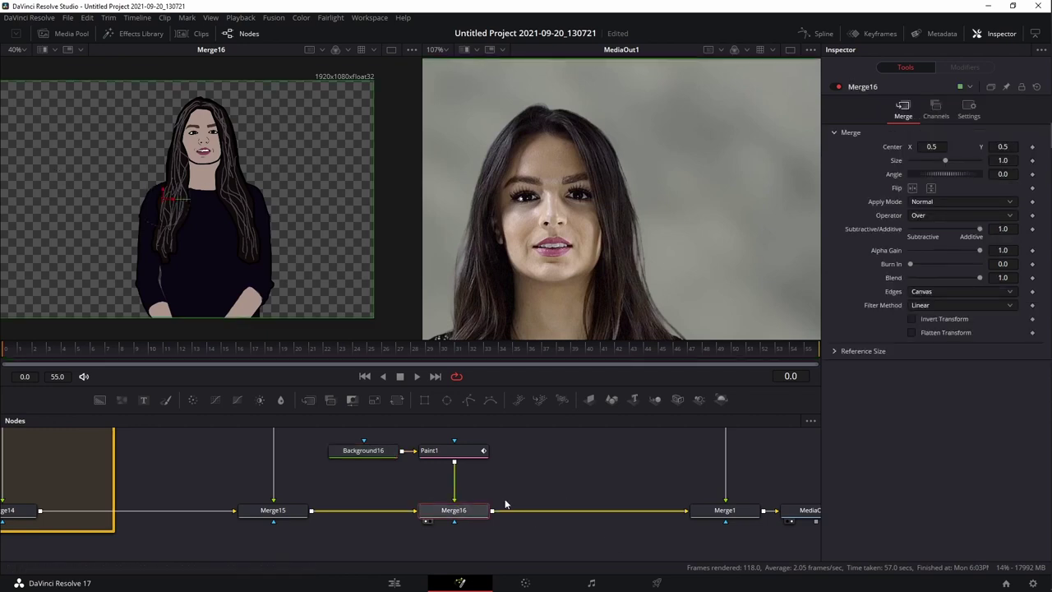
{"action": "left_click_drag", "start_coordinate": [976, 275], "coordinate": [951, 281]}
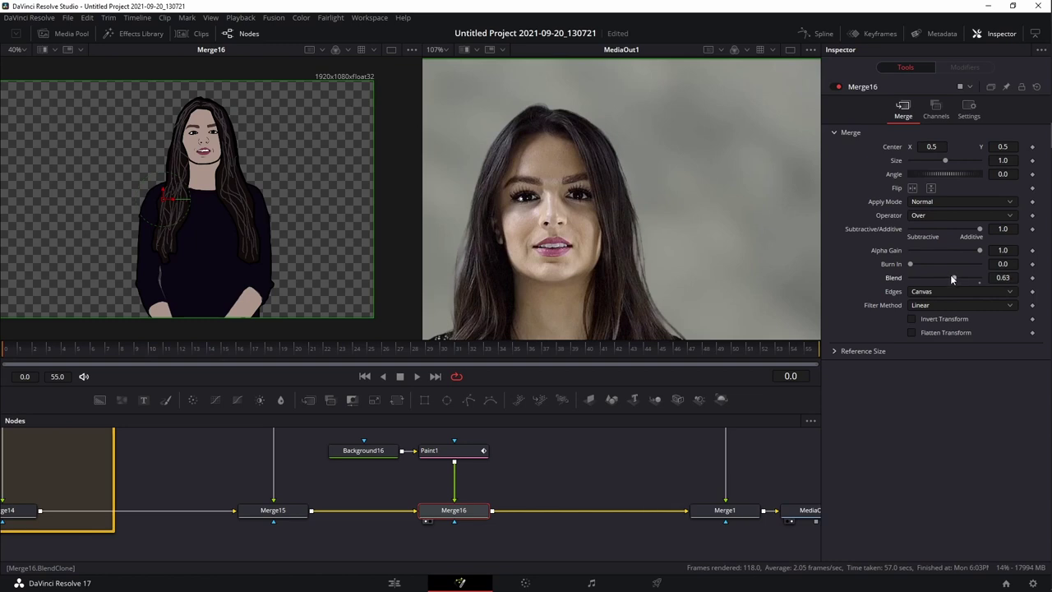
Switch Paint1's apply mode to the eraser and clean up highlight strokes that run over the hair outline.
{"action": "left_click", "coordinate": [447, 454]}
{"action": "scroll", "coordinate": [205, 162], "scroll_direction": "up", "scroll_amount": 2}
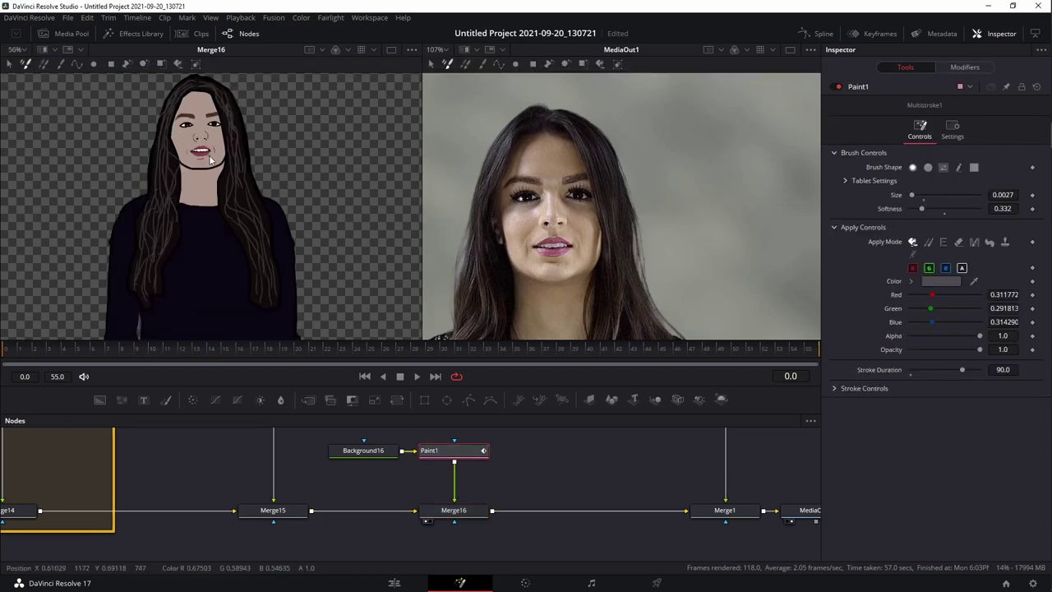
{"action": "scroll", "coordinate": [173, 206], "scroll_direction": "up", "scroll_amount": 3}
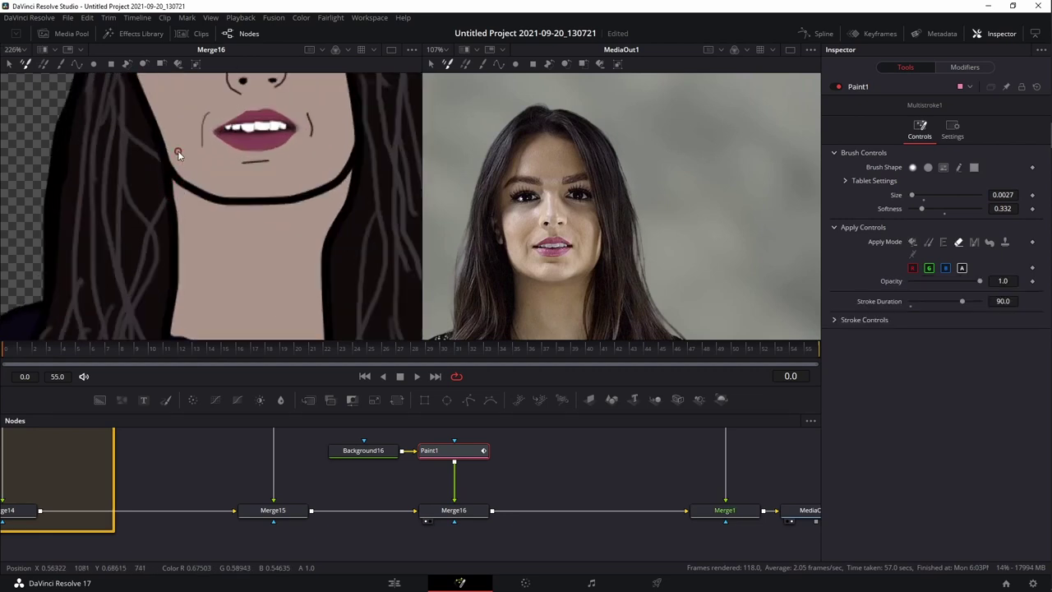
{"action": "scroll", "coordinate": [248, 191], "scroll_direction": "down", "scroll_amount": 3}
{"action": "scroll", "coordinate": [195, 121], "scroll_direction": "up", "scroll_amount": 3}
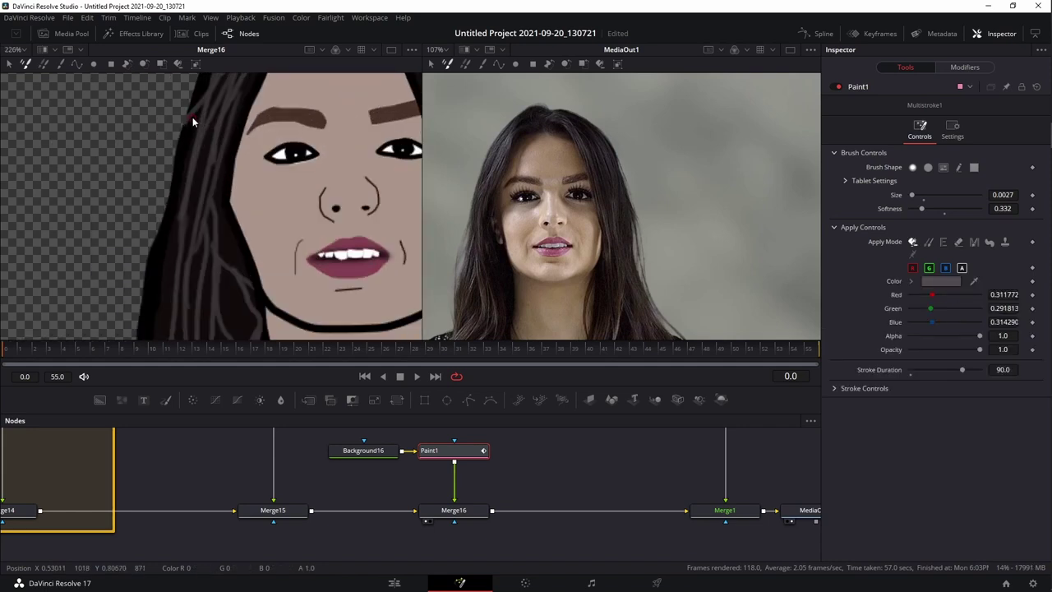
{"action": "key", "text": "ctrl+z"}
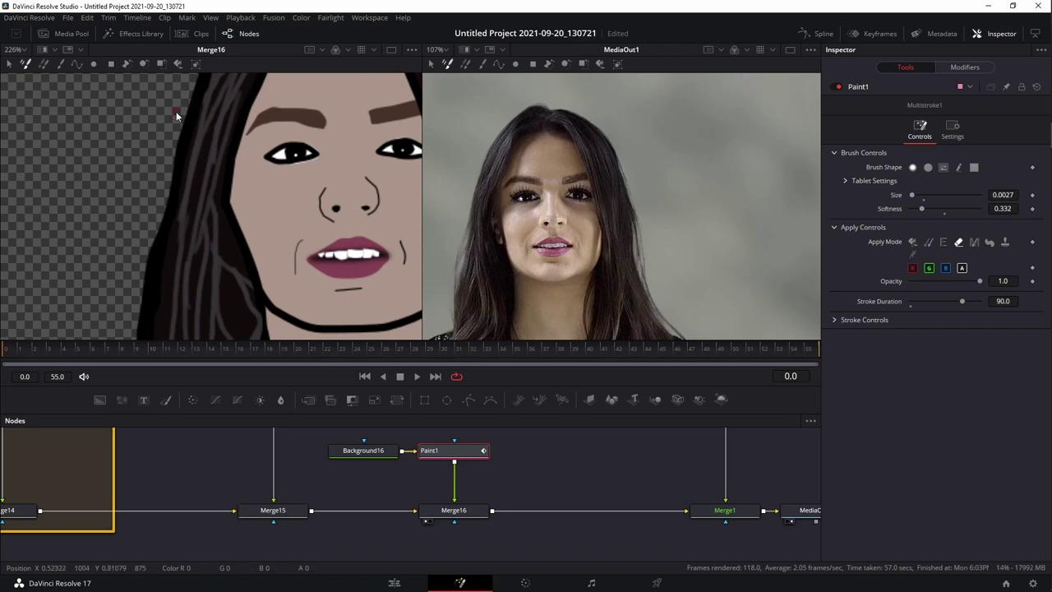
{"action": "scroll", "coordinate": [251, 224], "scroll_direction": "down", "scroll_amount": 4}
{"action": "left_click_drag", "start_coordinate": [366, 335], "coordinate": [288, 205]}
{"action": "scroll", "coordinate": [302, 100], "scroll_direction": "up", "scroll_amount": 4}
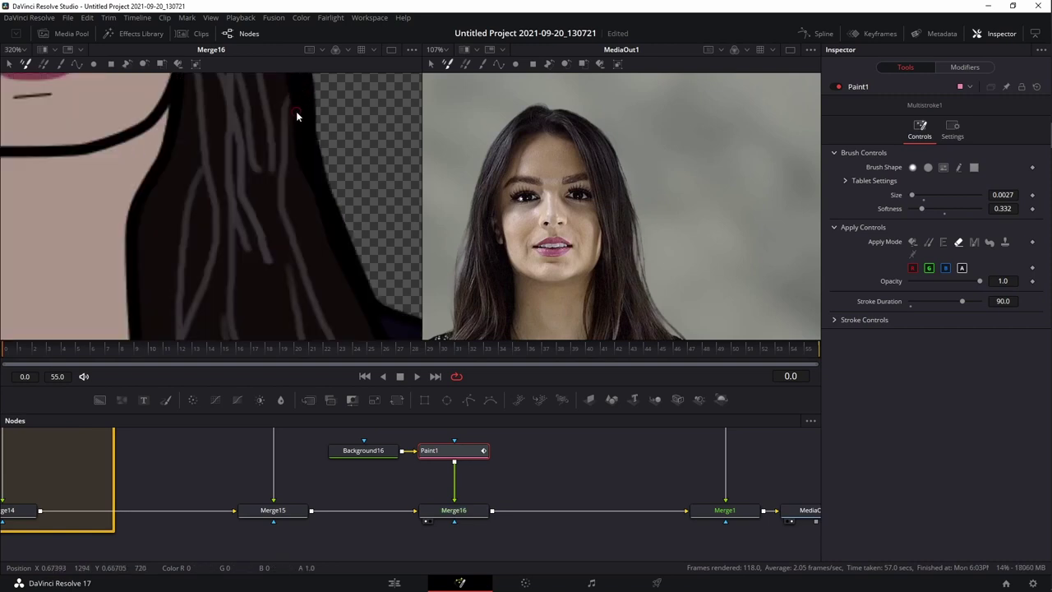
Examine the cartoon's hair highlights and face at several magnifications against the original photo.
{"action": "scroll", "coordinate": [327, 245], "scroll_direction": "down", "scroll_amount": 5}
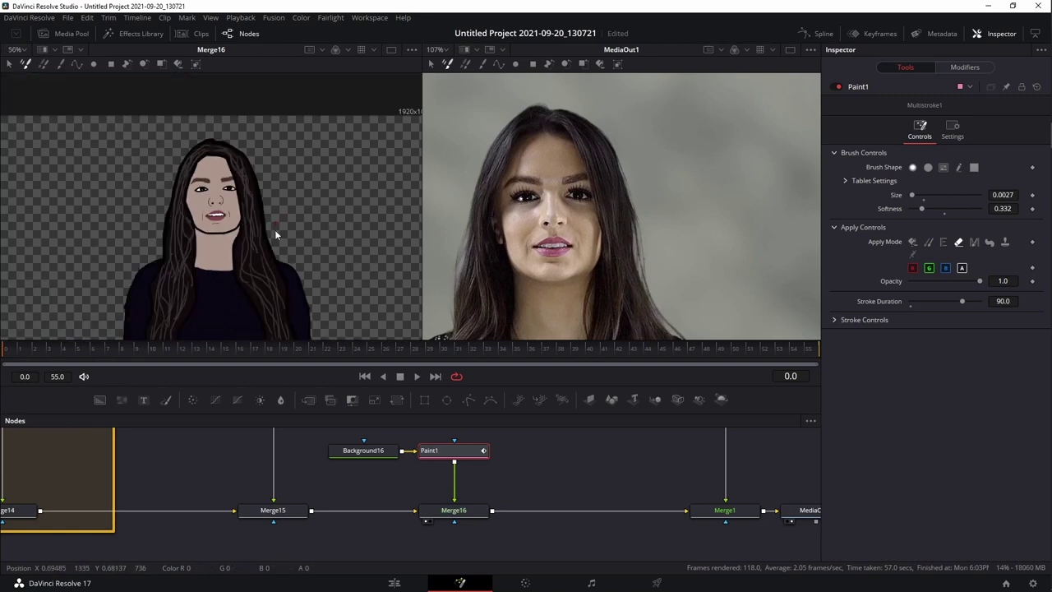
{"action": "scroll", "coordinate": [278, 260], "scroll_direction": "down", "scroll_amount": 2}
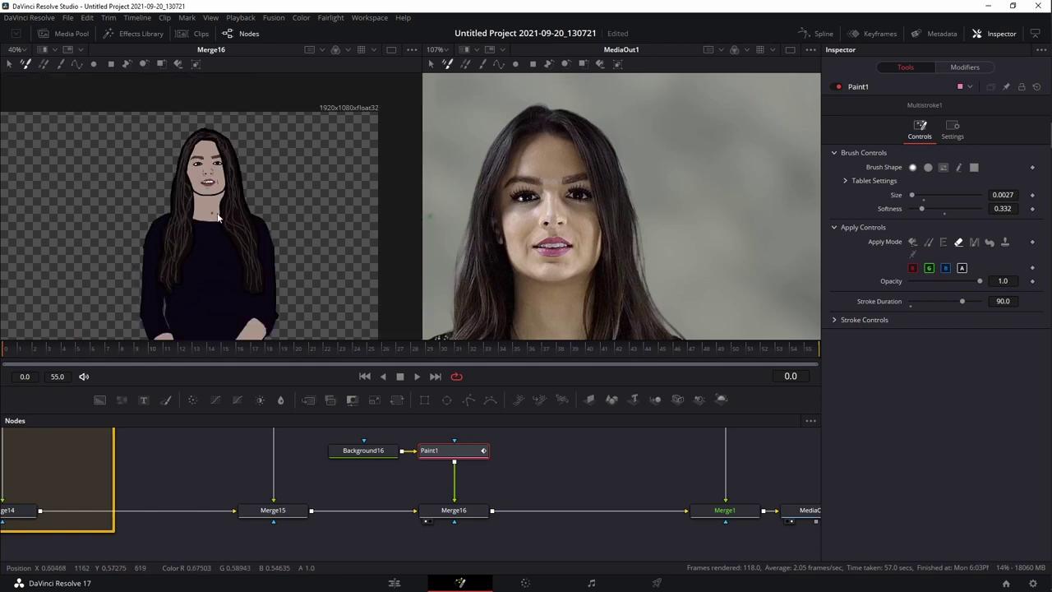
{"action": "left_click_drag", "start_coordinate": [253, 248], "coordinate": [243, 256]}
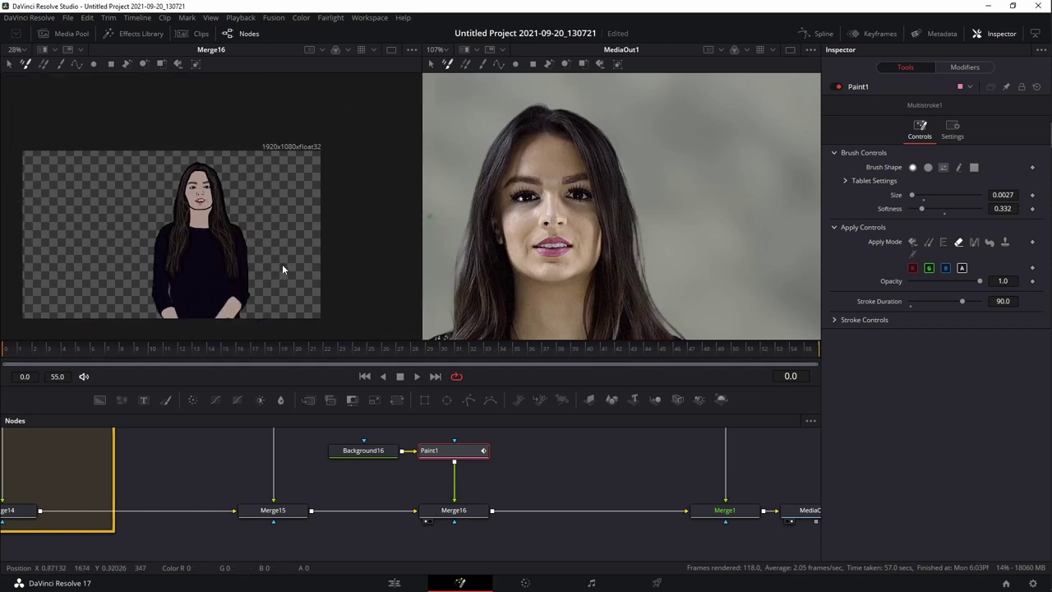
{"action": "scroll", "coordinate": [210, 197], "scroll_direction": "up", "scroll_amount": 5}
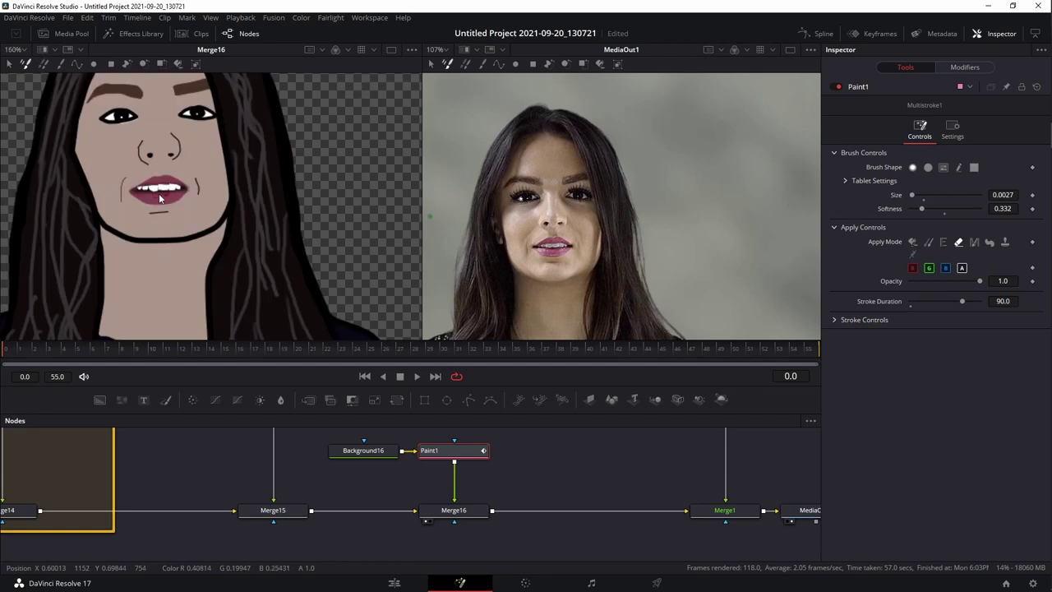
{"action": "scroll", "coordinate": [170, 194], "scroll_direction": "down", "scroll_amount": 2}
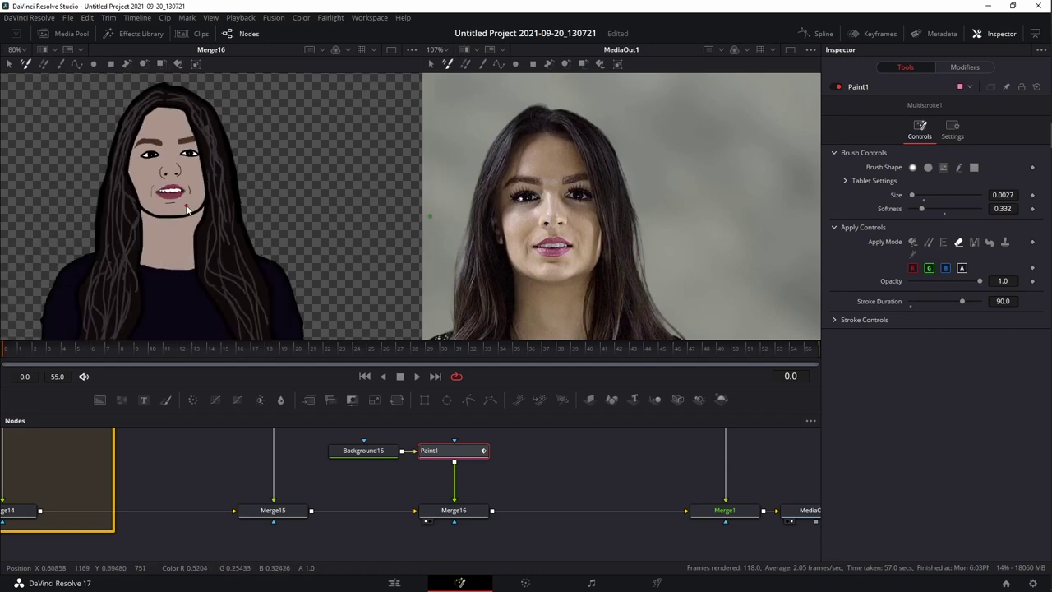
{"action": "scroll", "coordinate": [318, 241], "scroll_direction": "down", "scroll_amount": 1}
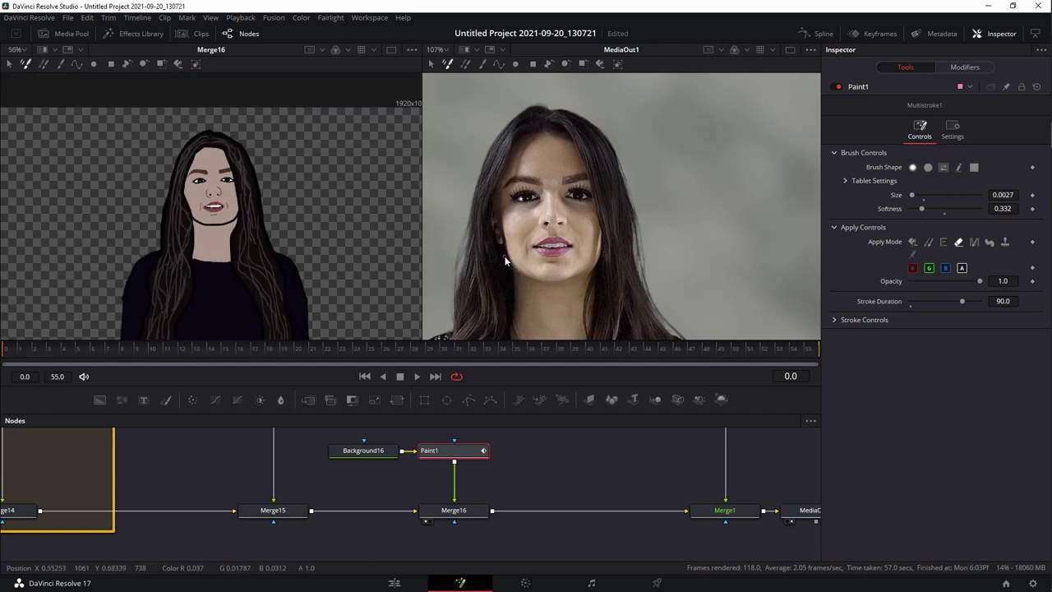
{"action": "scroll", "coordinate": [505, 255], "scroll_direction": "down", "scroll_amount": 1}
{"action": "scroll", "coordinate": [303, 250], "scroll_direction": "down", "scroll_amount": 2}
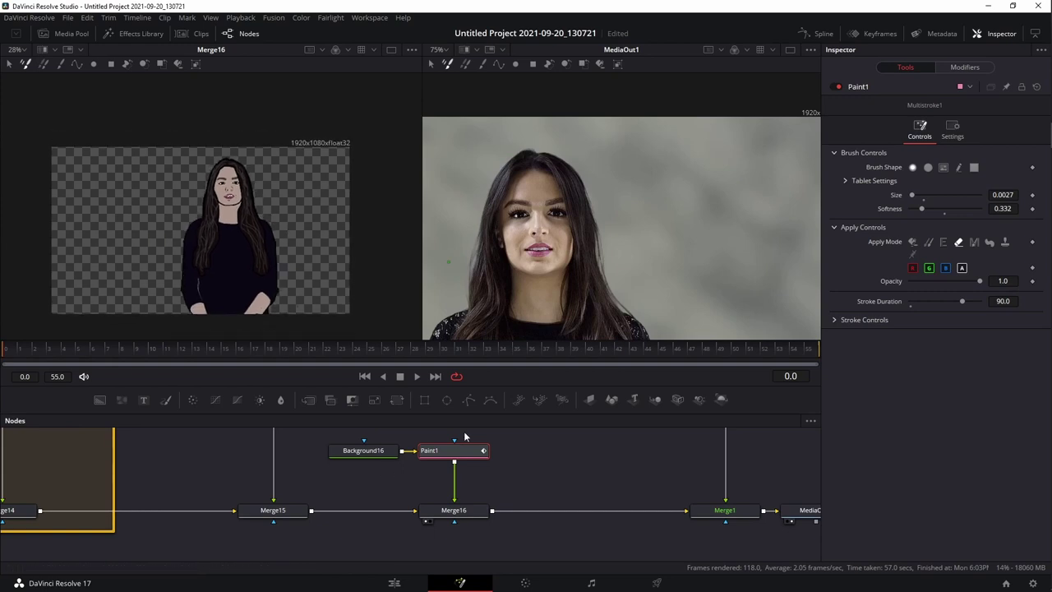
Place Background16 above Paint1 and group the two nodes, lining Group14 up with the neighbouring groups.
{"action": "mouse_move", "coordinate": [578, 485]}
{"action": "left_mouse_down"}
{"action": "mouse_move", "coordinate": [638, 485]}
{"action": "mouse_move", "coordinate": [687, 522]}
{"action": "left_mouse_up"}
{"action": "left_click_drag", "start_coordinate": [284, 484], "coordinate": [623, 477]}
{"action": "left_click_drag", "start_coordinate": [230, 484], "coordinate": [434, 502]}
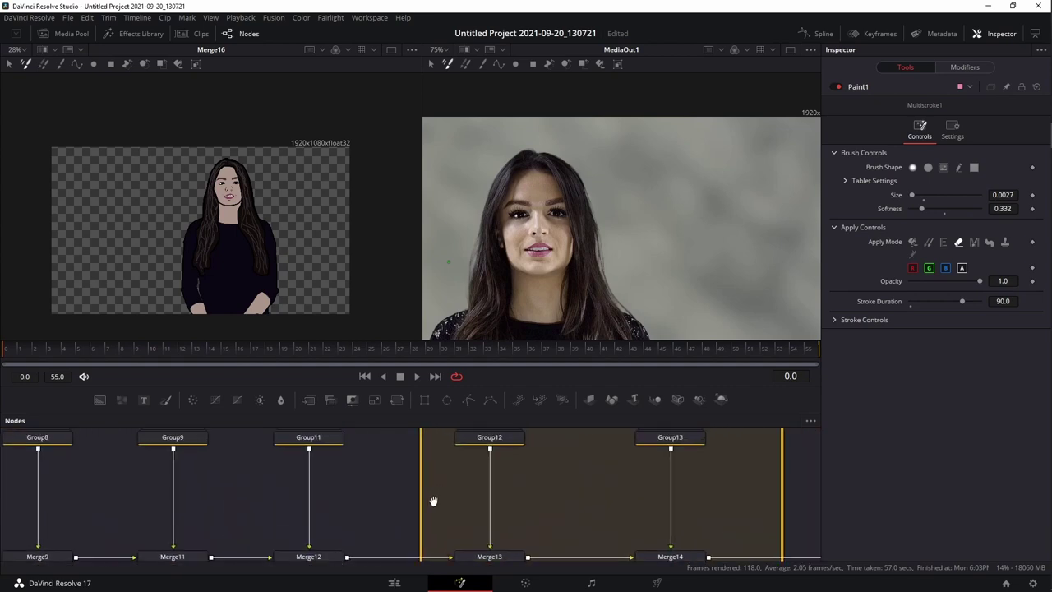
{"action": "scroll", "coordinate": [457, 495], "scroll_direction": "down", "scroll_amount": 5}
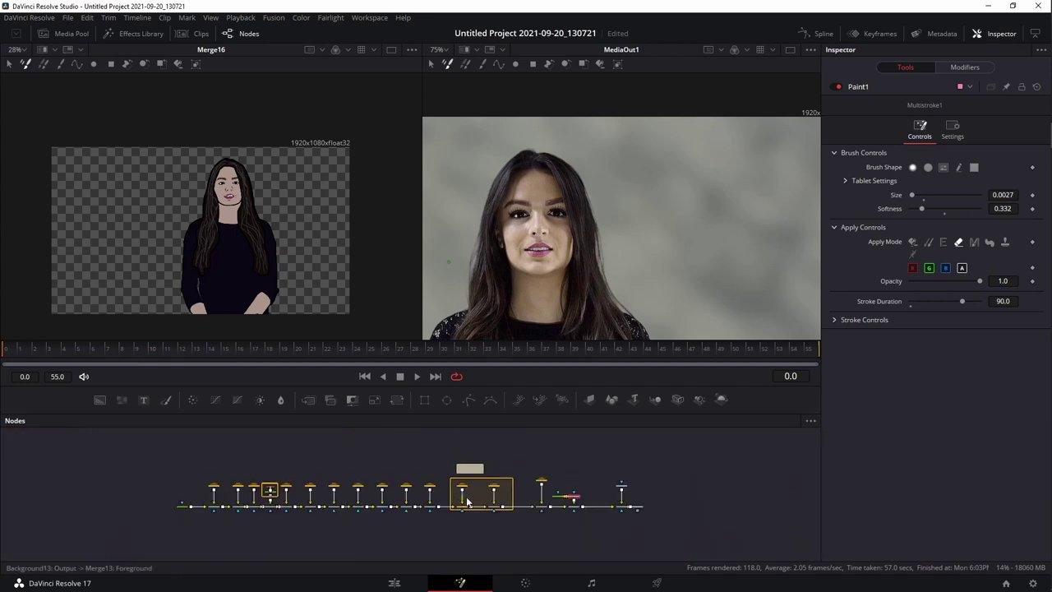
{"action": "scroll", "coordinate": [577, 492], "scroll_direction": "up", "scroll_amount": 6}
{"action": "left_click_drag", "start_coordinate": [458, 525], "coordinate": [539, 471]}
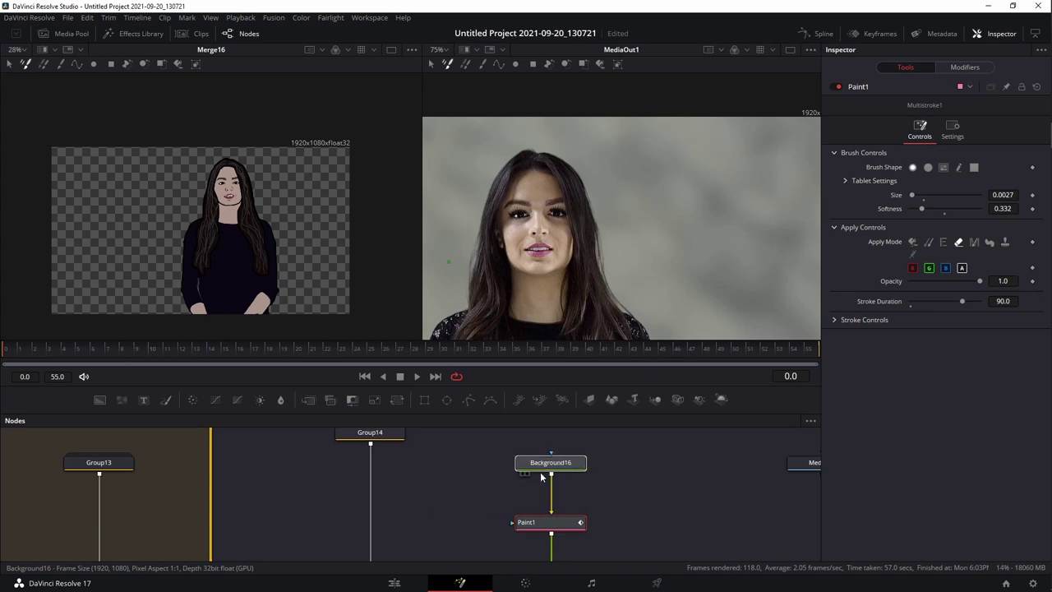
{"action": "scroll", "coordinate": [543, 491], "scroll_direction": "down", "scroll_amount": 5}
{"action": "left_click_drag", "start_coordinate": [468, 453], "coordinate": [537, 513]}
{"action": "key", "text": "ctrl+g"}
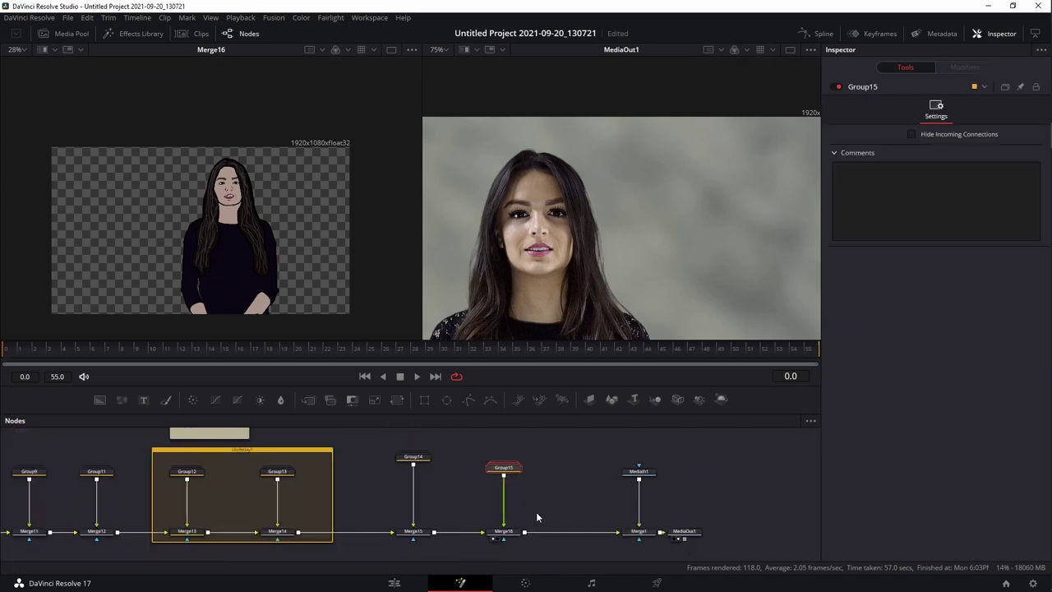
{"action": "left_click", "coordinate": [415, 479]}
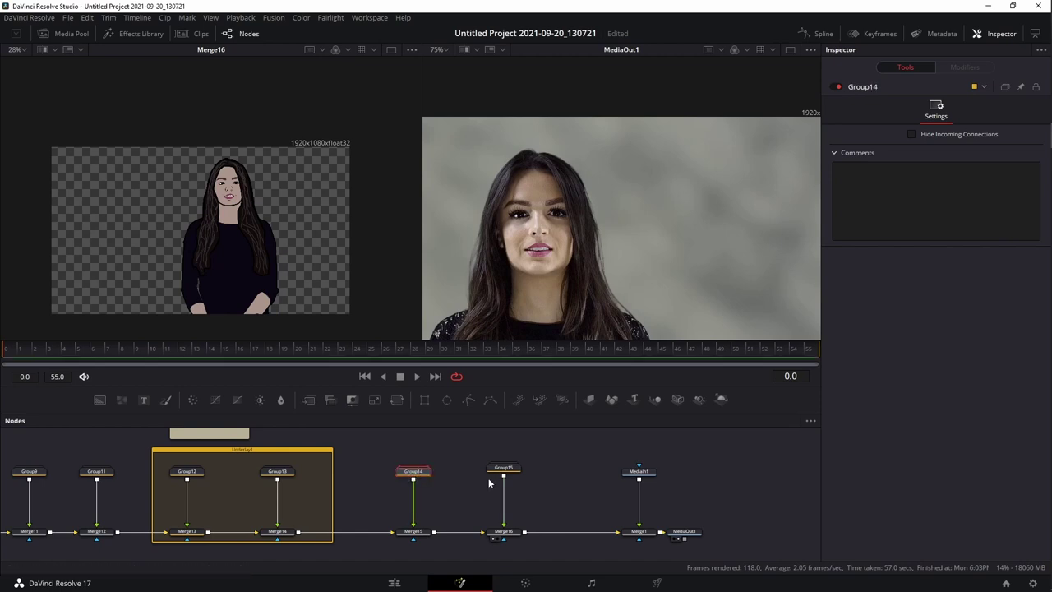
Set Merge1's blend to 0 so that only the cartoon nodes reach MediaOut1.
{"action": "left_click_drag", "start_coordinate": [645, 509], "coordinate": [559, 489]}
{"action": "left_click", "coordinate": [554, 514]}
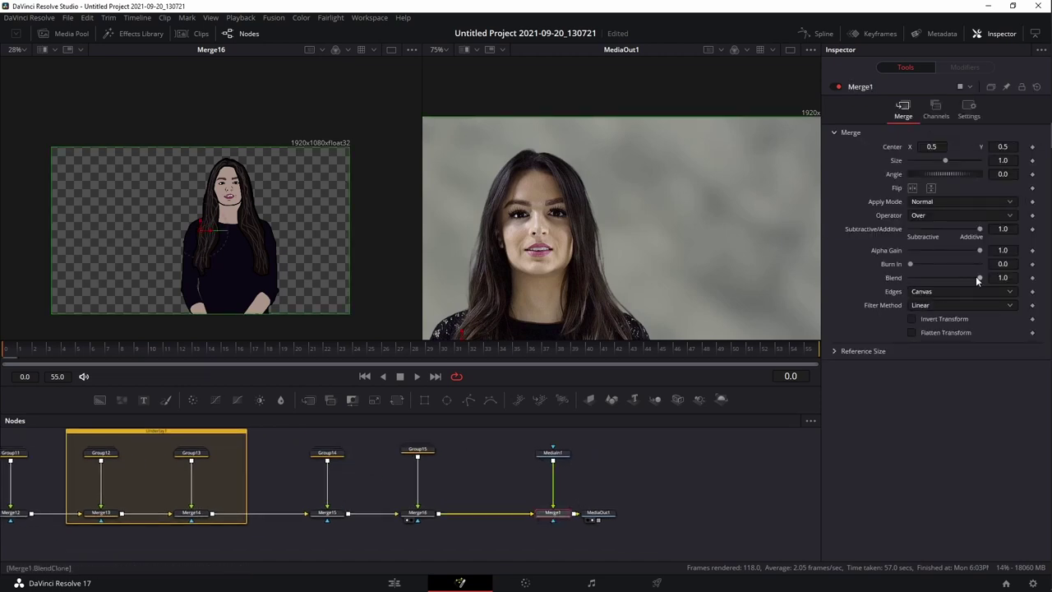
{"action": "left_click_drag", "start_coordinate": [979, 277], "coordinate": [909, 277]}
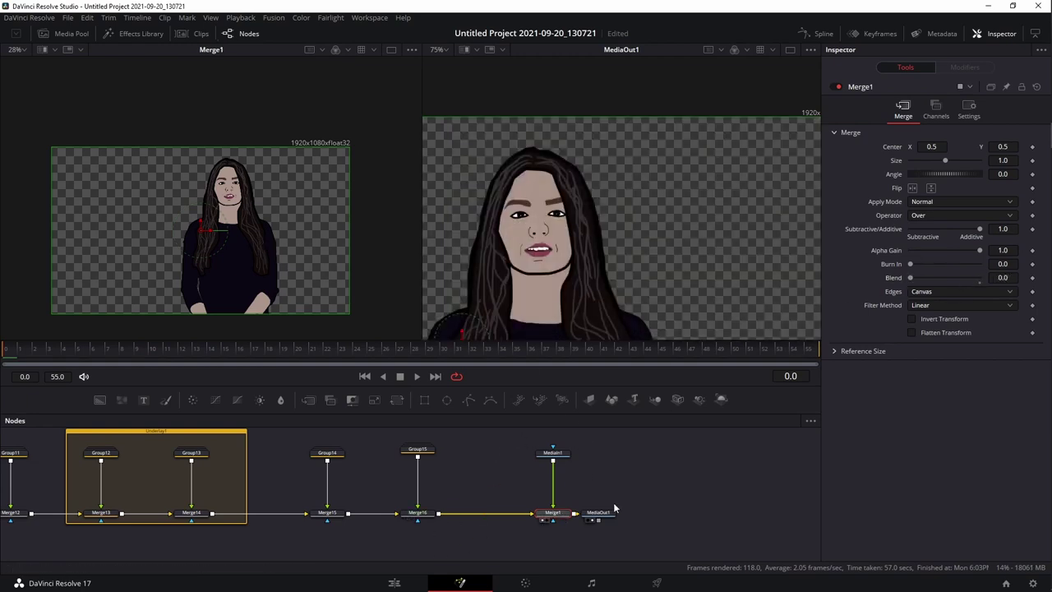
Load MediaOut1 into the empty-background cartoon viewer and save its image as Woman0000.png in the EBSYNTH Keys folder.
{"action": "left_click", "coordinate": [588, 519]}
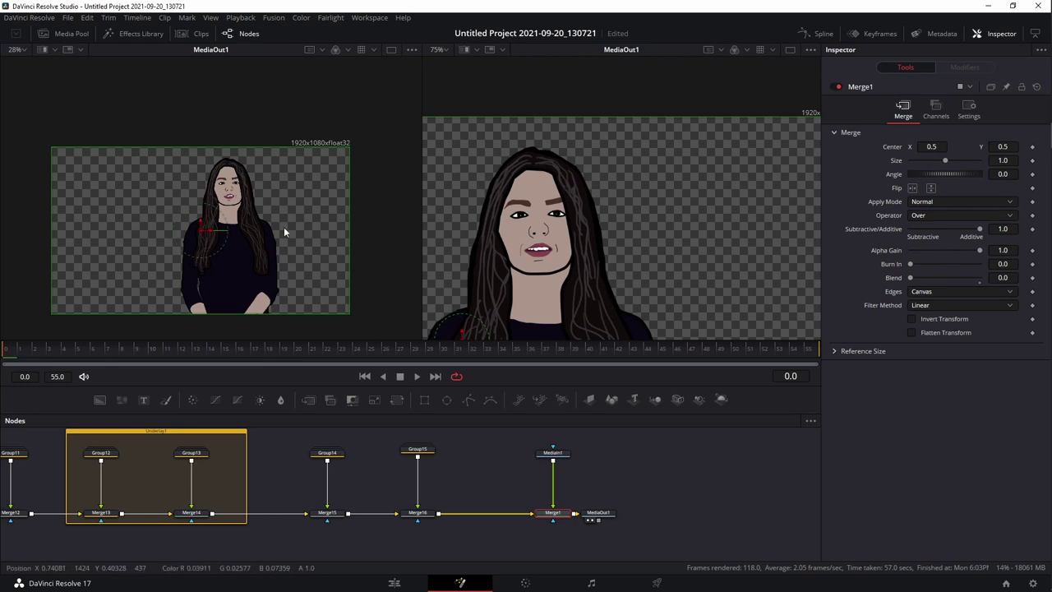
{"action": "right_click", "coordinate": [259, 216]}
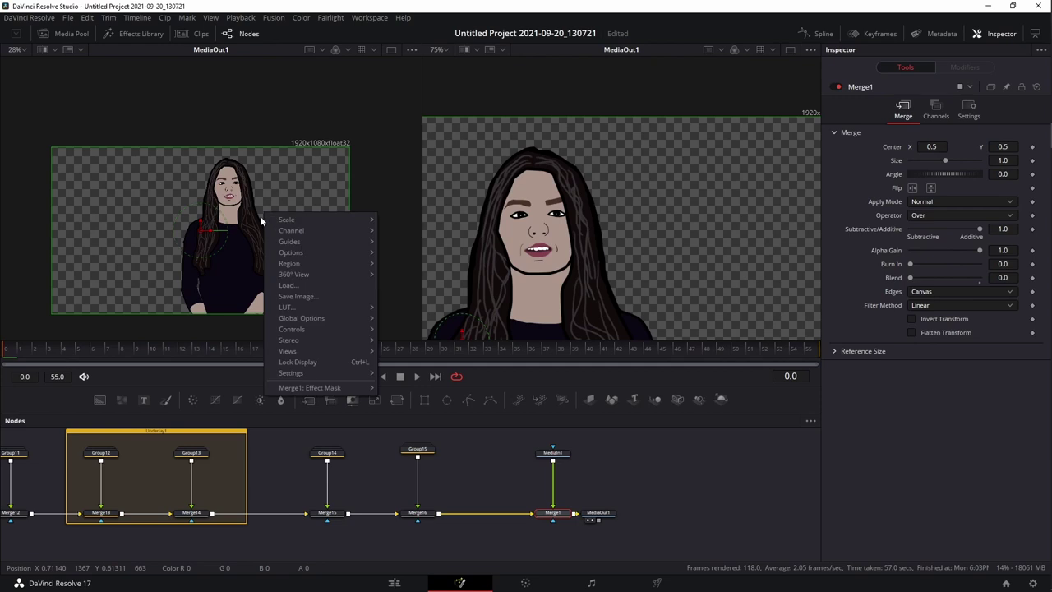
{"action": "left_click", "coordinate": [301, 296]}
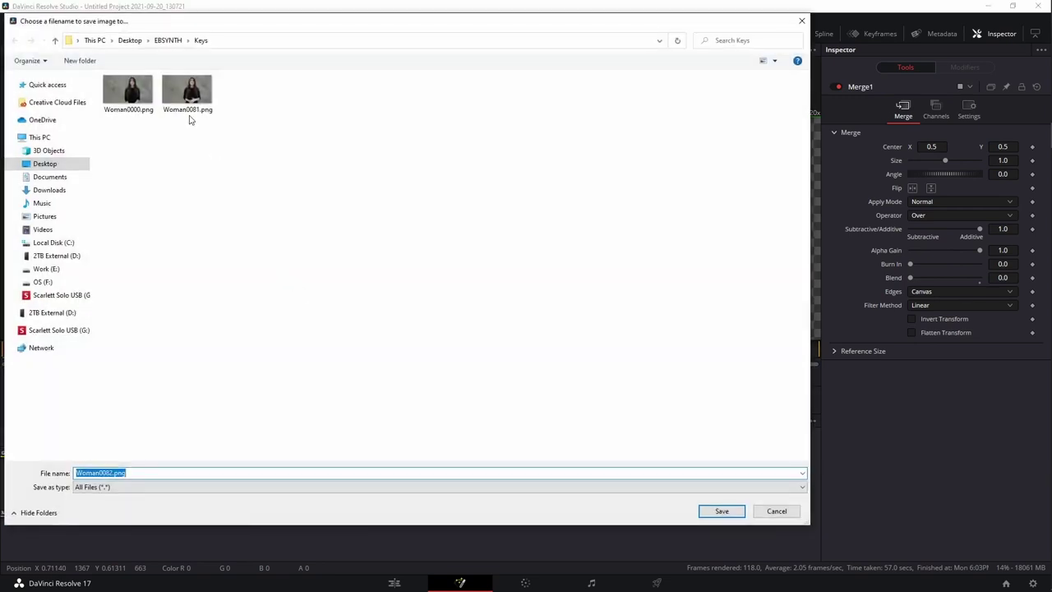
{"action": "key", "text": "Return"}
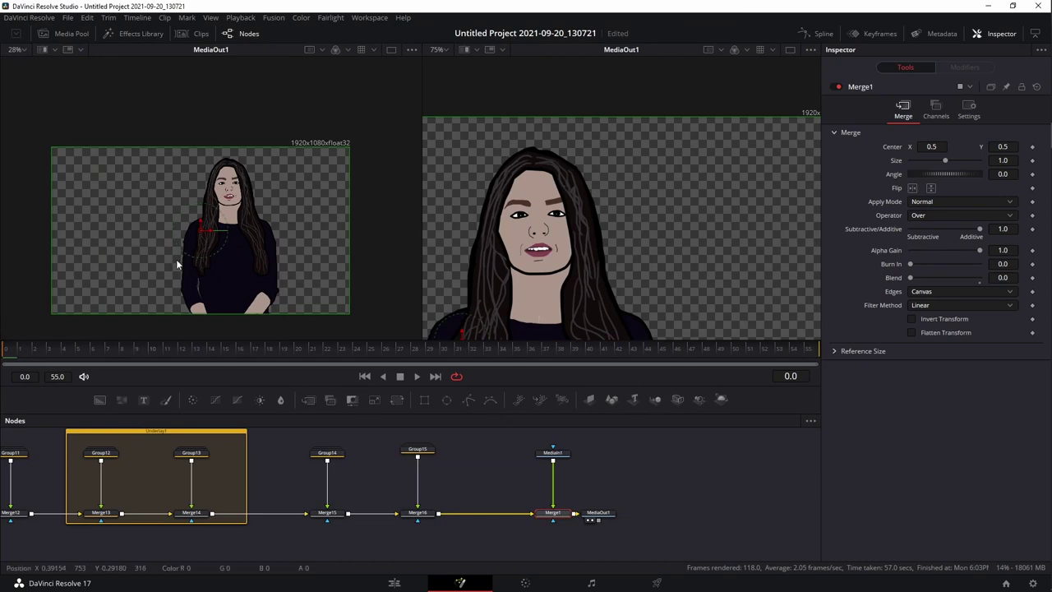
Open the Fusion composition of the second timeline clip, Woman0081.png.
{"action": "scroll", "coordinate": [212, 261], "scroll_direction": "down", "scroll_amount": 4}
{"action": "scroll", "coordinate": [528, 277], "scroll_direction": "down", "scroll_amount": 2}
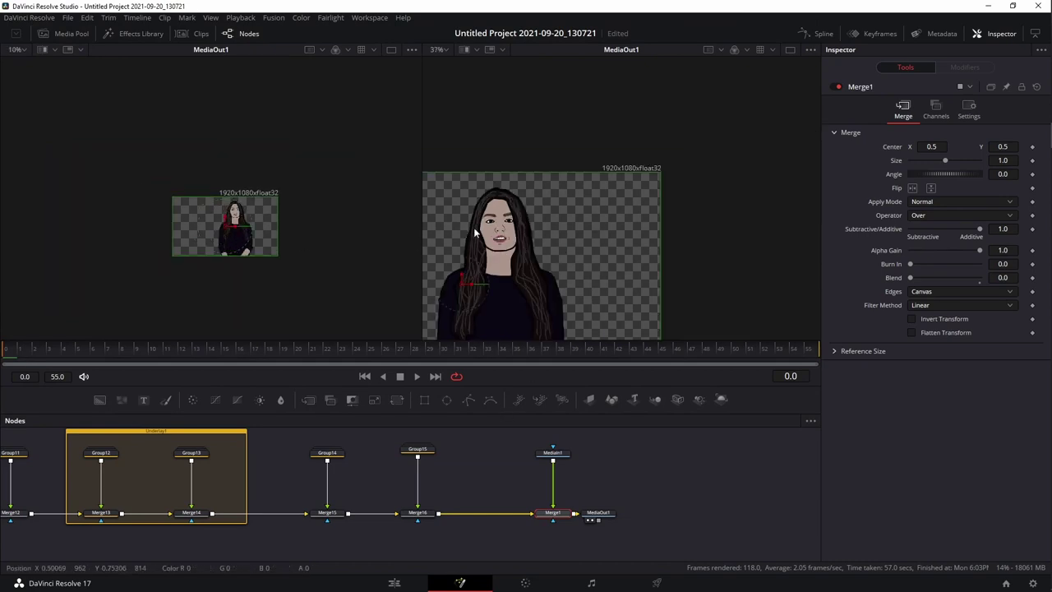
{"action": "left_click_drag", "start_coordinate": [529, 278], "coordinate": [673, 186]}
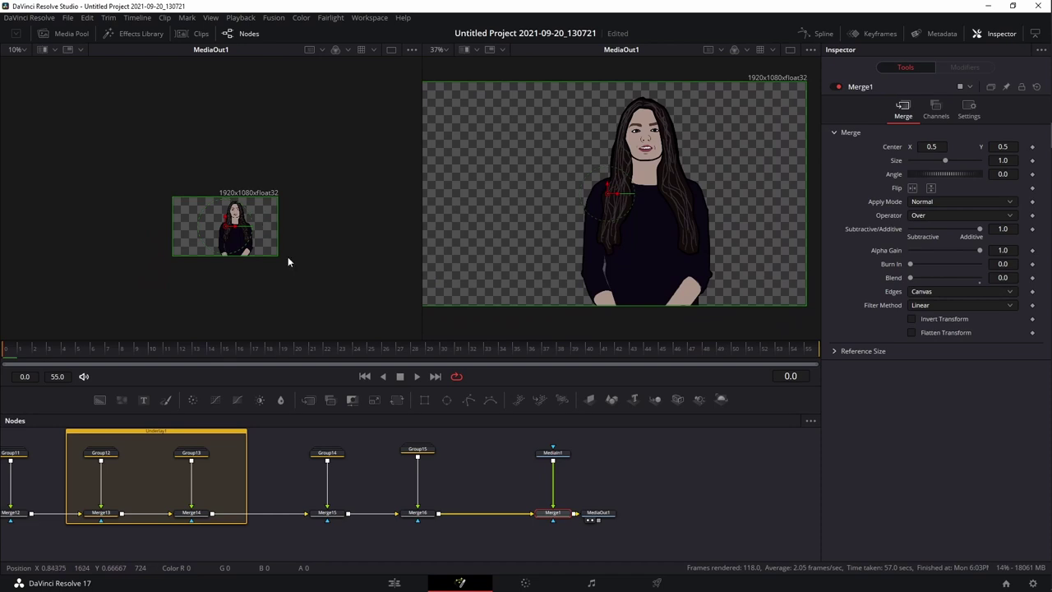
{"action": "left_click", "coordinate": [395, 582]}
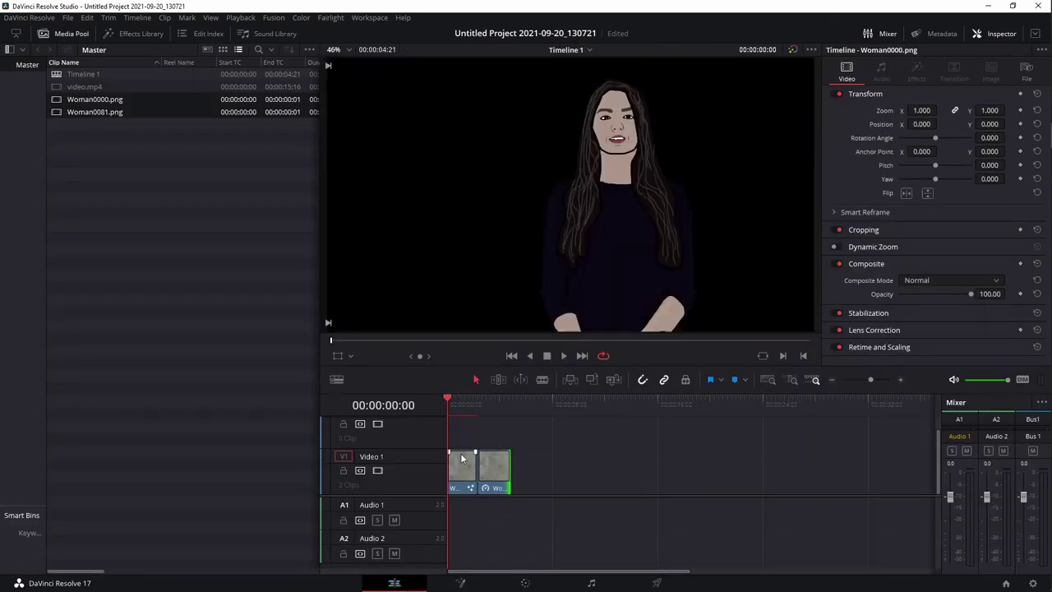
{"action": "left_click", "coordinate": [490, 402]}
{"action": "left_click", "coordinate": [461, 583]}
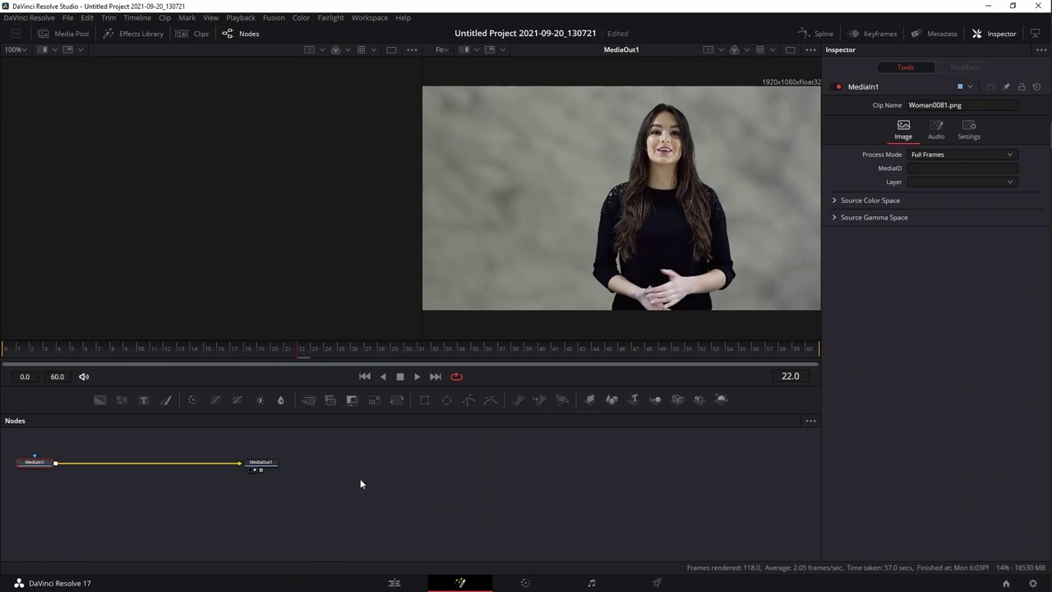
Return to the first clip's Fusion composition and copy all its groups and merges from Merge2 through Merge16, including the underlay.
{"action": "left_click", "coordinate": [394, 582]}
{"action": "left_click", "coordinate": [461, 401]}
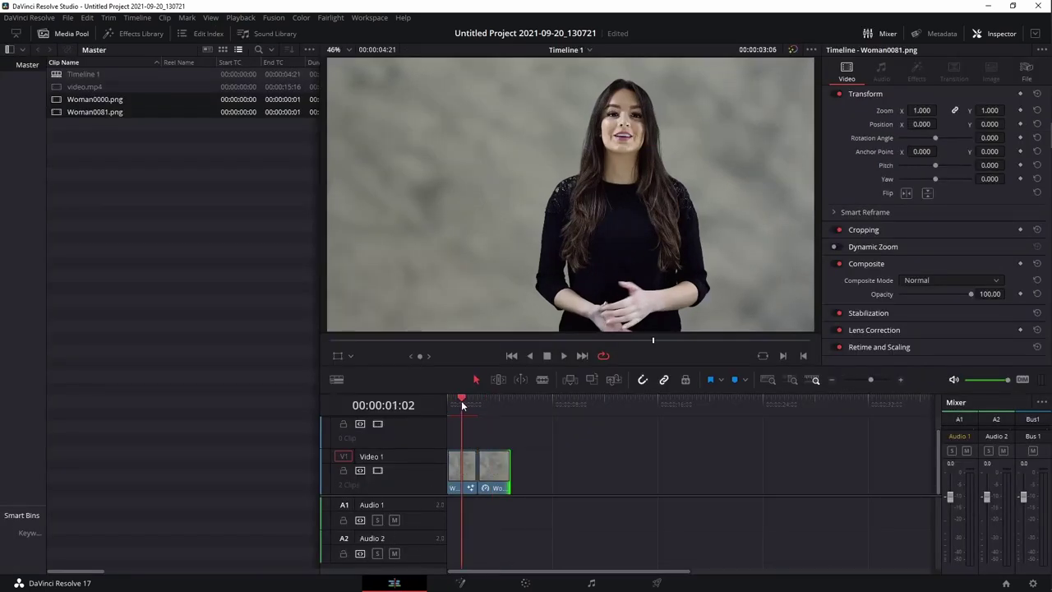
{"action": "left_click", "coordinate": [461, 582]}
{"action": "scroll", "coordinate": [402, 461], "scroll_direction": "down", "scroll_amount": 3}
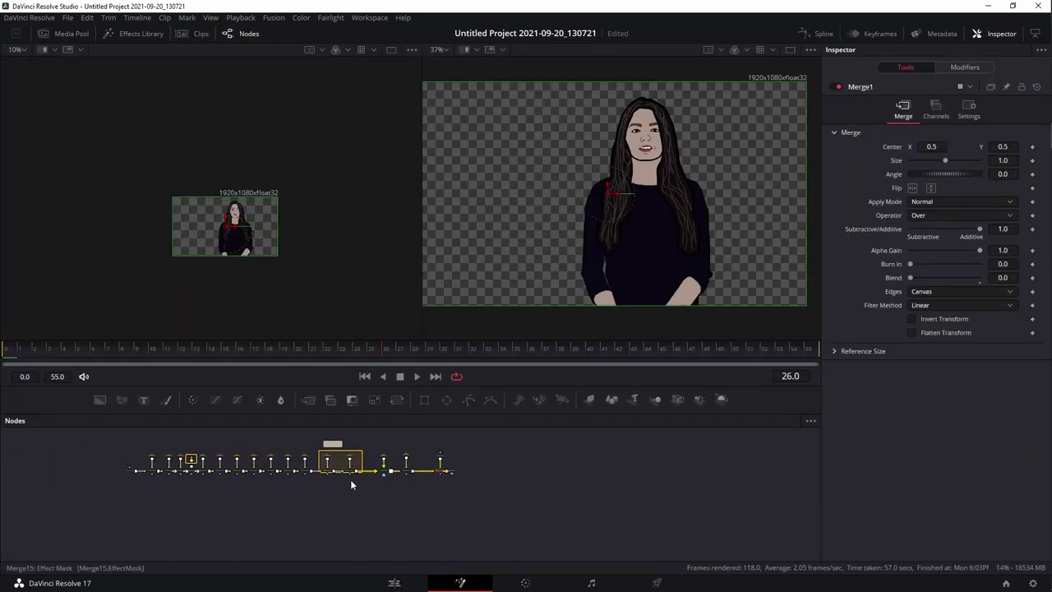
{"action": "left_click_drag", "start_coordinate": [150, 429], "coordinate": [416, 502]}
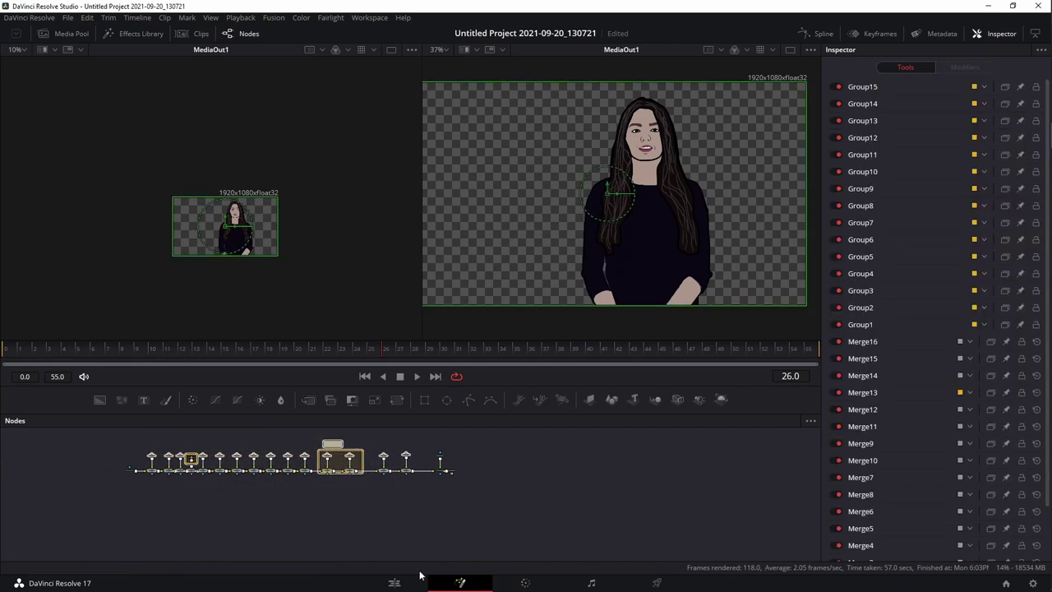
Paste the copied groups and merges between MediaIn1 and MediaOut1 in the Woman0081.png clip's Fusion composition.
{"action": "left_click", "coordinate": [394, 581]}
{"action": "left_click", "coordinate": [496, 402]}
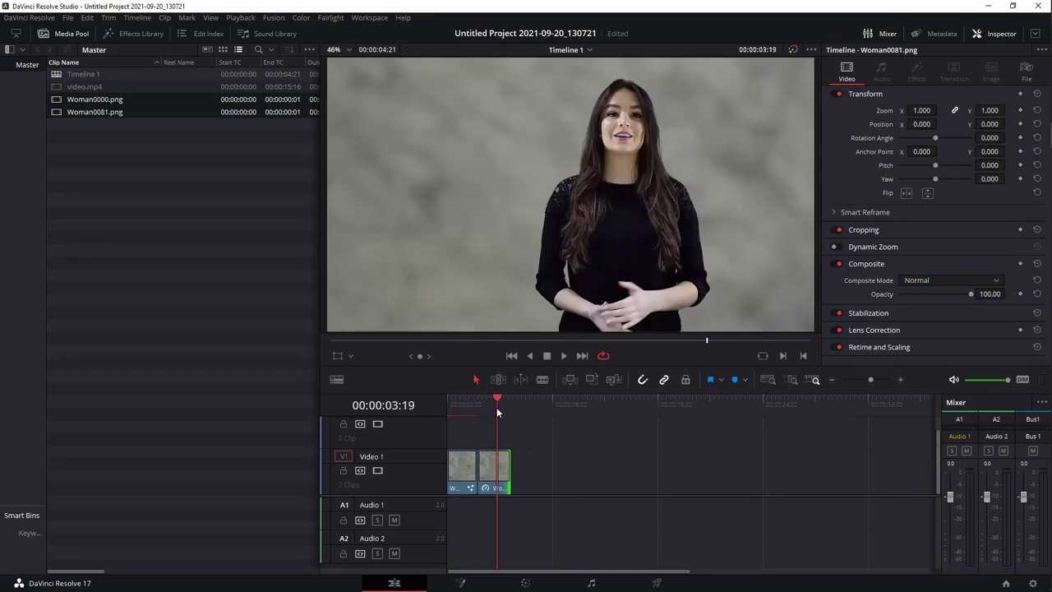
{"action": "left_click", "coordinate": [460, 581]}
{"action": "left_click_drag", "start_coordinate": [418, 494], "coordinate": [616, 564]}
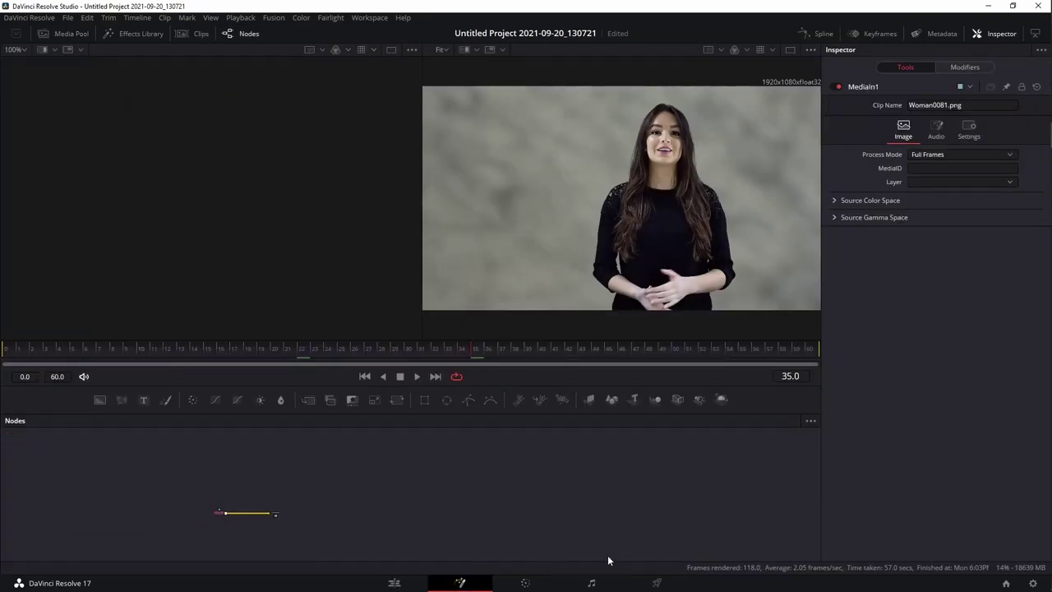
{"action": "left_click_drag", "start_coordinate": [302, 474], "coordinate": [358, 503]}
{"action": "key", "text": "ctrl+v"}
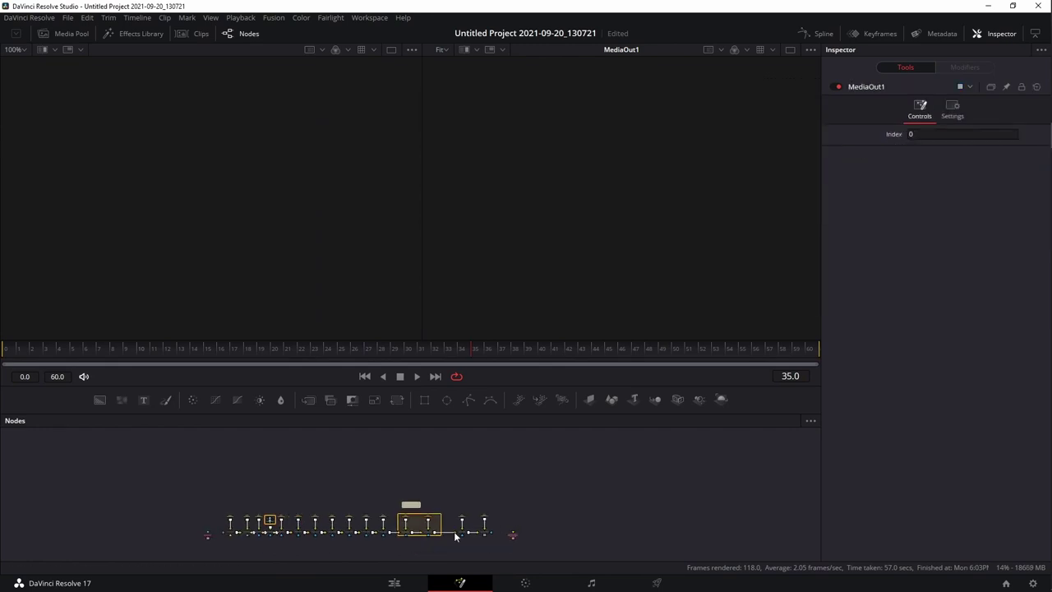
Move MediaIn1 out of the way, add a Background node feeding Merge2, and set its alpha to 0.
{"action": "scroll", "coordinate": [229, 532], "scroll_direction": "up", "scroll_amount": 6}
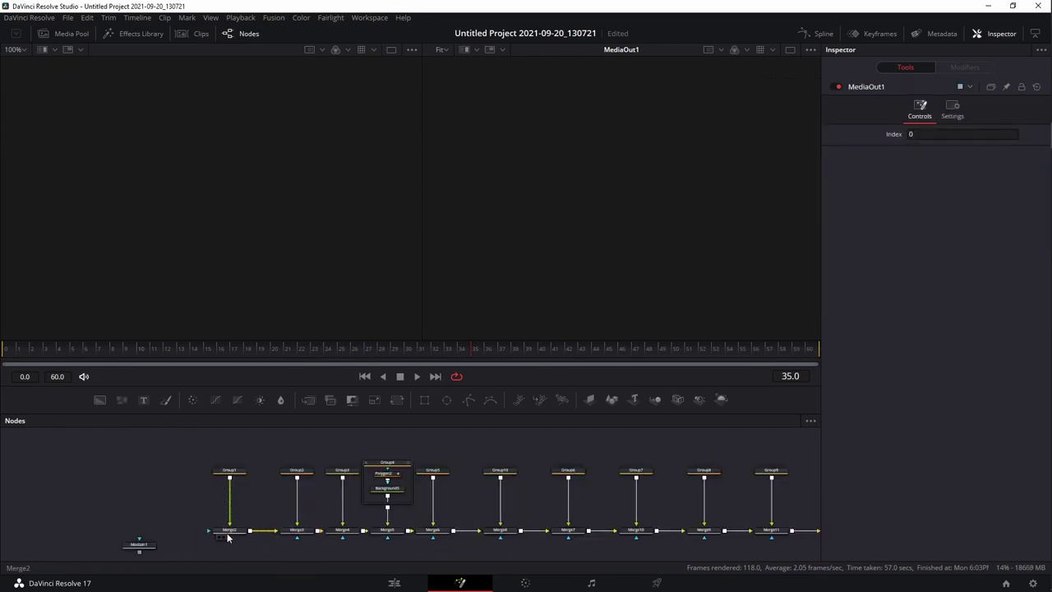
{"action": "left_click_drag", "start_coordinate": [101, 555], "coordinate": [70, 454]}
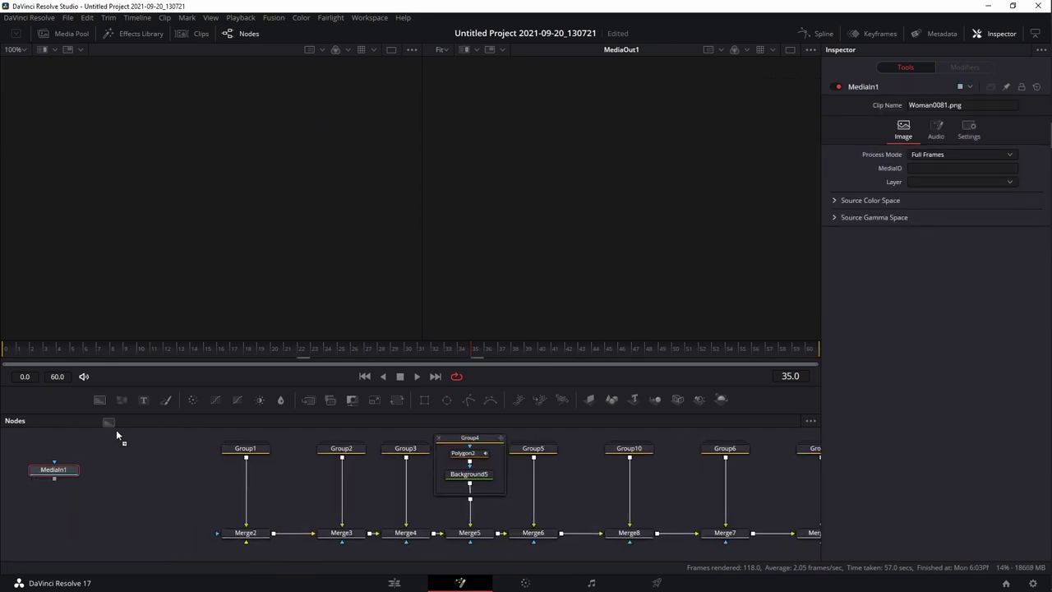
{"action": "left_click_drag", "start_coordinate": [111, 532], "coordinate": [220, 533]}
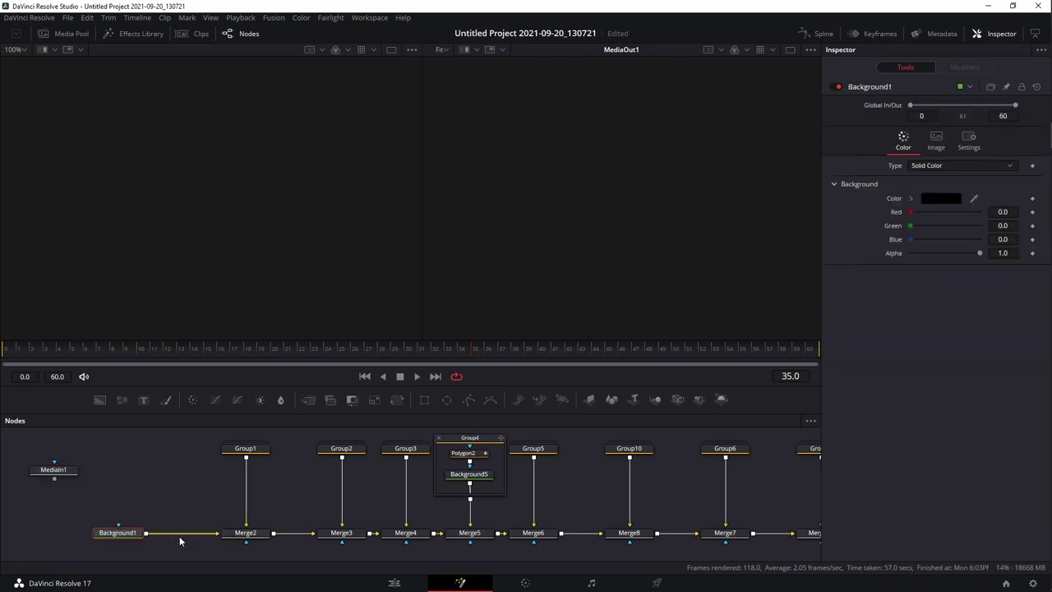
{"action": "left_click_drag", "start_coordinate": [976, 251], "coordinate": [859, 251]}
Move MediaIn1 to the far end of the chain beyond Group15 and line MediaOut1 up below it, level with Merge16.
{"action": "left_click_drag", "start_coordinate": [68, 472], "coordinate": [651, 477]}
{"action": "scroll", "coordinate": [648, 476], "scroll_direction": "down", "scroll_amount": 4}
{"action": "left_click_drag", "start_coordinate": [638, 525], "coordinate": [367, 539]}
{"action": "left_click_drag", "start_coordinate": [373, 484], "coordinate": [711, 468]}
{"action": "scroll", "coordinate": [701, 501], "scroll_direction": "up", "scroll_amount": 4}
{"action": "left_click_drag", "start_coordinate": [701, 501], "coordinate": [618, 537]}
{"action": "left_click_drag", "start_coordinate": [644, 451], "coordinate": [643, 472]}
{"action": "scroll", "coordinate": [656, 488], "scroll_direction": "up", "scroll_amount": 2}
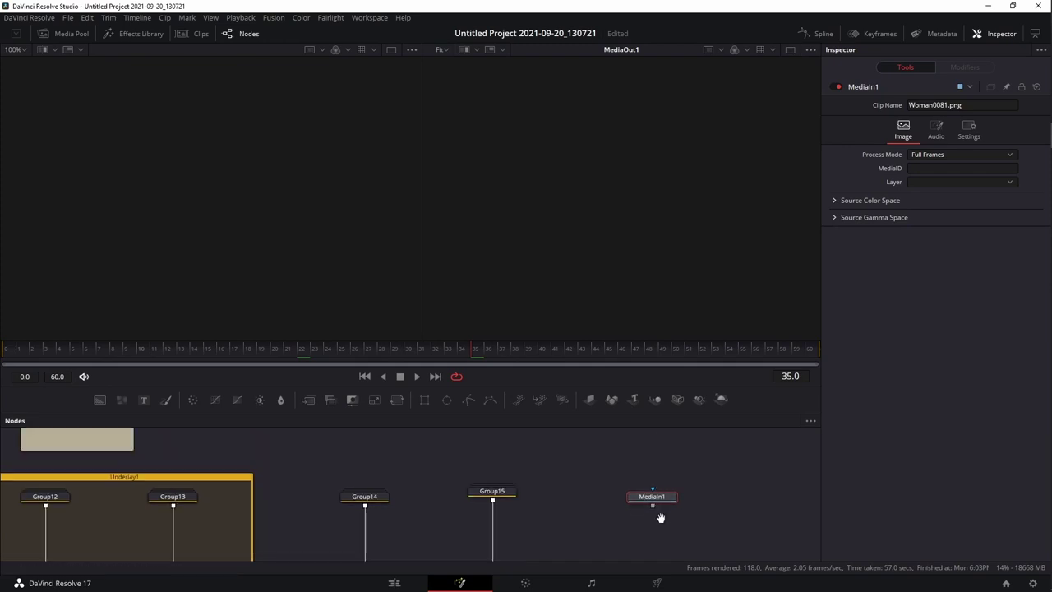
{"action": "scroll", "coordinate": [659, 517], "scroll_direction": "down", "scroll_amount": 3}
{"action": "left_click_drag", "start_coordinate": [633, 556], "coordinate": [629, 537]}
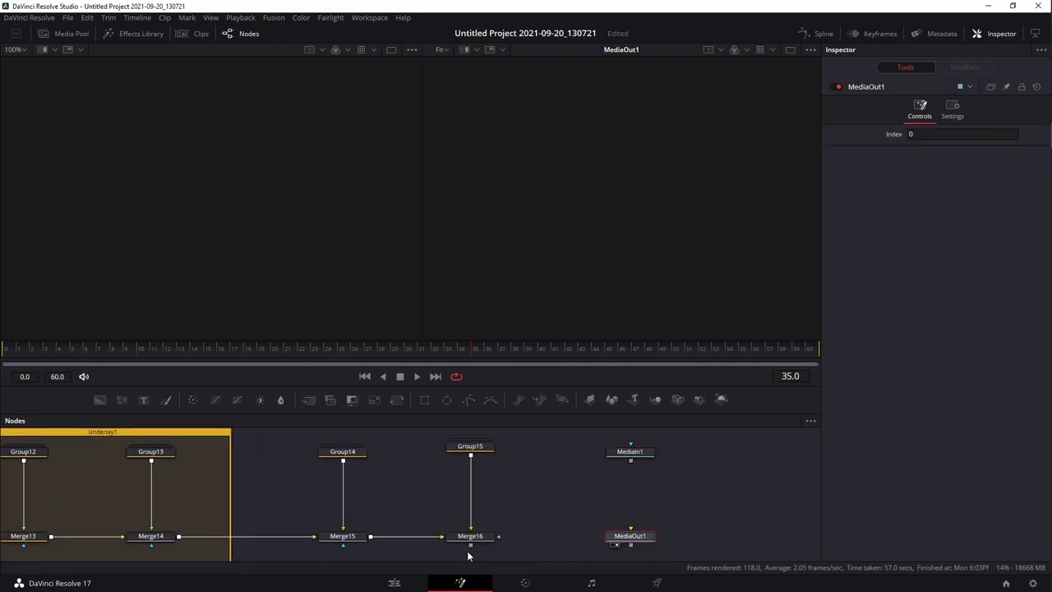
Connect Merge16 to MediaOut1, merge MediaIn1 over Merge16's output, and display the new Merge1.
{"action": "left_click_drag", "start_coordinate": [470, 545], "coordinate": [629, 536]}
{"action": "left_click_drag", "start_coordinate": [630, 460], "coordinate": [498, 536]}
{"action": "left_click", "coordinate": [616, 543]}
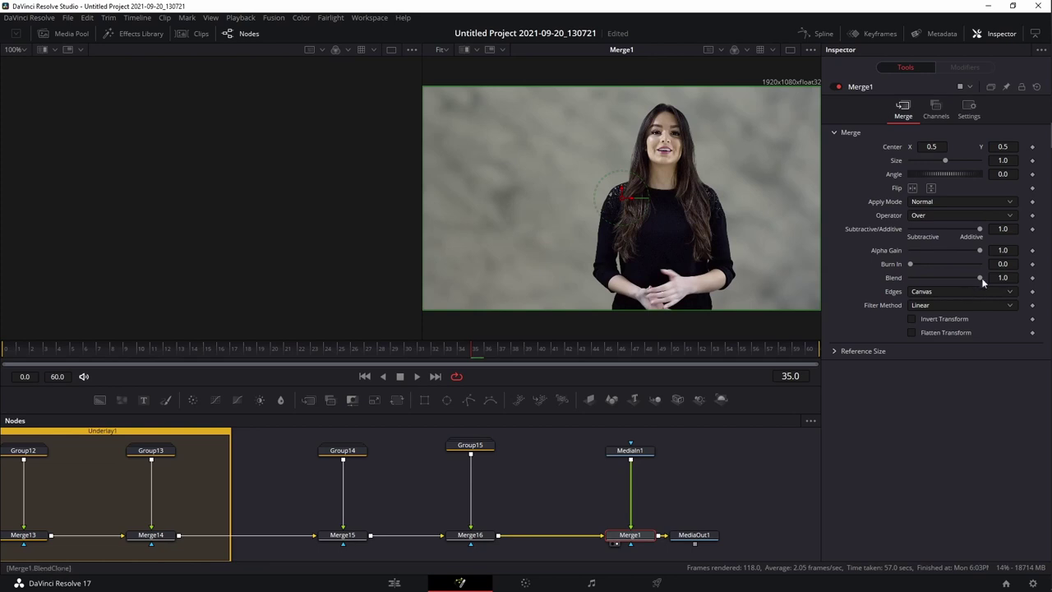
Lower Merge1's blend to 0.559 and display Merge16 in the empty viewer.
{"action": "left_click_drag", "start_coordinate": [977, 275], "coordinate": [941, 283]}
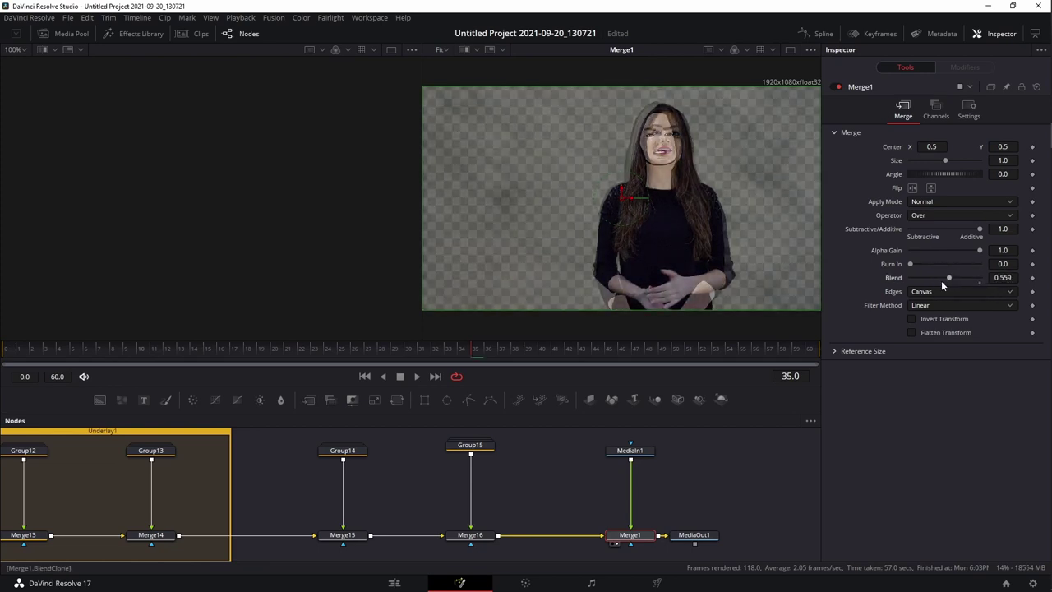
{"action": "left_click_drag", "start_coordinate": [470, 535], "coordinate": [246, 169]}
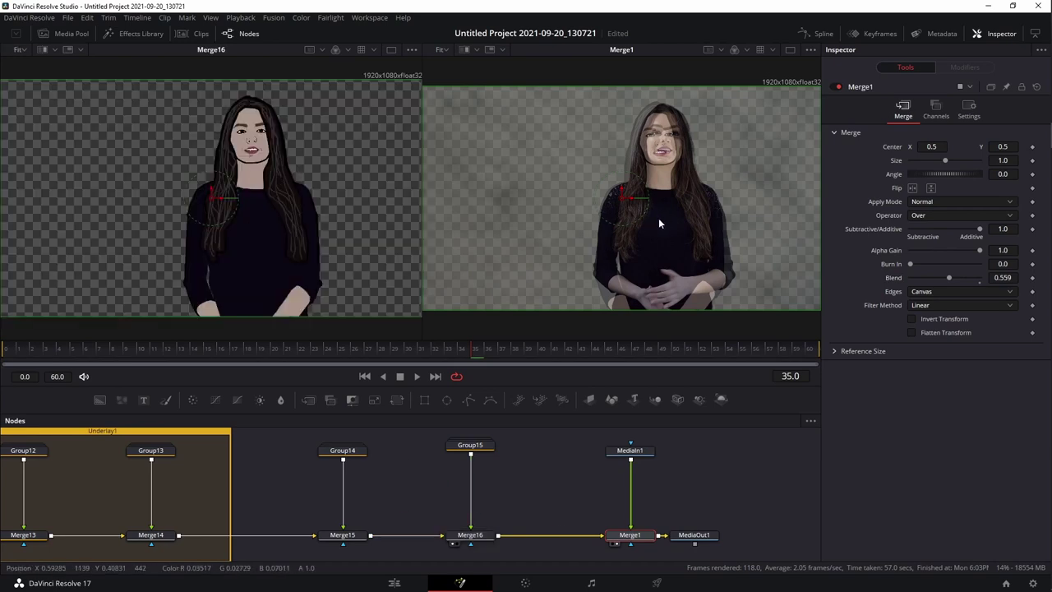
Go back to the start of the node chain and display Merge2 to examine the body outline.
{"action": "left_click_drag", "start_coordinate": [386, 489], "coordinate": [365, 490]}
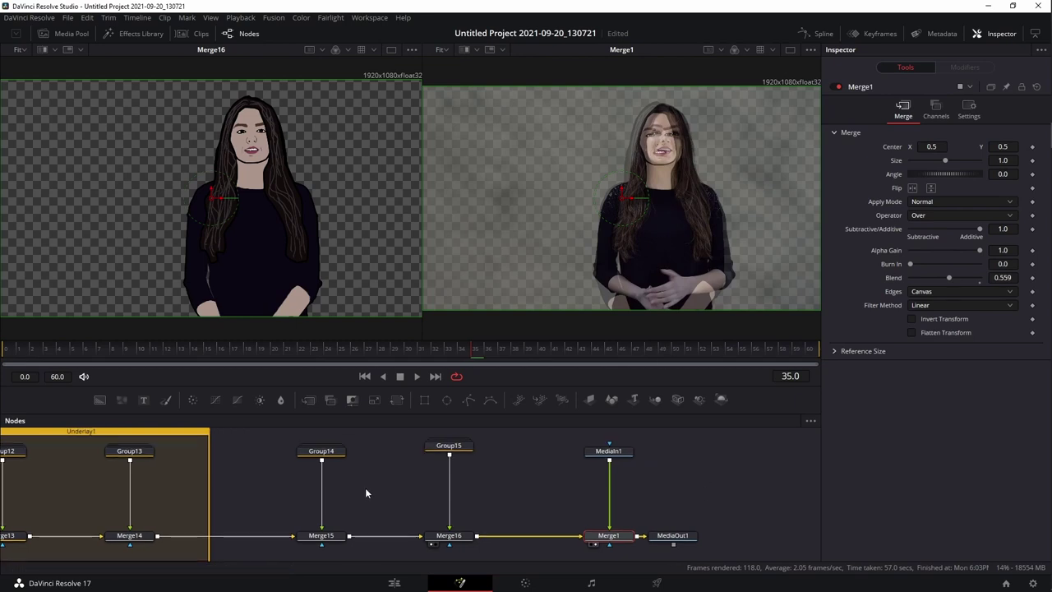
{"action": "scroll", "coordinate": [347, 472], "scroll_direction": "down", "scroll_amount": 5}
{"action": "scroll", "coordinate": [313, 491], "scroll_direction": "up", "scroll_amount": 6}
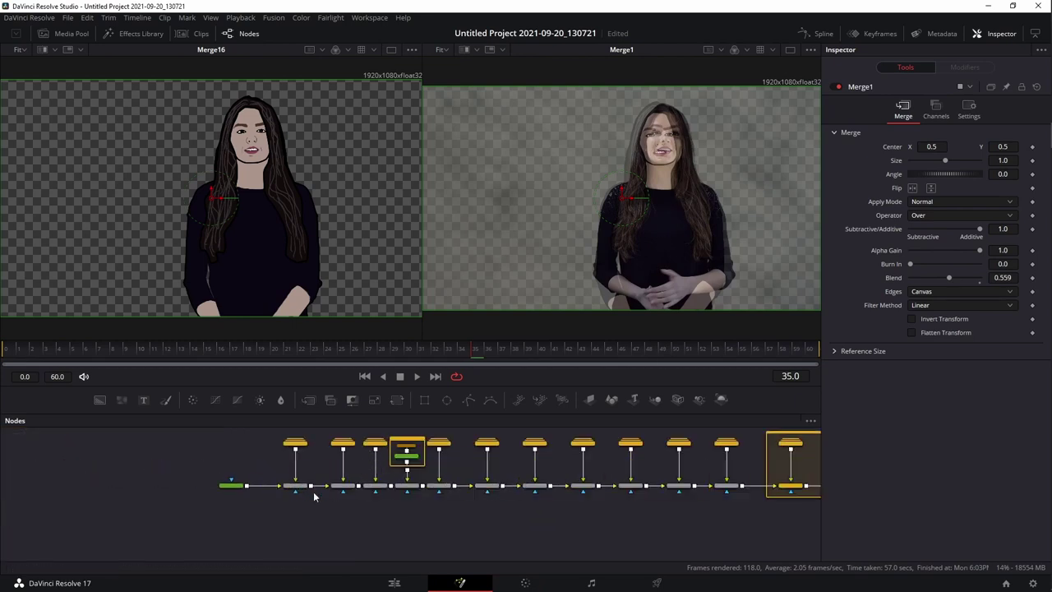
{"action": "left_click_drag", "start_coordinate": [291, 488], "coordinate": [279, 275]}
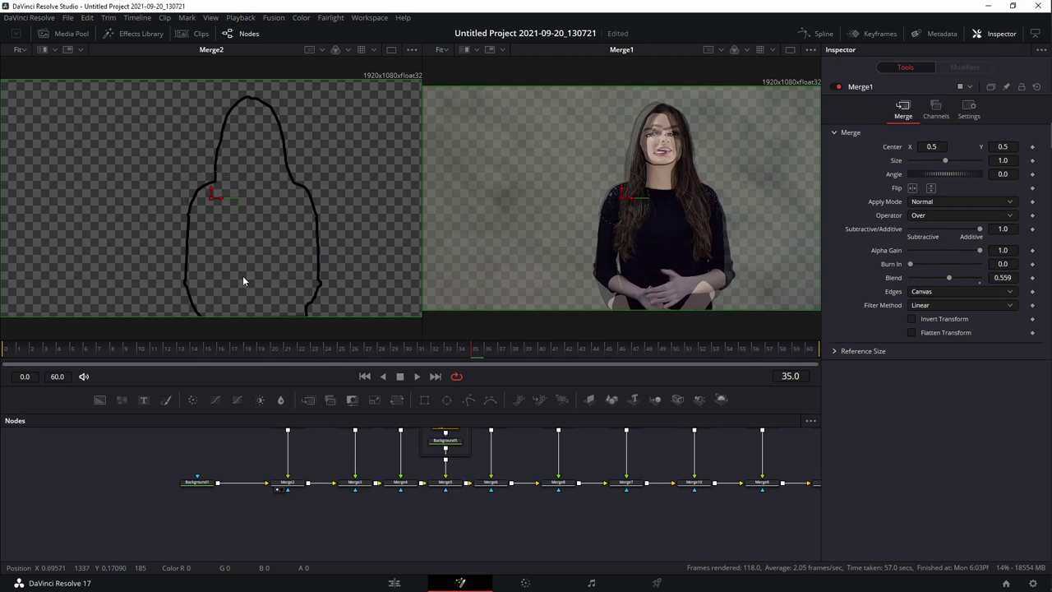
{"action": "left_click_drag", "start_coordinate": [347, 469], "coordinate": [268, 505]}
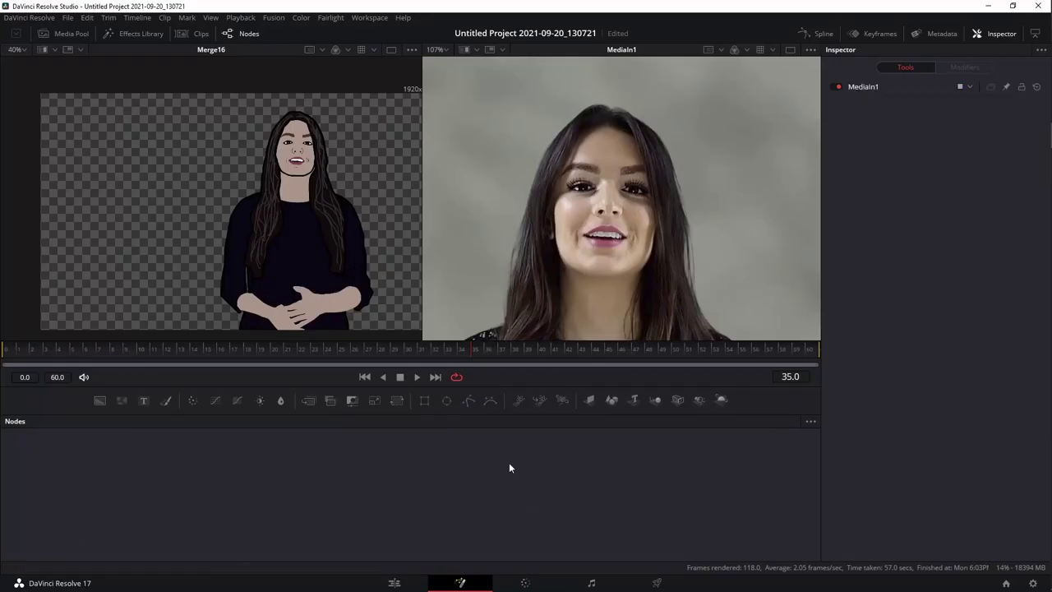
Undo the accidental Merge1 node move and display Merge1 beside Merge16, fitted to its viewer.
{"action": "left_click_drag", "start_coordinate": [511, 502], "coordinate": [587, 442]}
{"action": "left_click_drag", "start_coordinate": [468, 516], "coordinate": [467, 499]}
{"action": "key", "text": "ctrl+z"}
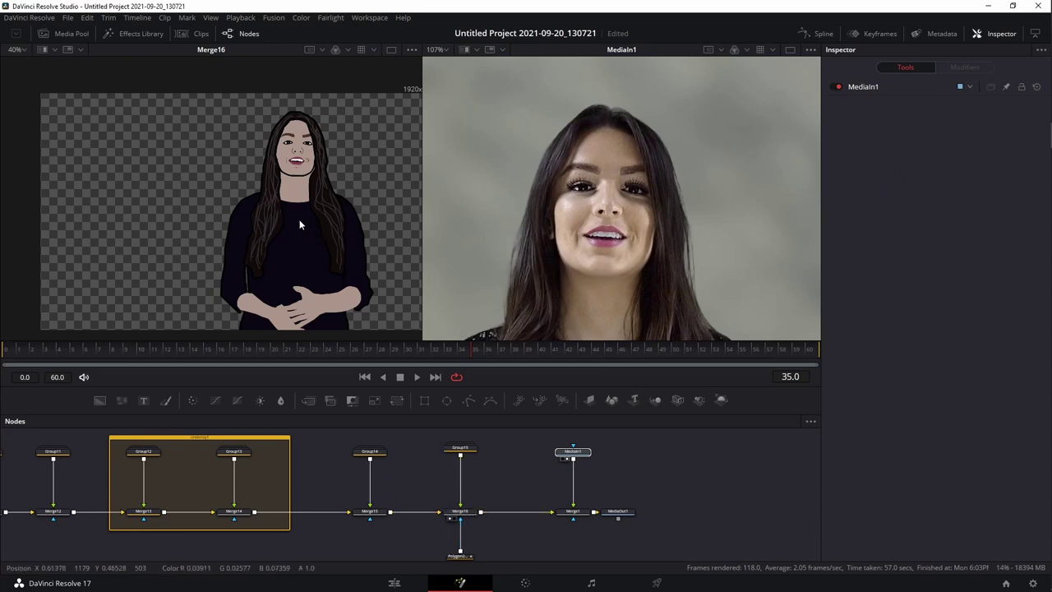
{"action": "scroll", "coordinate": [301, 223], "scroll_direction": "down", "scroll_amount": 3}
{"action": "scroll", "coordinate": [303, 220], "scroll_direction": "up", "scroll_amount": 2}
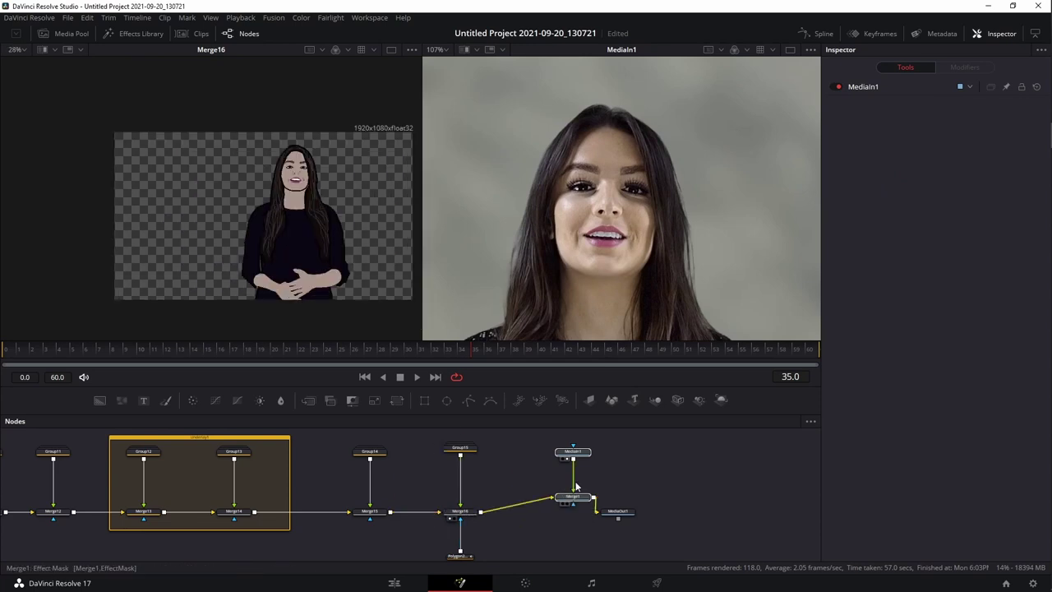
{"action": "left_click_drag", "start_coordinate": [573, 511], "coordinate": [590, 238]}
{"action": "key", "text": "ctrl+f"}
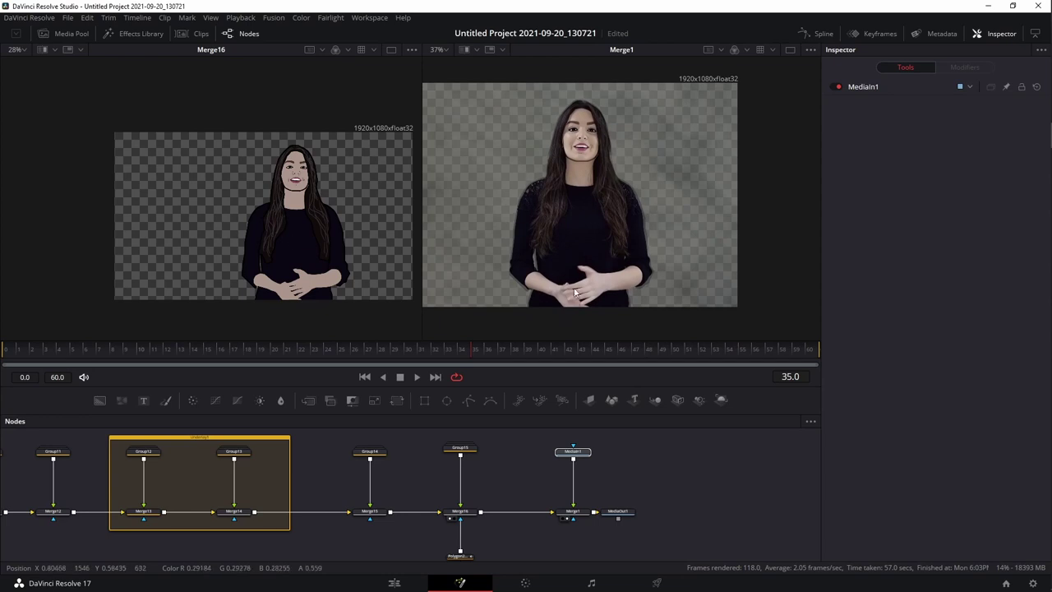
Save Merge16's viewer image over Woman0081.png in the EBSYNTH Keys folder.
{"action": "right_click", "coordinate": [306, 243]}
{"action": "left_click", "coordinate": [325, 322]}
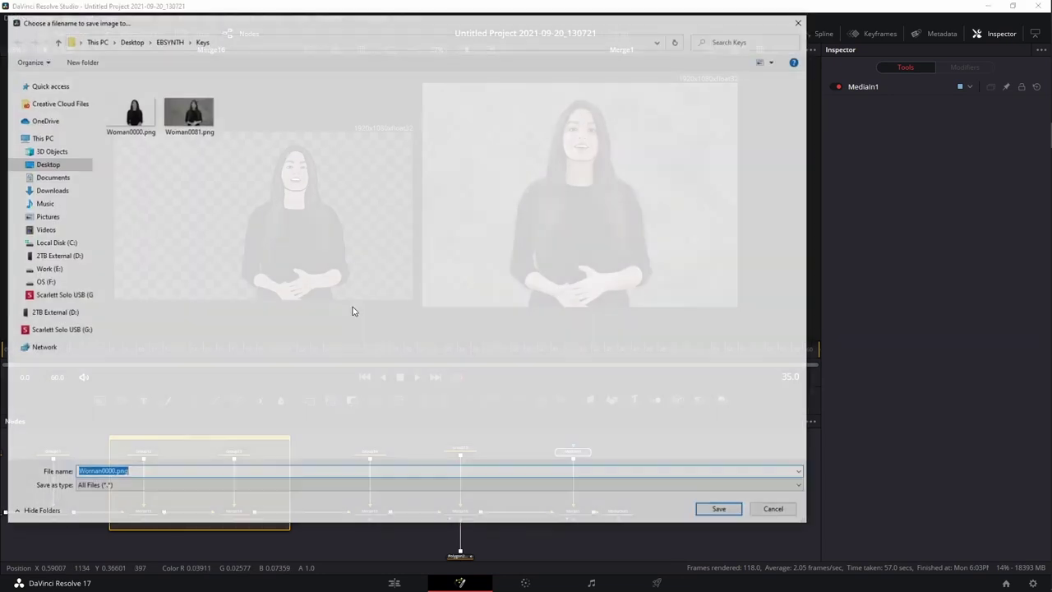
{"action": "left_click", "coordinate": [176, 131]}
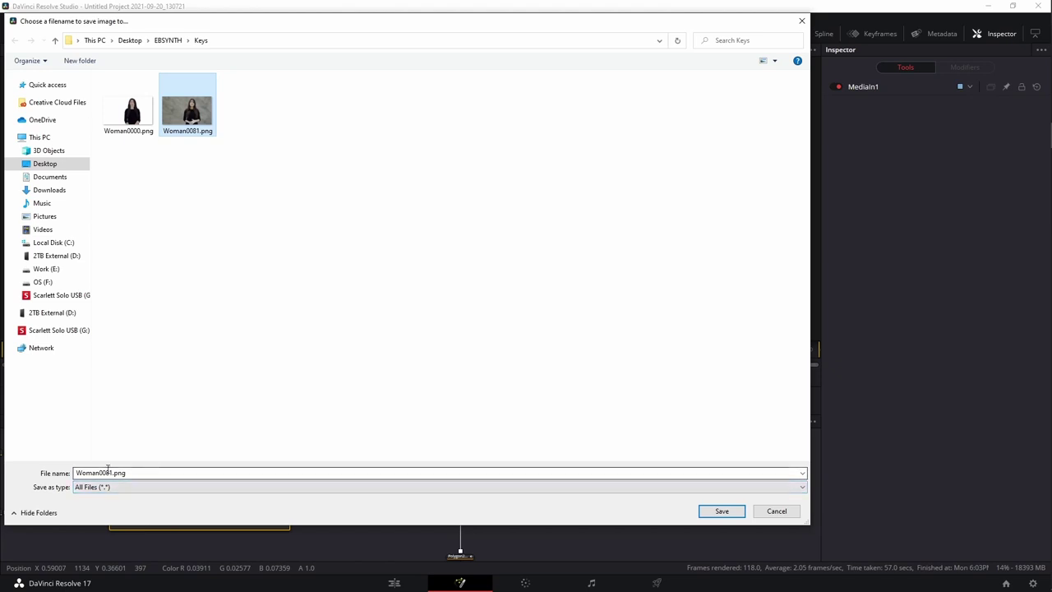
{"action": "left_click", "coordinate": [721, 510]}
{"action": "left_click", "coordinate": [549, 303]}
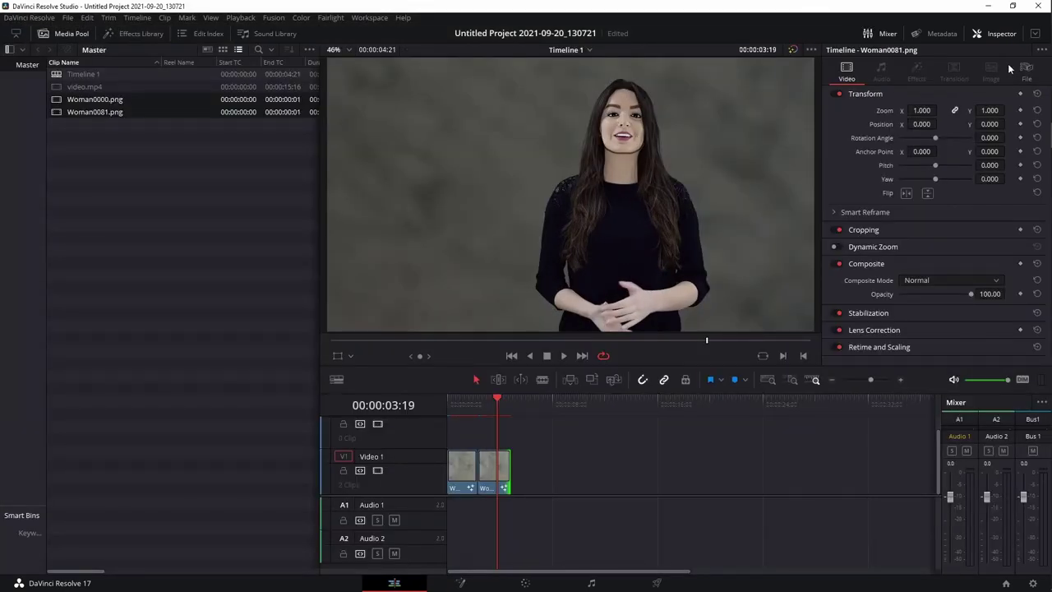
Switch to the desktop and open the EBSYNTH folder.
{"action": "left_click", "coordinate": [987, 5]}
{"action": "double_click", "coordinate": [194, 130]}
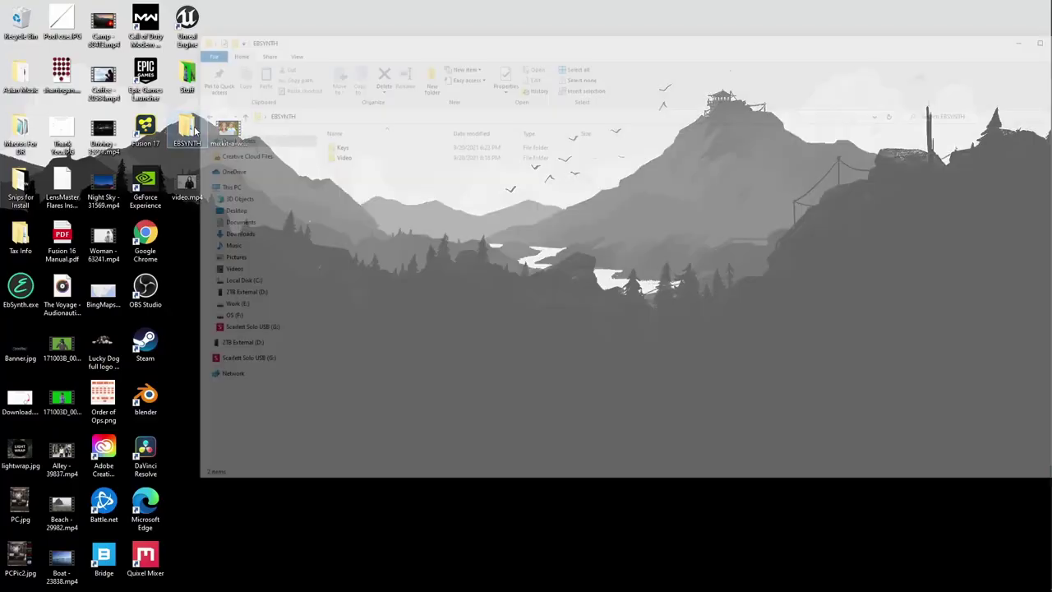
Examine the keyframe images in the Keys folder and the frame sequence in the Video folder, then return to the EBSYNTH folder.
{"action": "double_click", "coordinate": [204, 152]}
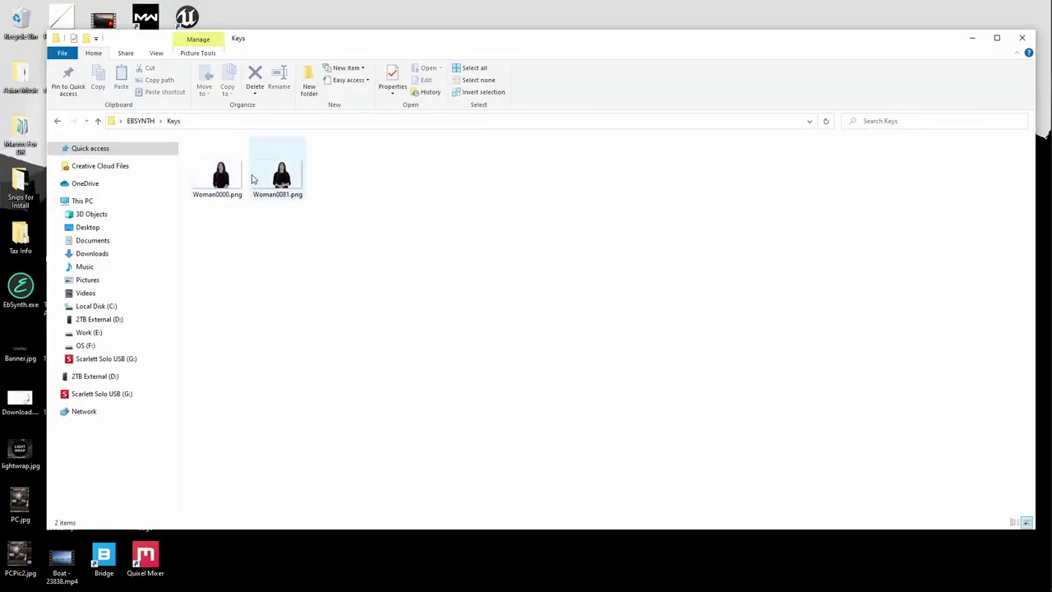
{"action": "left_click", "coordinate": [148, 122]}
{"action": "double_click", "coordinate": [207, 167]}
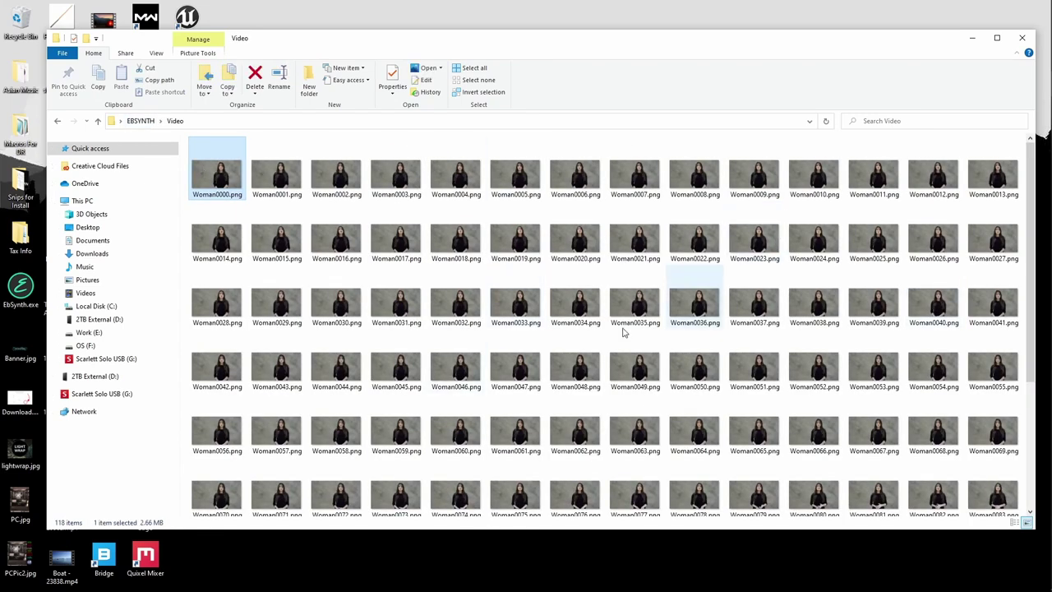
{"action": "scroll", "coordinate": [752, 315], "scroll_direction": "down", "scroll_amount": 3}
{"action": "scroll", "coordinate": [728, 302], "scroll_direction": "up", "scroll_amount": 3}
{"action": "left_click", "coordinate": [57, 121]}
{"action": "left_click_drag", "start_coordinate": [285, 53], "coordinate": [497, 61]}
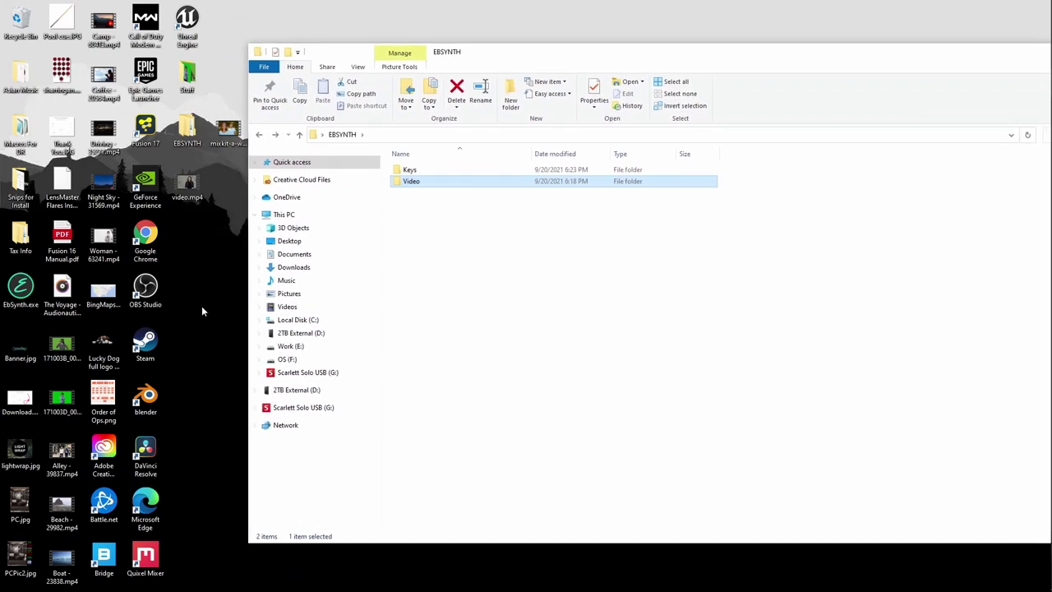
Switch to EbSynth and assign the Keys folder as the keyframes and the Video folder as the video source.
{"action": "double_click", "coordinate": [20, 286]}
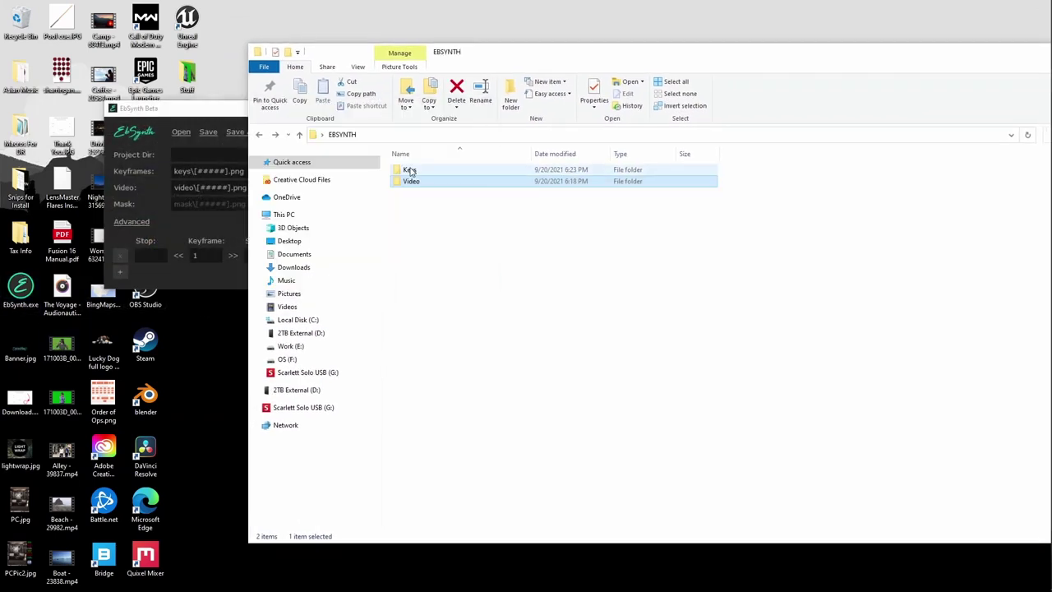
{"action": "left_click_drag", "start_coordinate": [409, 170], "coordinate": [203, 171]}
{"action": "left_click_drag", "start_coordinate": [511, 51], "coordinate": [737, 52]}
{"action": "left_click_drag", "start_coordinate": [634, 180], "coordinate": [205, 187]}
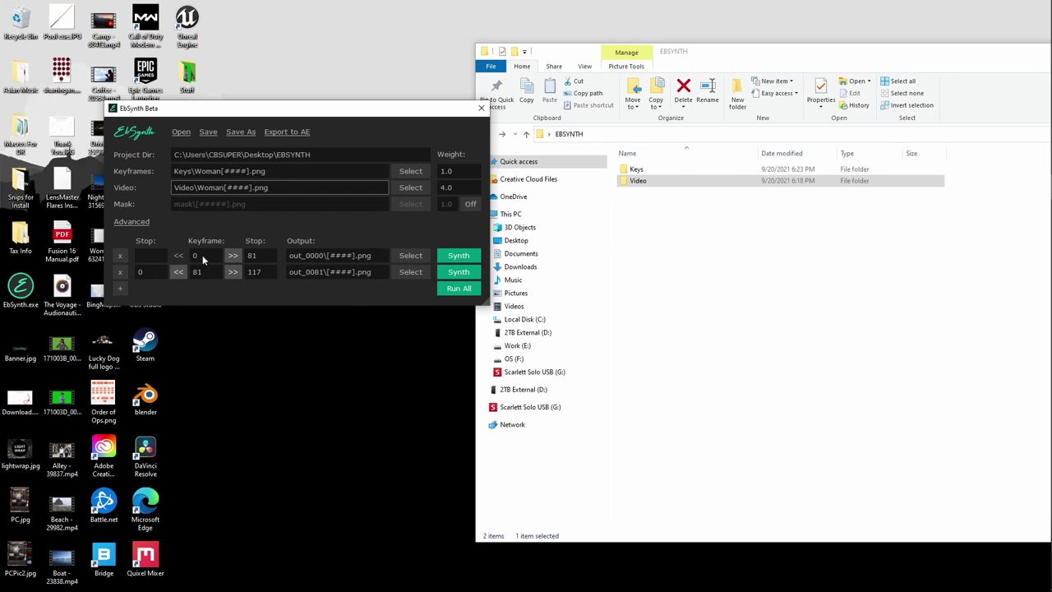
Set the end stop of keyframe 0 to 117 and run the synthesis for all keyframes.
{"action": "double_click", "coordinate": [253, 256]}
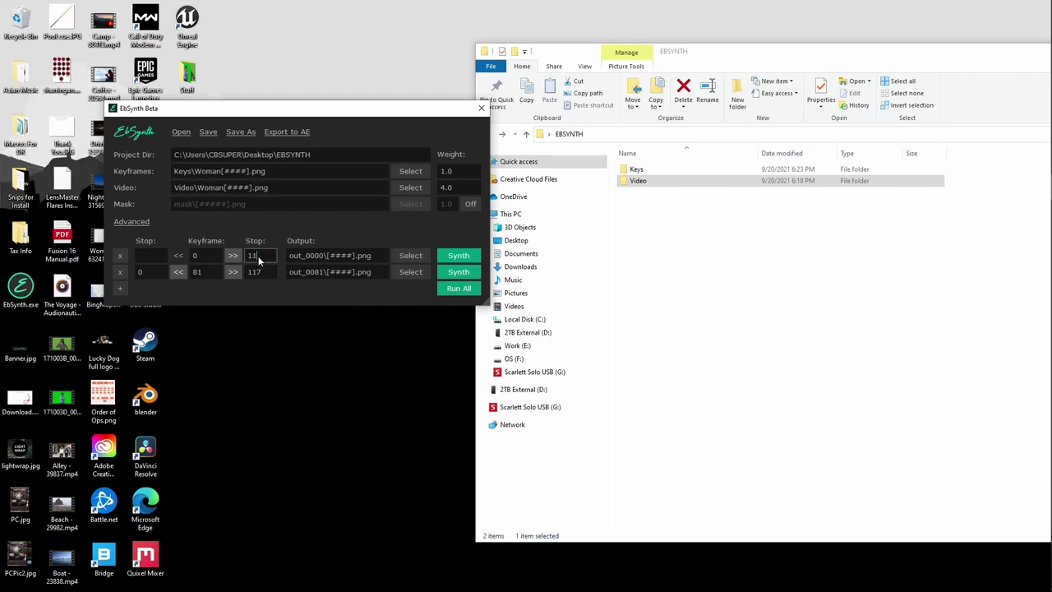
{"action": "left_click", "coordinate": [255, 352]}
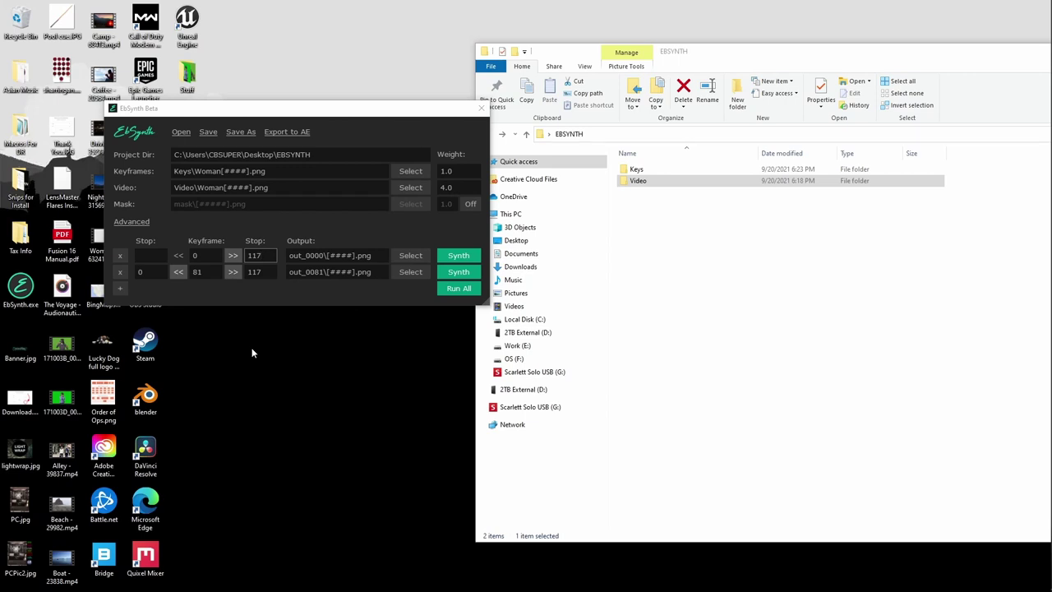
{"action": "left_click", "coordinate": [459, 288]}
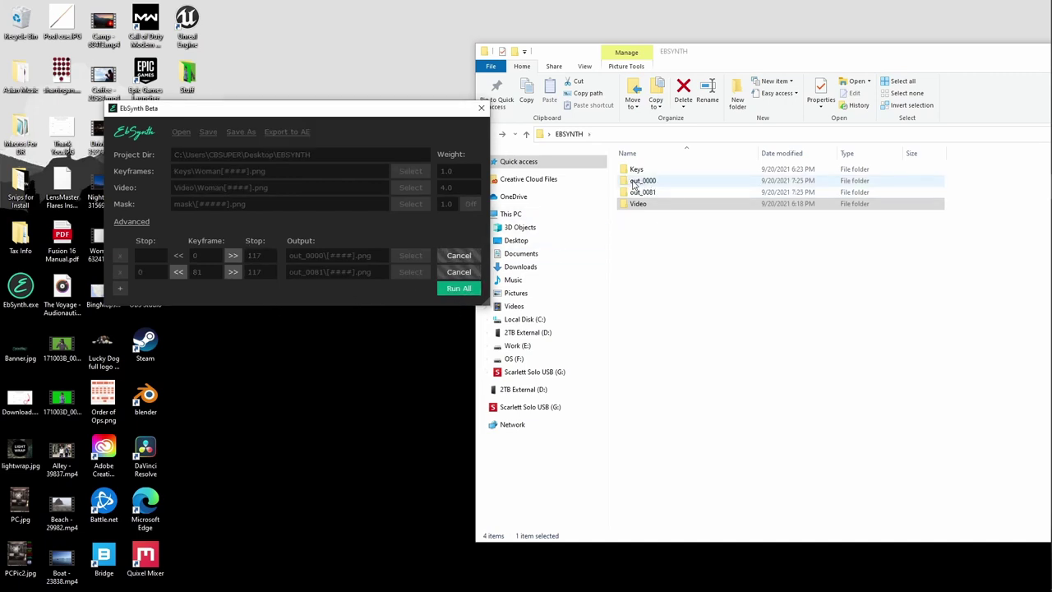
{"action": "left_click_drag", "start_coordinate": [749, 55], "coordinate": [588, 57]}
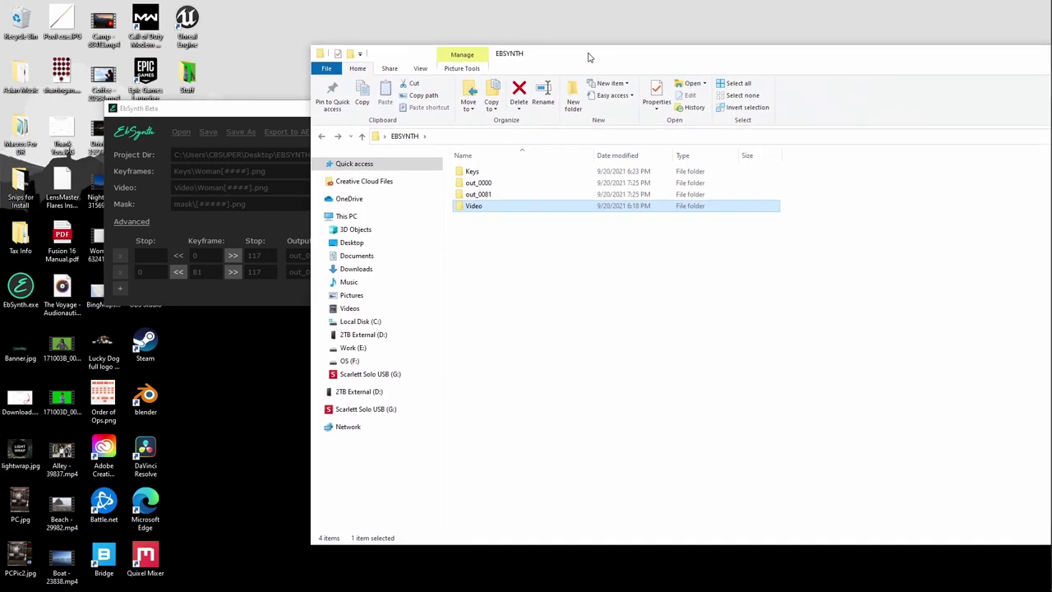
{"action": "left_click", "coordinate": [265, 116]}
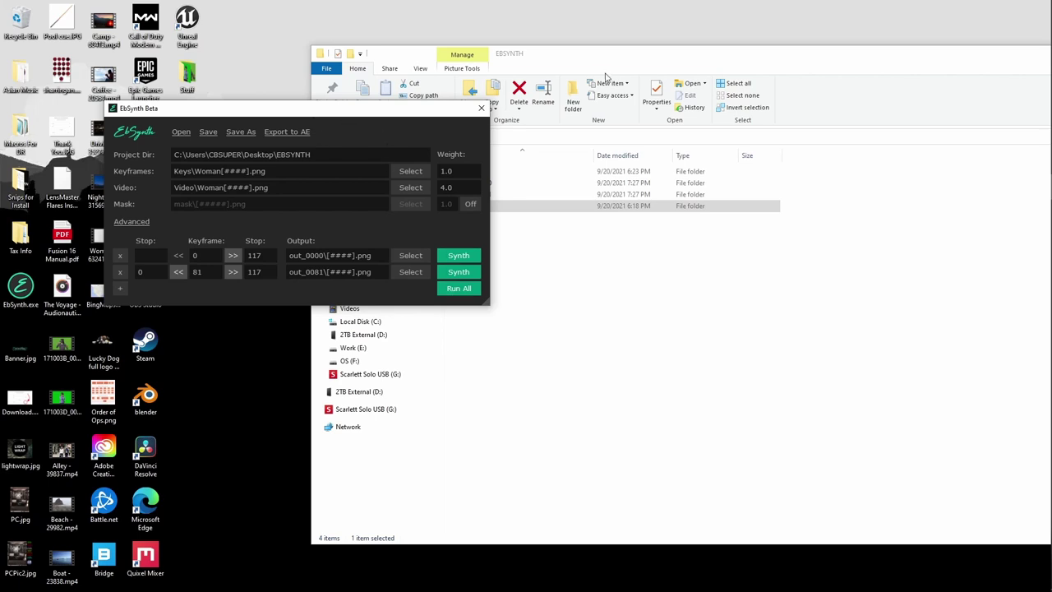
Open the out_0000 output folder and examine its first image, 0000.png.
{"action": "left_click_drag", "start_coordinate": [599, 57], "coordinate": [394, 49]}
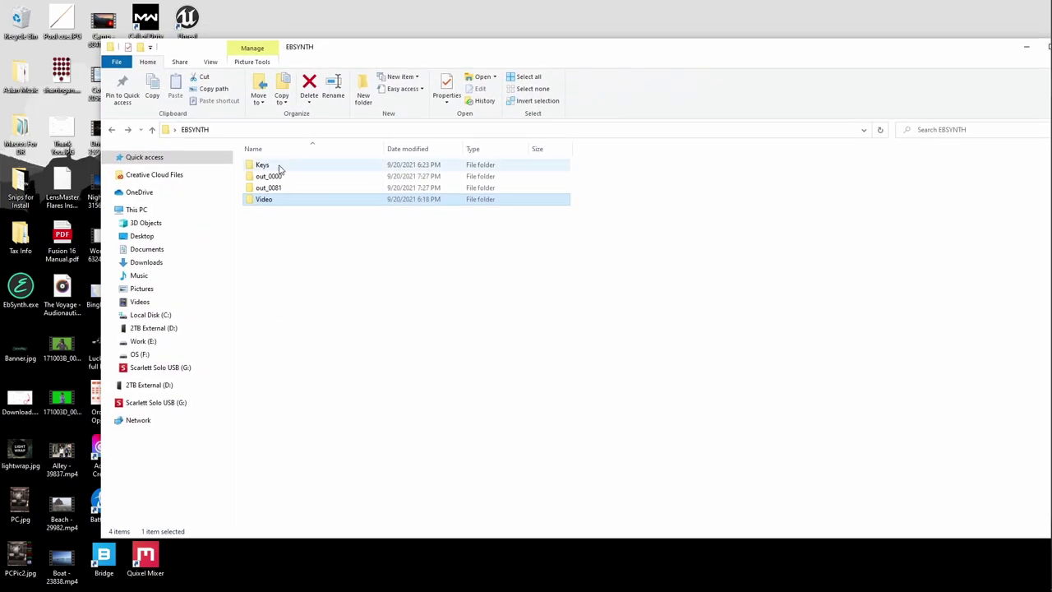
{"action": "double_click", "coordinate": [275, 174]}
{"action": "double_click", "coordinate": [273, 183]}
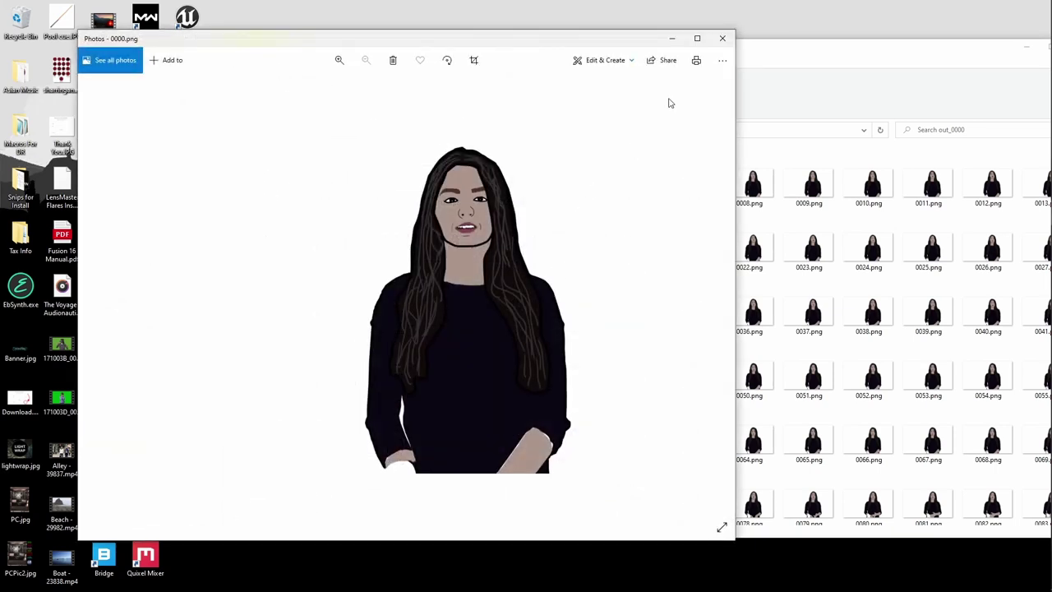
{"action": "left_click", "coordinate": [722, 38]}
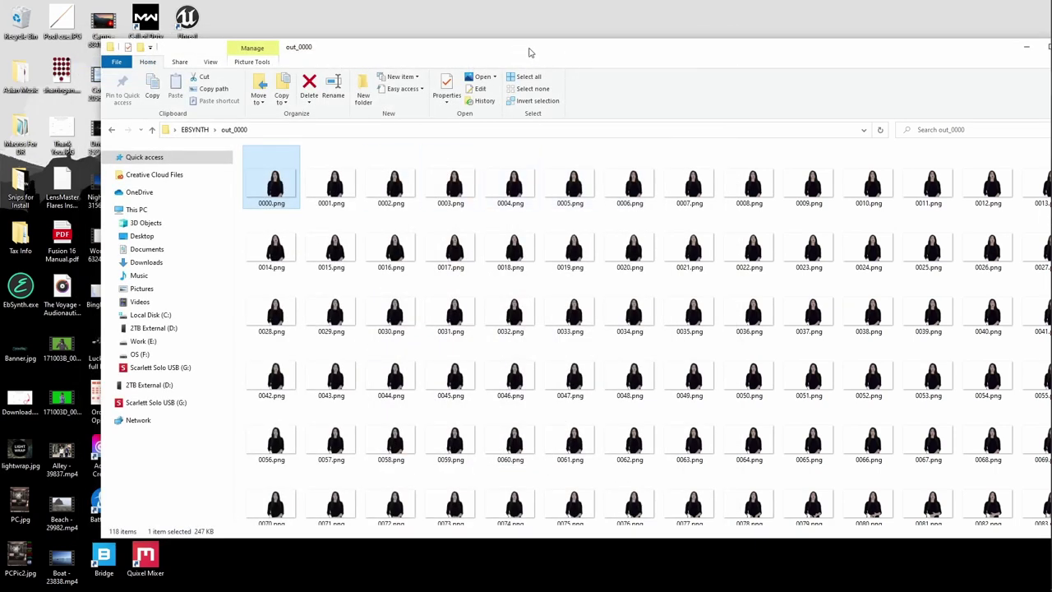
Import all images of the out_0000 folder into the DaVinci Resolve media pool as one sequence.
{"action": "left_click_drag", "start_coordinate": [583, 48], "coordinate": [555, 60]}
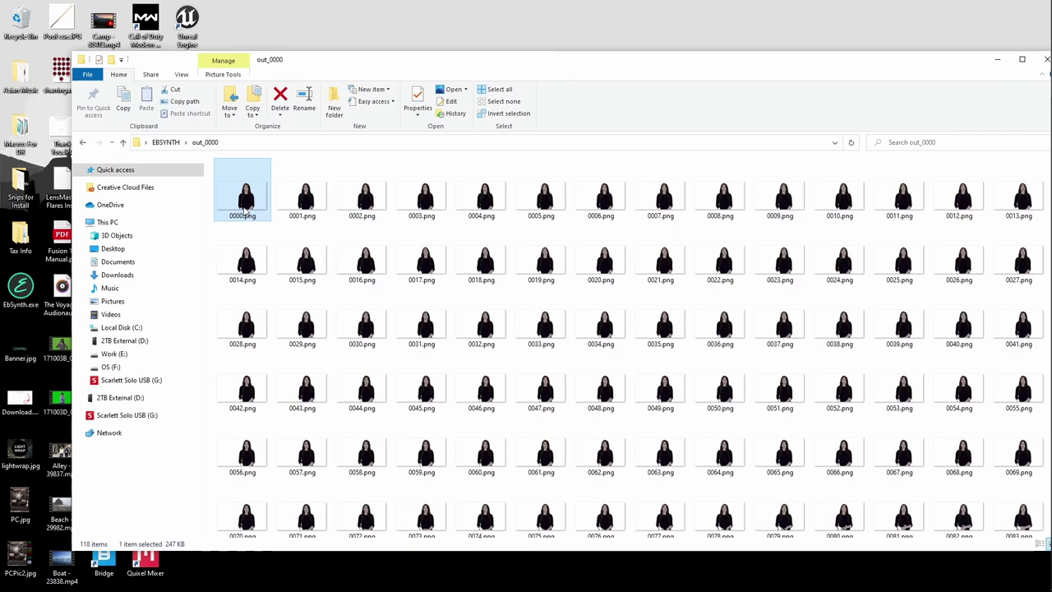
{"action": "key", "text": "ctrl+a"}
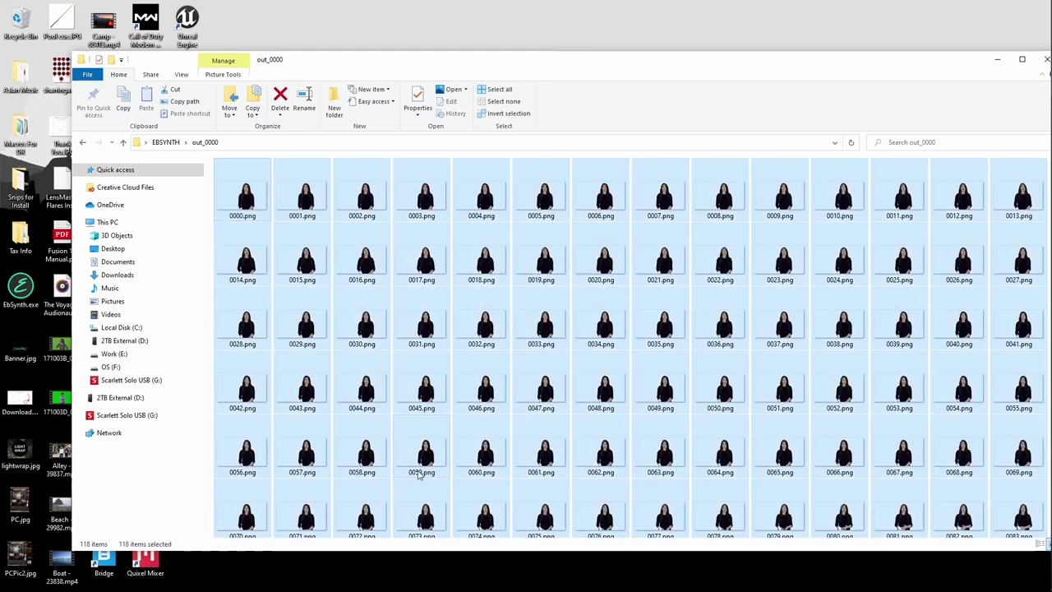
{"action": "mouse_move", "coordinate": [1042, 203]}
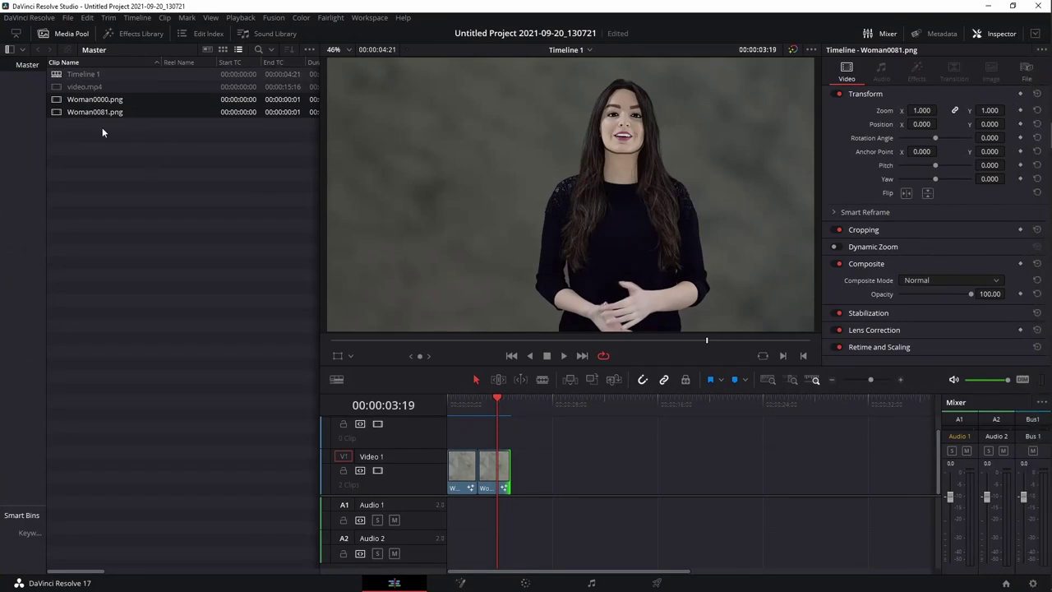
{"action": "left_click", "coordinate": [93, 147]}
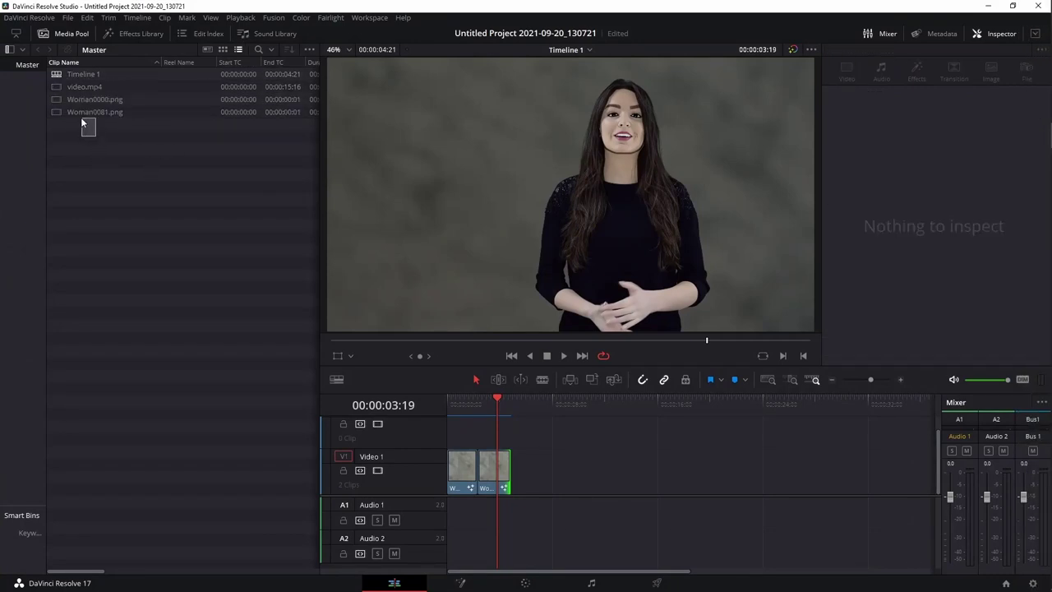
{"action": "left_click", "coordinate": [82, 113]}
{"action": "double_click", "coordinate": [137, 8]}
{"action": "left_click_drag", "start_coordinate": [296, 90], "coordinate": [476, 35]}
{"action": "left_click_drag", "start_coordinate": [220, 191], "coordinate": [493, 220]}
Rename the newly imported image sequence in the media pool to 1.png.
{"action": "left_click", "coordinate": [438, 79]}
{"action": "key", "text": "BackSpace"}
{"action": "key", "text": "BackSpace"}
{"action": "key", "text": "BackSpace"}
{"action": "key", "text": "BackSpace"}
{"action": "key", "text": "BackSpace"}
{"action": "key", "text": "BackSpace"}
{"action": "key", "text": "BackSpace"}
{"action": "key", "text": "BackSpace"}
{"action": "key", "text": "BackSpace"}
{"action": "key", "text": "BackSpace"}
{"action": "key", "text": "BackSpace"}
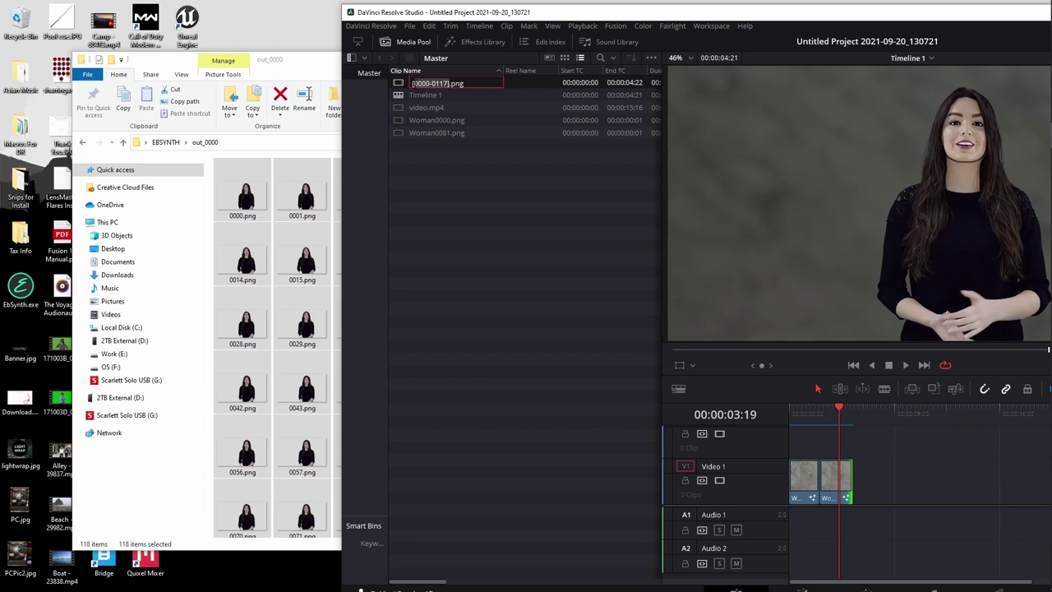
{"action": "type", "text": "1"}
{"action": "key", "text": "Return"}
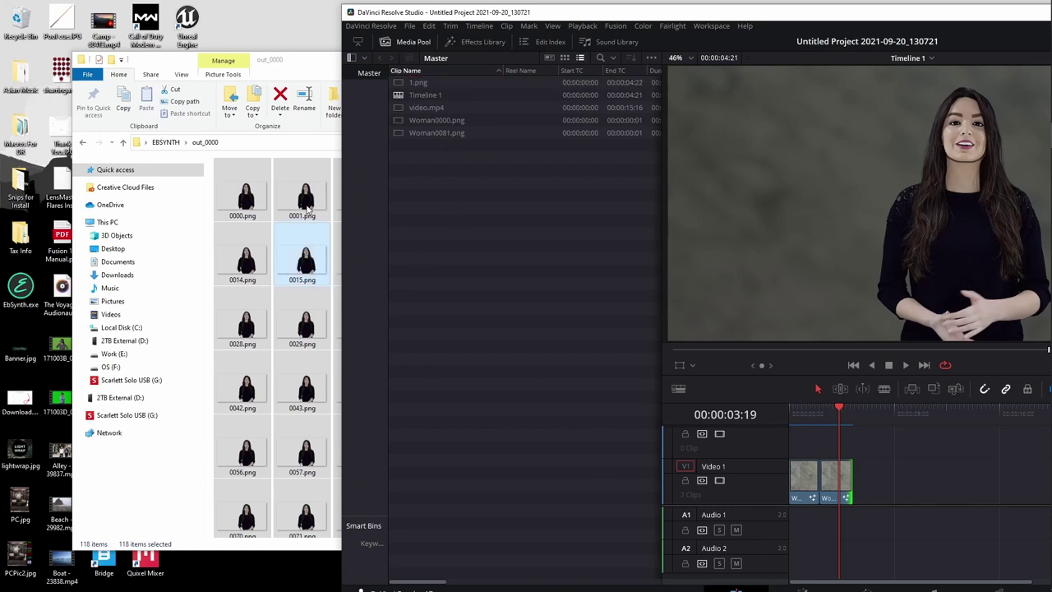
Import all images of the out_0081 folder into the DaVinci Resolve media pool as one sequence.
{"action": "double_click", "coordinate": [293, 65]}
{"action": "left_click", "coordinate": [165, 143]}
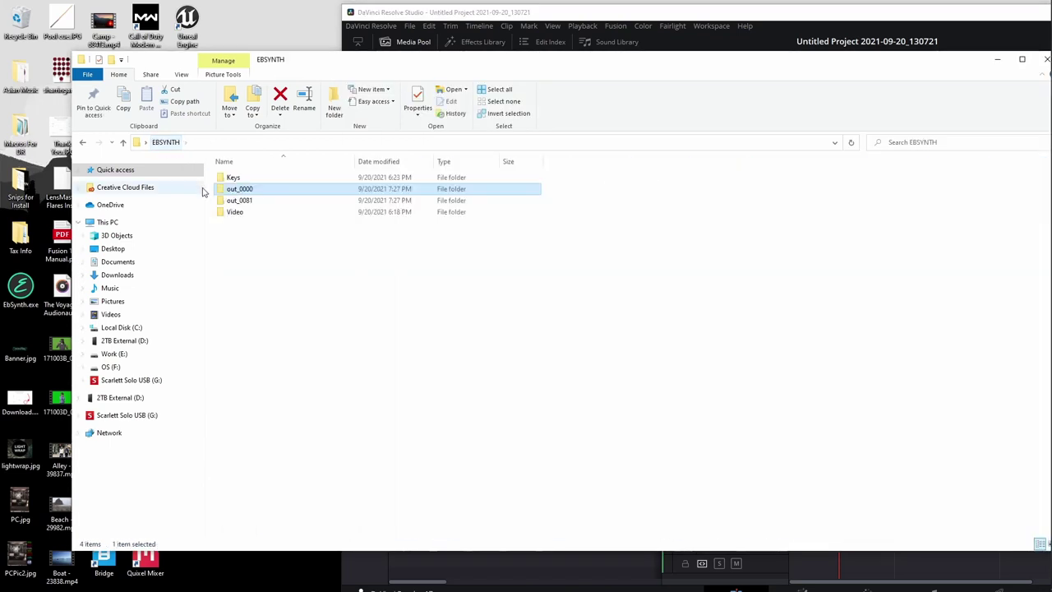
{"action": "double_click", "coordinate": [234, 199]}
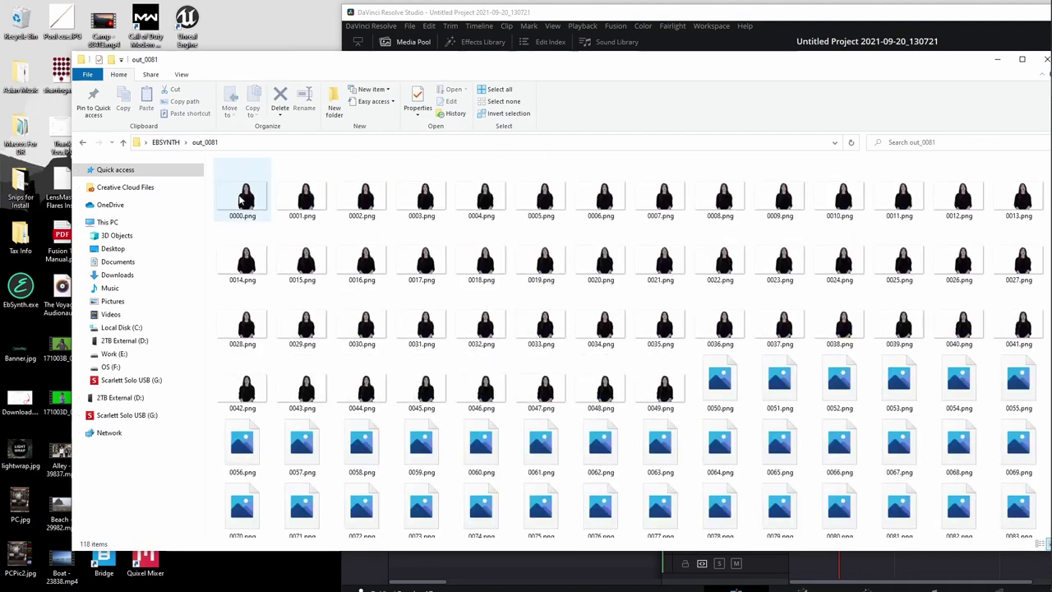
{"action": "left_click", "coordinate": [244, 199]}
{"action": "key", "text": "ctrl+a"}
{"action": "left_click_drag", "start_coordinate": [491, 11], "coordinate": [616, 17]}
{"action": "left_click_drag", "start_coordinate": [246, 200], "coordinate": [557, 235]}
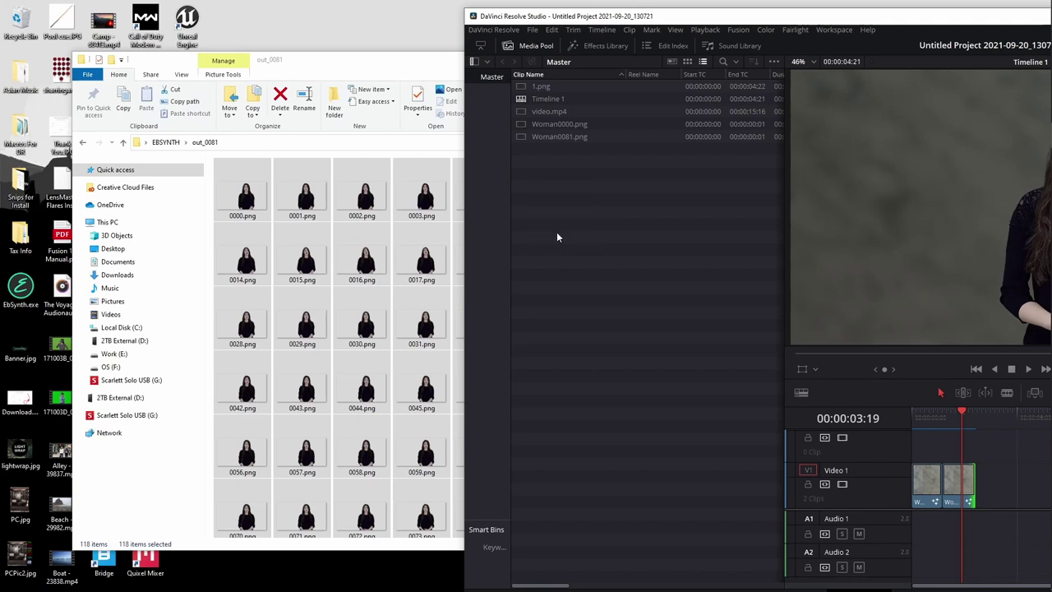
Rename the out_0081 image sequence in the media pool to 2.png.
{"action": "left_click", "coordinate": [573, 87]}
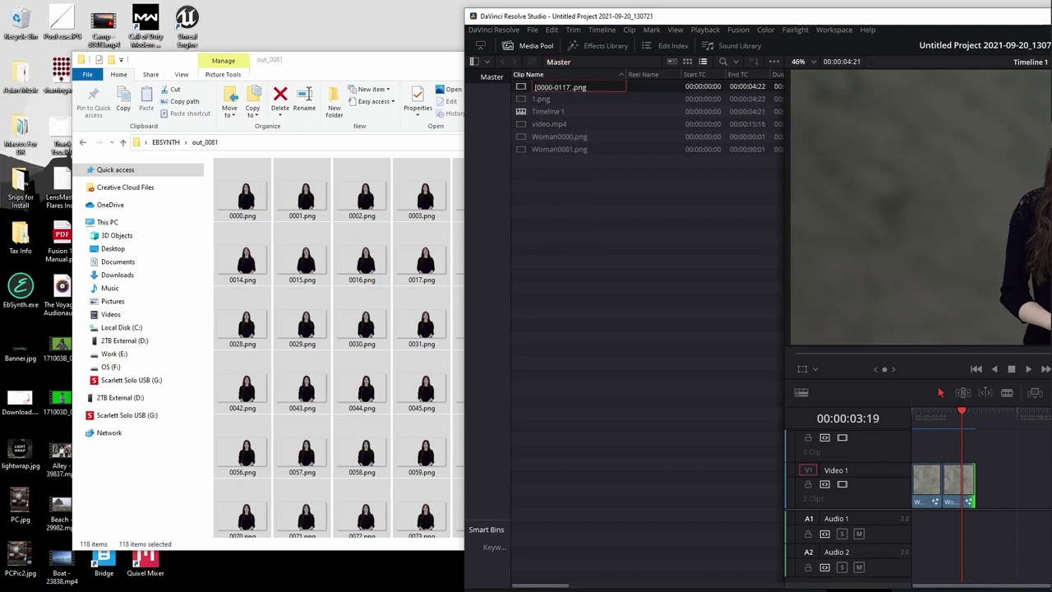
{"action": "key", "text": "BackSpace"}
{"action": "key", "text": "BackSpace"}
{"action": "key", "text": "BackSpace"}
{"action": "key", "text": "BackSpace"}
{"action": "key", "text": "BackSpace"}
{"action": "key", "text": "BackSpace"}
{"action": "key", "text": "BackSpace"}
{"action": "key", "text": "BackSpace"}
{"action": "key", "text": "BackSpace"}
{"action": "key", "text": "BackSpace"}
{"action": "key", "text": "BackSpace"}
{"action": "type", "text": "2"}
{"action": "key", "text": "Return"}
Create a new empty timeline using the project settings.
{"action": "left_click_drag", "start_coordinate": [692, 18], "coordinate": [370, 14]}
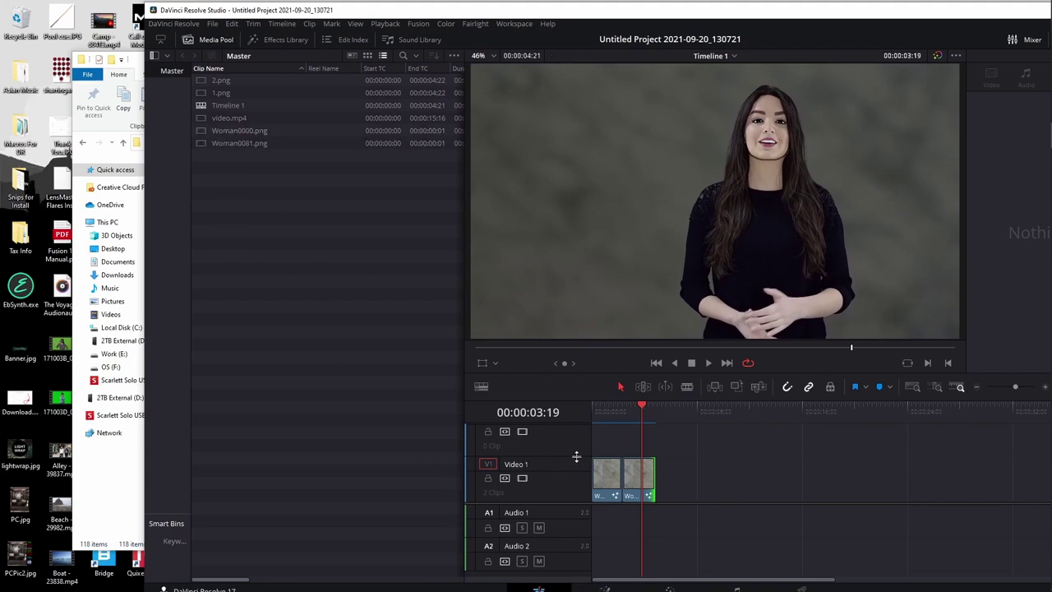
{"action": "right_click", "coordinate": [263, 189]}
{"action": "mouse_move", "coordinate": [287, 199]}
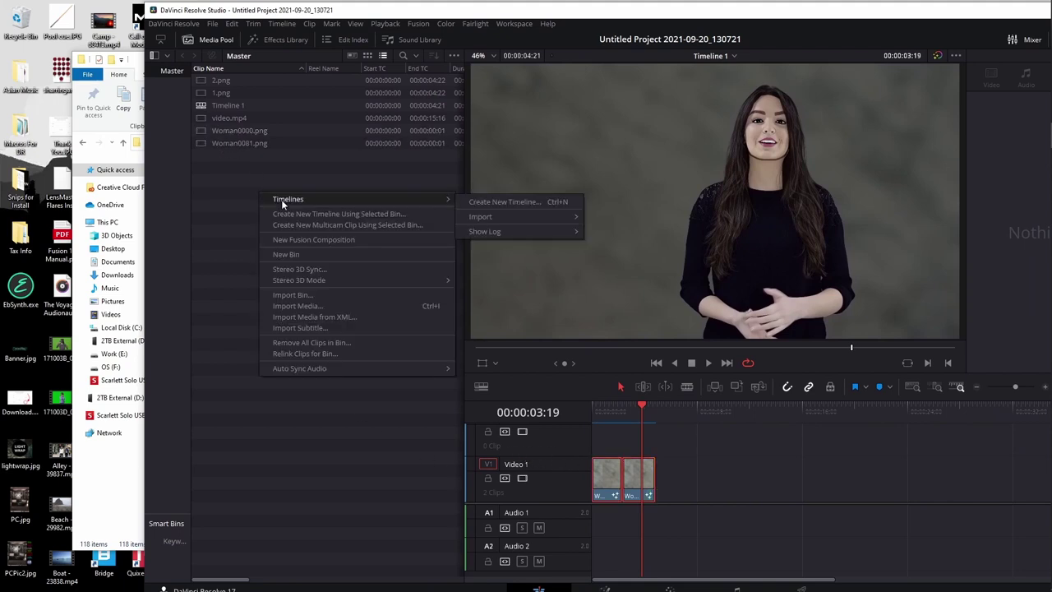
{"action": "left_click", "coordinate": [499, 201]}
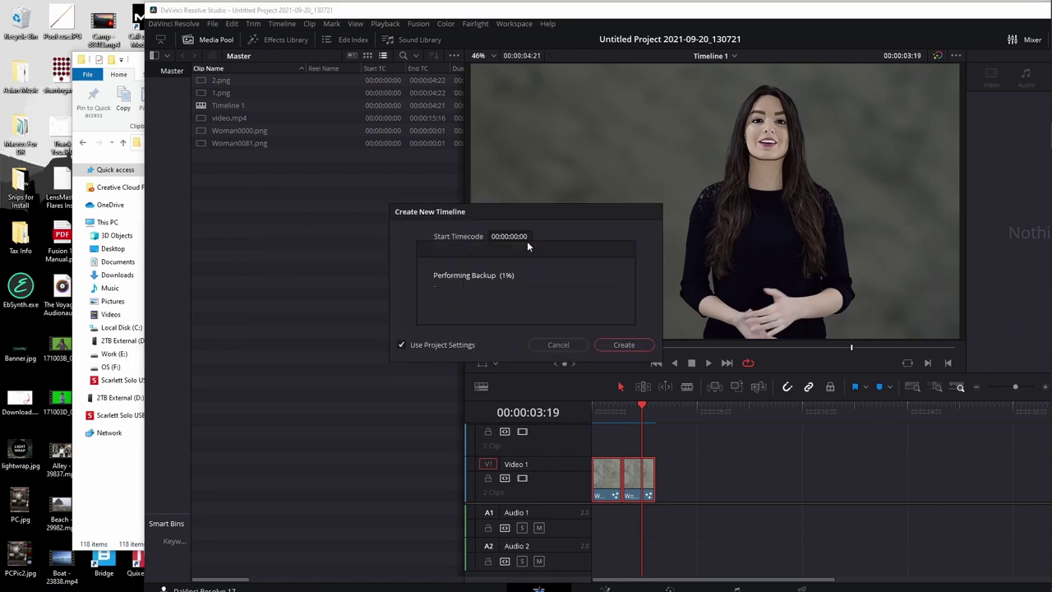
{"action": "left_click", "coordinate": [618, 346]}
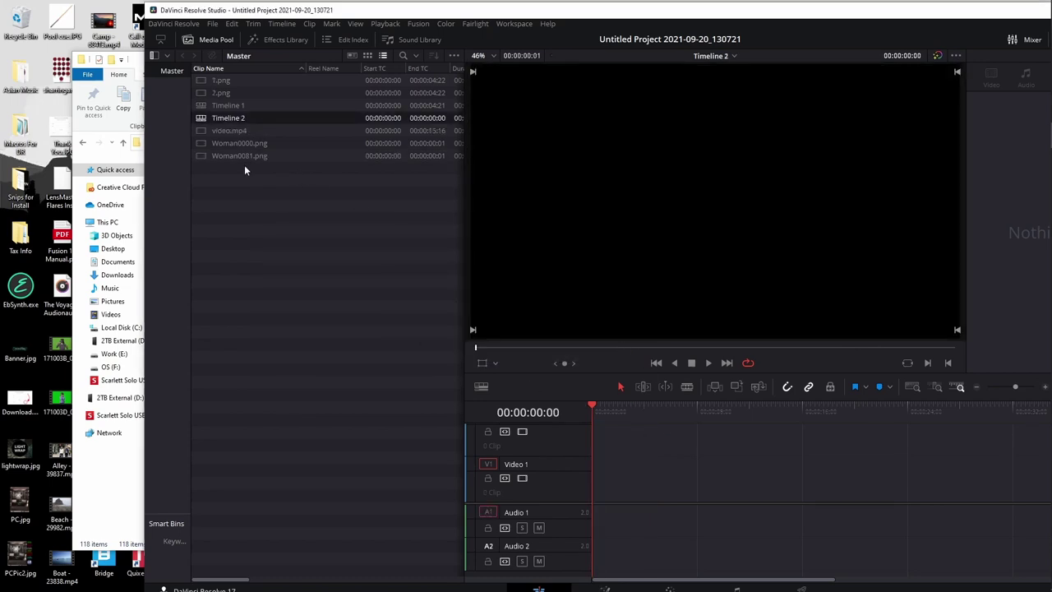
Stack 2.png on Video 2 above 1.png on Video 1, and shift both clips to start at about 7 seconds.
{"action": "left_click", "coordinate": [214, 80]}
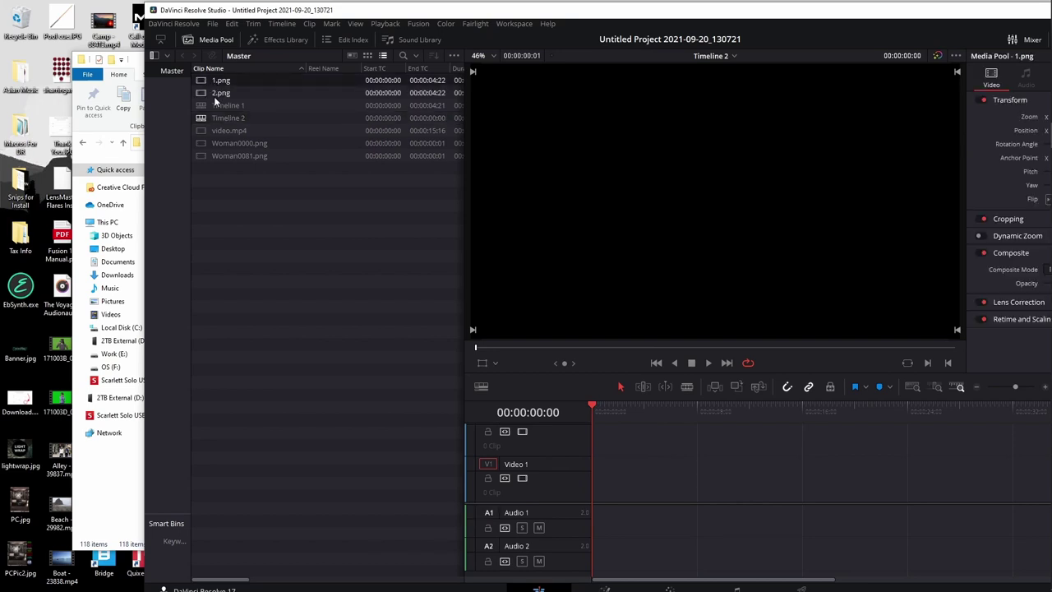
{"action": "left_click_drag", "start_coordinate": [206, 89], "coordinate": [595, 484]}
{"action": "left_click_drag", "start_coordinate": [686, 495], "coordinate": [599, 448]}
{"action": "left_click_drag", "start_coordinate": [473, 511], "coordinate": [475, 543]}
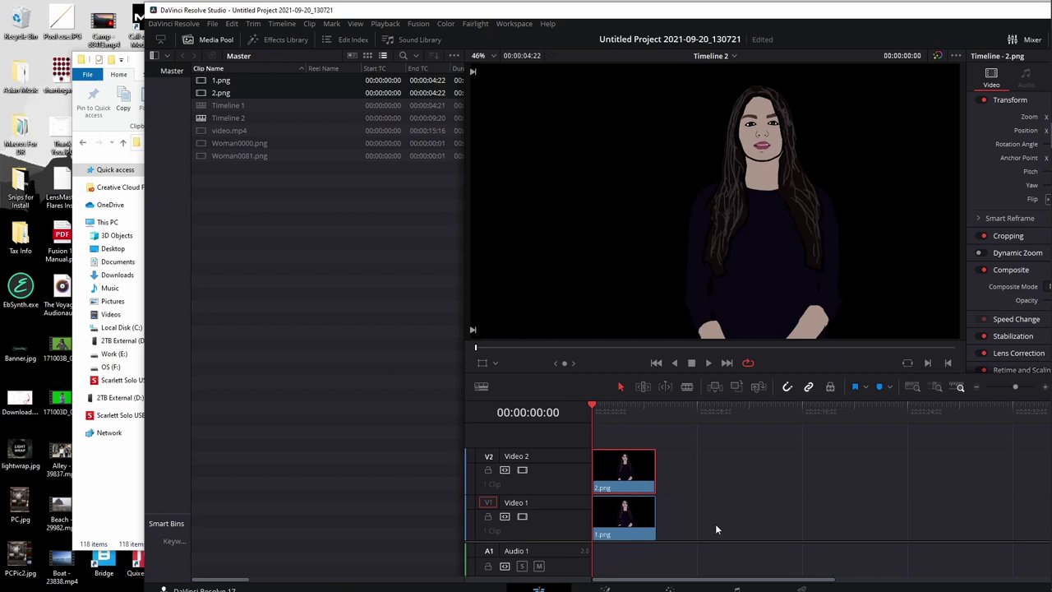
{"action": "left_click_drag", "start_coordinate": [634, 498], "coordinate": [729, 522]}
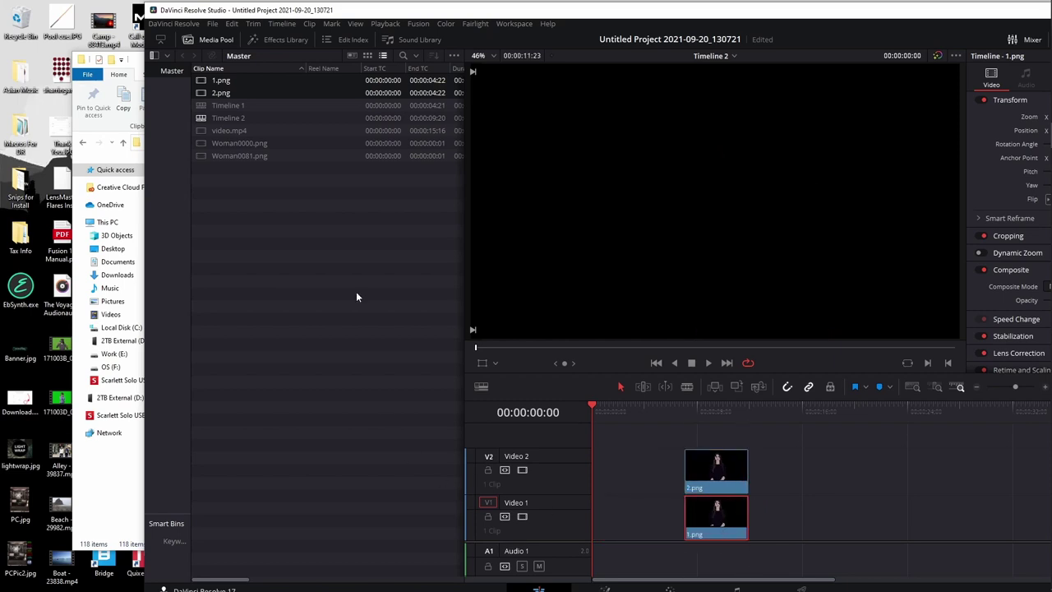
Add a Solid Color generator at the start of Video 1, before the 1.png clip, and display a frame of it.
{"action": "left_click", "coordinate": [282, 41]}
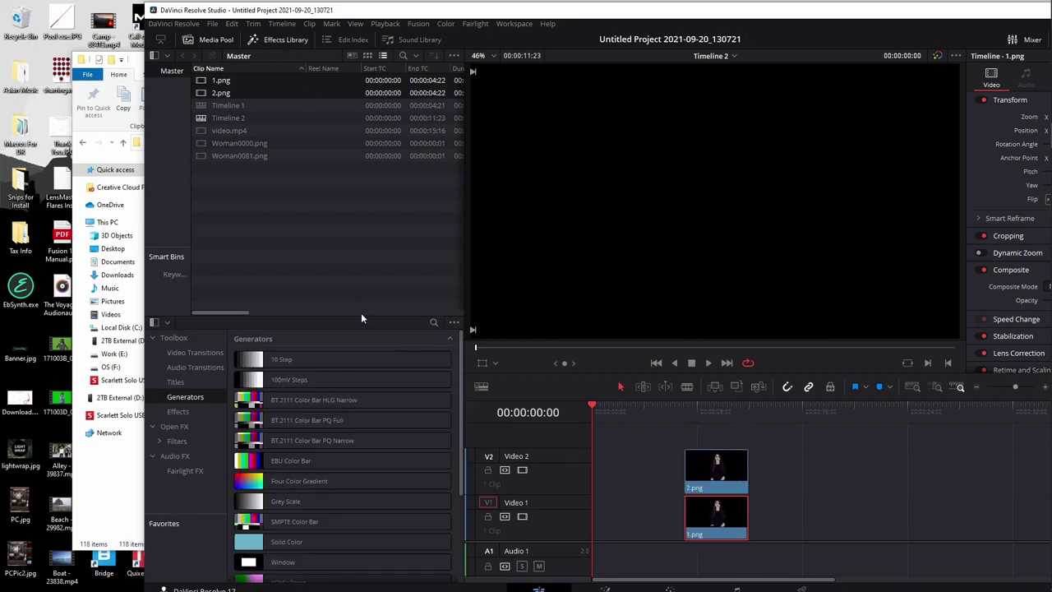
{"action": "left_click_drag", "start_coordinate": [251, 541], "coordinate": [590, 520]}
{"action": "left_click", "coordinate": [609, 405]}
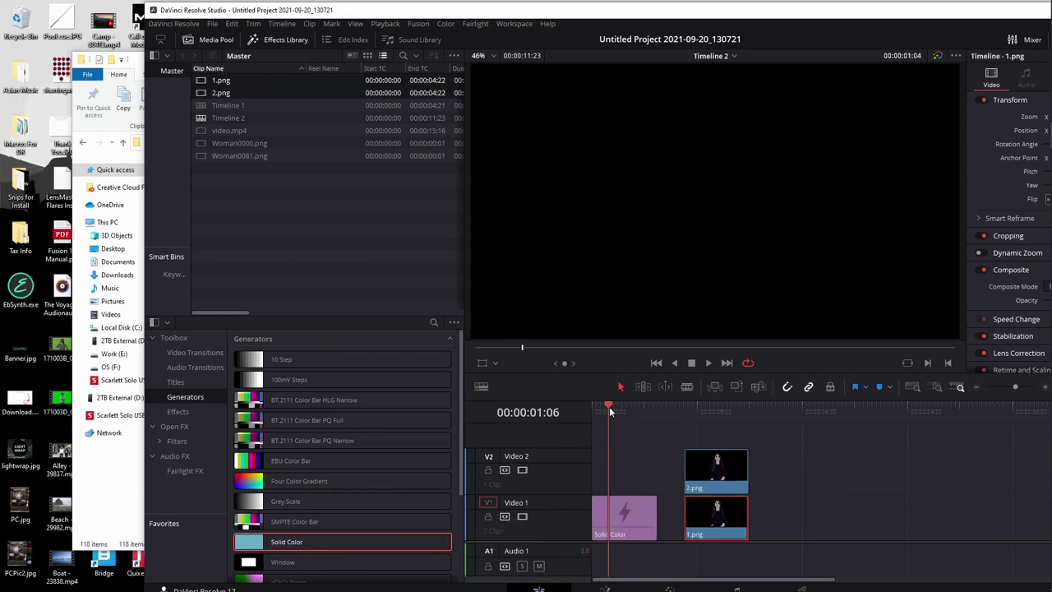
Change the Solid Color generator's color to a medium-bright teal green.
{"action": "left_click", "coordinate": [624, 517]}
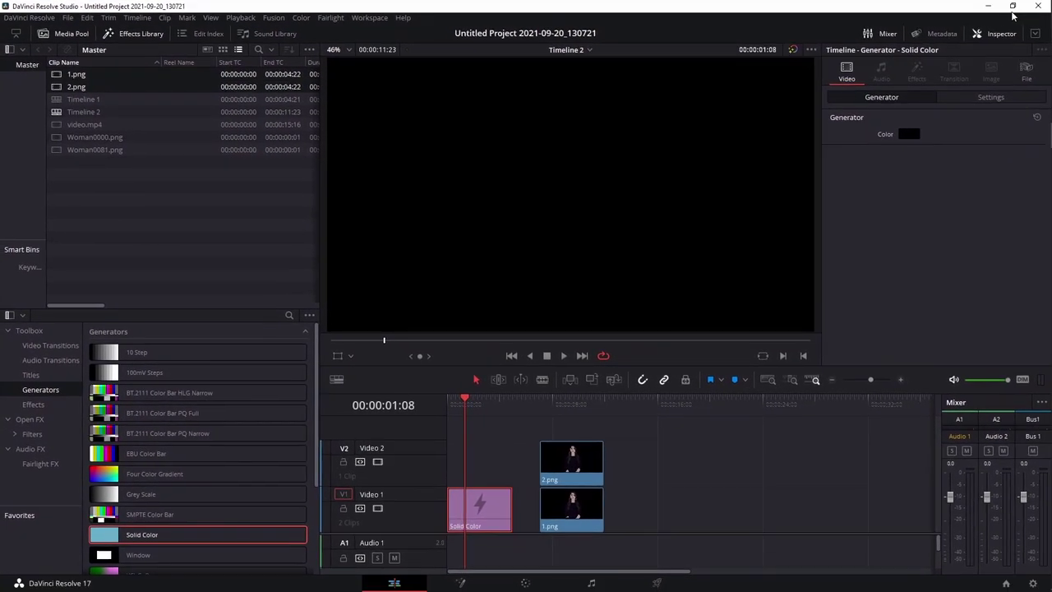
{"action": "left_click", "coordinate": [908, 134]}
{"action": "left_click_drag", "start_coordinate": [544, 230], "coordinate": [565, 232]}
{"action": "left_click", "coordinate": [641, 393]}
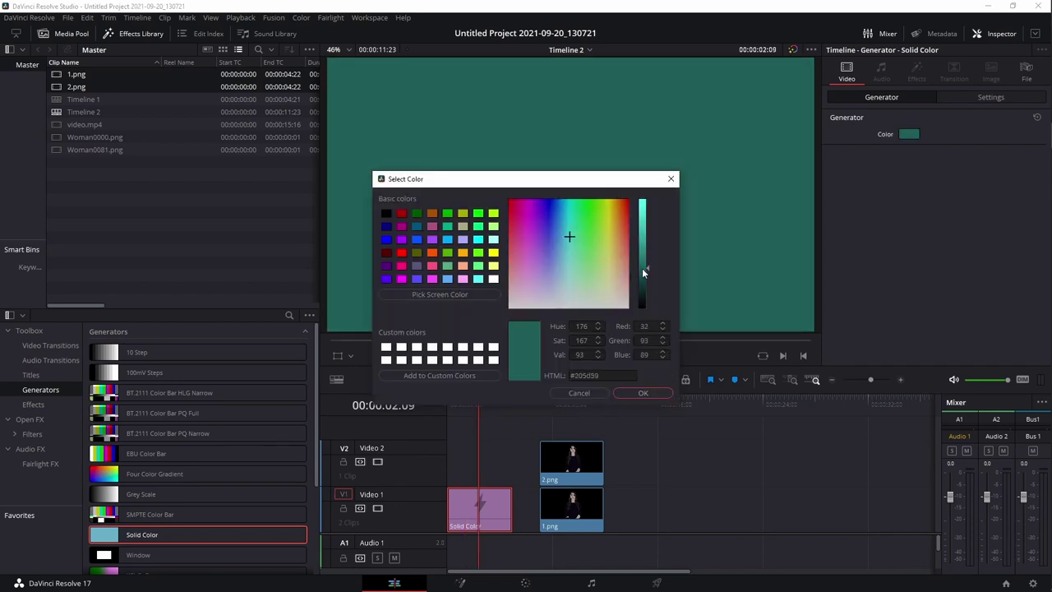
{"action": "left_click_drag", "start_coordinate": [642, 267], "coordinate": [641, 248]}
{"action": "left_click", "coordinate": [643, 393]}
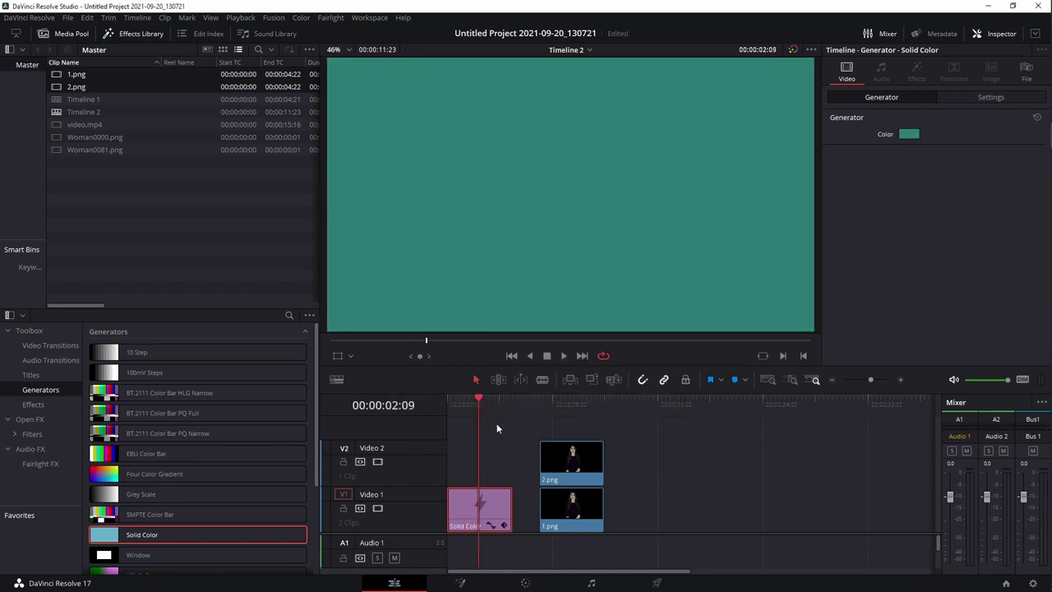
Move the 1.png clip to the start of Video 2, above the Solid Color, and play the composite from the beginning.
{"action": "left_click_drag", "start_coordinate": [570, 517], "coordinate": [473, 462]}
{"action": "left_click_drag", "start_coordinate": [479, 401], "coordinate": [447, 403]}
{"action": "left_click", "coordinate": [564, 355]}
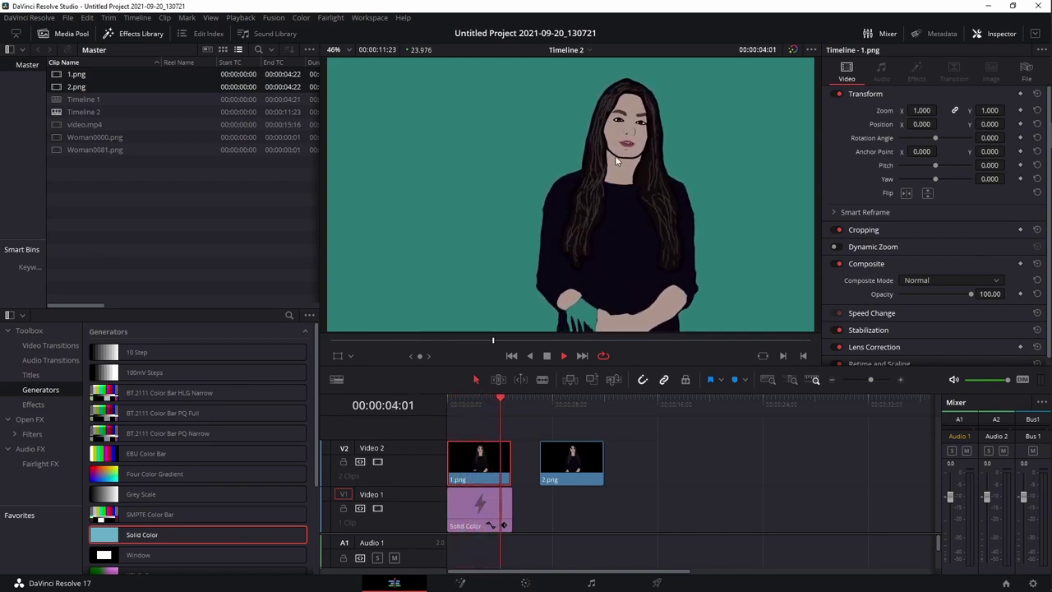
{"action": "key", "text": "space"}
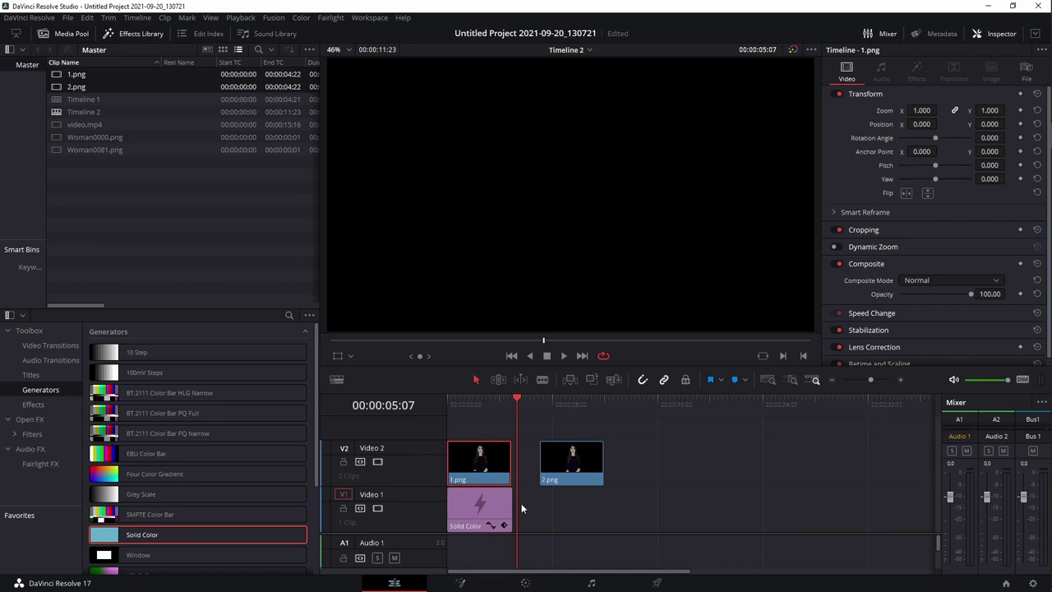
Extend the Solid Color to the original end of 2.png, then place 2.png directly after 1.png on Video 2 and preview it.
{"action": "left_click_drag", "start_coordinate": [504, 512], "coordinate": [603, 512]}
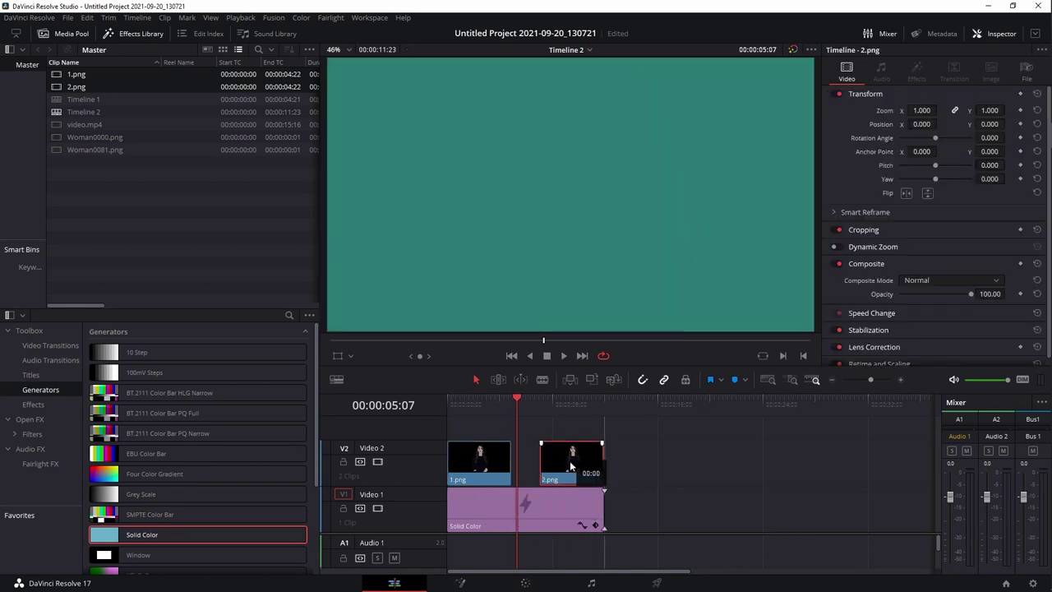
{"action": "left_click_drag", "start_coordinate": [584, 468], "coordinate": [557, 468]}
{"action": "key", "text": "space"}
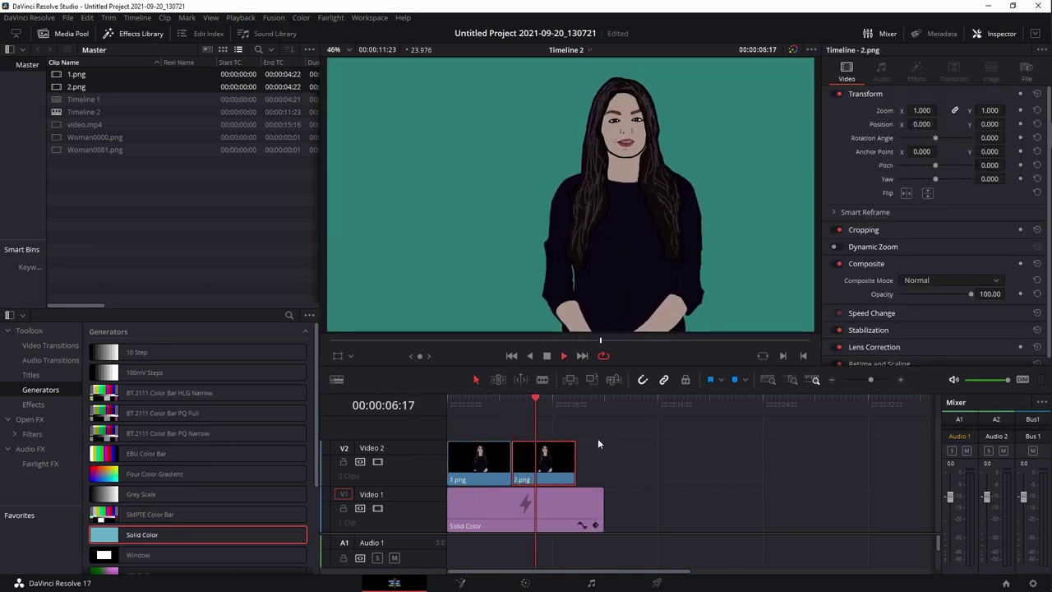
{"action": "key", "text": "space"}
Replay sections of the 1.png and 2.png clips to examine the cartoon's face, hair and hands in motion.
{"action": "left_click_drag", "start_coordinate": [563, 402], "coordinate": [517, 401]}
{"action": "key", "text": "space"}
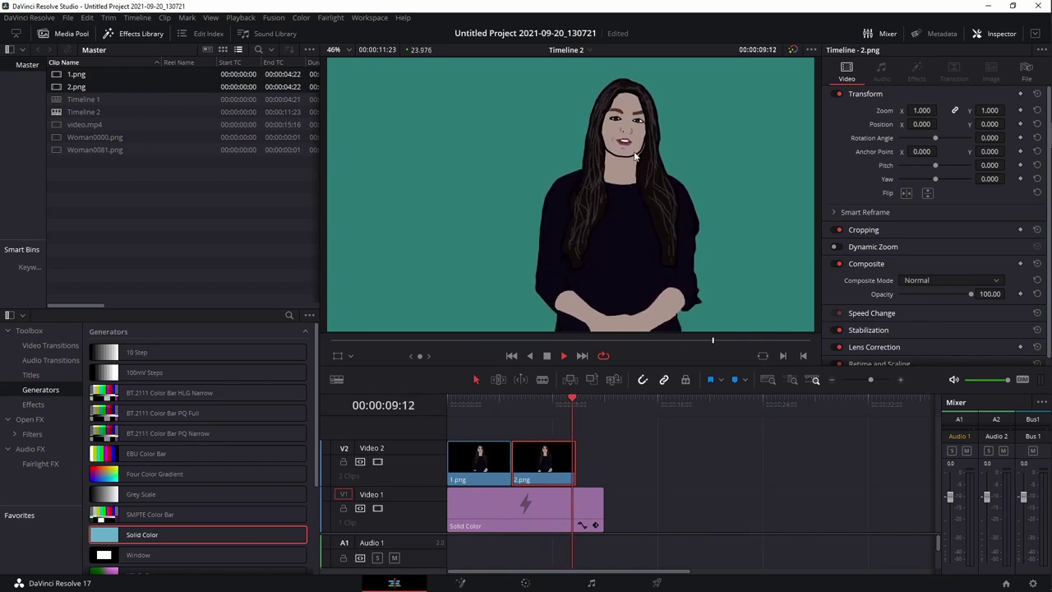
{"action": "left_click_drag", "start_coordinate": [572, 397], "coordinate": [535, 403]}
{"action": "key", "text": "space"}
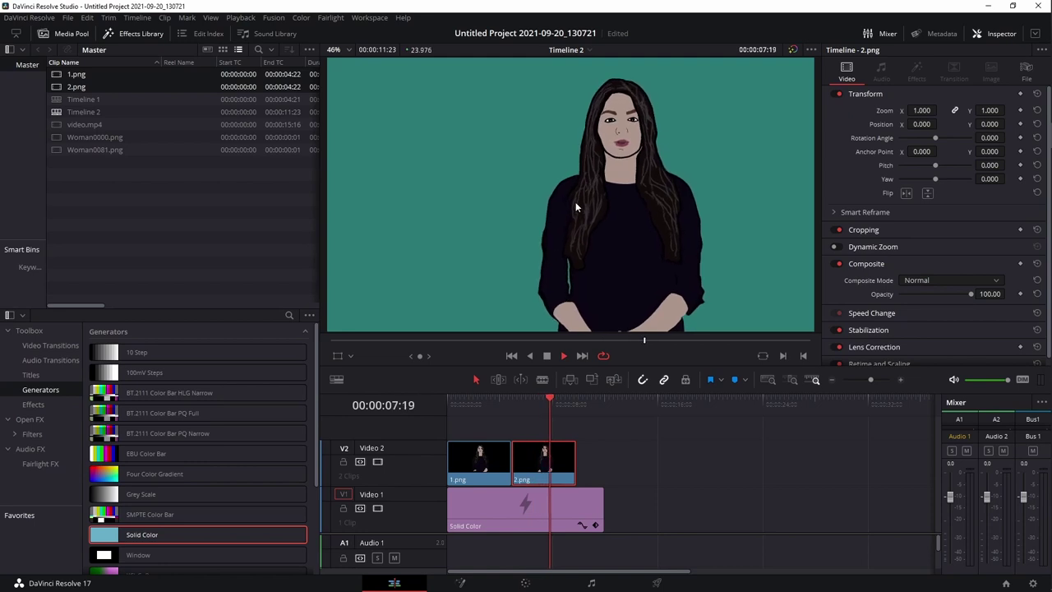
{"action": "left_click_drag", "start_coordinate": [541, 408], "coordinate": [450, 403]}
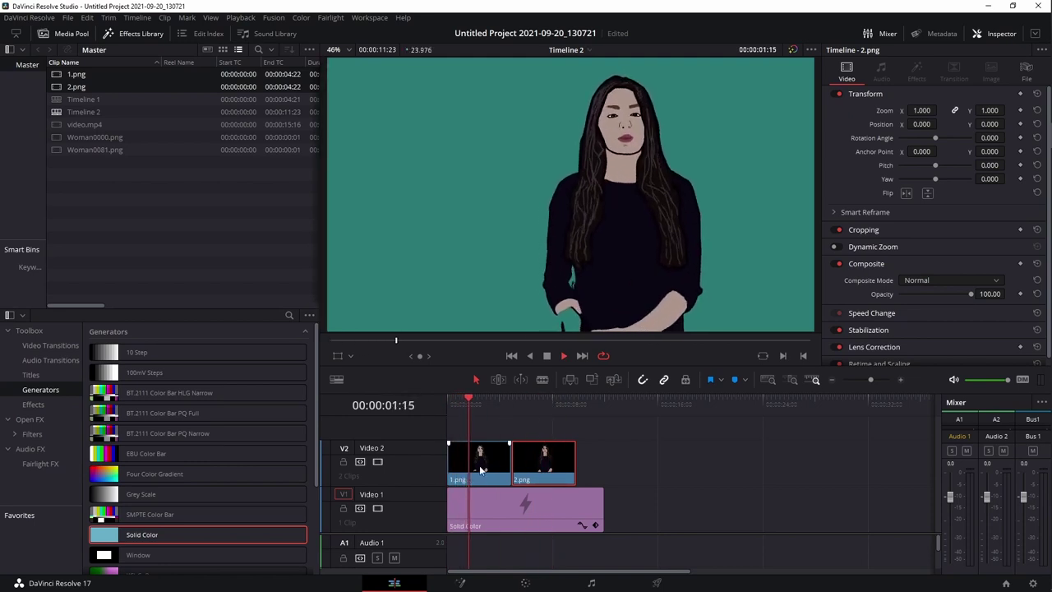
{"action": "key", "text": "space"}
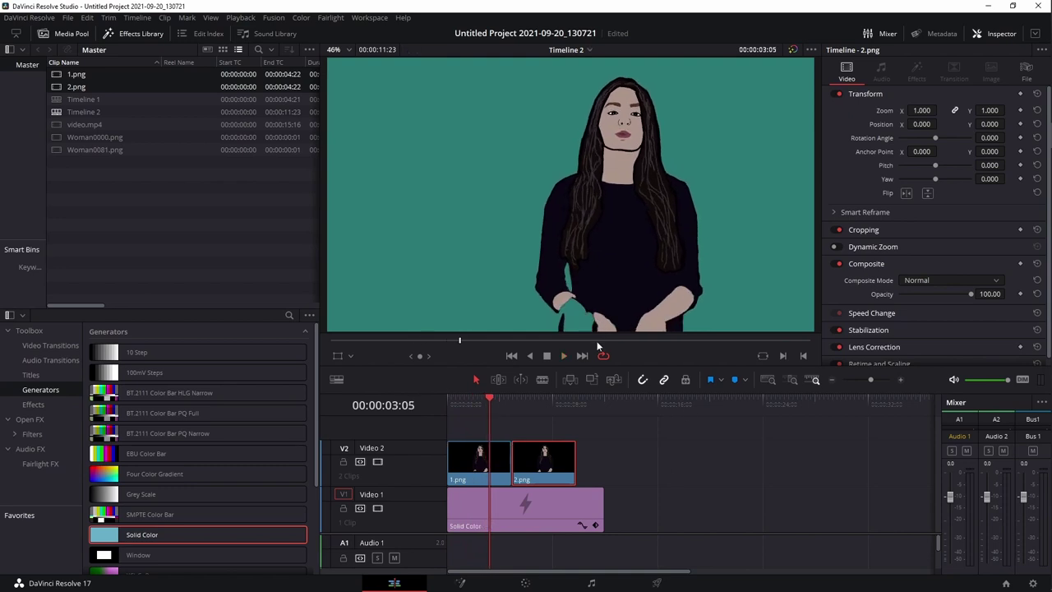
{"action": "left_click_drag", "start_coordinate": [490, 401], "coordinate": [564, 414]}
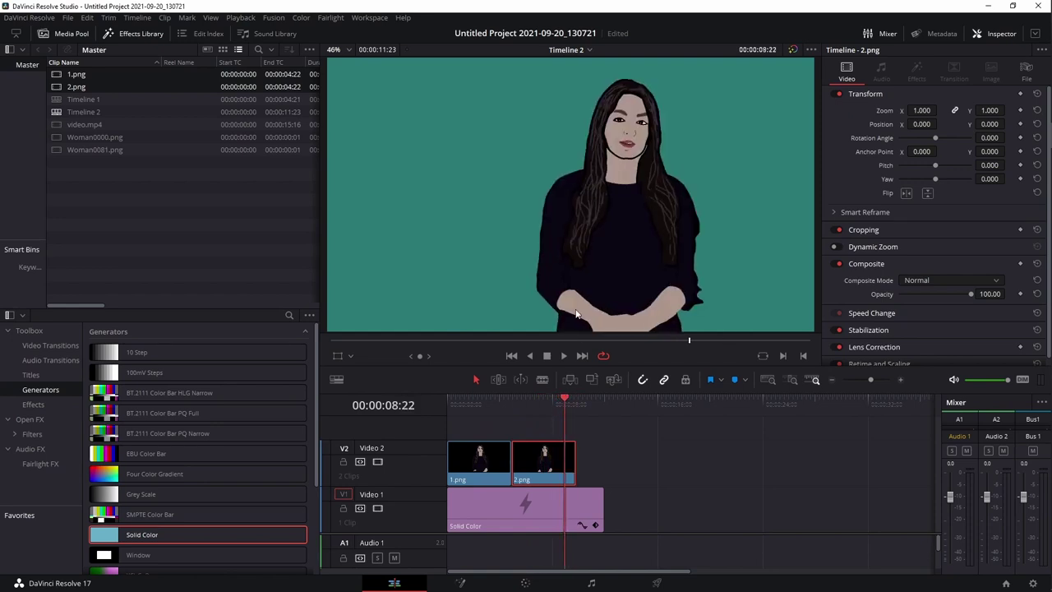
Open Timeline 1 and inspect its frames in the Woman0000.png and Woman0081.png clips for comparison.
{"action": "double_click", "coordinate": [82, 99]}
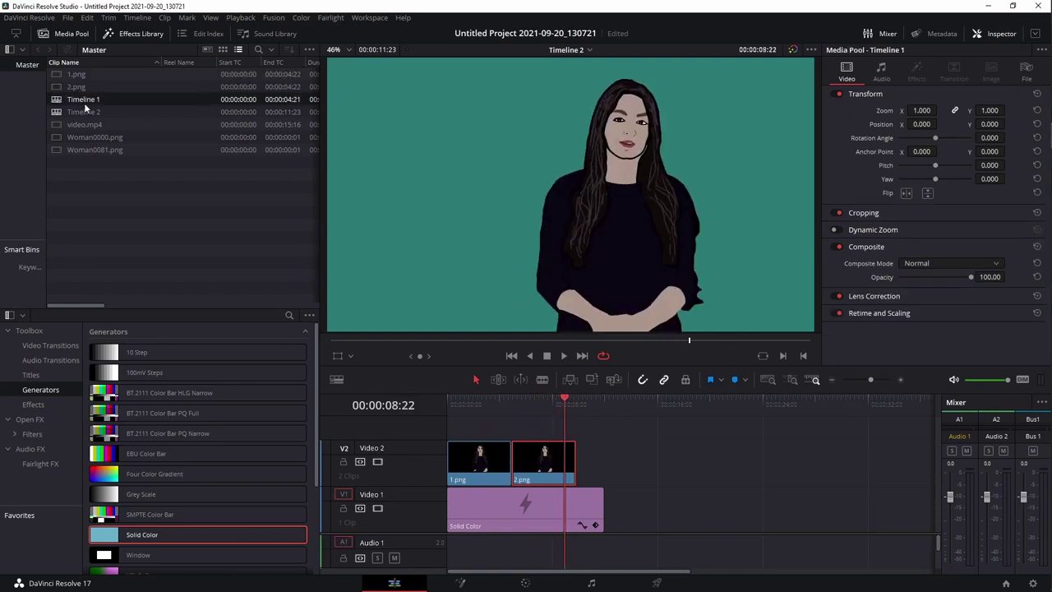
{"action": "left_click", "coordinate": [499, 399]}
{"action": "left_click_drag", "start_coordinate": [499, 401], "coordinate": [459, 401]}
{"action": "left_click", "coordinate": [565, 354]}
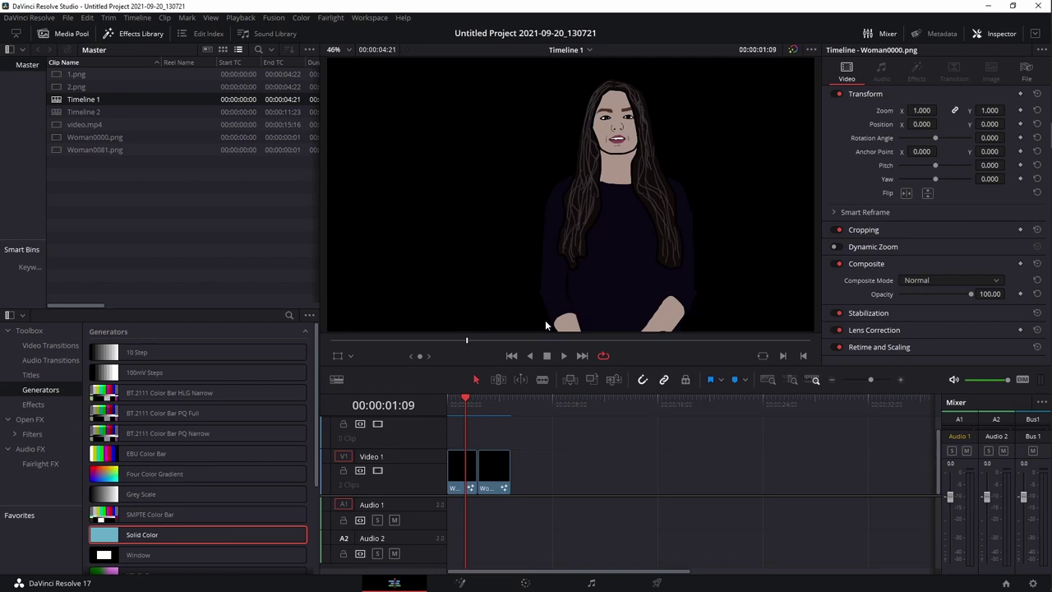
{"action": "scroll", "coordinate": [582, 282], "scroll_direction": "down", "scroll_amount": 1}
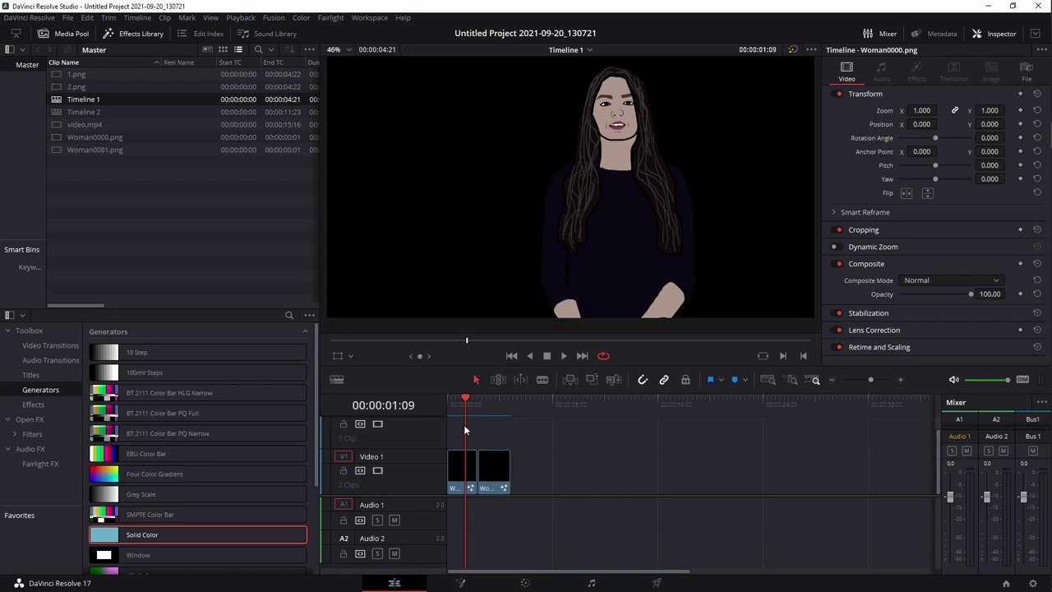
{"action": "left_click_drag", "start_coordinate": [466, 401], "coordinate": [493, 399]}
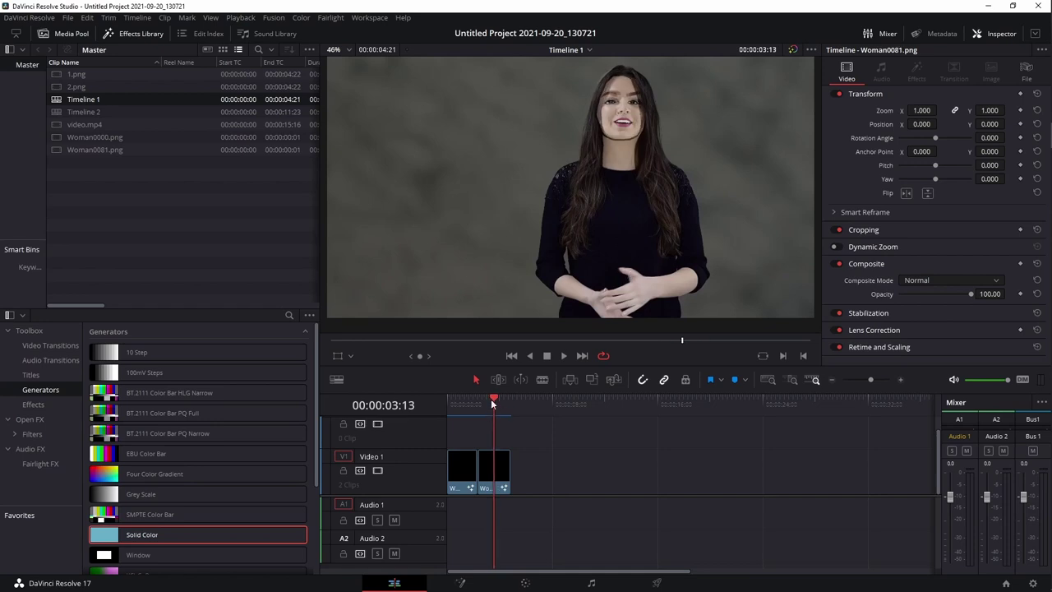
Return to Timeline 2 and review the cartoon animation across both clips, stopping at about 7 seconds within 2.png.
{"action": "double_click", "coordinate": [83, 112]}
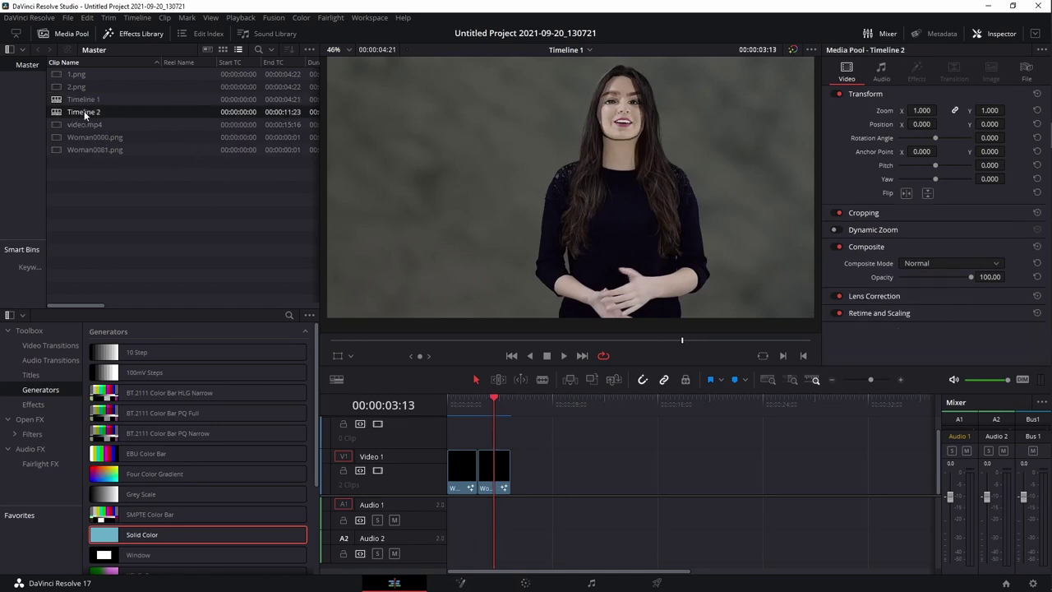
{"action": "left_click", "coordinate": [480, 401]}
{"action": "left_click_drag", "start_coordinate": [479, 402], "coordinate": [480, 401]}
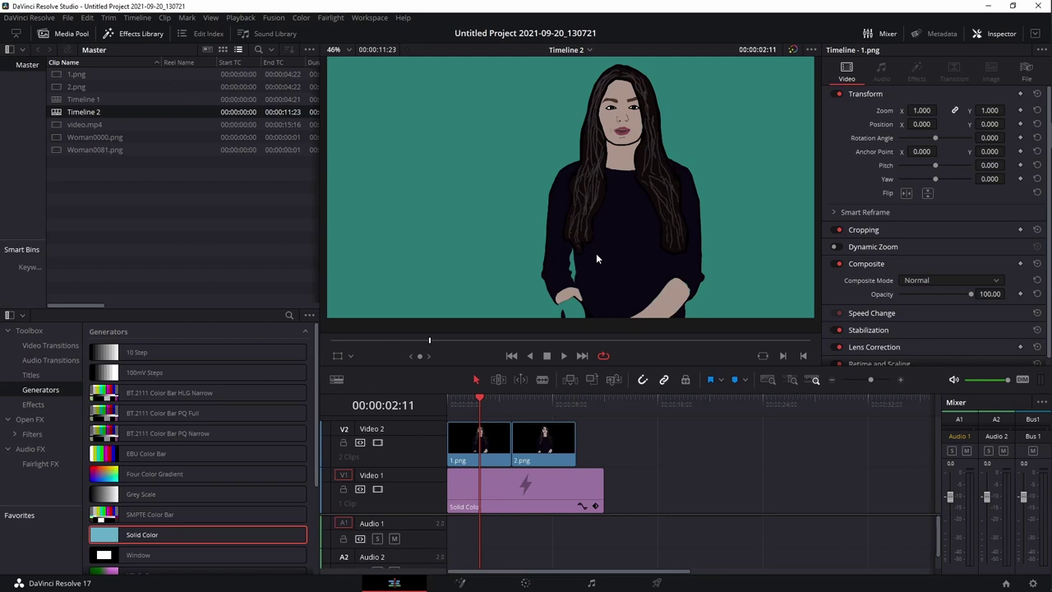
{"action": "left_click_drag", "start_coordinate": [563, 402], "coordinate": [512, 408]}
{"action": "left_click", "coordinate": [534, 408]}
{"action": "key", "text": "space"}
{"action": "key", "text": "space"}
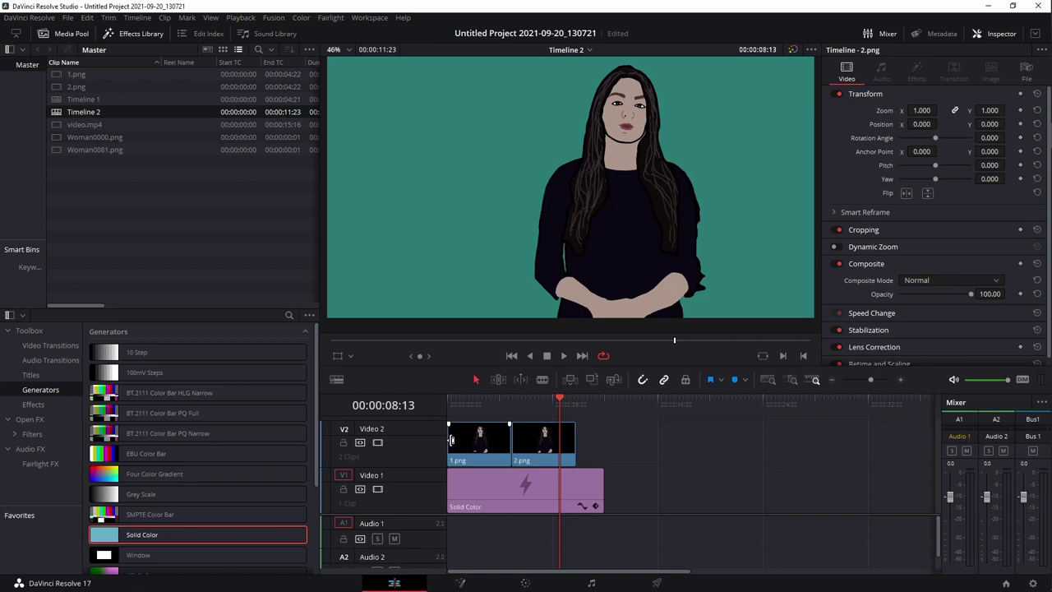
{"action": "left_click_drag", "start_coordinate": [553, 396], "coordinate": [532, 432]}
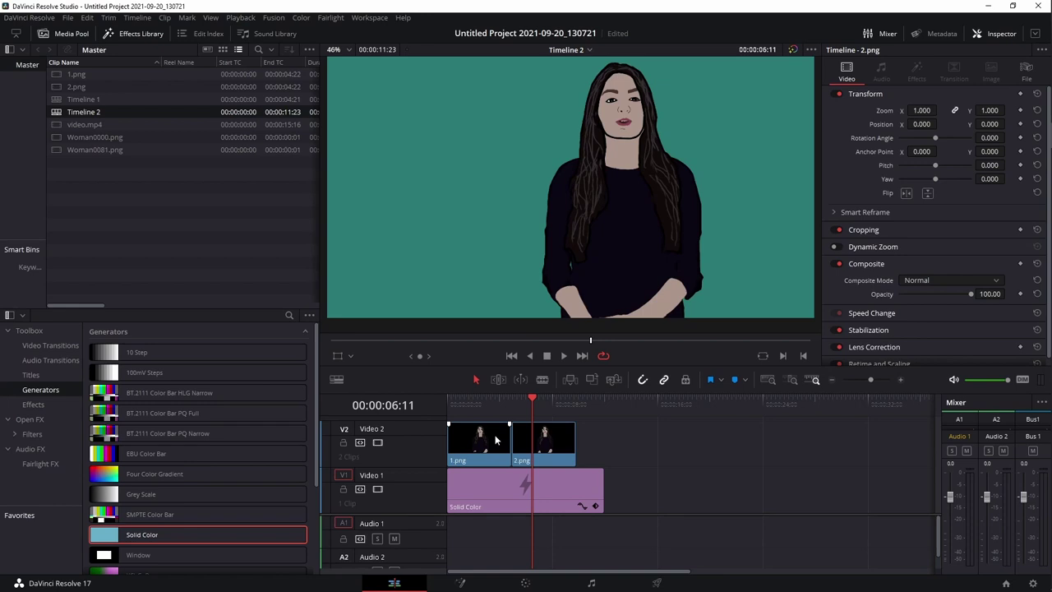
{"action": "left_click_drag", "start_coordinate": [512, 400], "coordinate": [539, 411]}
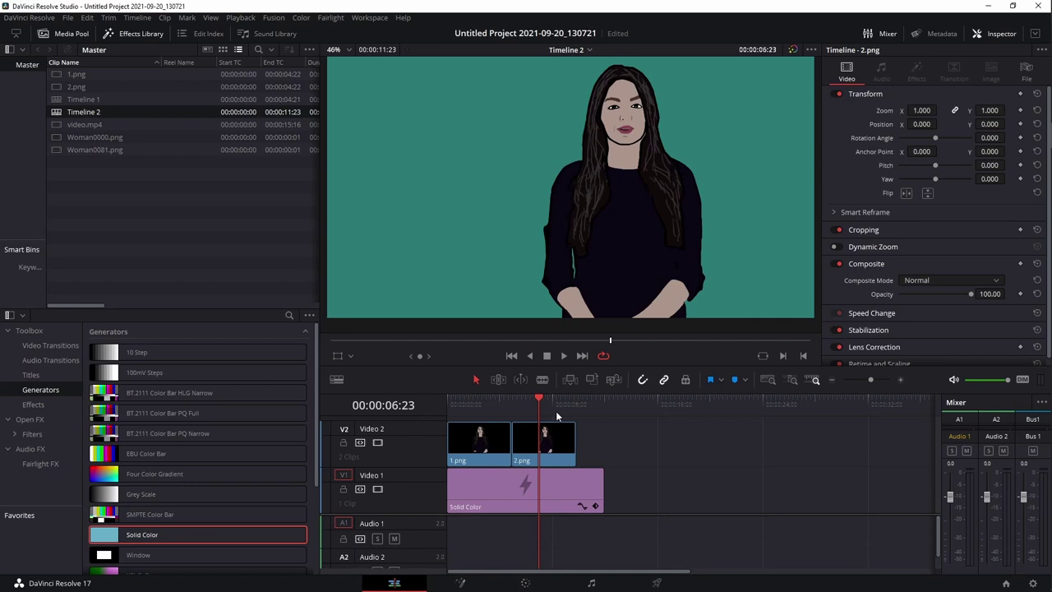
{"action": "left_click_drag", "start_coordinate": [539, 406], "coordinate": [540, 405]}
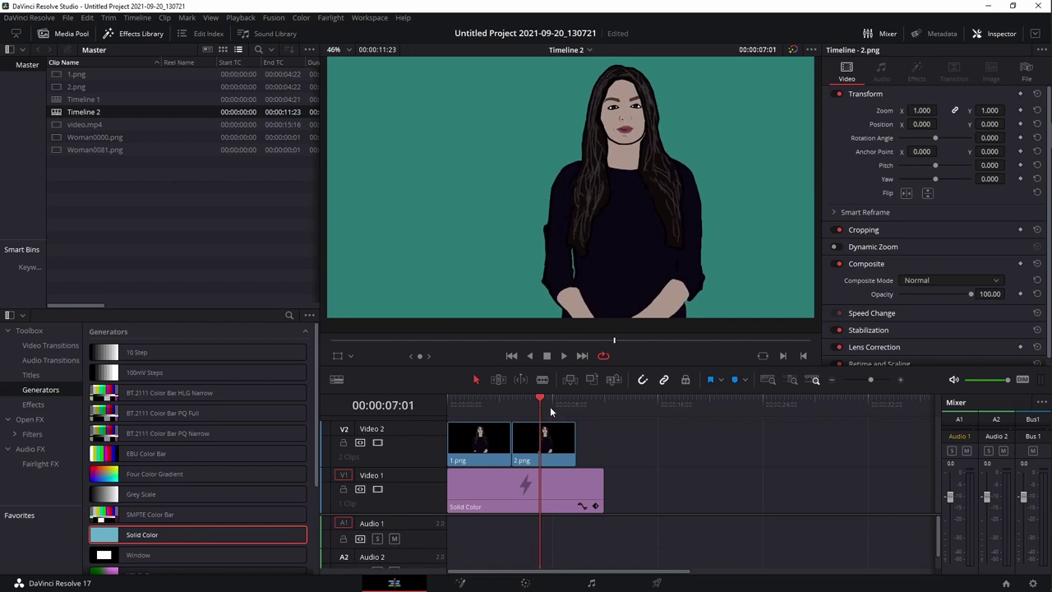